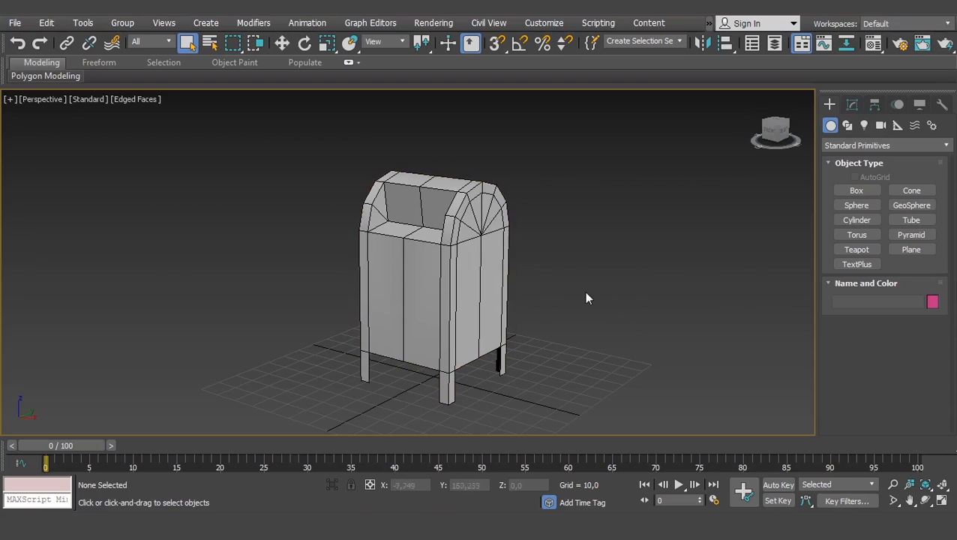
Open the Material Editor and select the mailbox model
{"action": "key", "text": "m"}
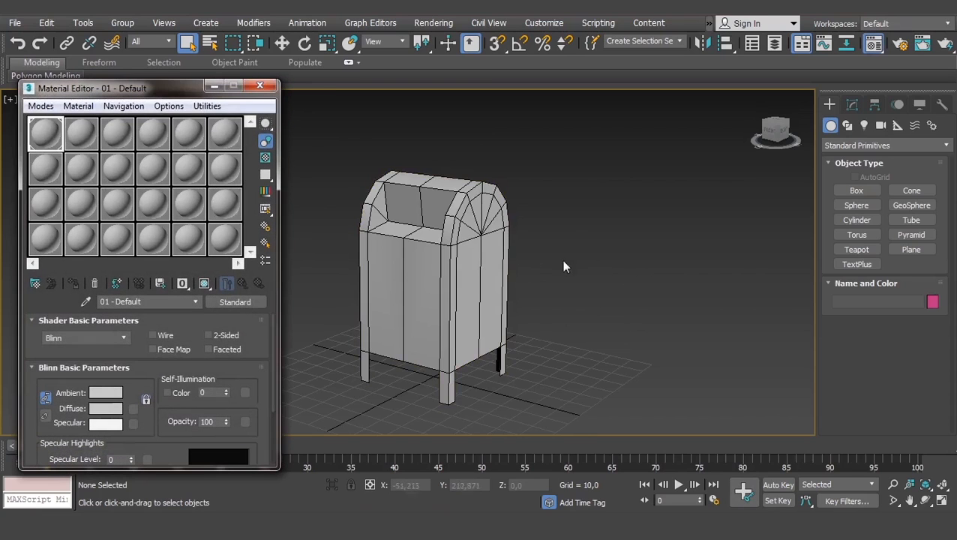
{"action": "left_click_drag", "start_coordinate": [171, 94], "coordinate": [171, 84]}
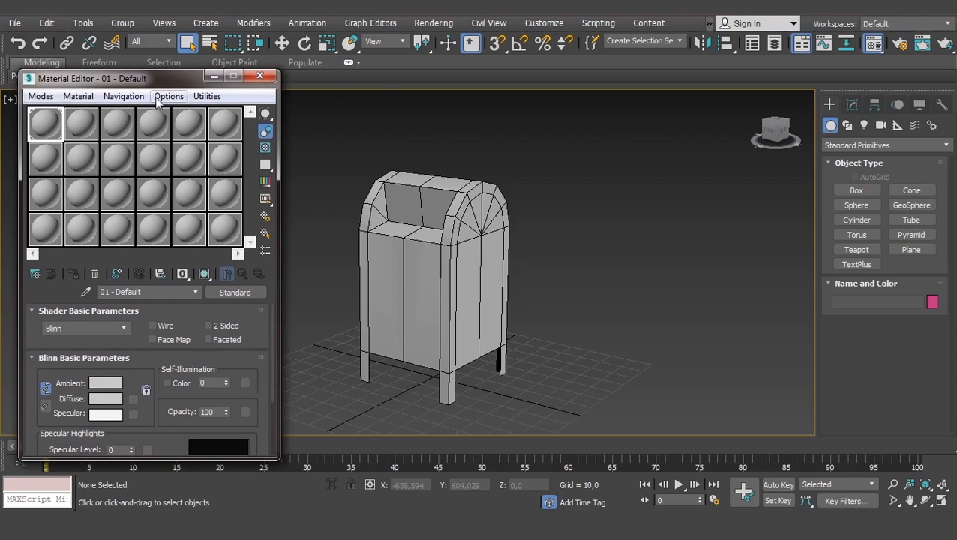
{"action": "left_click", "coordinate": [41, 99]}
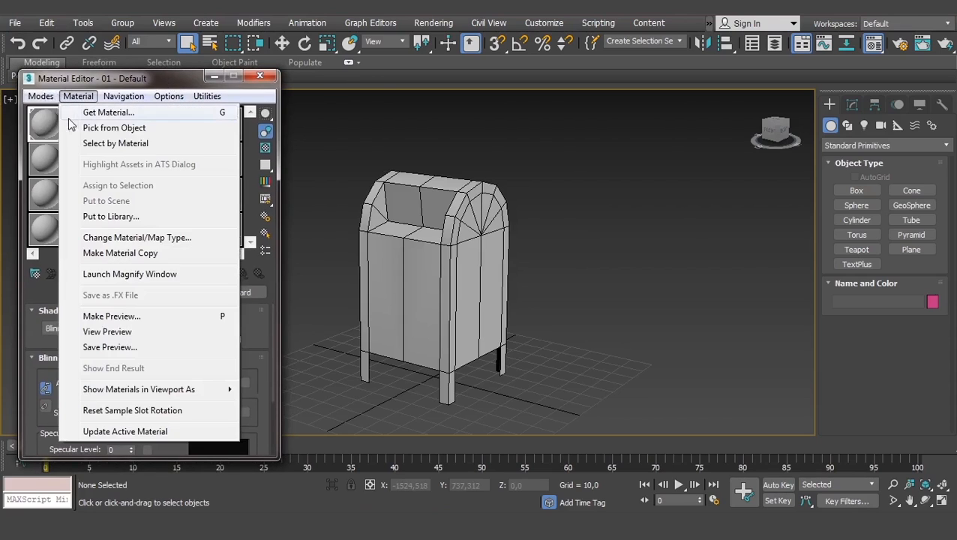
{"action": "left_click", "coordinate": [39, 96]}
{"action": "left_click", "coordinate": [526, 142]}
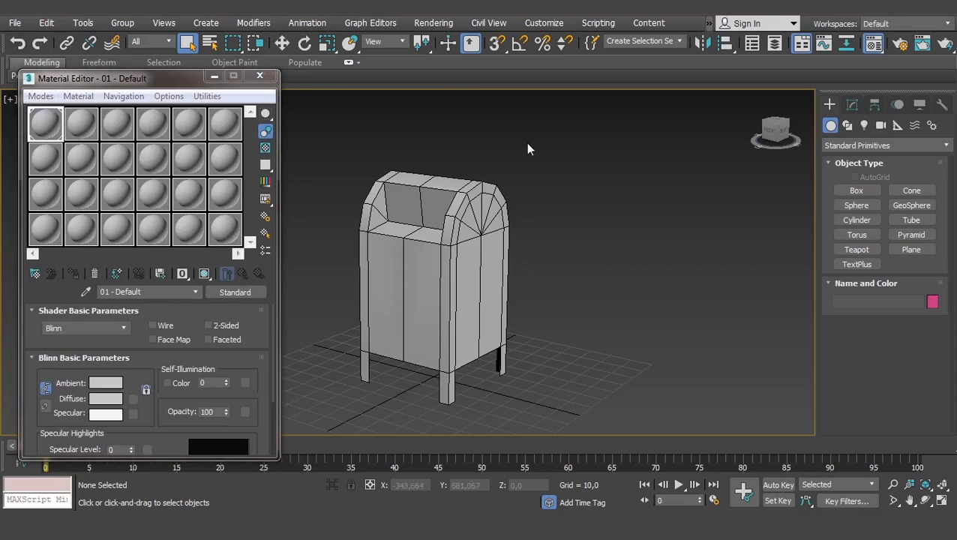
{"action": "left_click", "coordinate": [462, 254]}
{"action": "left_click", "coordinate": [491, 146]}
{"action": "left_click", "coordinate": [471, 217]}
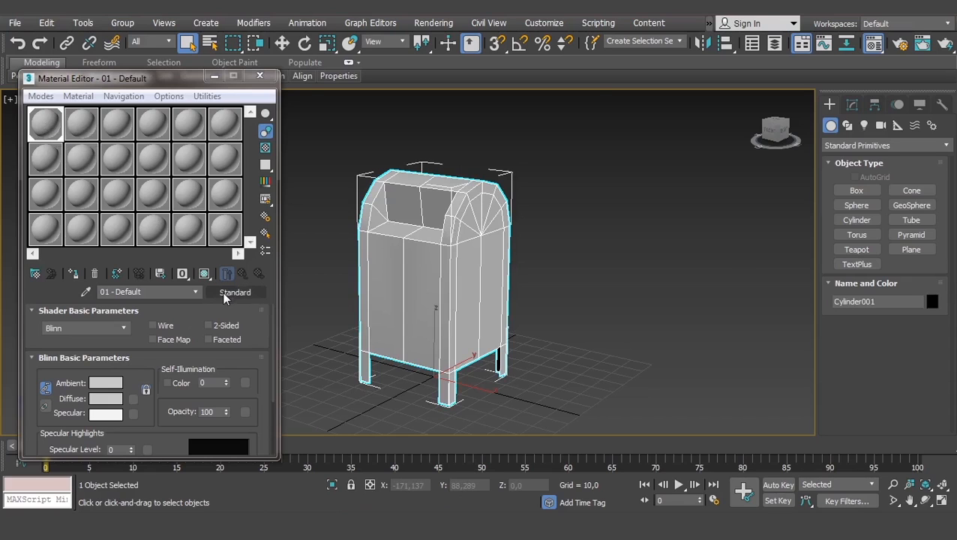
{"action": "left_click", "coordinate": [114, 400]}
{"action": "left_click_drag", "start_coordinate": [389, 109], "coordinate": [387, 98]}
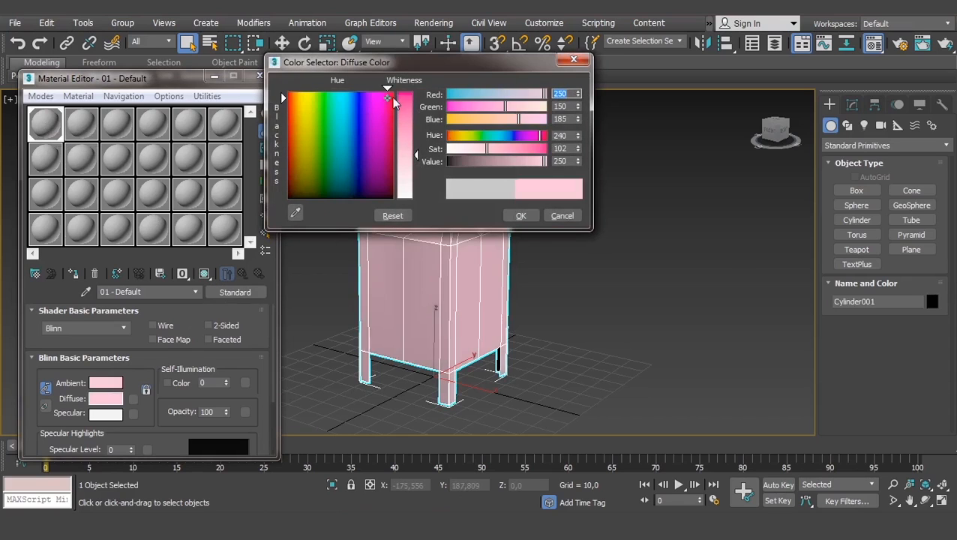
{"action": "left_click_drag", "start_coordinate": [416, 154], "coordinate": [417, 93]}
{"action": "left_click", "coordinate": [561, 215]}
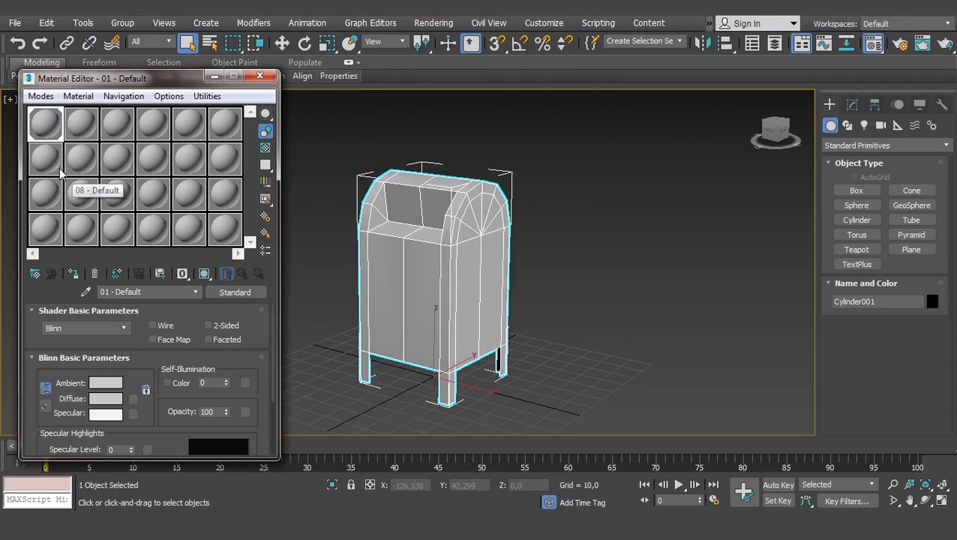
Assign the image 12034735_f520 as a Bitmap map to the 01 - Default material's diffuse colour and return to the parent material
{"action": "left_click", "coordinate": [135, 399]}
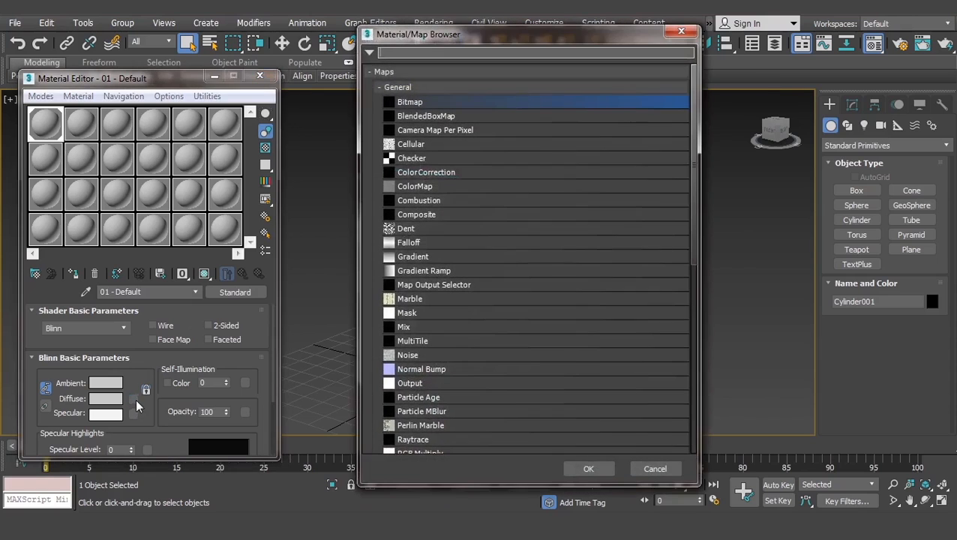
{"action": "double_click", "coordinate": [424, 102]}
{"action": "left_click", "coordinate": [270, 105]}
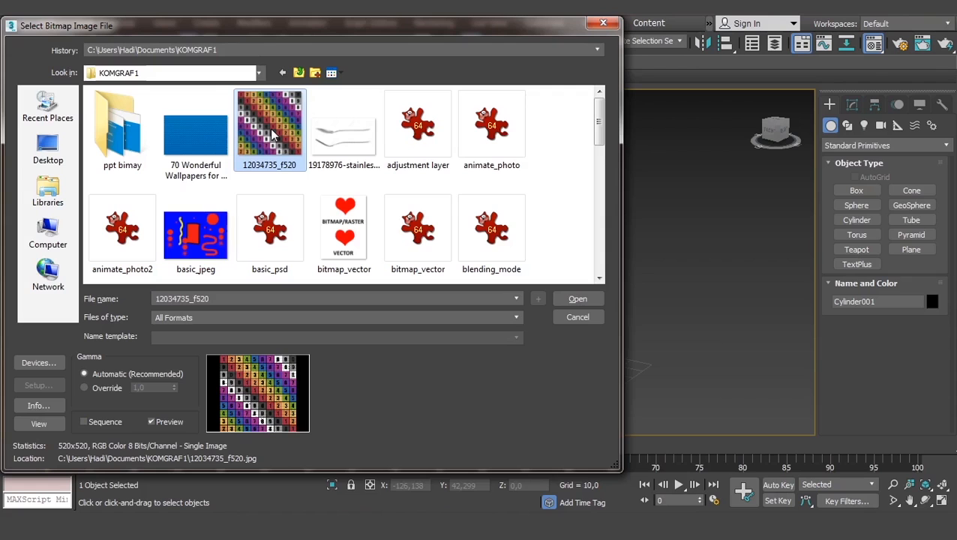
{"action": "double_click", "coordinate": [271, 132]}
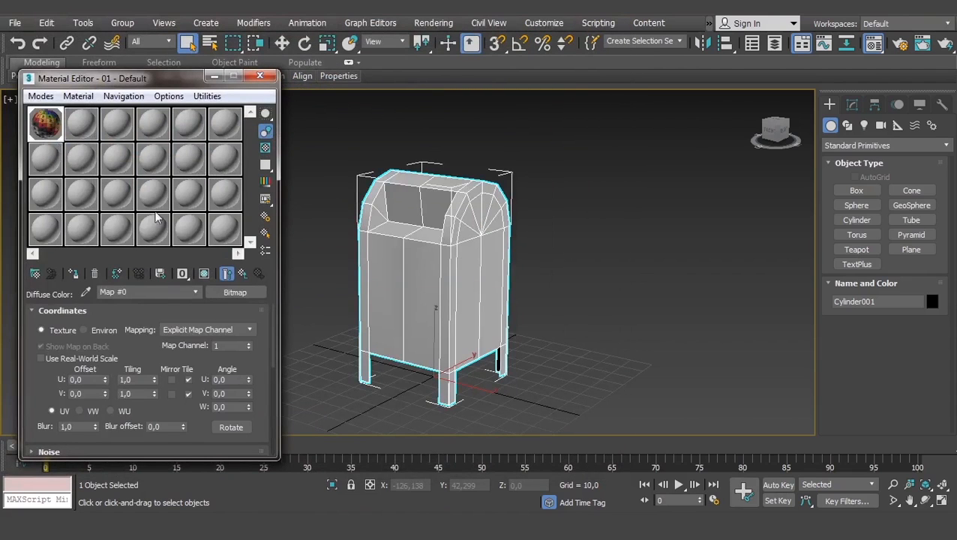
{"action": "left_click", "coordinate": [240, 275]}
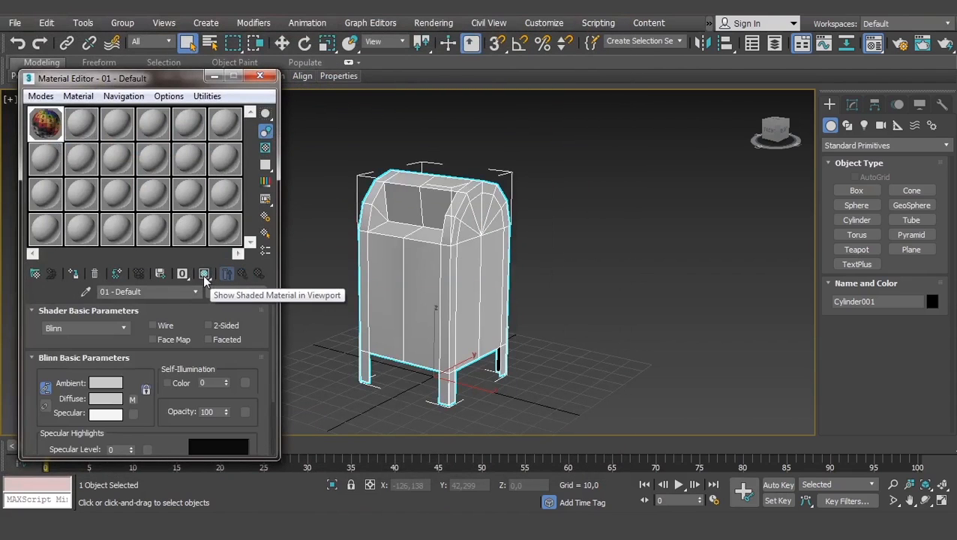
Preview the 01 - Default material enlarged, close the preview, and show the shaded material on the mailbox in the viewport
{"action": "double_click", "coordinate": [43, 129]}
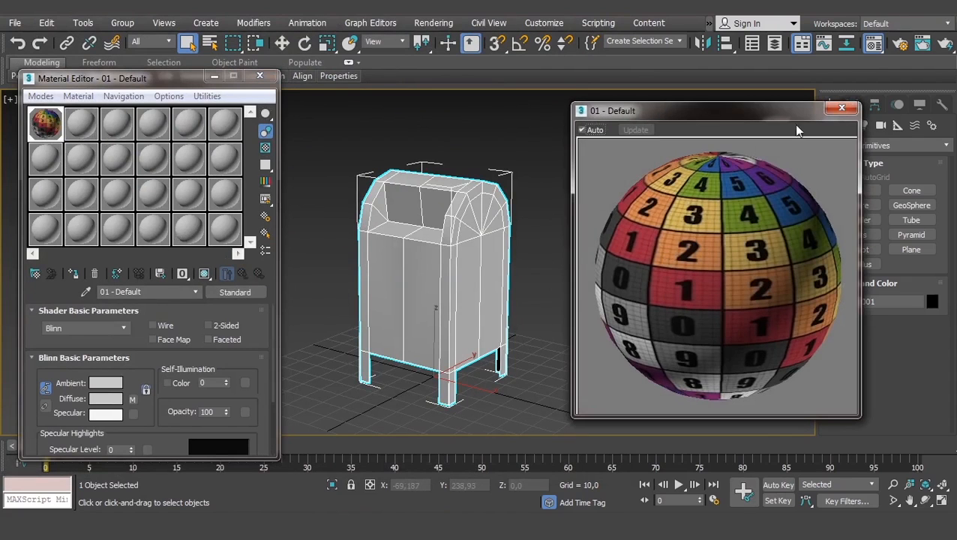
{"action": "left_click", "coordinate": [842, 110]}
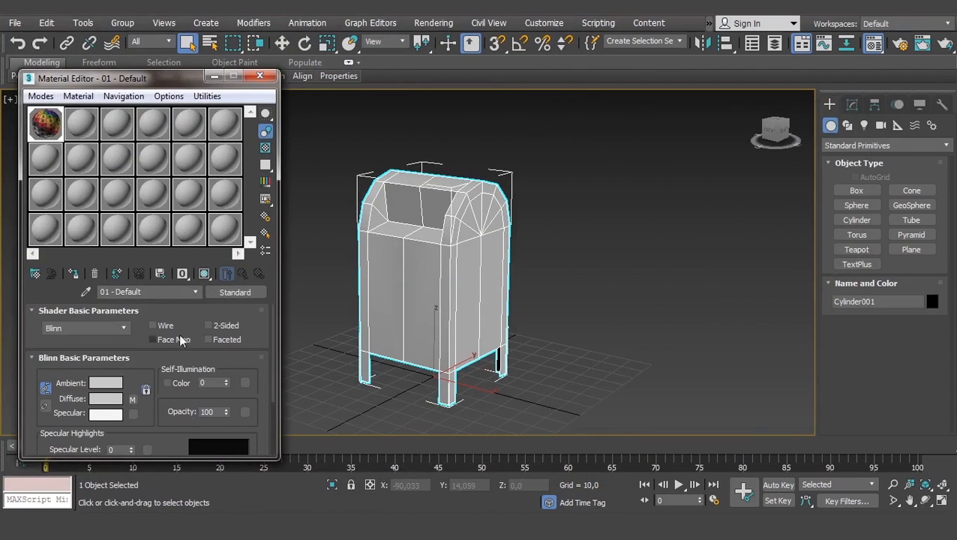
{"action": "left_click", "coordinate": [204, 275]}
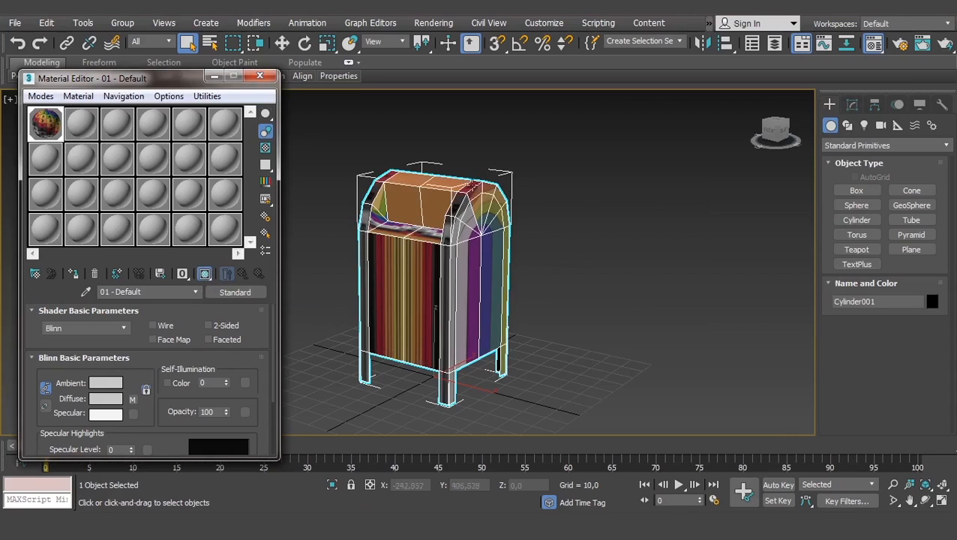
View the diffuse map's bitmap image in its own window and place it beside the mailbox
{"action": "left_click", "coordinate": [132, 400]}
{"action": "scroll", "coordinate": [213, 386], "scroll_direction": "down", "scroll_amount": 3}
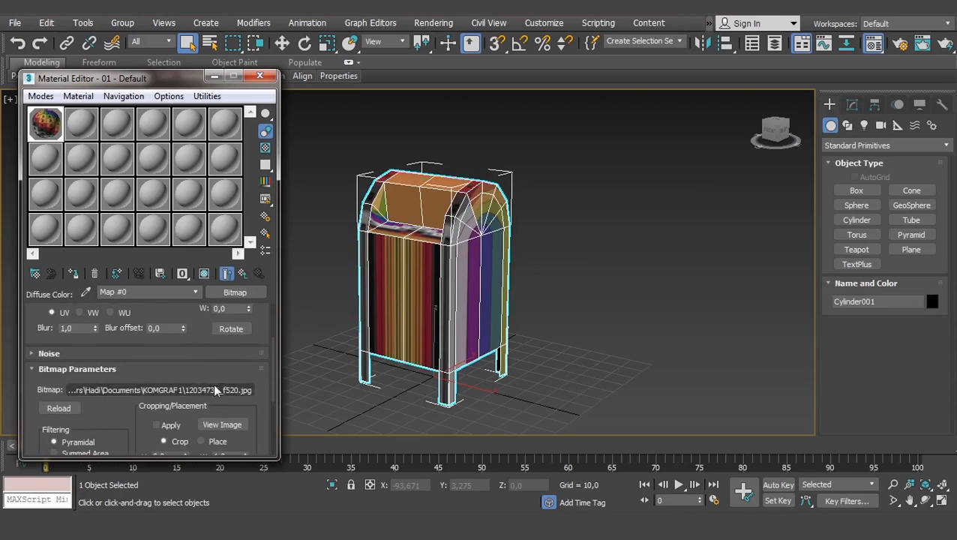
{"action": "left_click", "coordinate": [227, 424]}
{"action": "left_click", "coordinate": [407, 124]}
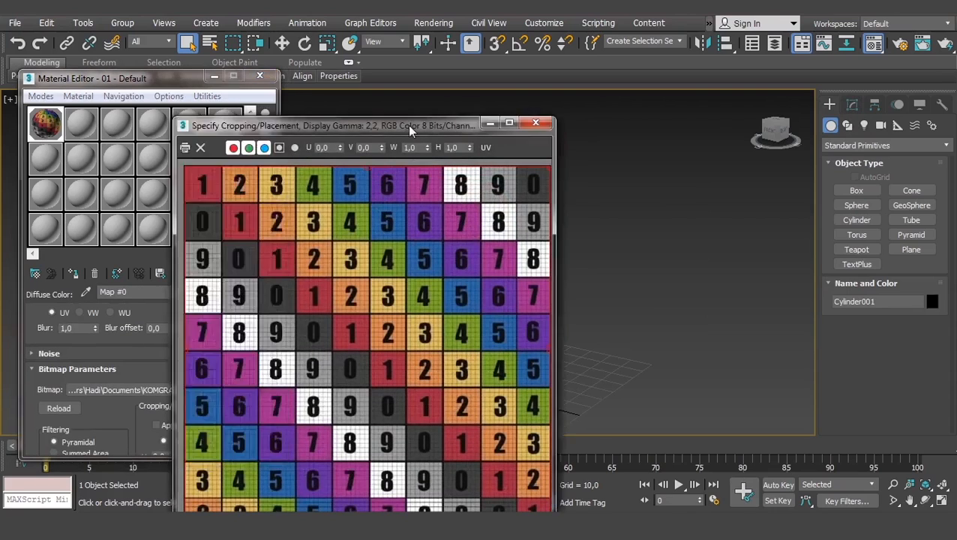
{"action": "left_click_drag", "start_coordinate": [408, 124], "coordinate": [799, 42]}
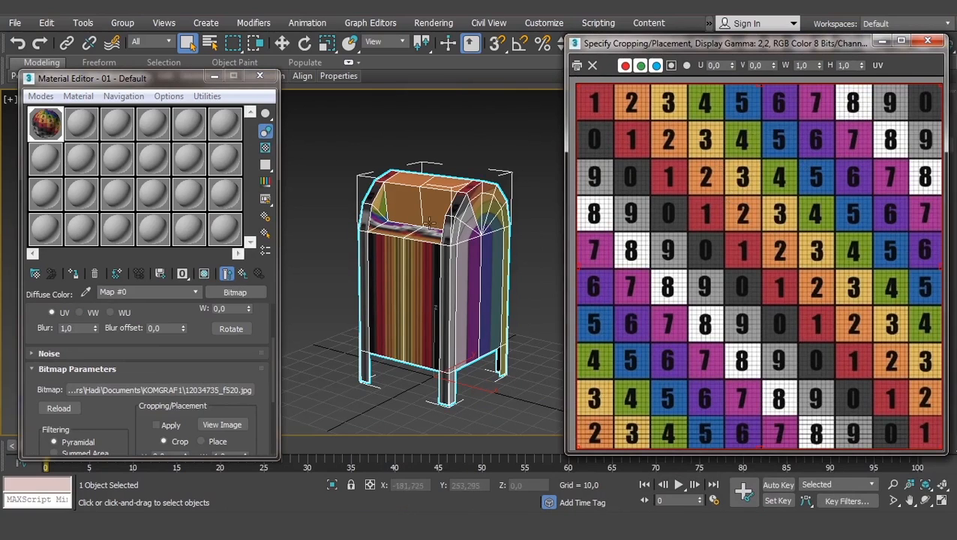
Compare the number-grid texture on the mailbox's top, slot and sides with the source image, and close the image view
{"action": "middle_click_drag", "start_coordinate": [428, 222], "coordinate": [489, 257], "text": "alt"}
{"action": "scroll", "coordinate": [484, 260], "scroll_direction": "up", "scroll_amount": 5}
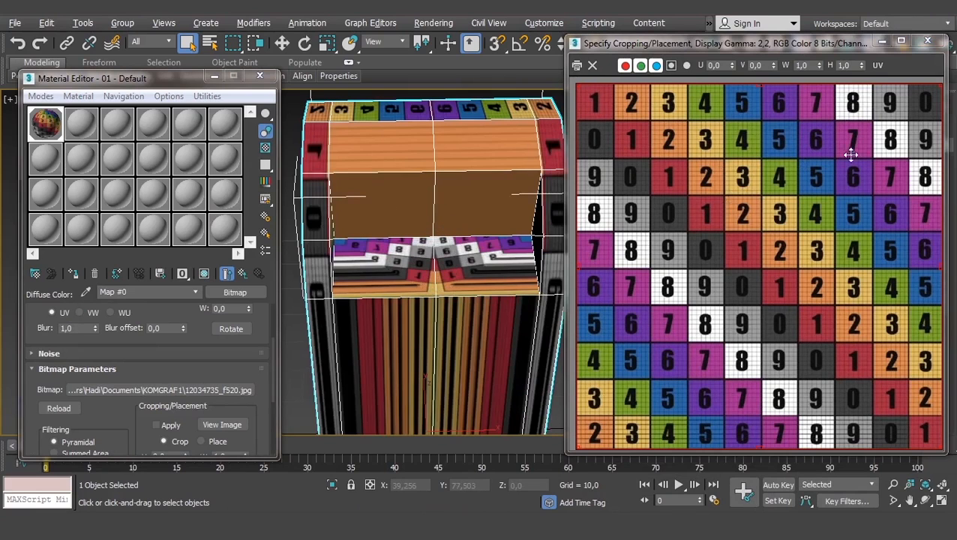
{"action": "middle_click_drag", "start_coordinate": [495, 222], "coordinate": [460, 147], "text": "alt"}
{"action": "middle_click_drag", "start_coordinate": [456, 305], "coordinate": [405, 239], "text": "alt"}
{"action": "scroll", "coordinate": [408, 238], "scroll_direction": "down", "scroll_amount": 3}
{"action": "middle_click_drag", "start_coordinate": [435, 276], "coordinate": [300, 290], "text": "alt"}
{"action": "middle_click_drag", "start_coordinate": [421, 195], "coordinate": [443, 242], "text": "alt"}
{"action": "scroll", "coordinate": [386, 190], "scroll_direction": "up", "scroll_amount": 3}
{"action": "middle_click_drag", "start_coordinate": [354, 142], "coordinate": [378, 160]}
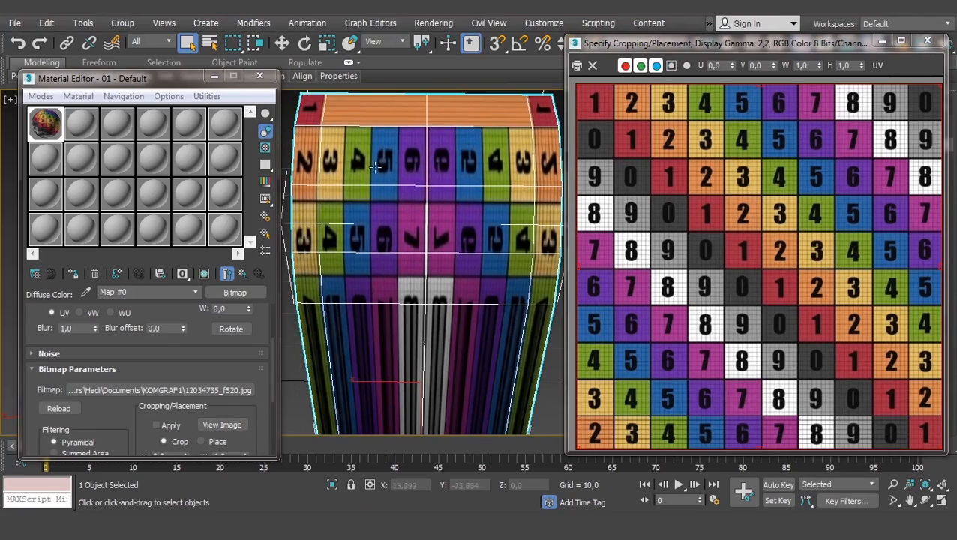
{"action": "middle_click_drag", "start_coordinate": [379, 167], "coordinate": [422, 178], "text": "alt"}
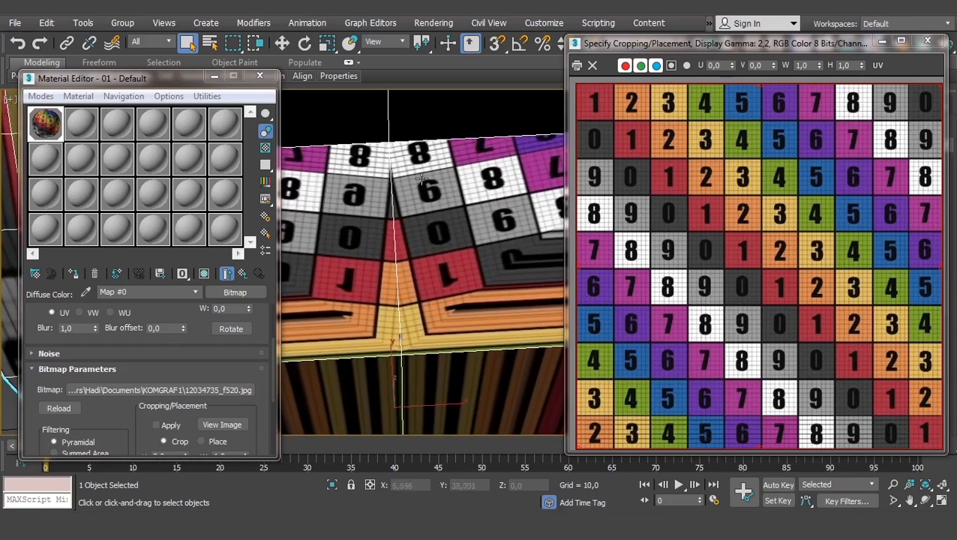
{"action": "middle_click_drag", "start_coordinate": [438, 209], "coordinate": [405, 247], "text": "alt"}
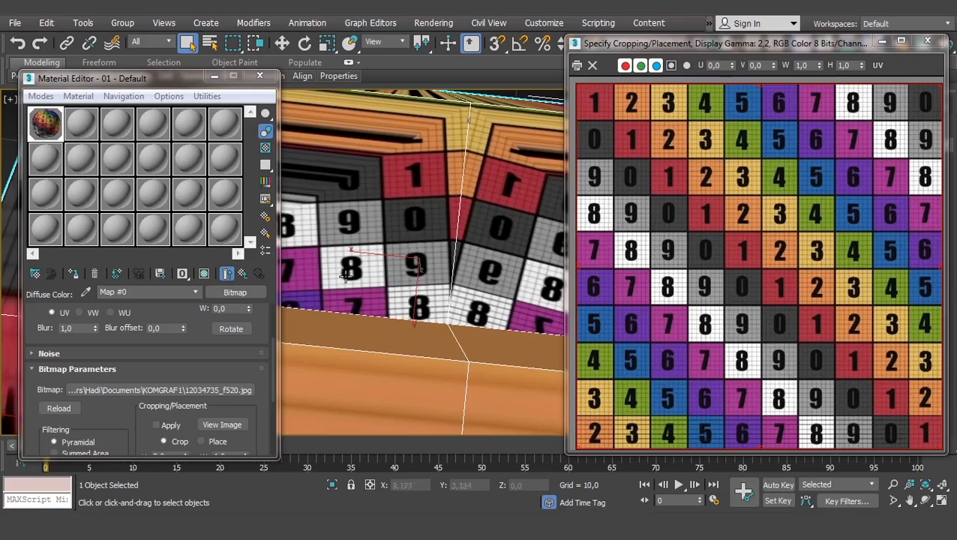
{"action": "key", "text": "z"}
{"action": "middle_click_drag", "start_coordinate": [432, 231], "coordinate": [401, 256], "text": "alt"}
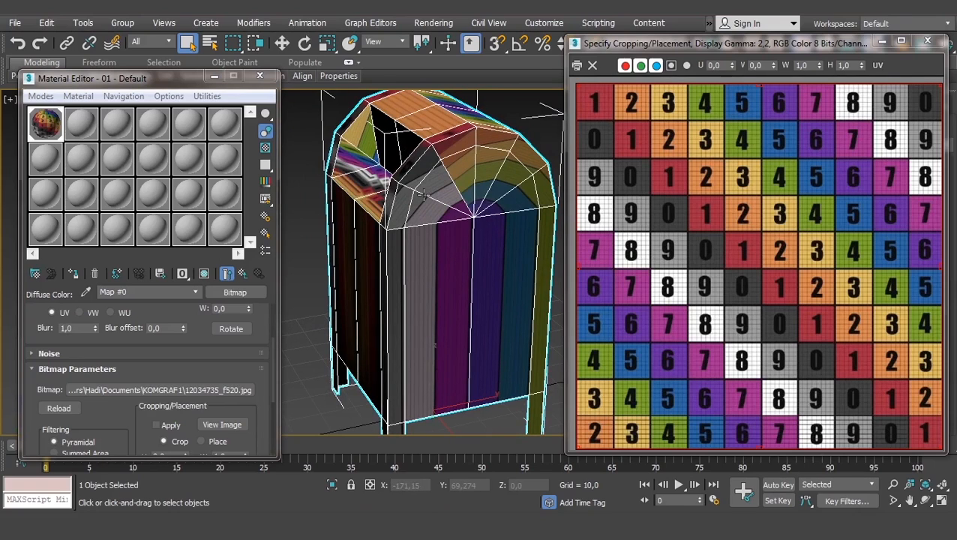
{"action": "scroll", "coordinate": [466, 234], "scroll_direction": "down", "scroll_amount": 3}
{"action": "middle_click_drag", "start_coordinate": [444, 241], "coordinate": [474, 280], "text": "alt"}
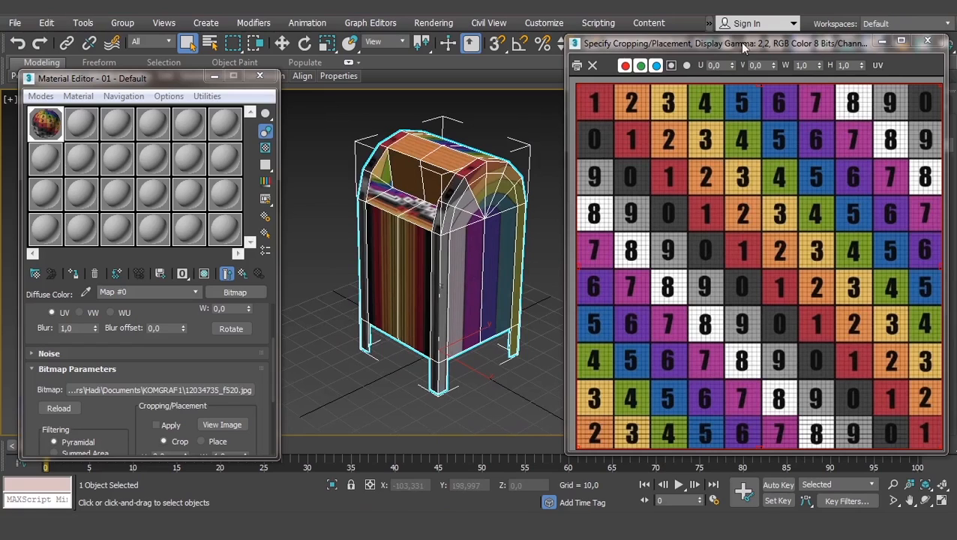
{"action": "left_click_drag", "start_coordinate": [784, 47], "coordinate": [714, 50]}
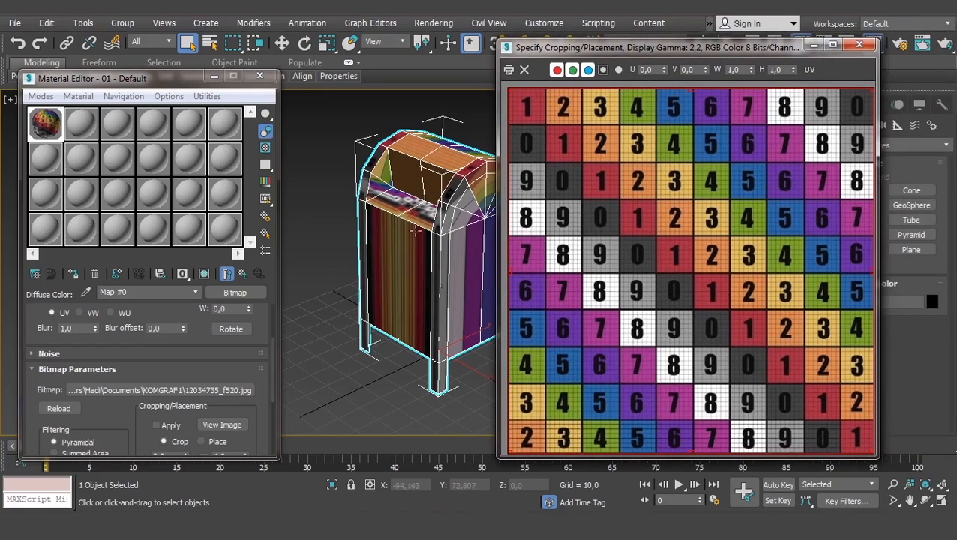
{"action": "middle_click_drag", "start_coordinate": [458, 195], "coordinate": [391, 224]}
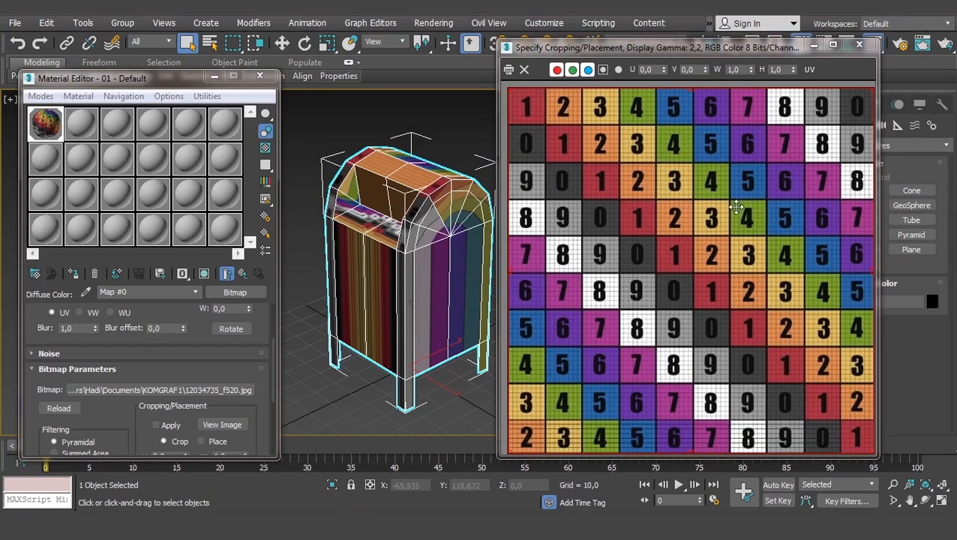
{"action": "left_click", "coordinate": [860, 45]}
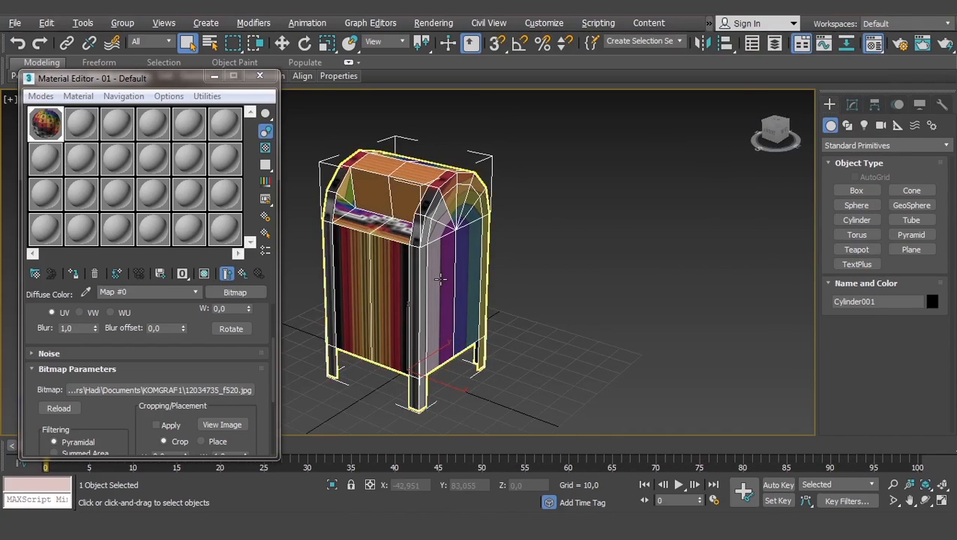
Add an Unwrap UVW modifier to the mailbox
{"action": "left_click", "coordinate": [852, 104]}
{"action": "left_click", "coordinate": [891, 148]}
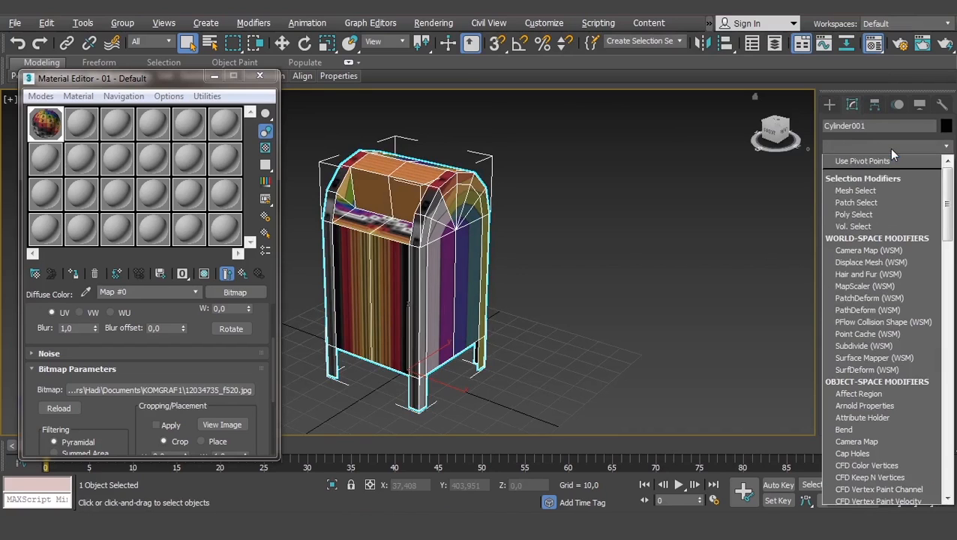
{"action": "type", "text": "u"}
{"action": "left_click", "coordinate": [856, 304]}
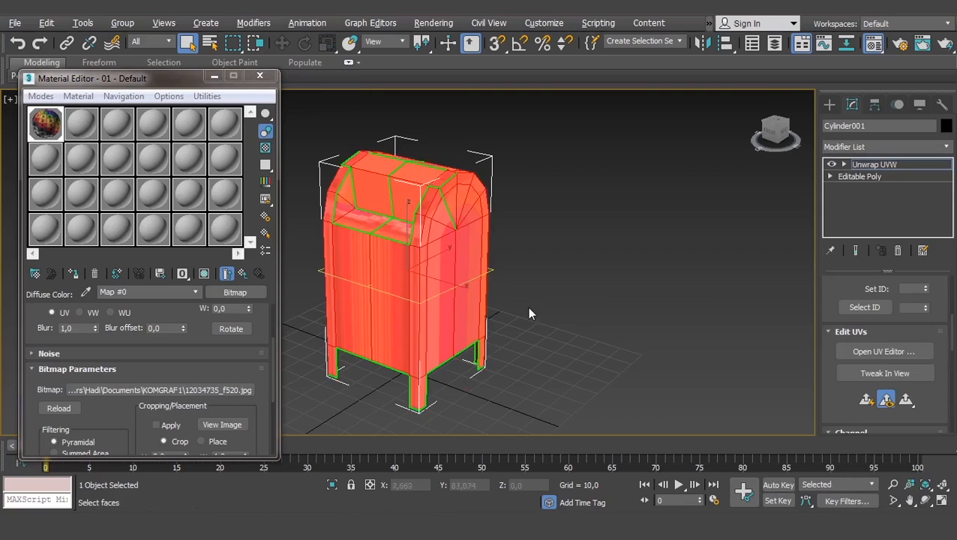
Open the UV Editor for the mailbox and resize and arrange its window so the UV layout and model show side by side
{"action": "middle_click_drag", "start_coordinate": [527, 307], "coordinate": [600, 261], "text": "alt"}
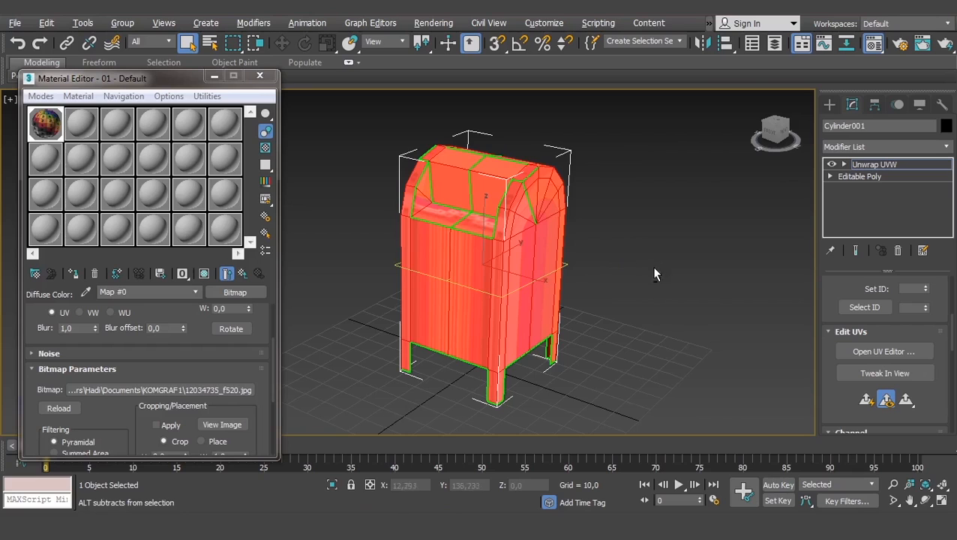
{"action": "middle_click_drag", "start_coordinate": [653, 273], "coordinate": [678, 253], "text": "alt"}
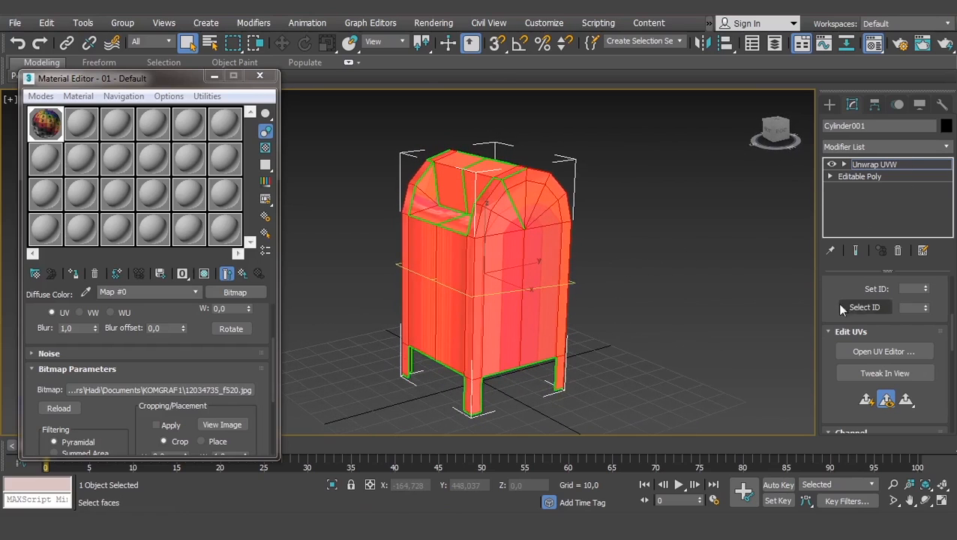
{"action": "mouse_move", "coordinate": [830, 307]}
{"action": "left_mouse_down"}
{"action": "mouse_move", "coordinate": [830, 328]}
{"action": "mouse_move", "coordinate": [830, 307]}
{"action": "left_mouse_up"}
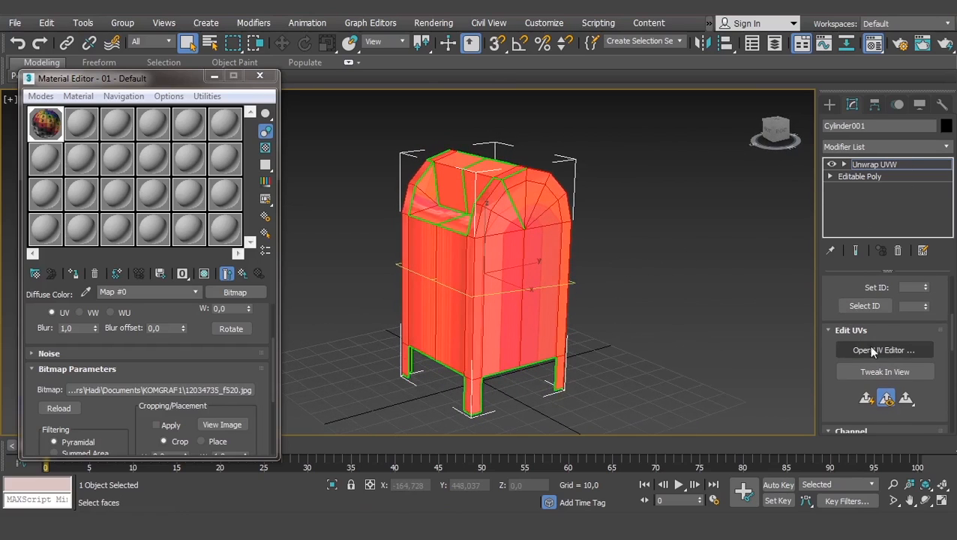
{"action": "left_click", "coordinate": [892, 349]}
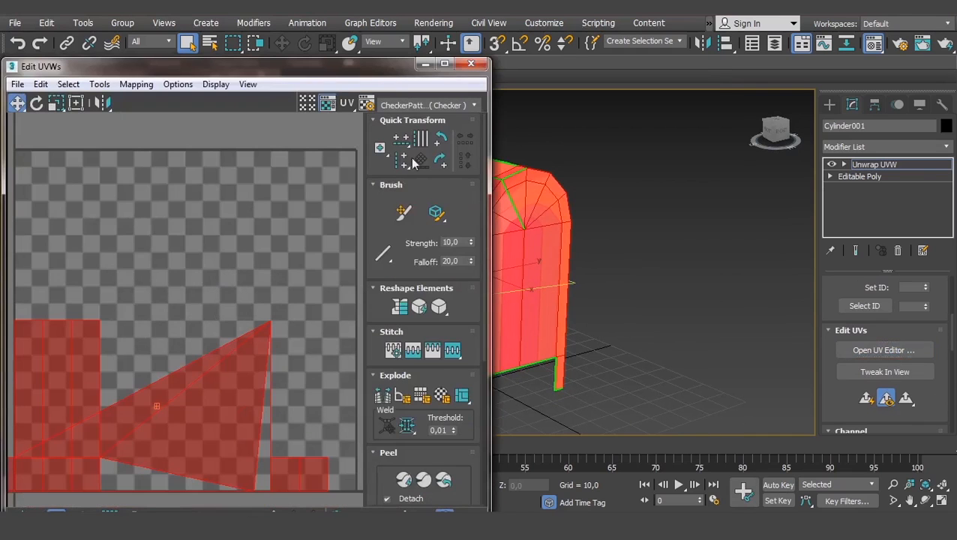
{"action": "left_click_drag", "start_coordinate": [492, 60], "coordinate": [421, 173]}
{"action": "left_click_drag", "start_coordinate": [277, 186], "coordinate": [294, 80]}
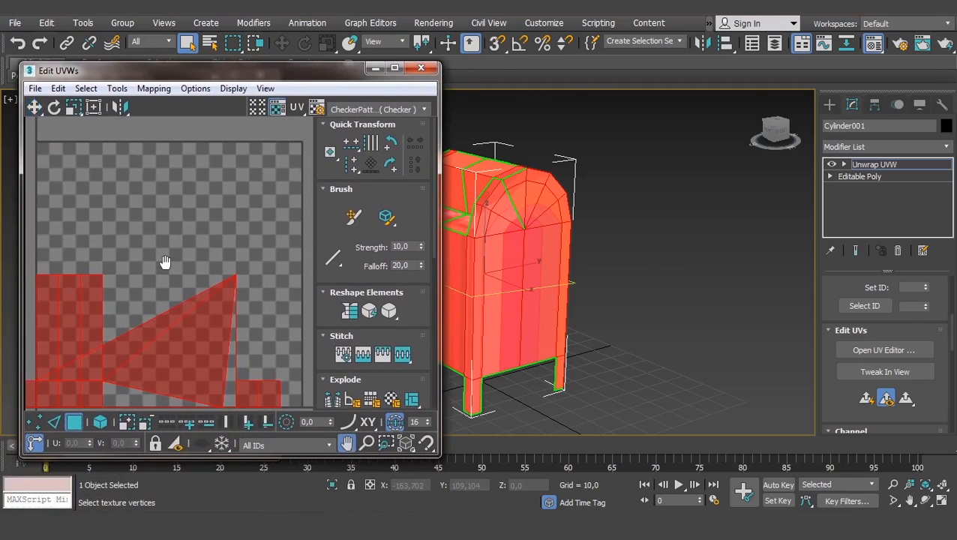
{"action": "scroll", "coordinate": [161, 258], "scroll_direction": "down", "scroll_amount": 3}
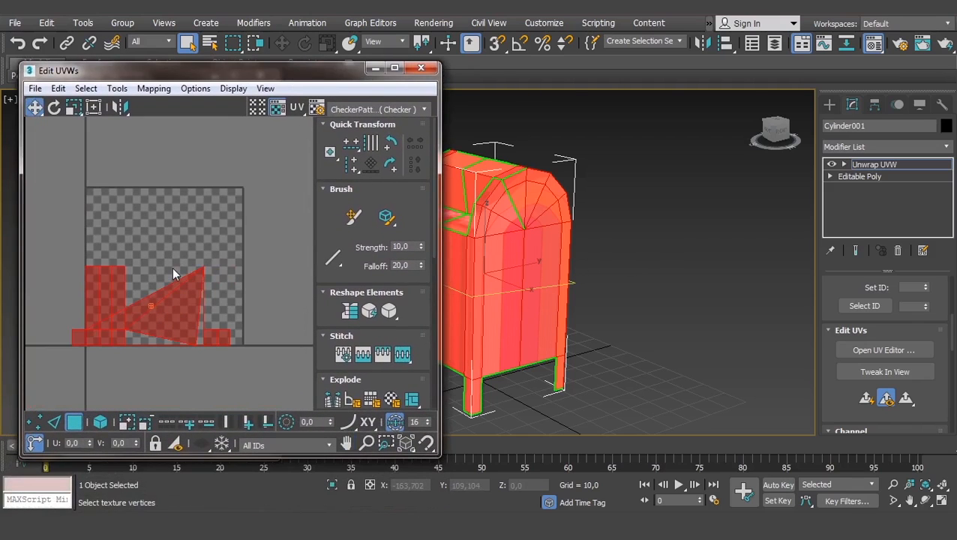
{"action": "middle_click_drag", "start_coordinate": [490, 275], "coordinate": [563, 284]}
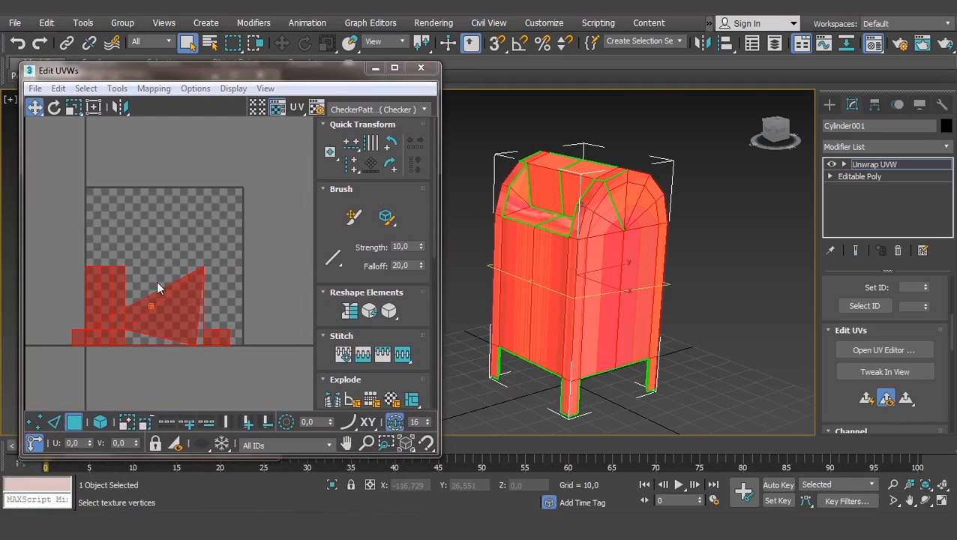
Examine the mailbox's front, sides and legs from several angles against its pieces in the UV layout
{"action": "scroll", "coordinate": [158, 281], "scroll_direction": "up", "scroll_amount": 3}
{"action": "middle_click_drag", "start_coordinate": [740, 298], "coordinate": [599, 308]}
{"action": "scroll", "coordinate": [599, 308], "scroll_direction": "down", "scroll_amount": 4}
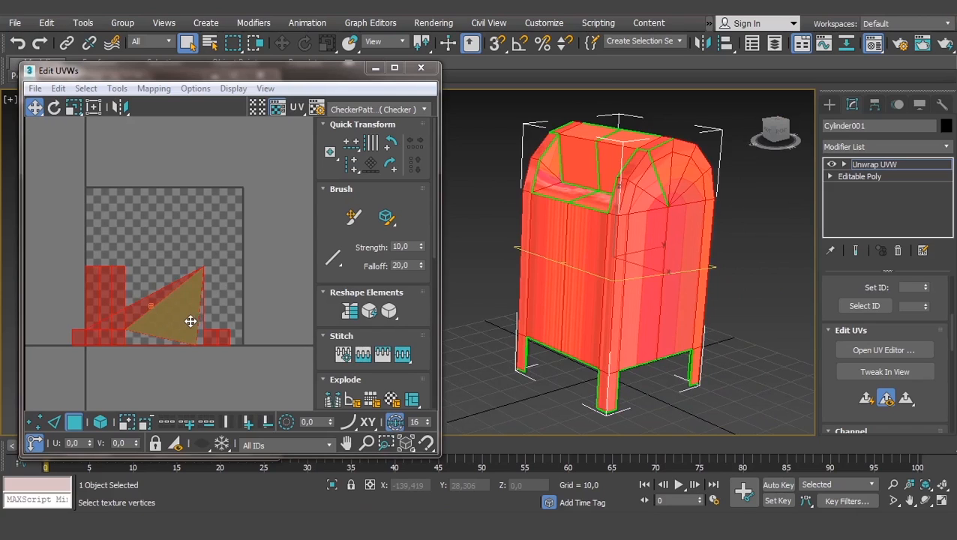
{"action": "middle_click_drag", "start_coordinate": [556, 264], "coordinate": [607, 337], "text": "alt"}
{"action": "scroll", "coordinate": [556, 223], "scroll_direction": "up", "scroll_amount": 3}
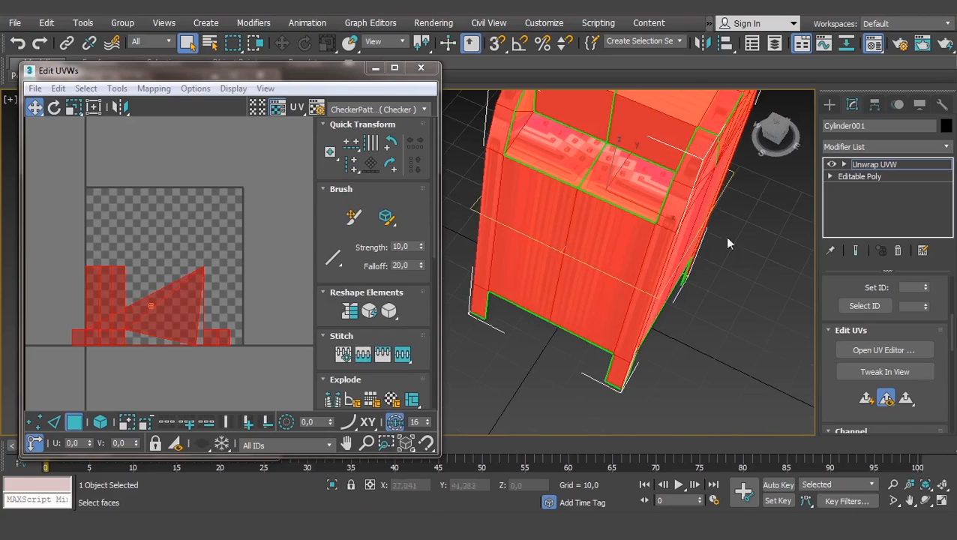
{"action": "middle_click_drag", "start_coordinate": [745, 274], "coordinate": [550, 156], "text": "alt"}
{"action": "middle_click_drag", "start_coordinate": [592, 322], "coordinate": [540, 303], "text": "alt"}
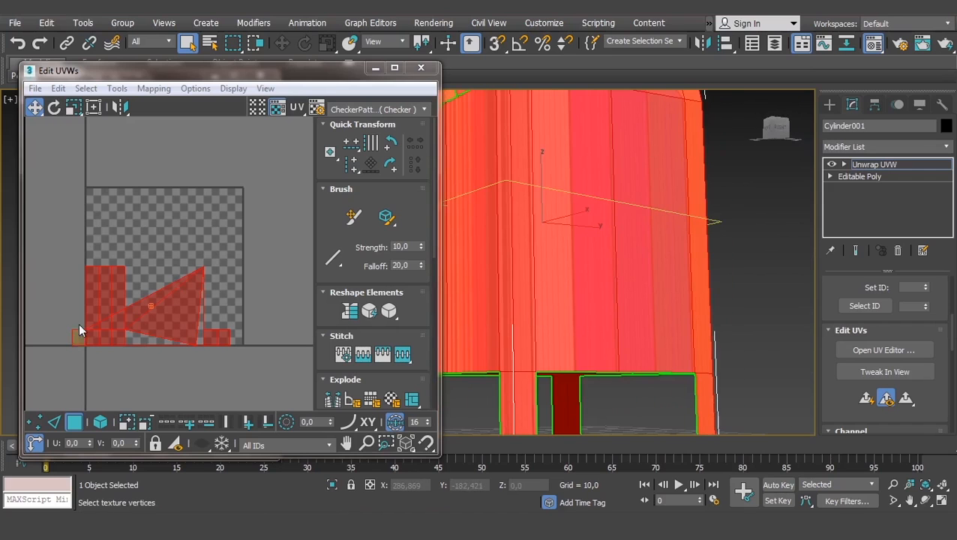
{"action": "middle_click_drag", "start_coordinate": [607, 258], "coordinate": [656, 254], "text": "alt"}
Compare the mailbox's texture with its red selection highlight by switching the shading of selected faces off and on
{"action": "key", "text": "F2"}
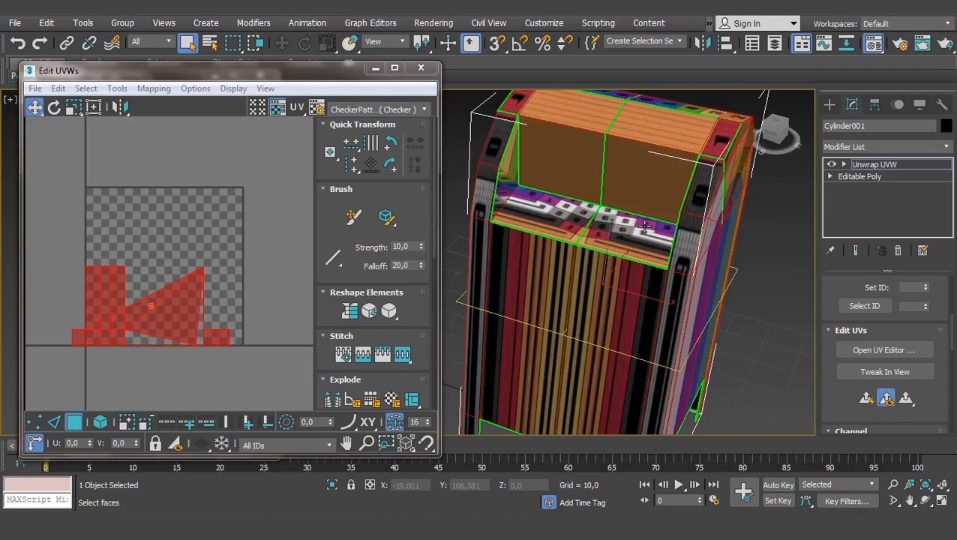
{"action": "key", "text": "F2"}
{"action": "key", "text": "F2"}
{"action": "key", "text": "F2"}
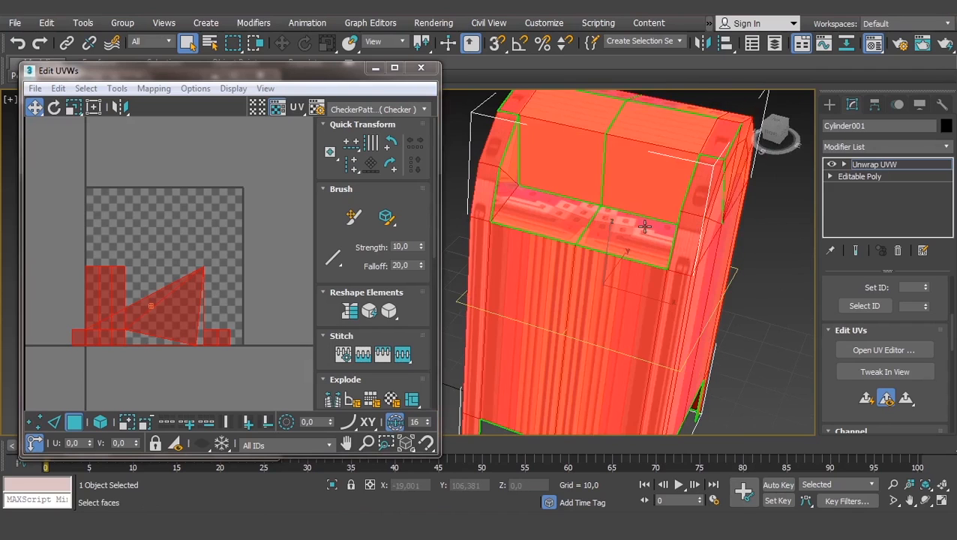
{"action": "key", "text": "F2"}
{"action": "key", "text": "F2"}
{"action": "key", "text": "F2"}
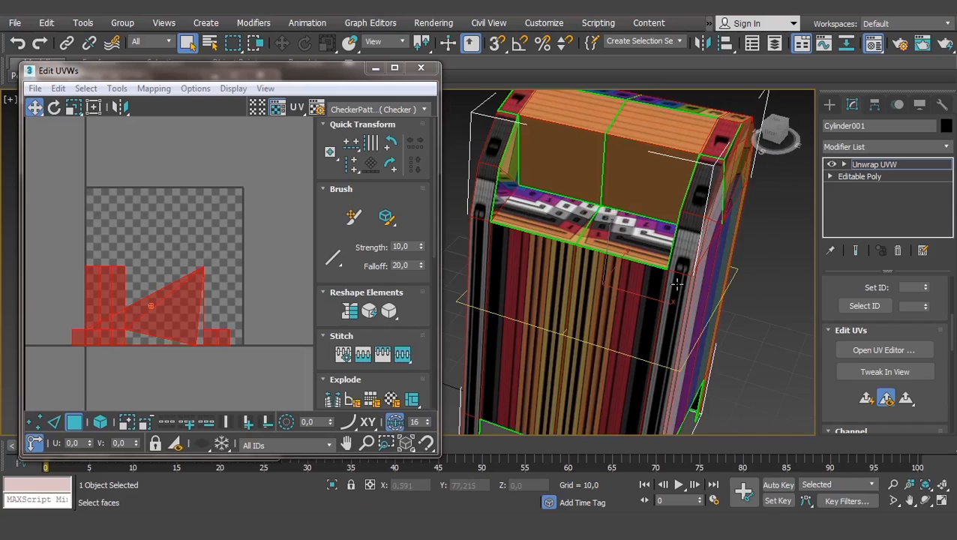
{"action": "key", "text": "F2"}
{"action": "middle_click_drag", "start_coordinate": [626, 288], "coordinate": [605, 277], "text": "alt"}
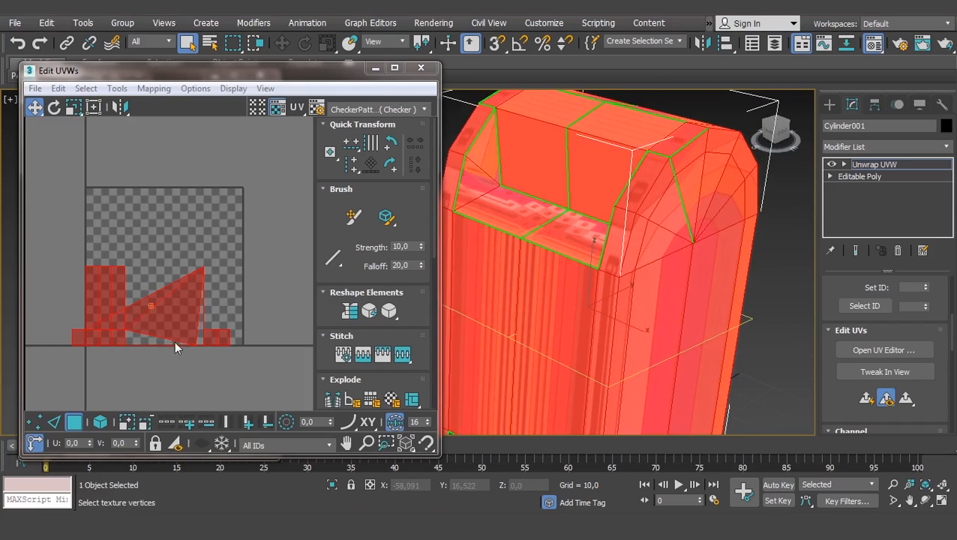
{"action": "scroll", "coordinate": [724, 273], "scroll_direction": "down", "scroll_amount": 5}
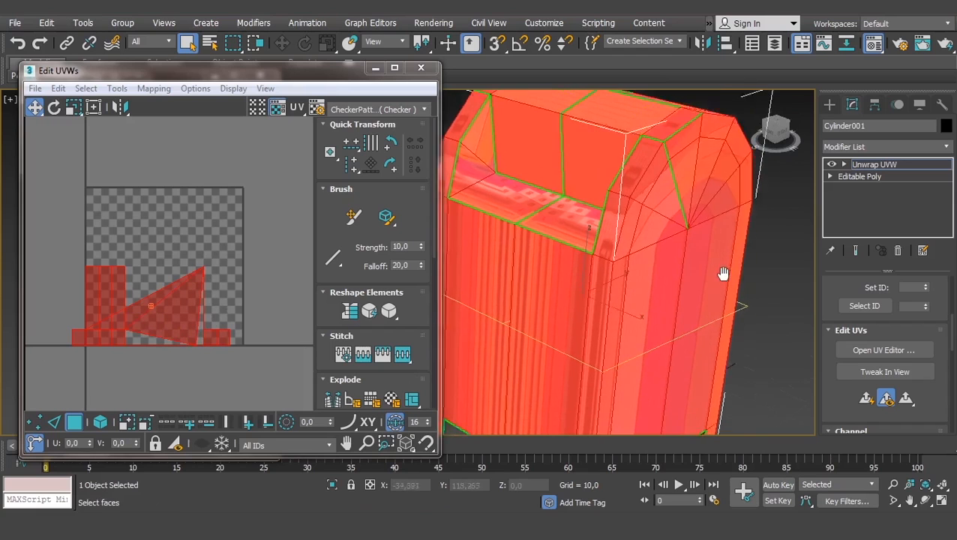
{"action": "mouse_move", "coordinate": [652, 283]}
{"action": "middle_mouse_down", "text": "alt"}
{"action": "mouse_move", "coordinate": [676, 254]}
{"action": "mouse_move", "coordinate": [645, 275]}
{"action": "middle_mouse_up", "text": "alt"}
{"action": "scroll", "coordinate": [646, 274], "scroll_direction": "up", "scroll_amount": 3}
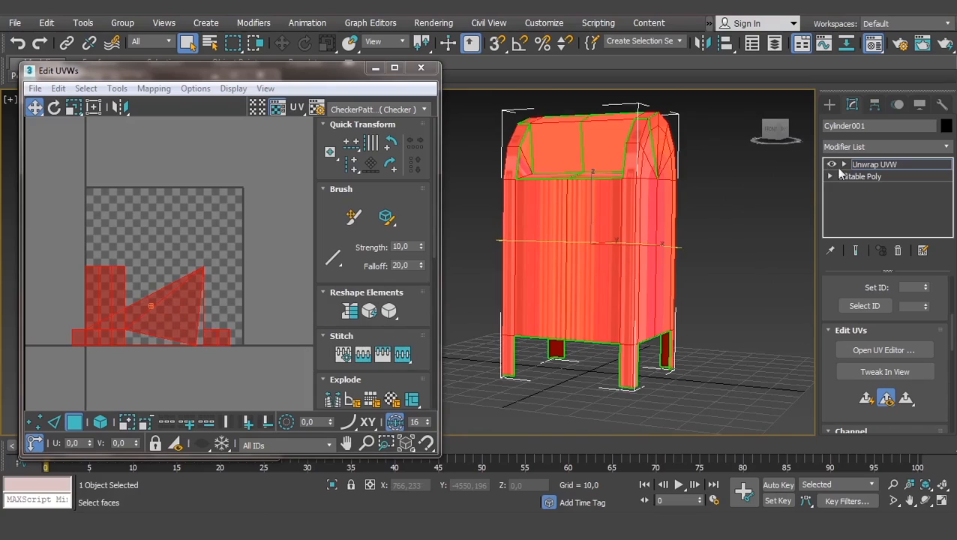
Expand the Unwrap UVW modifier's sub-objects, go through Vertex and Edge, settle on Polygon level and clear the selection
{"action": "left_click", "coordinate": [844, 164]}
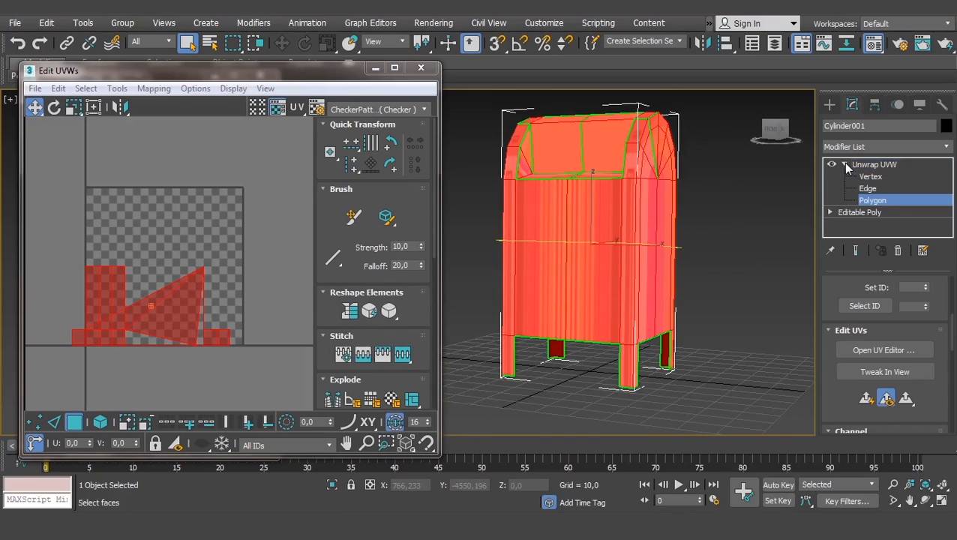
{"action": "left_click", "coordinate": [844, 164]}
{"action": "left_click", "coordinate": [844, 164]}
{"action": "left_click", "coordinate": [870, 177]}
{"action": "left_click", "coordinate": [867, 188]}
{"action": "left_click", "coordinate": [871, 200]}
{"action": "left_click", "coordinate": [741, 219]}
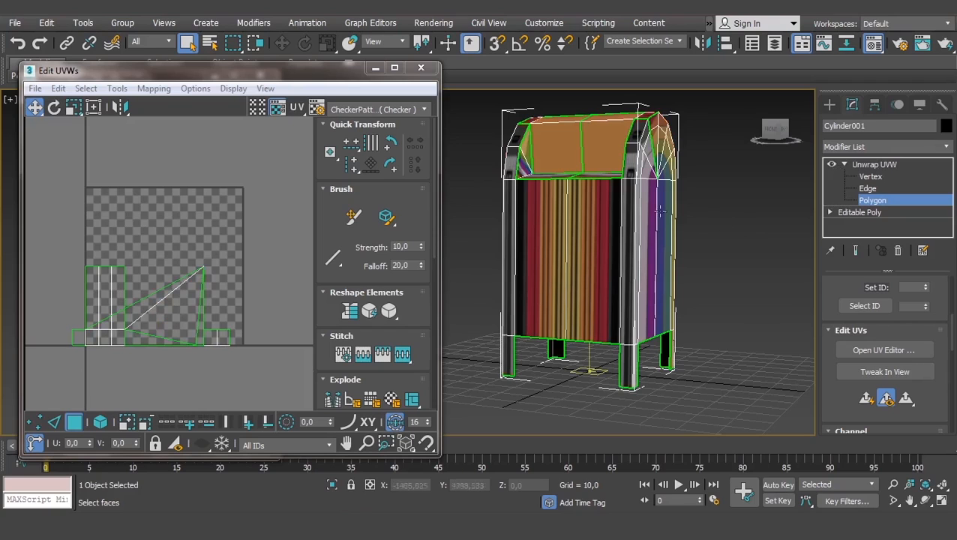
Find the Ignore Backfacing selection option, and free the viewport by minimizing the UV Editor and closing the Material Editor
{"action": "scroll", "coordinate": [828, 330], "scroll_direction": "up", "scroll_amount": 5}
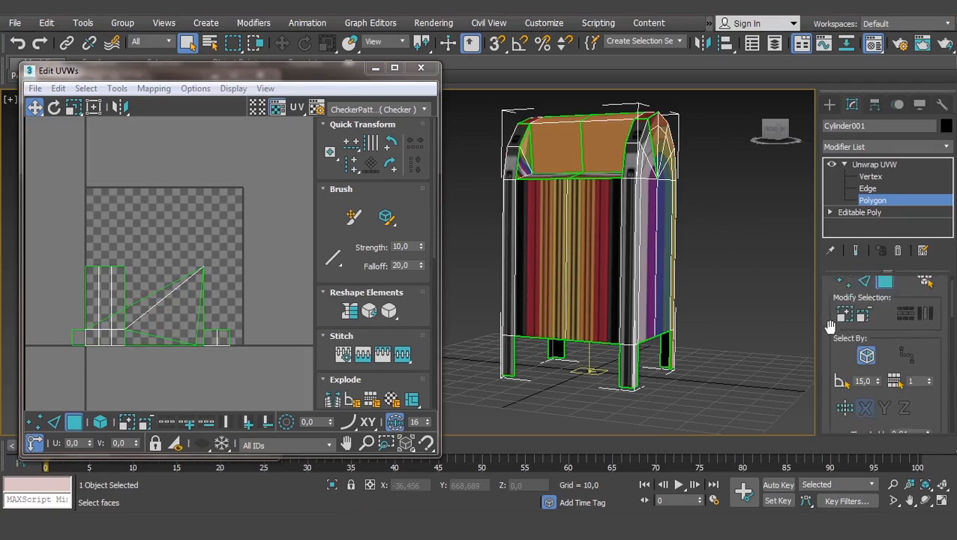
{"action": "scroll", "coordinate": [830, 326], "scroll_direction": "up", "scroll_amount": 2}
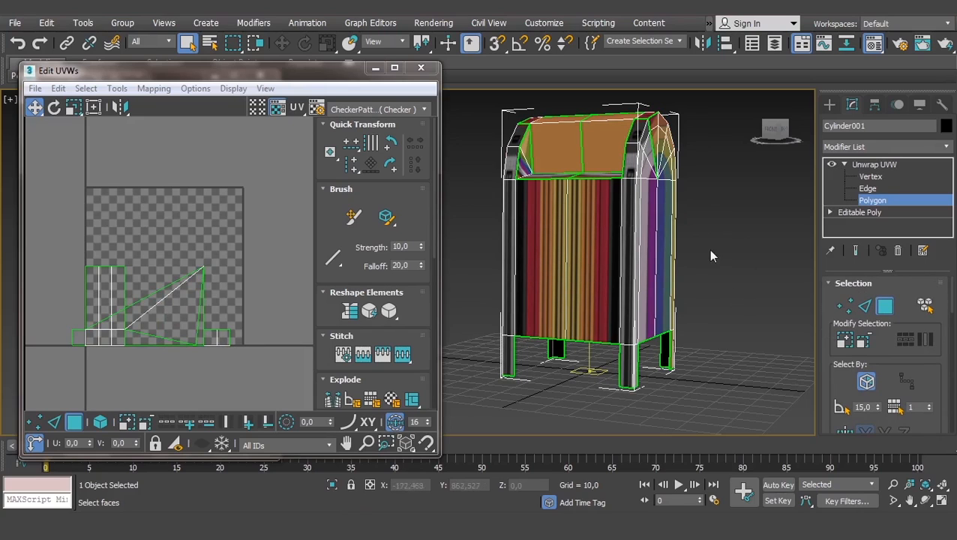
{"action": "middle_click_drag", "start_coordinate": [675, 268], "coordinate": [681, 268]}
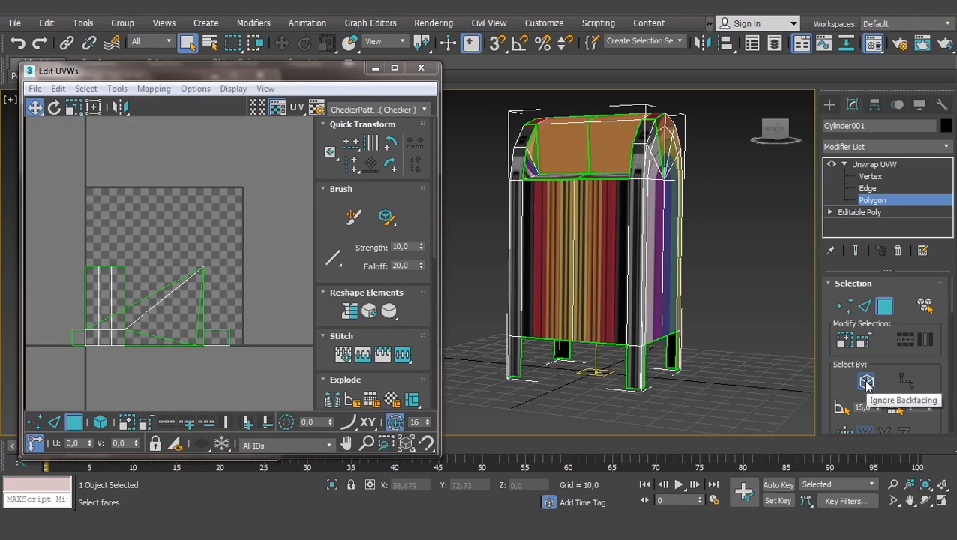
{"action": "left_click", "coordinate": [866, 382]}
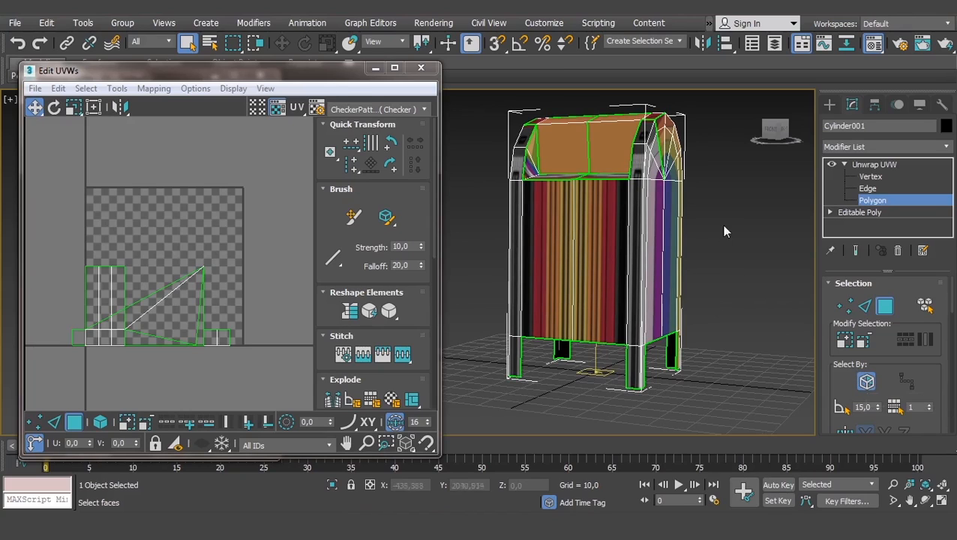
{"action": "left_click_drag", "start_coordinate": [729, 232], "coordinate": [470, 277]}
{"action": "left_click", "coordinate": [376, 68]}
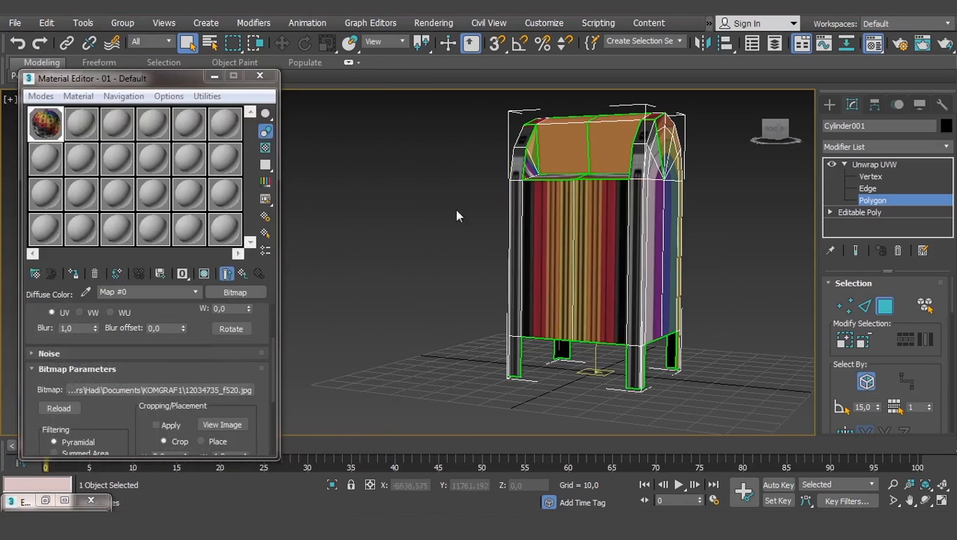
{"action": "left_click", "coordinate": [259, 76]}
Try region-selecting the mailbox's body polygons from the front and from the back with Ignore Backfacing enabled, checking the opposite sides
{"action": "left_click_drag", "start_coordinate": [752, 212], "coordinate": [493, 289]}
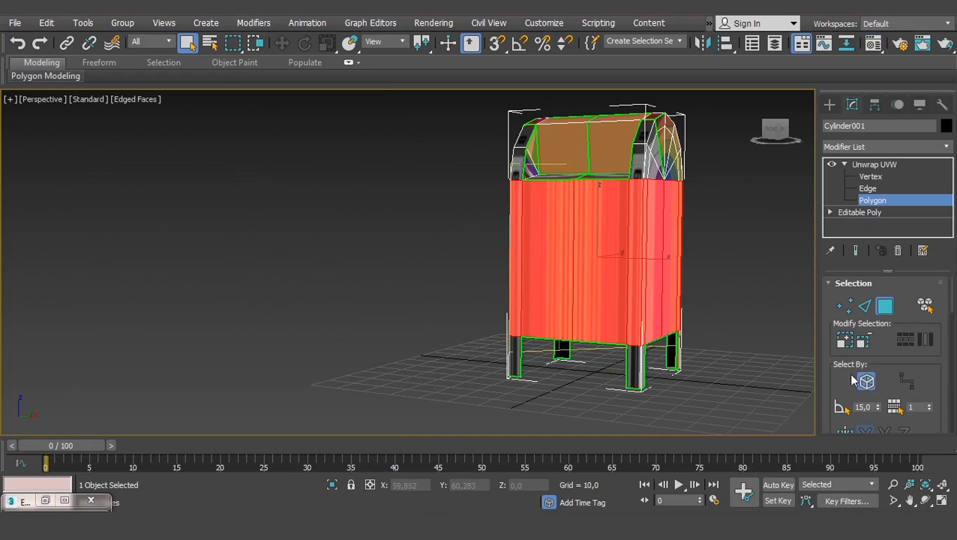
{"action": "middle_click_drag", "start_coordinate": [637, 249], "coordinate": [422, 242], "text": "alt"}
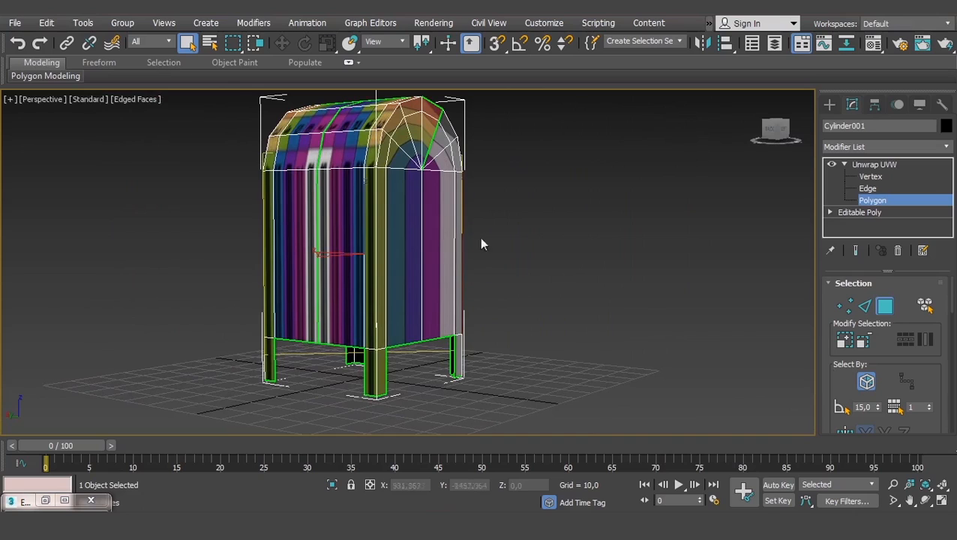
{"action": "left_click_drag", "start_coordinate": [231, 274], "coordinate": [231, 274]}
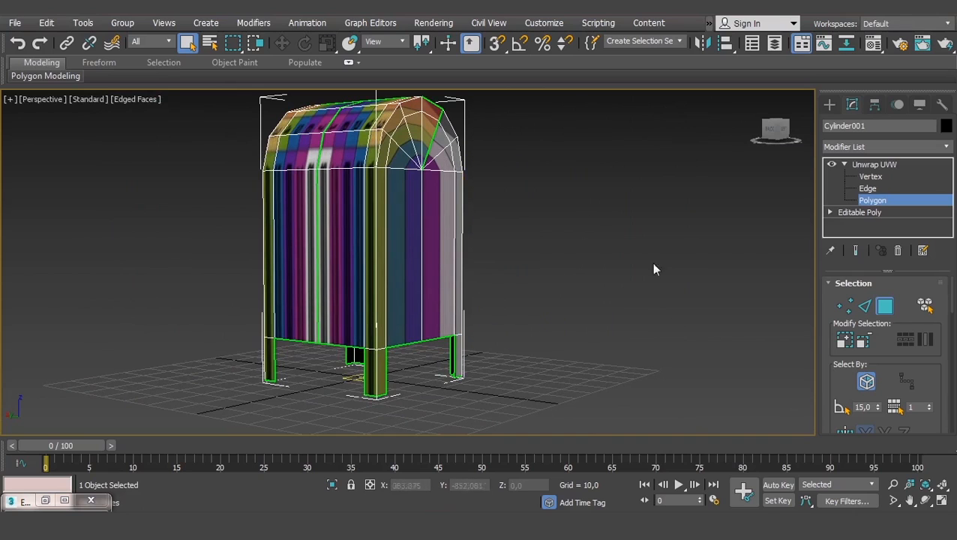
{"action": "left_click_drag", "start_coordinate": [567, 220], "coordinate": [170, 278]}
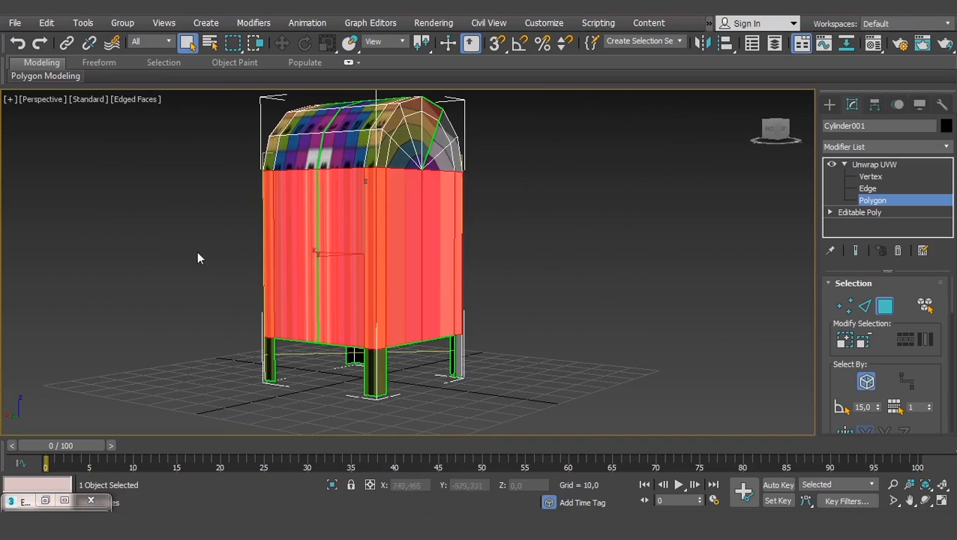
{"action": "mouse_move", "coordinate": [321, 256]}
{"action": "middle_mouse_down", "text": "alt"}
{"action": "mouse_move", "coordinate": [354, 269]}
{"action": "mouse_move", "coordinate": [529, 272]}
{"action": "middle_mouse_up", "text": "alt"}
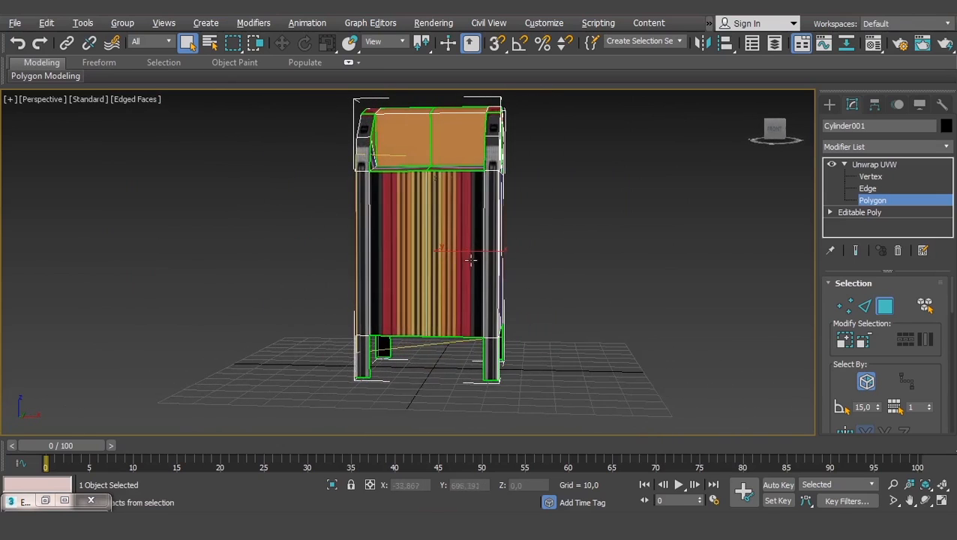
{"action": "mouse_move", "coordinate": [470, 257]}
{"action": "middle_mouse_down", "text": "alt"}
{"action": "mouse_move", "coordinate": [445, 261]}
{"action": "mouse_move", "coordinate": [469, 261]}
{"action": "middle_mouse_up", "text": "alt"}
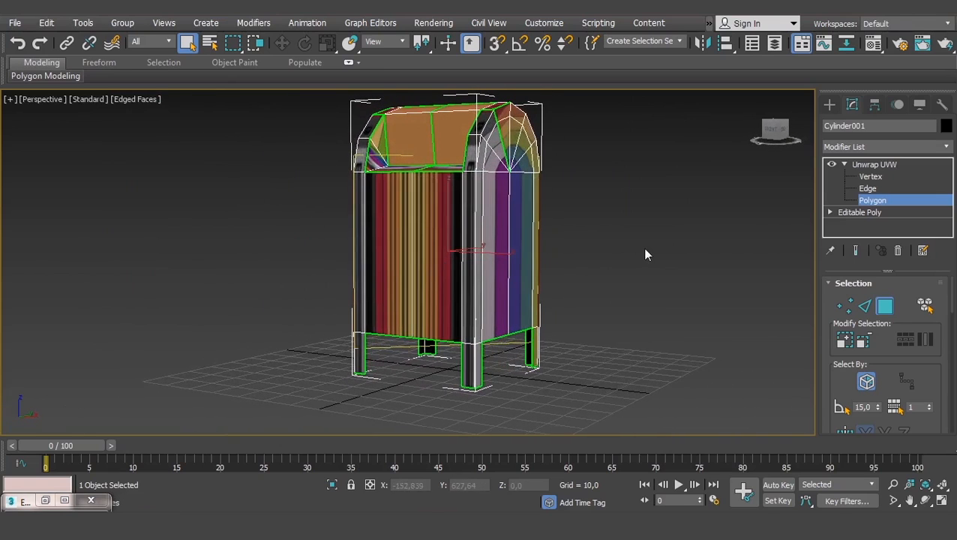
Turn off Ignore Backfacing and region-select the body polygons on all sides of the mailbox
{"action": "left_click", "coordinate": [866, 382]}
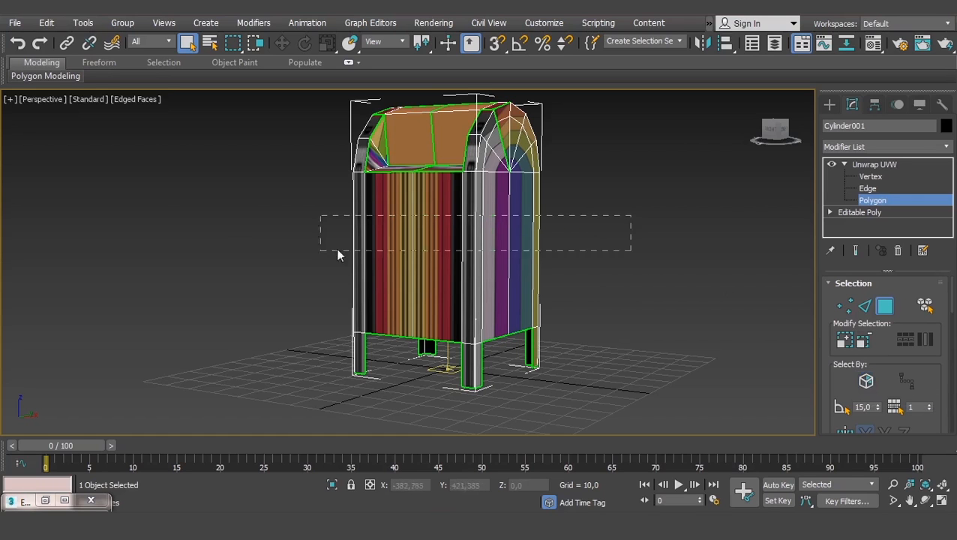
{"action": "left_click_drag", "start_coordinate": [338, 253], "coordinate": [323, 254]}
{"action": "middle_click_drag", "start_coordinate": [540, 225], "coordinate": [603, 255], "text": "alt"}
{"action": "scroll", "coordinate": [644, 217], "scroll_direction": "down", "scroll_amount": 3}
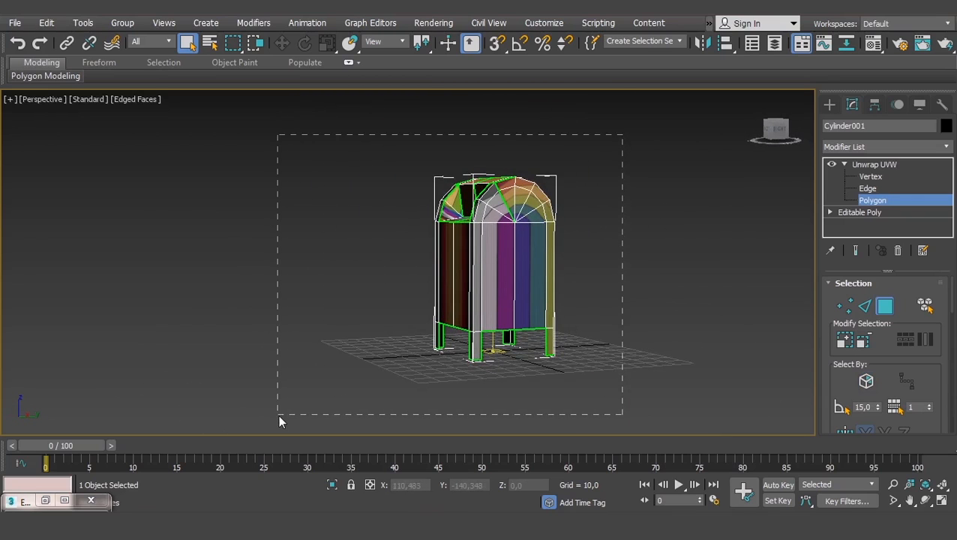
Select all polygons of the mailbox, including its top and legs, and check the selection around the model
{"action": "left_click_drag", "start_coordinate": [279, 415], "coordinate": [279, 415]}
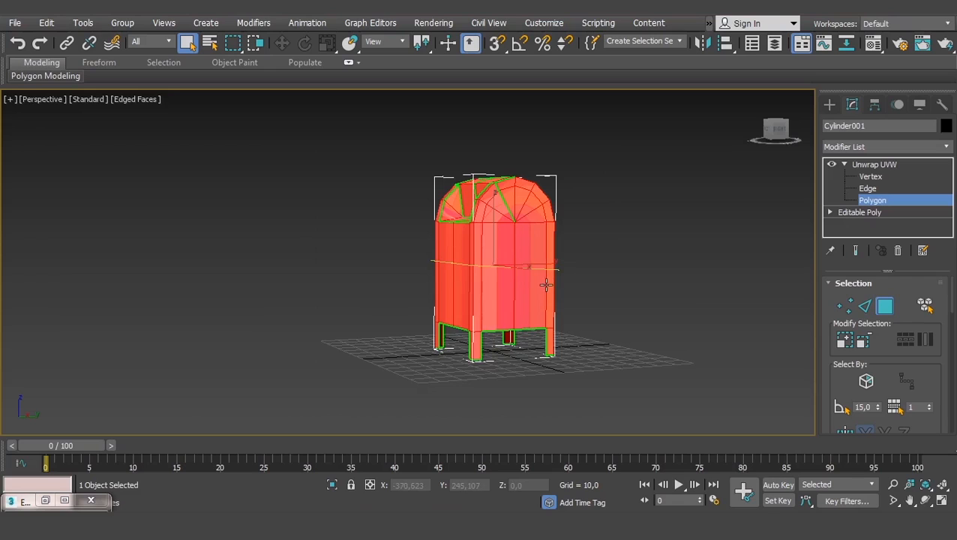
{"action": "left_click_drag", "start_coordinate": [652, 118], "coordinate": [176, 422]}
{"action": "left_click", "coordinate": [694, 225]}
{"action": "left_click_drag", "start_coordinate": [663, 133], "coordinate": [260, 386]}
{"action": "left_click", "coordinate": [687, 291]}
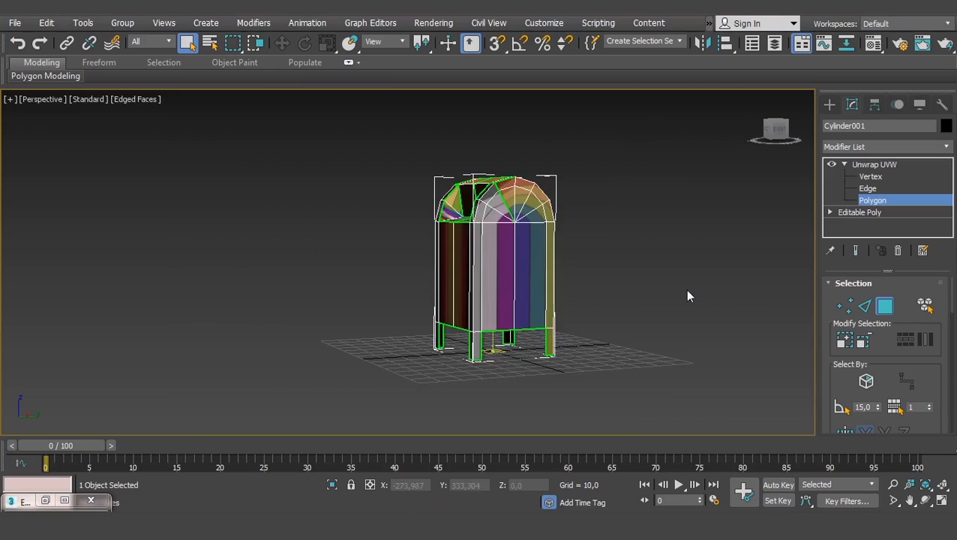
{"action": "key", "text": "ctrl+a"}
{"action": "left_click_drag", "start_coordinate": [583, 279], "coordinate": [596, 284], "text": "alt"}
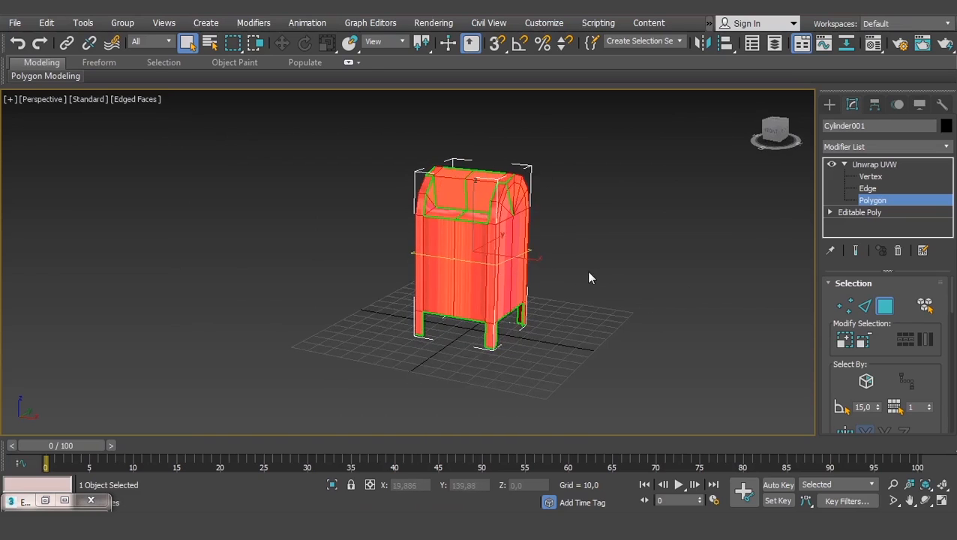
{"action": "scroll", "coordinate": [585, 268], "scroll_direction": "up", "scroll_amount": 4}
{"action": "middle_click_drag", "start_coordinate": [538, 244], "coordinate": [585, 267]}
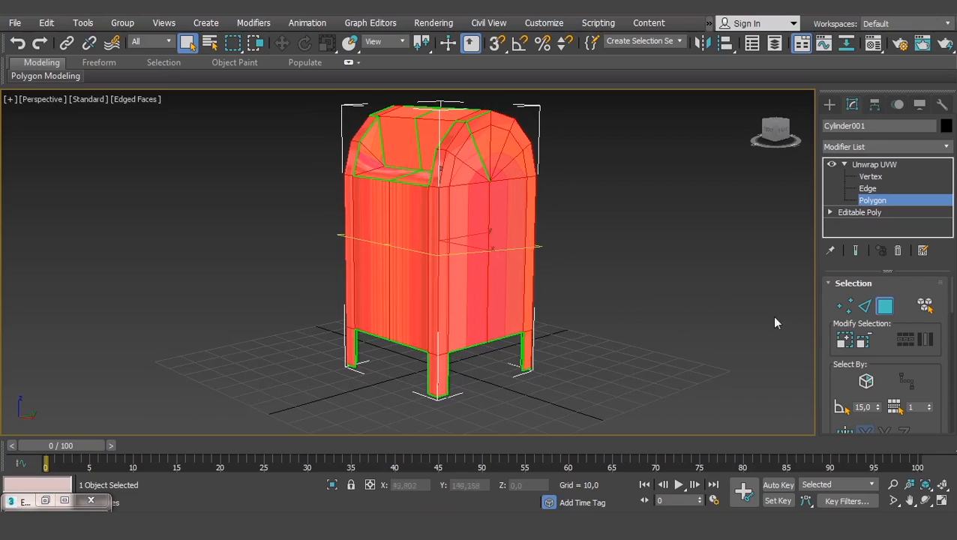
Apply a planar map projection to all the selected polygons
{"action": "scroll", "coordinate": [831, 356], "scroll_direction": "down", "scroll_amount": 10}
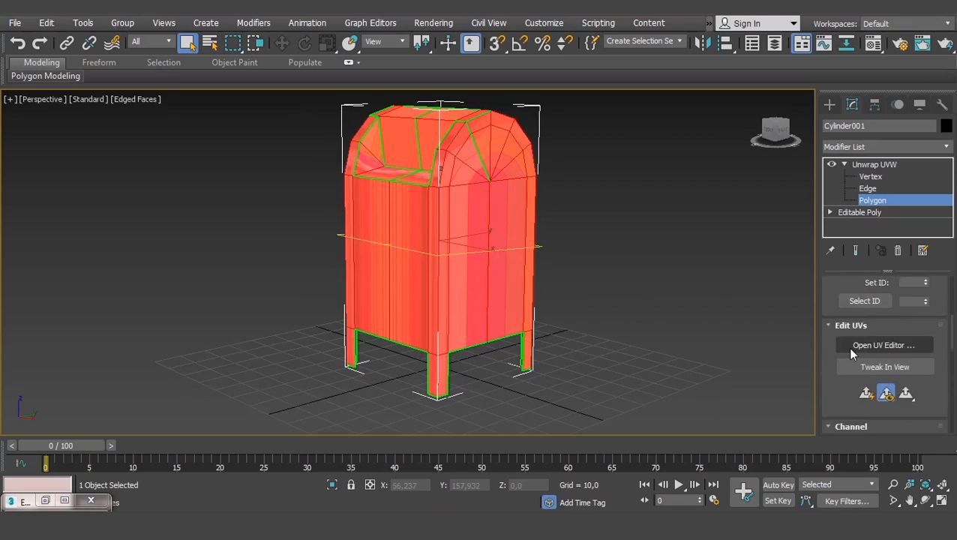
{"action": "scroll", "coordinate": [846, 344], "scroll_direction": "down", "scroll_amount": 3}
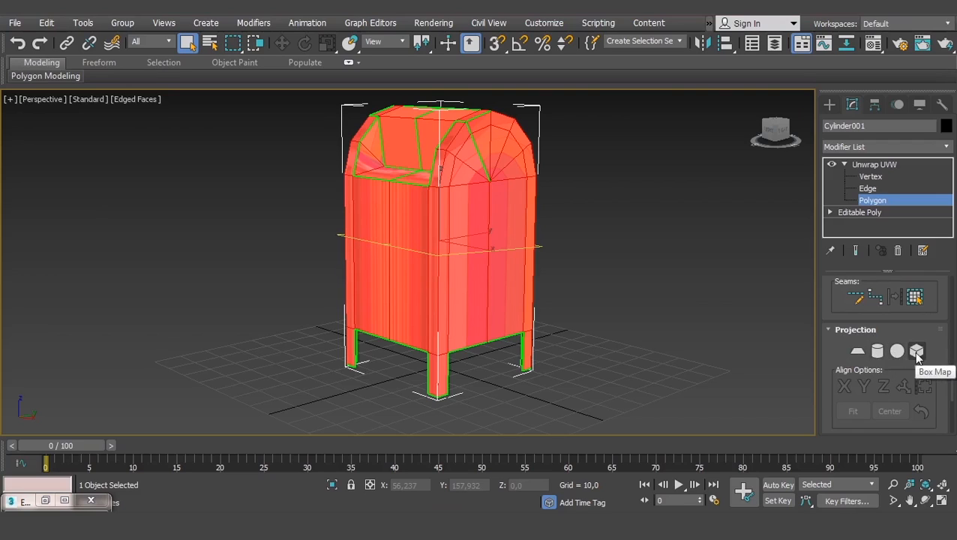
{"action": "left_click", "coordinate": [856, 357]}
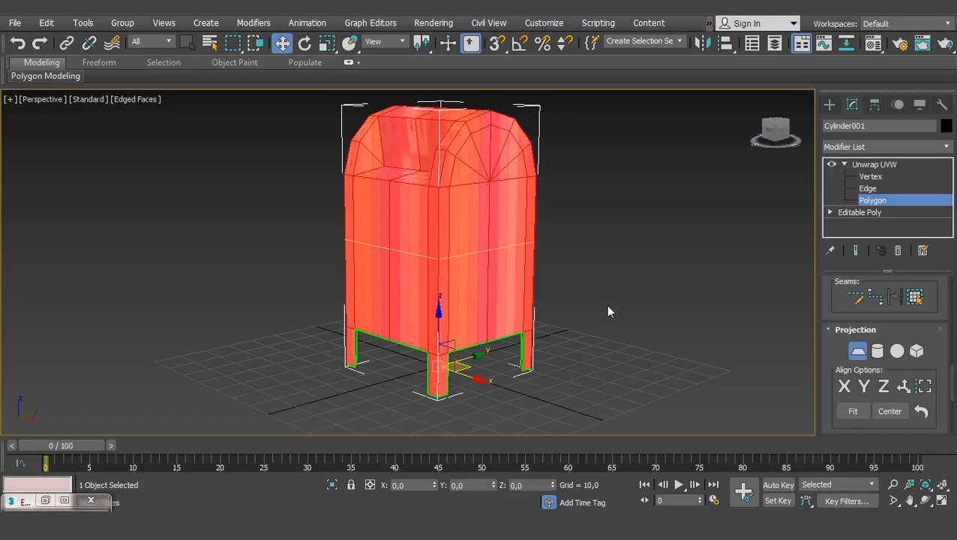
Inspect the planar projection on the mailbox in wireframe and in textured view with the selection shading turned off
{"action": "key", "text": "w"}
{"action": "middle_click_drag", "start_coordinate": [605, 305], "coordinate": [538, 300], "text": "alt"}
{"action": "scroll", "coordinate": [462, 236], "scroll_direction": "up", "scroll_amount": 5}
{"action": "scroll", "coordinate": [465, 248], "scroll_direction": "down", "scroll_amount": 4}
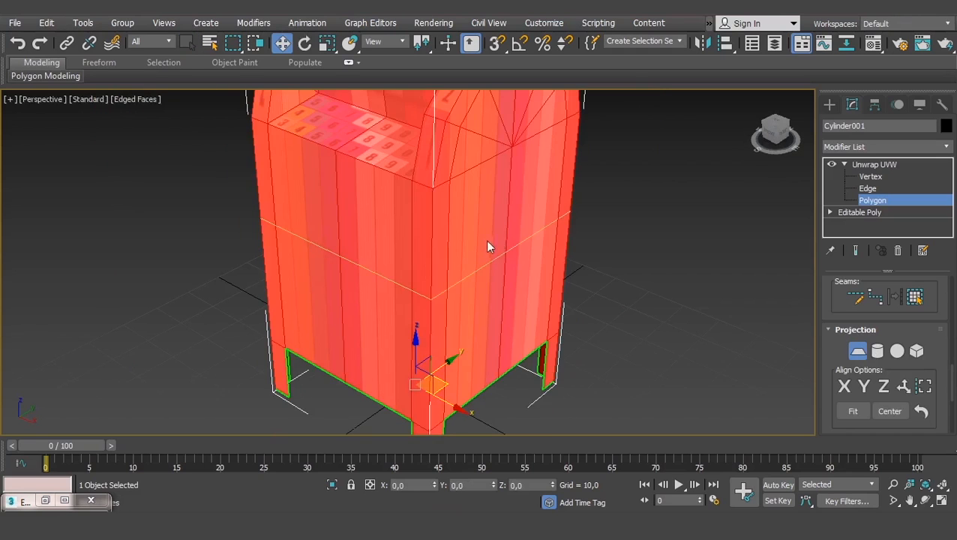
{"action": "key", "text": "F2"}
{"action": "key", "text": "F3"}
{"action": "scroll", "coordinate": [462, 251], "scroll_direction": "up", "scroll_amount": 3}
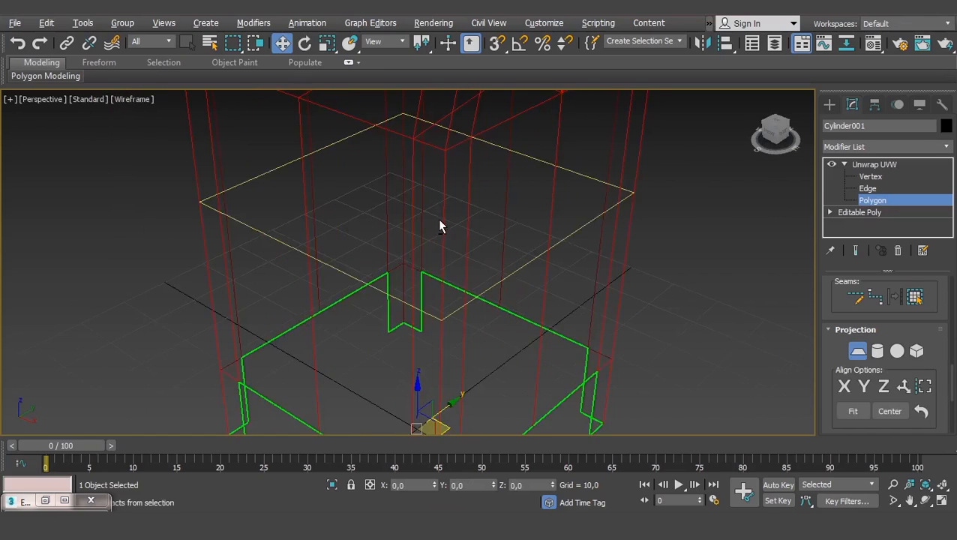
{"action": "middle_click_drag", "start_coordinate": [438, 220], "coordinate": [495, 94], "text": "alt"}
{"action": "middle_click_drag", "start_coordinate": [424, 277], "coordinate": [356, 163], "text": "alt"}
{"action": "scroll", "coordinate": [525, 297], "scroll_direction": "down", "scroll_amount": 3}
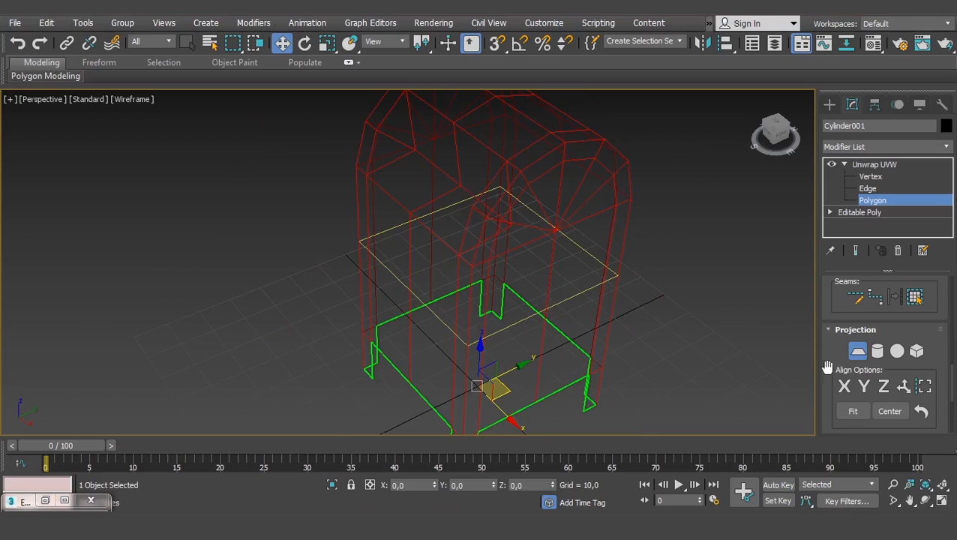
{"action": "key", "text": "F3"}
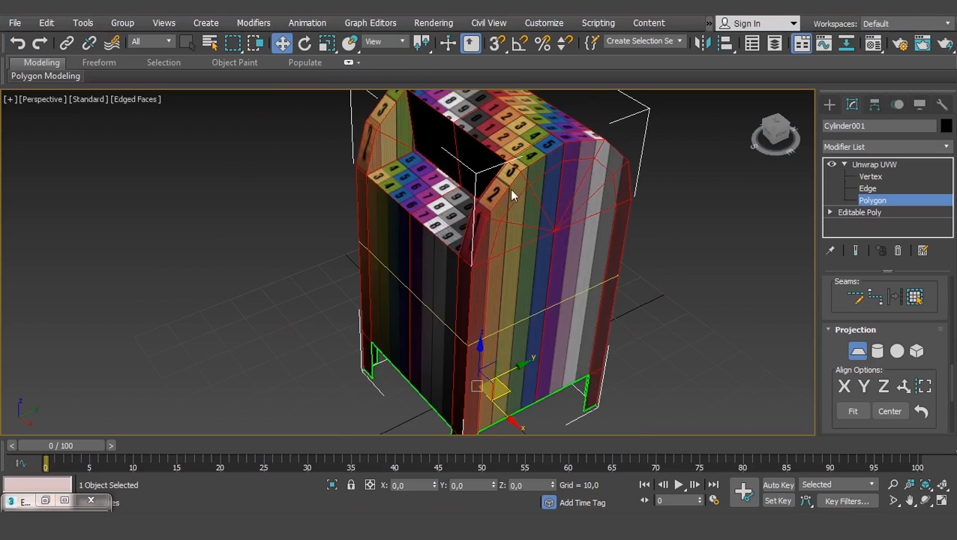
Try aligning the mailbox's planar projection to the X, Y and Z axes, and finish with the X alignment
{"action": "mouse_move", "coordinate": [509, 192]}
{"action": "middle_mouse_down", "text": "alt"}
{"action": "mouse_move", "coordinate": [483, 220]}
{"action": "mouse_move", "coordinate": [555, 243]}
{"action": "mouse_move", "coordinate": [480, 173]}
{"action": "mouse_move", "coordinate": [430, 223]}
{"action": "mouse_move", "coordinate": [412, 197]}
{"action": "middle_mouse_up", "text": "alt"}
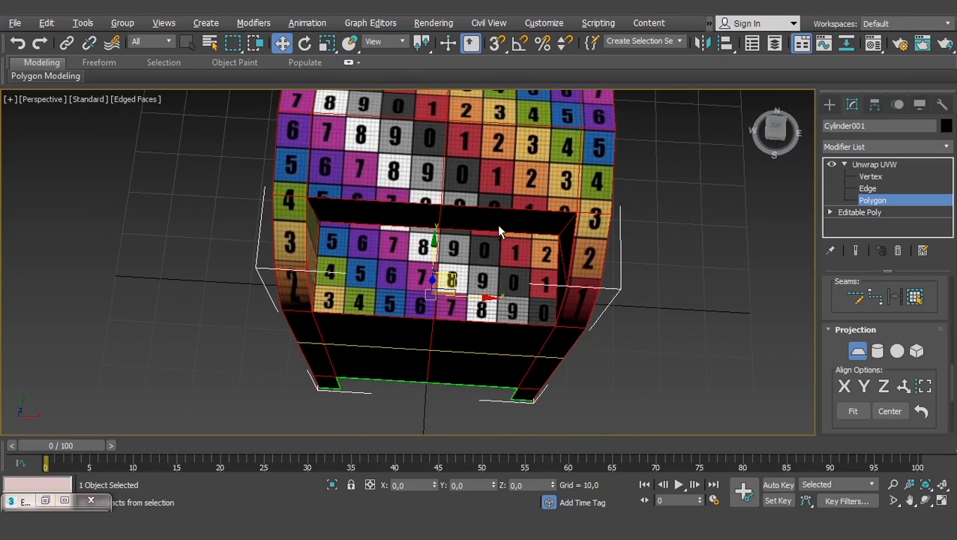
{"action": "middle_click_drag", "start_coordinate": [502, 230], "coordinate": [488, 296], "text": "alt"}
{"action": "scroll", "coordinate": [488, 296], "scroll_direction": "up", "scroll_amount": 2}
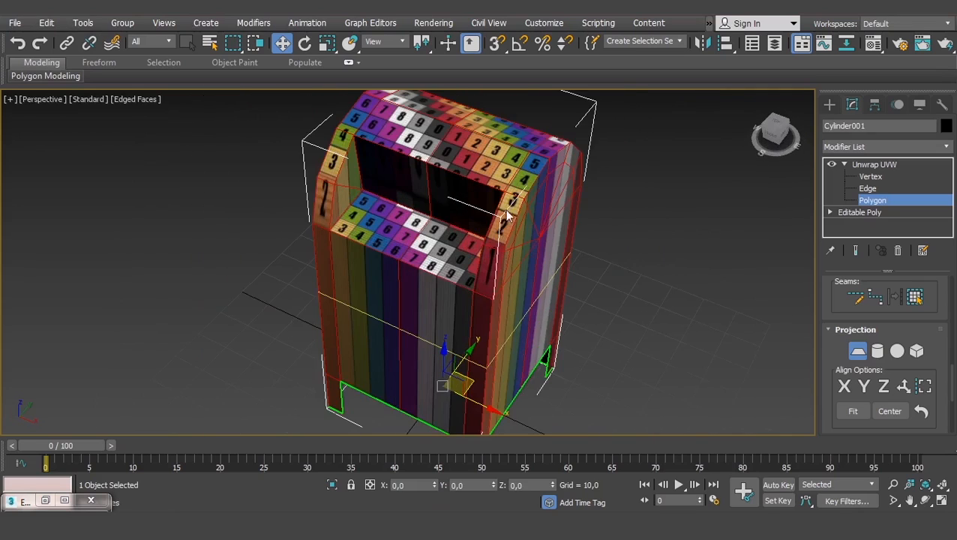
{"action": "middle_click_drag", "start_coordinate": [506, 214], "coordinate": [606, 278], "text": "alt"}
{"action": "middle_click_drag", "start_coordinate": [342, 276], "coordinate": [536, 276], "text": "alt"}
{"action": "scroll", "coordinate": [588, 310], "scroll_direction": "down", "scroll_amount": 2}
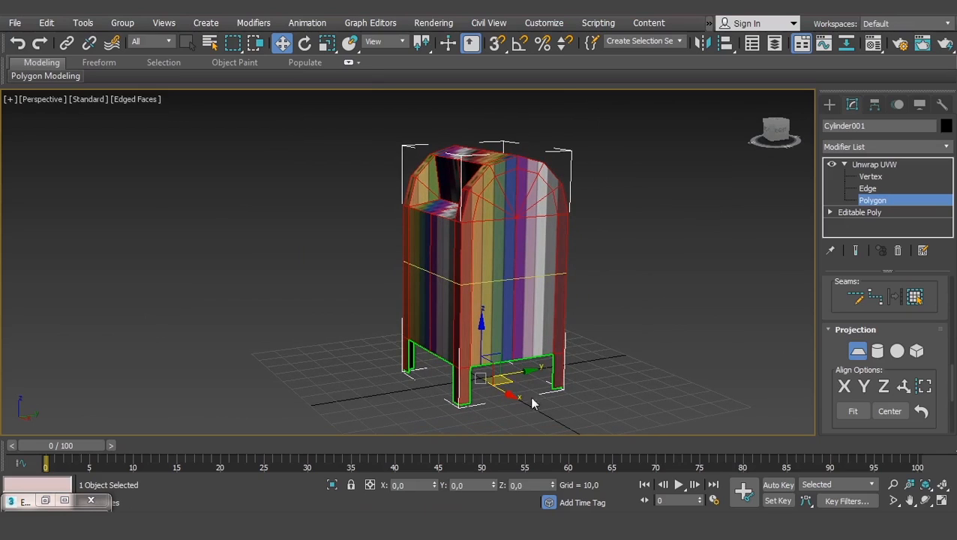
{"action": "left_click", "coordinate": [843, 385]}
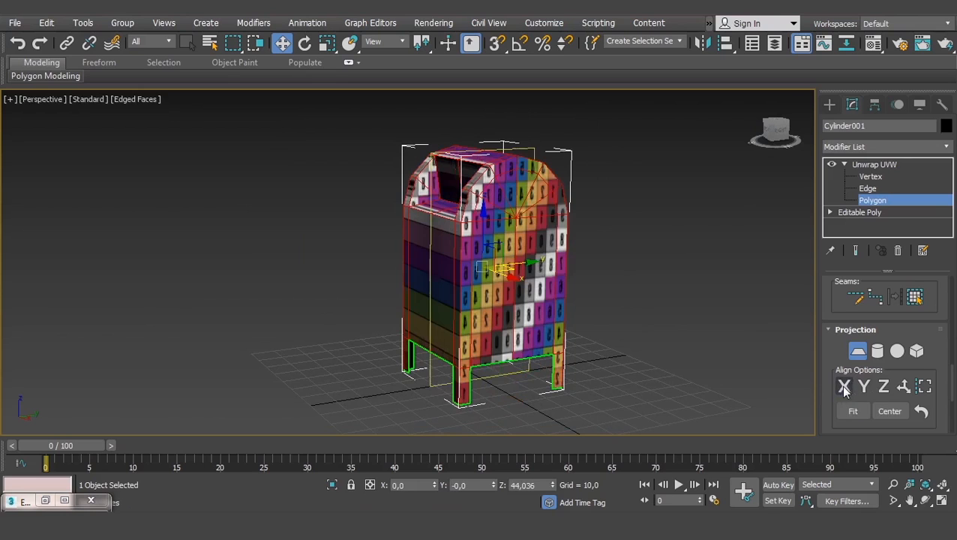
{"action": "middle_click_drag", "start_coordinate": [622, 319], "coordinate": [566, 313], "text": "alt"}
{"action": "left_click", "coordinate": [863, 386]}
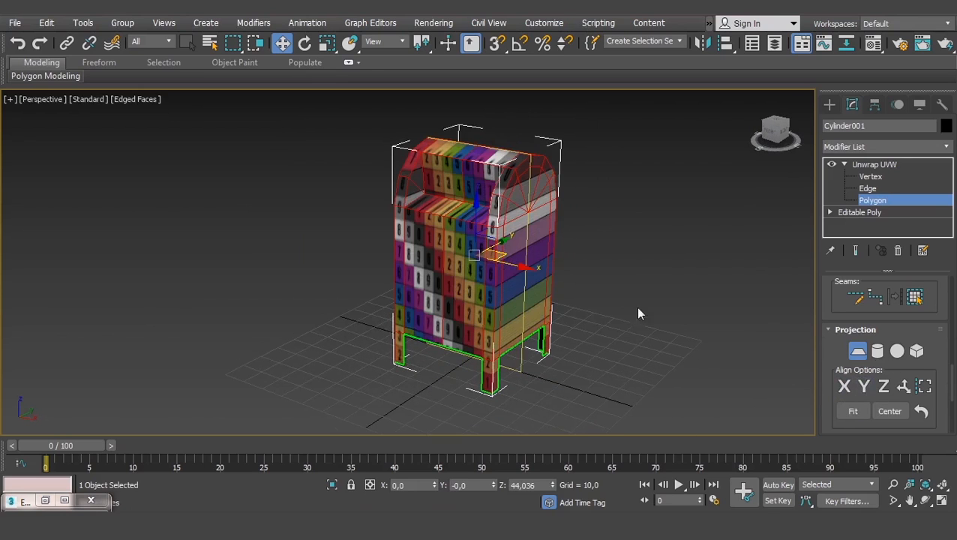
{"action": "left_click", "coordinate": [882, 385]}
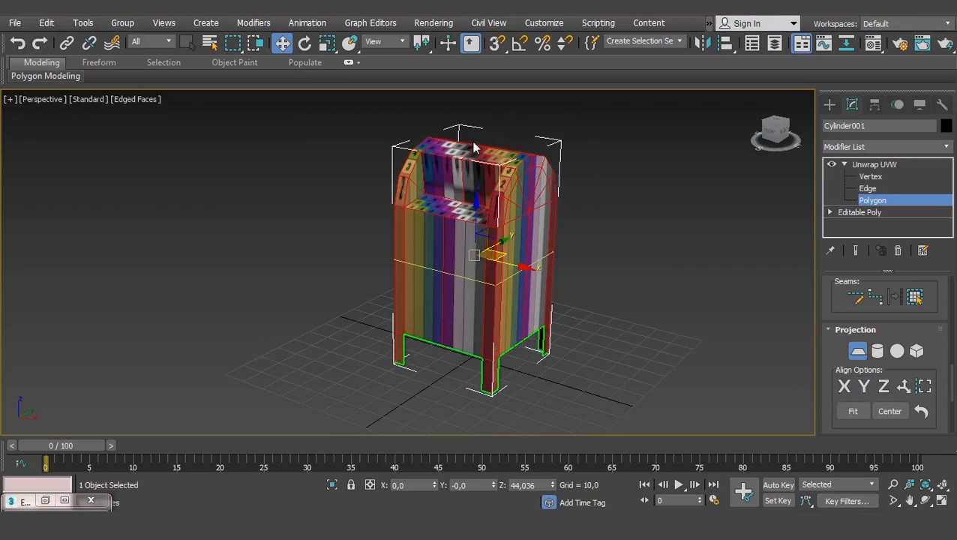
{"action": "left_click", "coordinate": [843, 385]}
Examine how the X-aligned number grid maps onto the two opposite flat sides of the mailbox
{"action": "middle_click_drag", "start_coordinate": [712, 341], "coordinate": [658, 284], "text": "alt"}
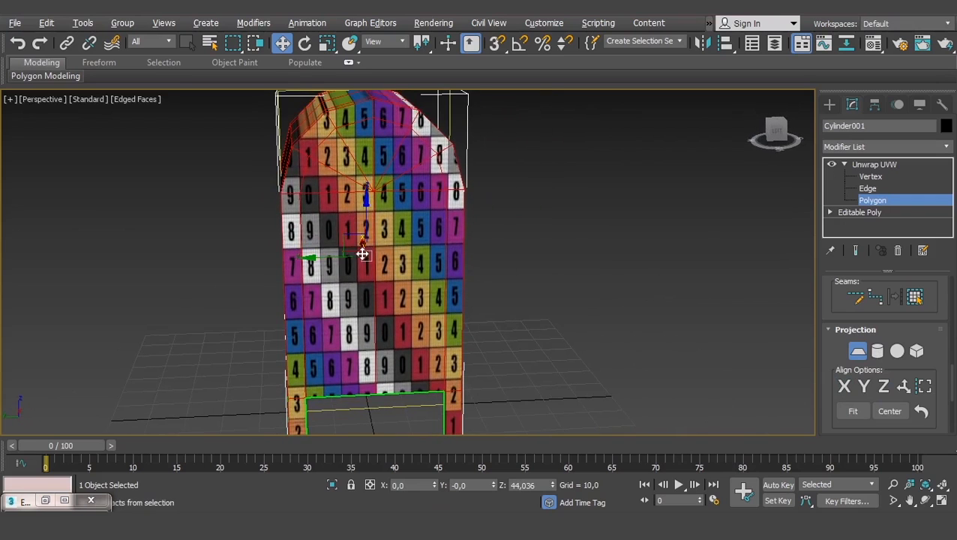
{"action": "middle_click_drag", "start_coordinate": [363, 257], "coordinate": [286, 181], "text": "alt"}
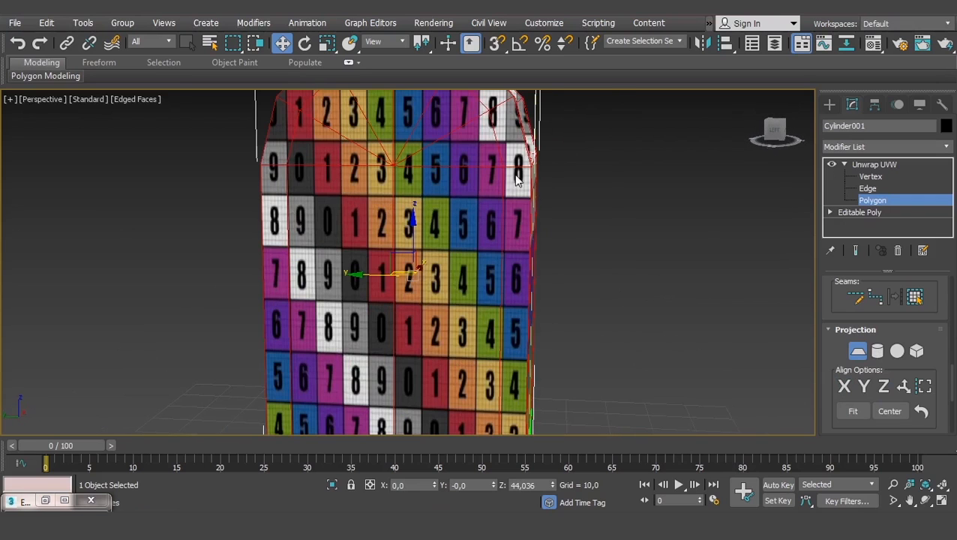
{"action": "scroll", "coordinate": [407, 203], "scroll_direction": "up", "scroll_amount": 5}
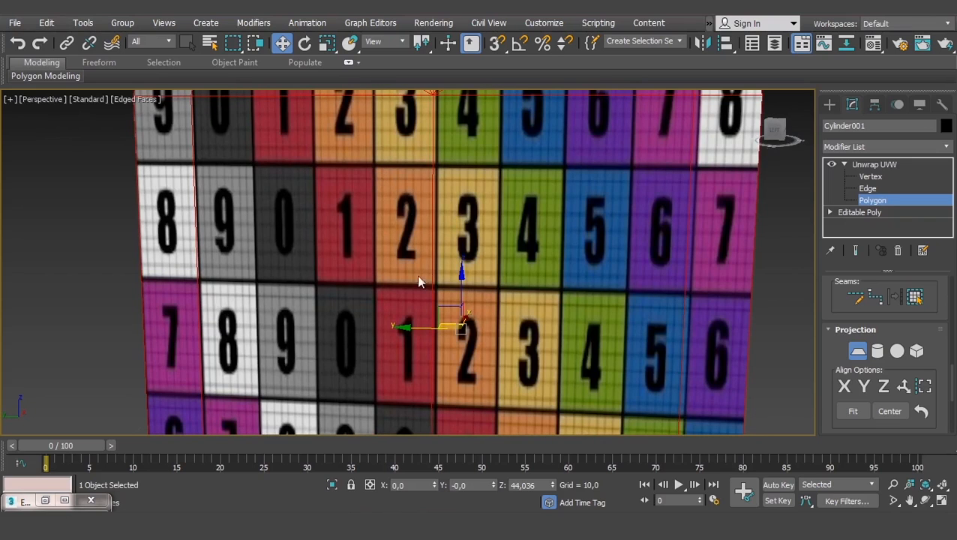
{"action": "scroll", "coordinate": [371, 210], "scroll_direction": "down", "scroll_amount": 5}
{"action": "middle_click_drag", "start_coordinate": [371, 210], "coordinate": [271, 233], "text": "alt"}
{"action": "scroll", "coordinate": [405, 213], "scroll_direction": "up", "scroll_amount": 5}
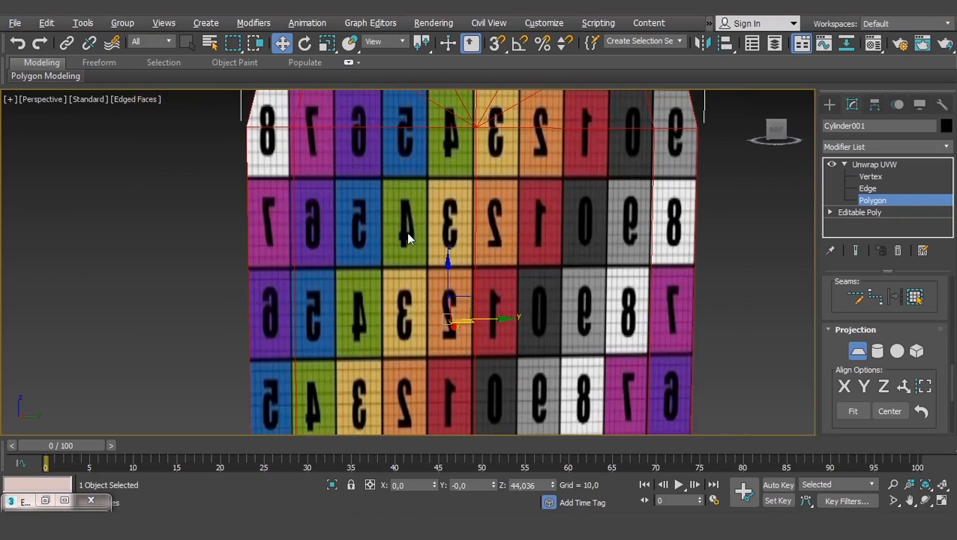
{"action": "scroll", "coordinate": [406, 231], "scroll_direction": "down", "scroll_amount": 5}
{"action": "scroll", "coordinate": [464, 280], "scroll_direction": "up", "scroll_amount": 5}
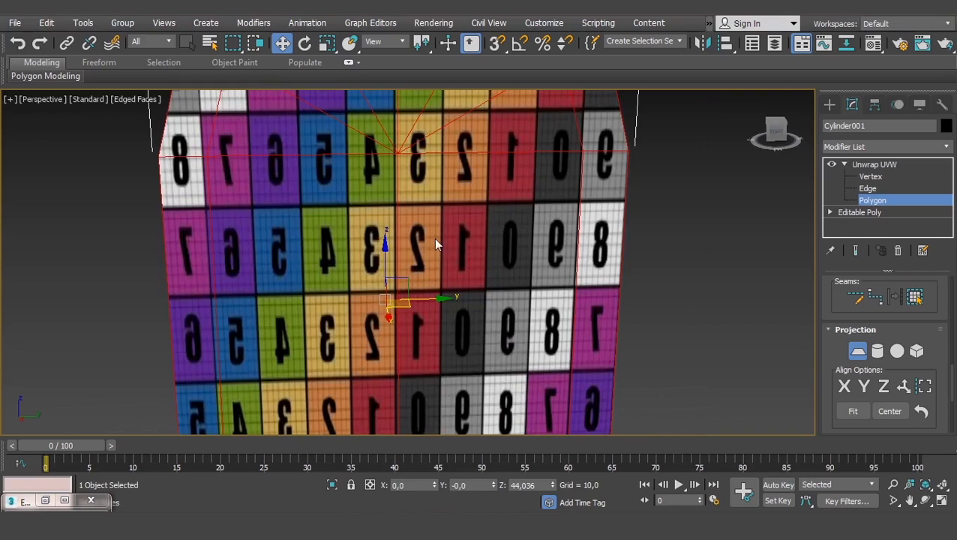
Examine the X-aligned texture on the mailbox's front face and compare it with the adjoining side
{"action": "key", "text": "z"}
{"action": "middle_click_drag", "start_coordinate": [438, 244], "coordinate": [486, 254], "text": "alt"}
{"action": "middle_click_drag", "start_coordinate": [460, 249], "coordinate": [285, 247], "text": "alt"}
{"action": "middle_click_drag", "start_coordinate": [412, 288], "coordinate": [496, 260], "text": "alt"}
{"action": "scroll", "coordinate": [406, 272], "scroll_direction": "up", "scroll_amount": 3}
{"action": "scroll", "coordinate": [406, 273], "scroll_direction": "up", "scroll_amount": 2}
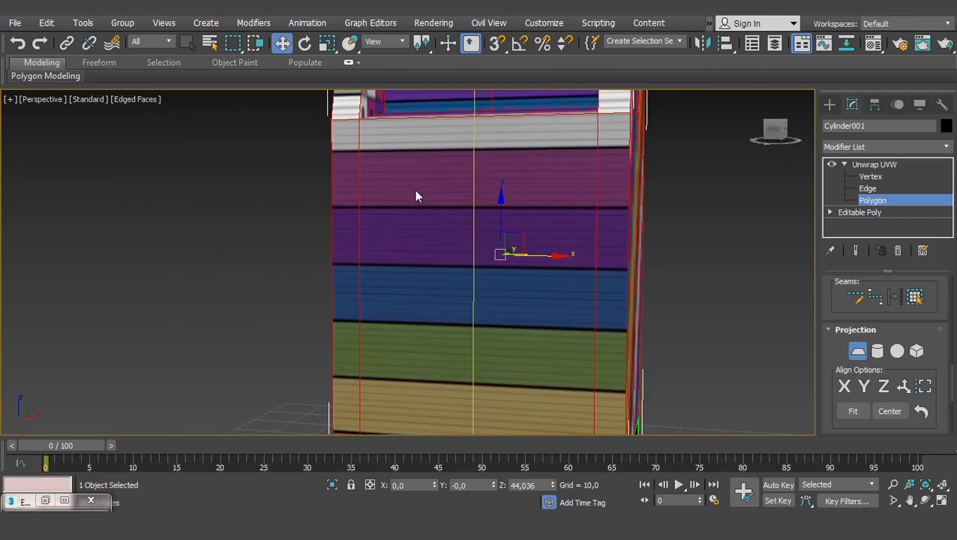
{"action": "scroll", "coordinate": [551, 367], "scroll_direction": "down", "scroll_amount": 3}
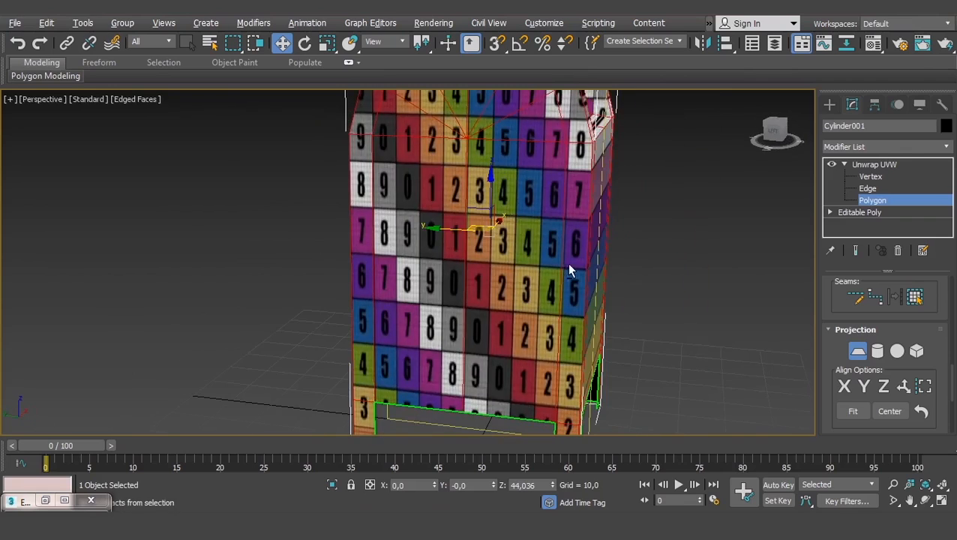
{"action": "middle_click_drag", "start_coordinate": [570, 272], "coordinate": [506, 256], "text": "alt"}
{"action": "scroll", "coordinate": [383, 284], "scroll_direction": "down", "scroll_amount": 2}
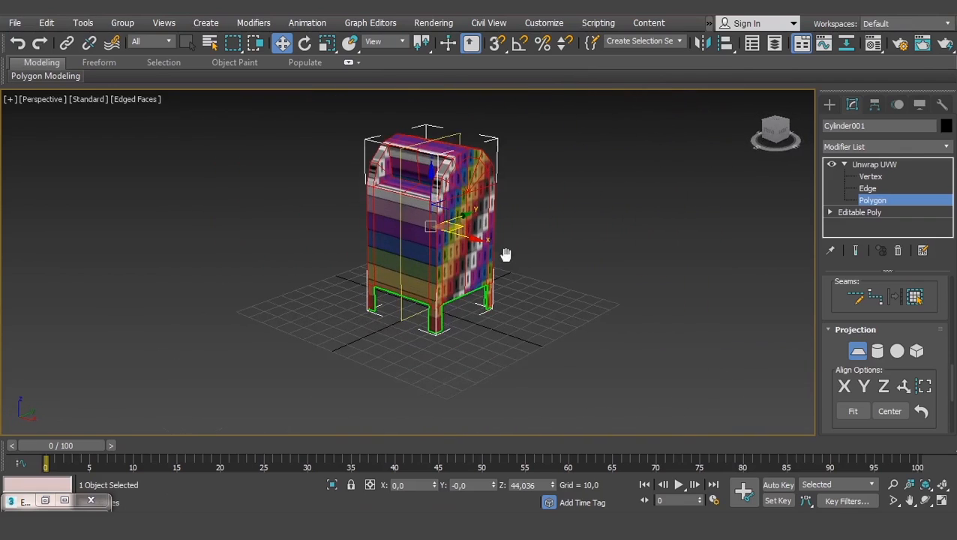
{"action": "scroll", "coordinate": [506, 257], "scroll_direction": "down", "scroll_amount": 1}
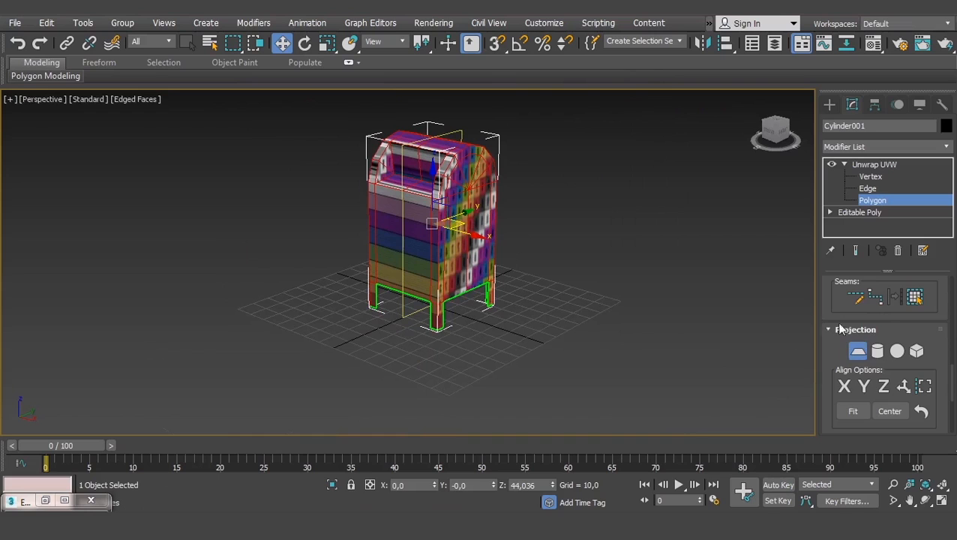
Open the UV editor for the selected polygons and exit the planar map mode
{"action": "scroll", "coordinate": [831, 291], "scroll_direction": "up", "scroll_amount": 5}
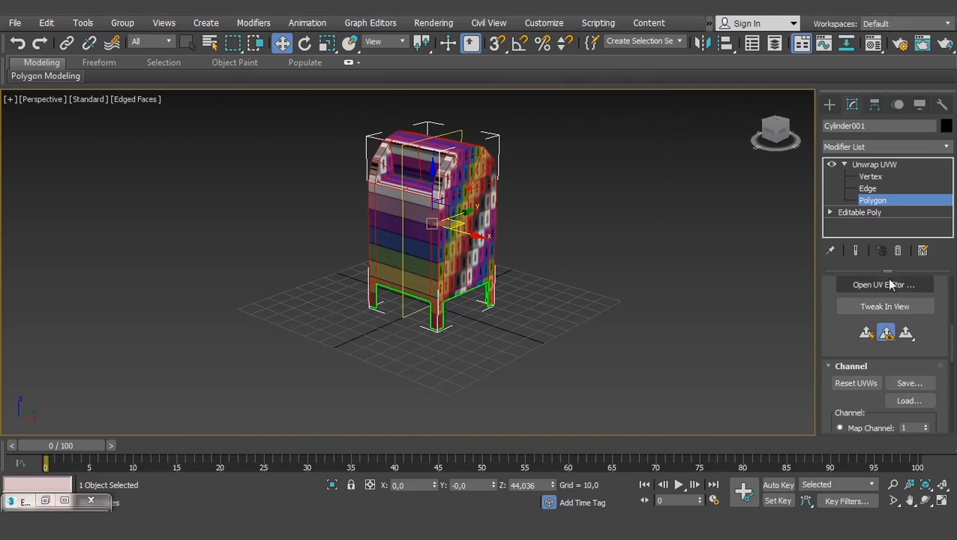
{"action": "left_click", "coordinate": [883, 327]}
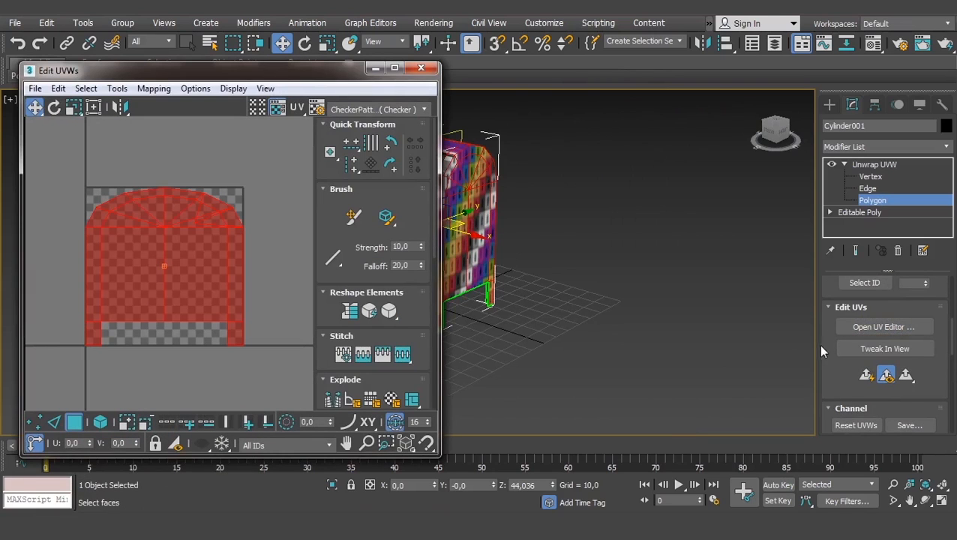
{"action": "scroll", "coordinate": [525, 225], "scroll_direction": "up", "scroll_amount": 6}
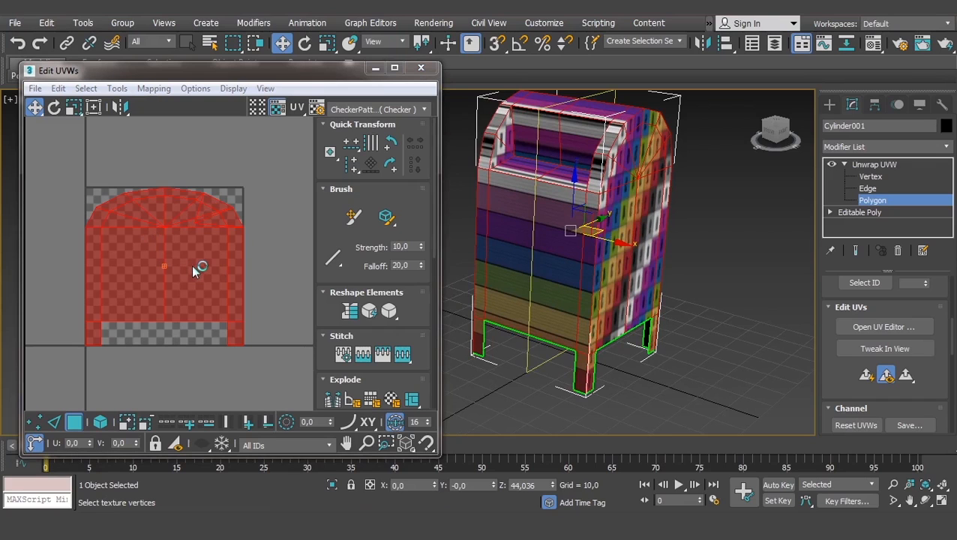
{"action": "middle_click_drag", "start_coordinate": [660, 322], "coordinate": [635, 373], "text": "alt"}
{"action": "scroll", "coordinate": [846, 405], "scroll_direction": "down", "scroll_amount": 5}
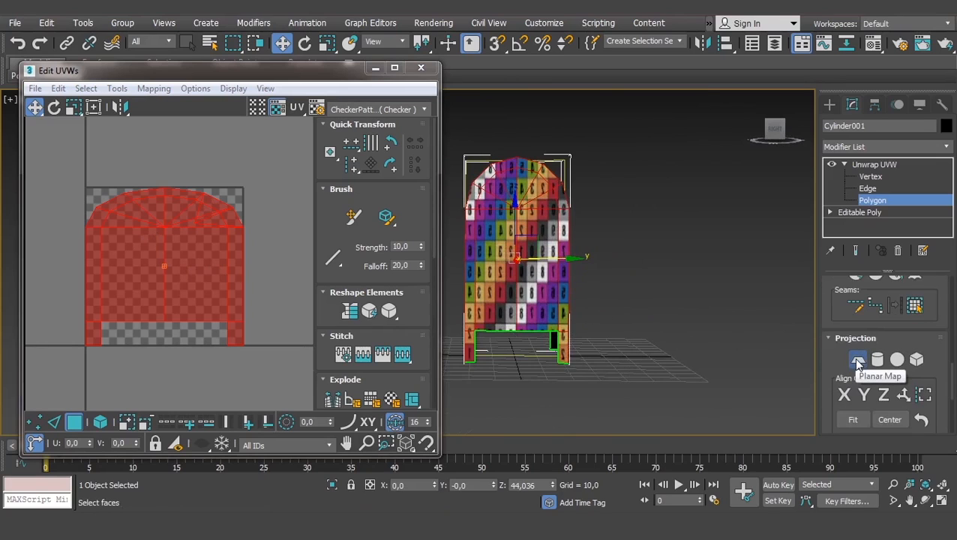
{"action": "left_click", "coordinate": [857, 361]}
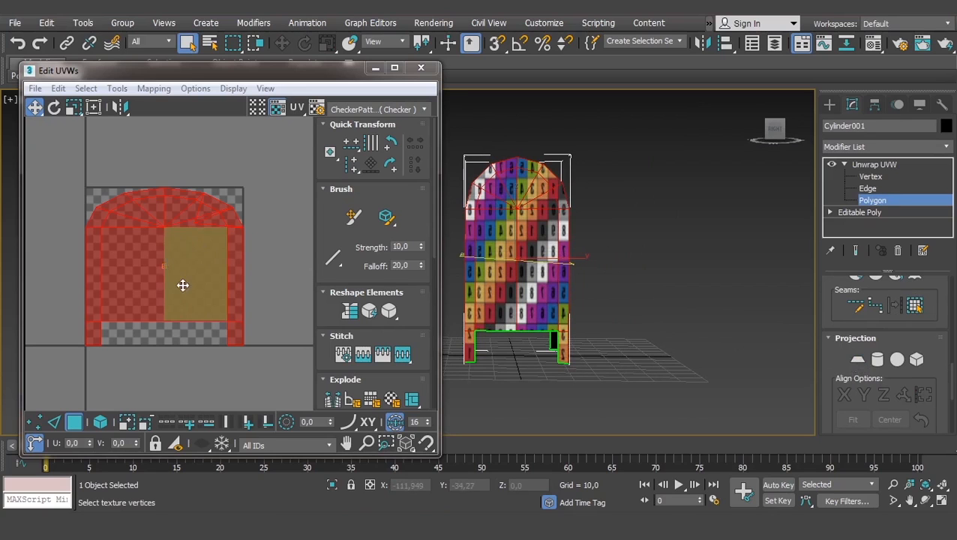
Move the whole UV shell slightly down, and shift it horizontally until it lies outside the right edge of the texture tile
{"action": "scroll", "coordinate": [184, 284], "scroll_direction": "down", "scroll_amount": 3}
{"action": "mouse_move", "coordinate": [136, 286]}
{"action": "left_mouse_down"}
{"action": "mouse_move", "coordinate": [227, 255]}
{"action": "mouse_move", "coordinate": [141, 271]}
{"action": "mouse_move", "coordinate": [218, 288]}
{"action": "mouse_move", "coordinate": [167, 273]}
{"action": "mouse_move", "coordinate": [174, 303]}
{"action": "mouse_move", "coordinate": [121, 297]}
{"action": "mouse_move", "coordinate": [129, 298]}
{"action": "left_mouse_up"}
{"action": "scroll", "coordinate": [609, 251], "scroll_direction": "up", "scroll_amount": 5}
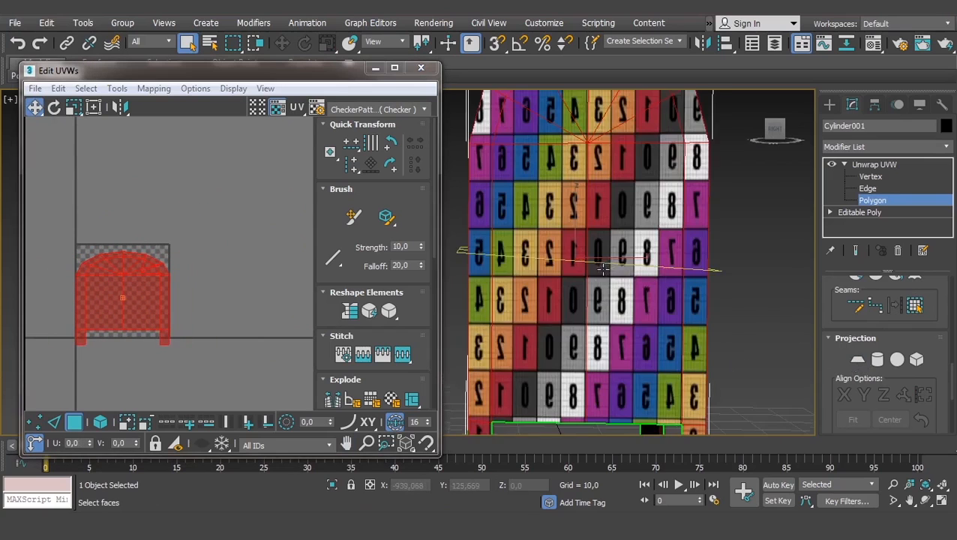
{"action": "scroll", "coordinate": [609, 251], "scroll_direction": "down", "scroll_amount": 3}
{"action": "left_click_drag", "start_coordinate": [126, 299], "coordinate": [244, 294]}
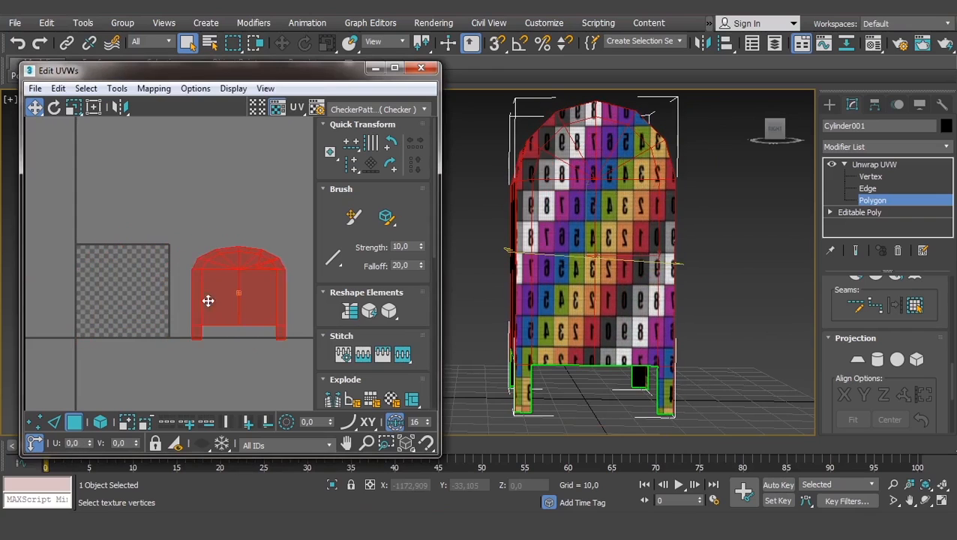
{"action": "middle_click_drag", "start_coordinate": [207, 302], "coordinate": [247, 302]}
{"action": "scroll", "coordinate": [248, 301], "scroll_direction": "up", "scroll_amount": 3}
{"action": "middle_click_drag", "start_coordinate": [206, 200], "coordinate": [237, 201]}
Show Map #0 (12034735_f520.jpg) as the editor's texture and move the UV shell back to partly overlap the number grid
{"action": "left_click", "coordinate": [395, 107]}
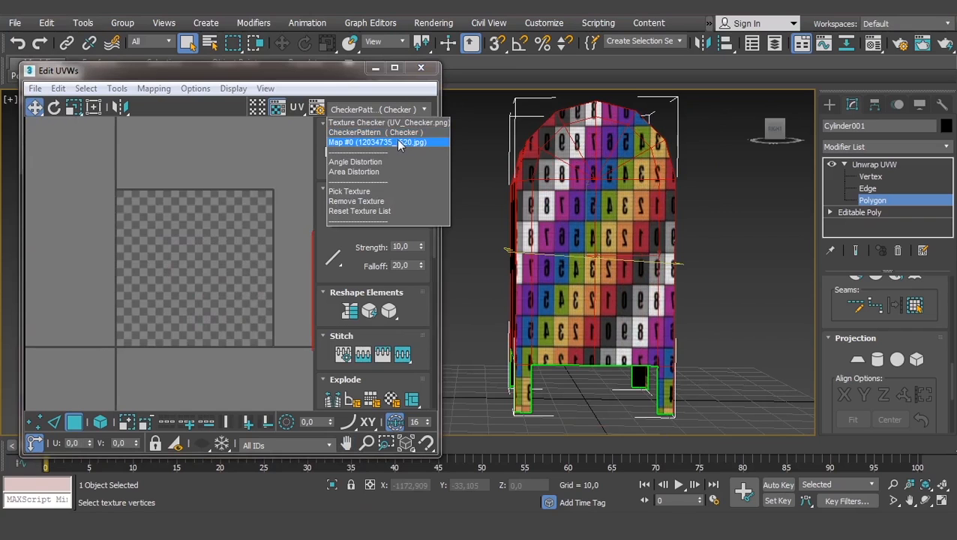
{"action": "left_click", "coordinate": [399, 144]}
{"action": "middle_click_drag", "start_coordinate": [185, 251], "coordinate": [160, 256]}
{"action": "scroll", "coordinate": [154, 243], "scroll_direction": "up", "scroll_amount": 3}
{"action": "scroll", "coordinate": [240, 200], "scroll_direction": "down", "scroll_amount": 5}
{"action": "middle_click_drag", "start_coordinate": [240, 249], "coordinate": [164, 278]}
{"action": "left_click_drag", "start_coordinate": [272, 272], "coordinate": [158, 273]}
{"action": "scroll", "coordinate": [126, 278], "scroll_direction": "up", "scroll_amount": 3}
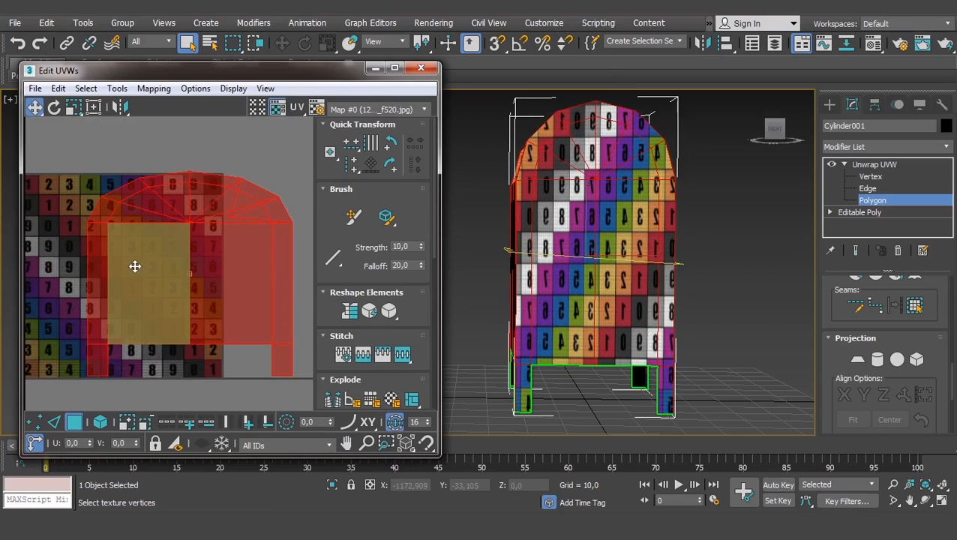
{"action": "mouse_move", "coordinate": [151, 272]}
{"action": "left_mouse_down"}
{"action": "mouse_move", "coordinate": [190, 271]}
{"action": "mouse_move", "coordinate": [125, 272]}
{"action": "mouse_move", "coordinate": [154, 273]}
{"action": "left_mouse_up"}
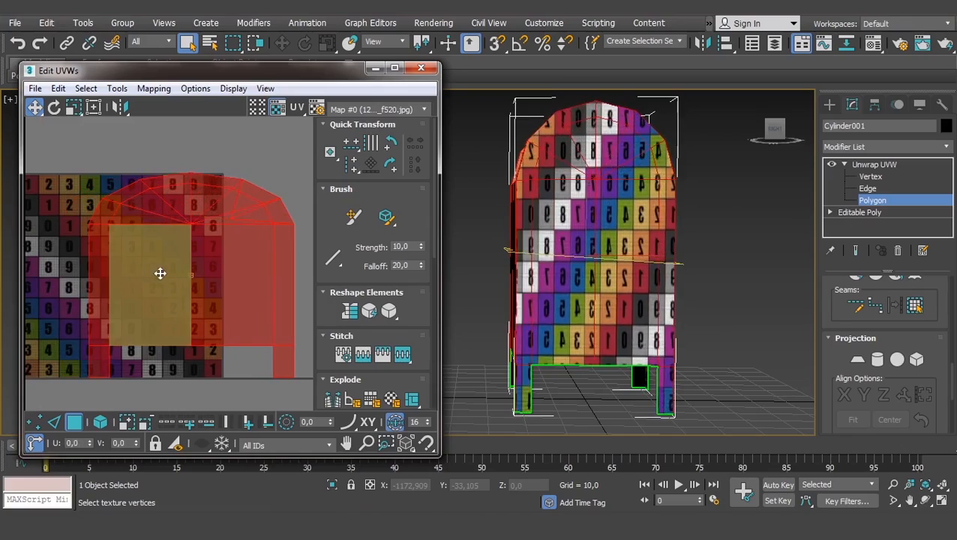
Turn the mailbox to its opposite side and shift the UV shell slightly to test how the numbers slide across it
{"action": "middle_click_drag", "start_coordinate": [489, 283], "coordinate": [718, 277], "text": "alt"}
{"action": "scroll", "coordinate": [718, 277], "scroll_direction": "up", "scroll_amount": 2}
{"action": "middle_click_drag", "start_coordinate": [519, 273], "coordinate": [799, 244]}
{"action": "left_click_drag", "start_coordinate": [194, 270], "coordinate": [227, 278]}
{"action": "scroll", "coordinate": [149, 272], "scroll_direction": "down", "scroll_amount": 2}
Switch the displayed texture to CheckerPattern (Checker) and move the UV shell left, almost fully over the texture tile
{"action": "left_click", "coordinate": [381, 104]}
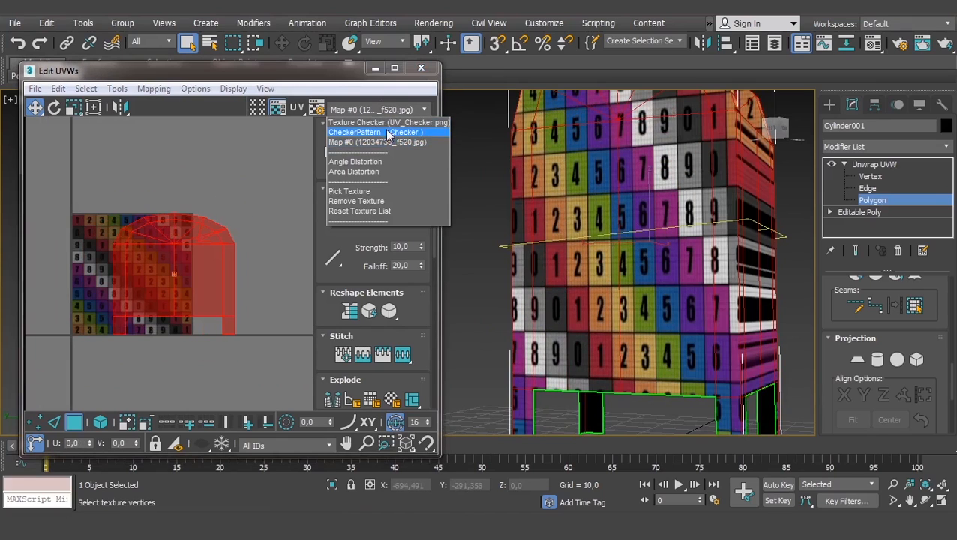
{"action": "left_click", "coordinate": [384, 132]}
{"action": "scroll", "coordinate": [139, 280], "scroll_direction": "up", "scroll_amount": 1}
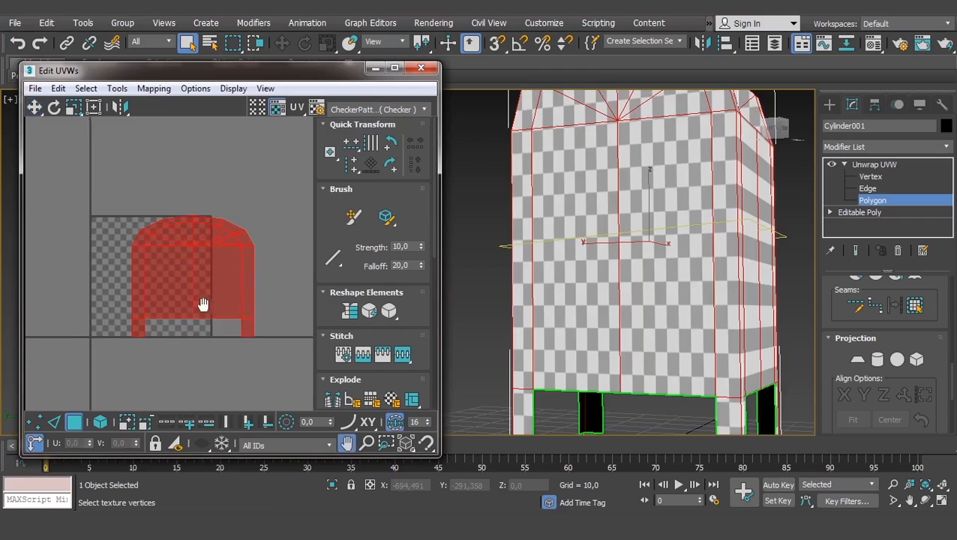
{"action": "left_click", "coordinate": [204, 269]}
{"action": "scroll", "coordinate": [177, 302], "scroll_direction": "down", "scroll_amount": 1}
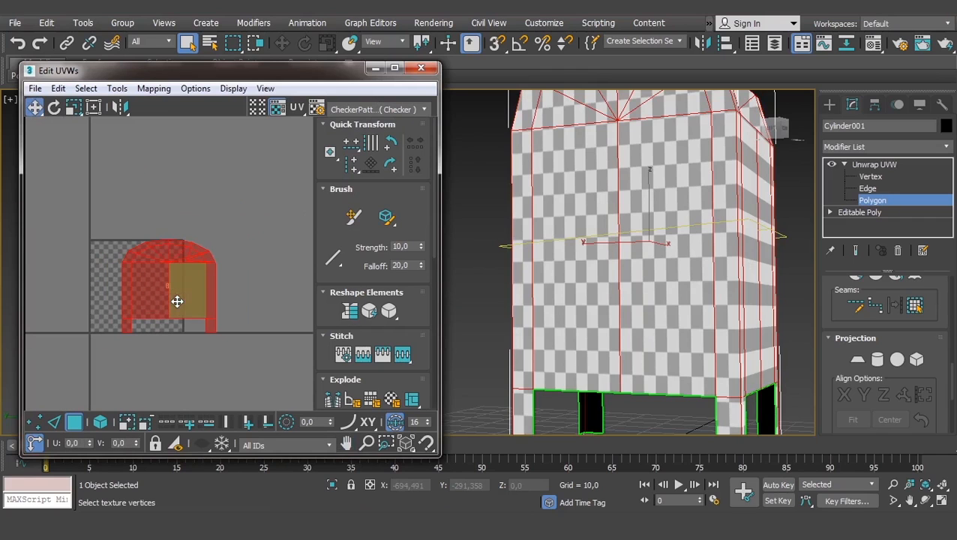
{"action": "left_click_drag", "start_coordinate": [191, 300], "coordinate": [169, 299]}
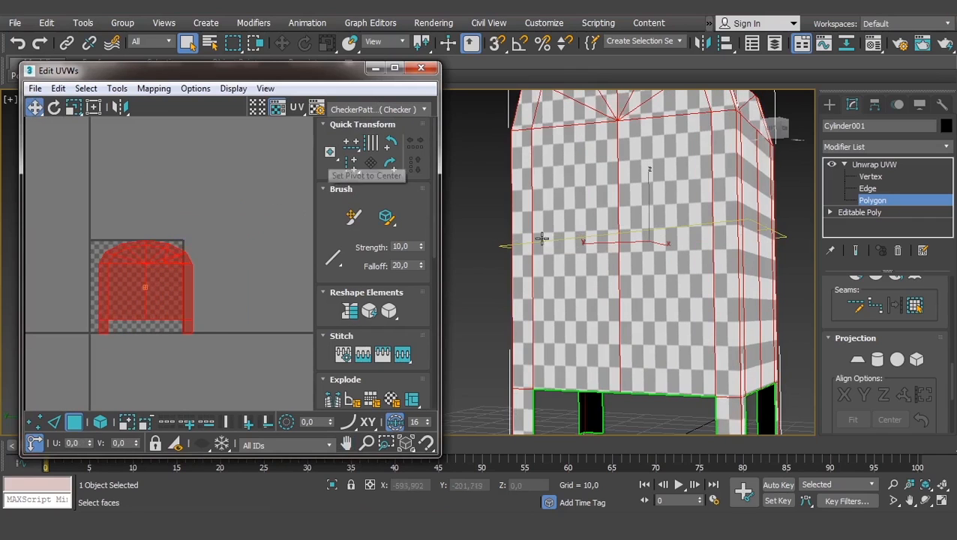
Preview the UVs with the Texture Checker (UV_Checker.png) texture
{"action": "middle_click_drag", "start_coordinate": [541, 239], "coordinate": [485, 271], "text": "alt"}
{"action": "left_click", "coordinate": [421, 109]}
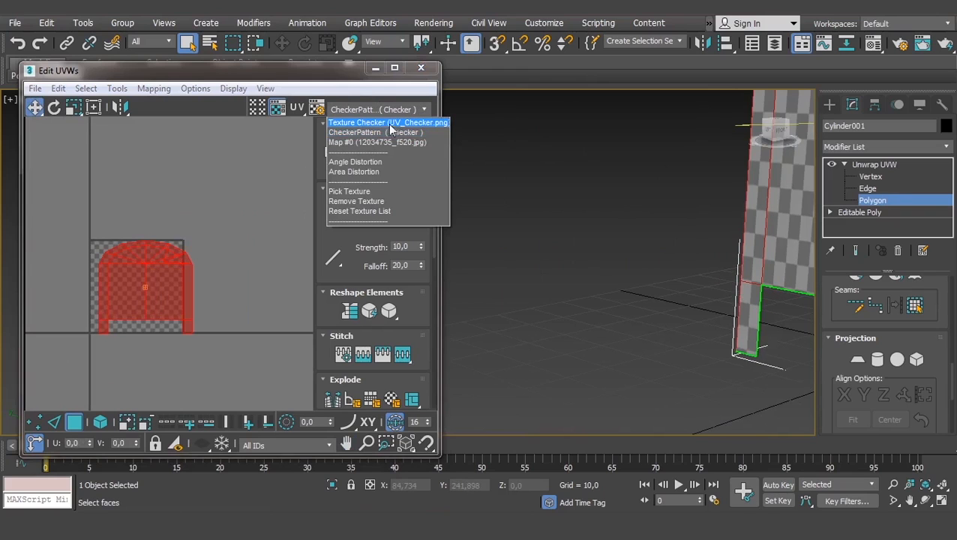
{"action": "left_click", "coordinate": [389, 123]}
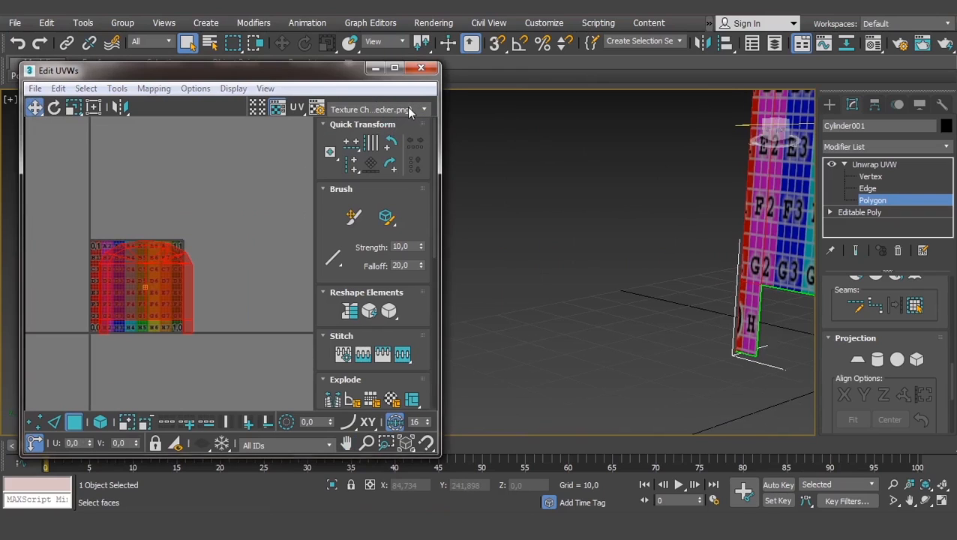
Return the UV editor's displayed texture to CheckerPattern (Checker)
{"action": "left_click", "coordinate": [410, 110]}
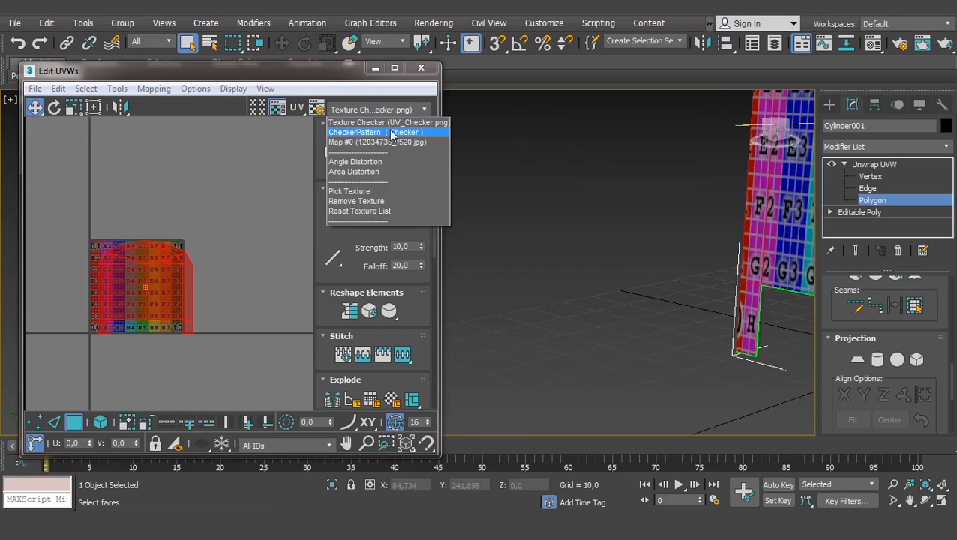
{"action": "left_click", "coordinate": [377, 200]}
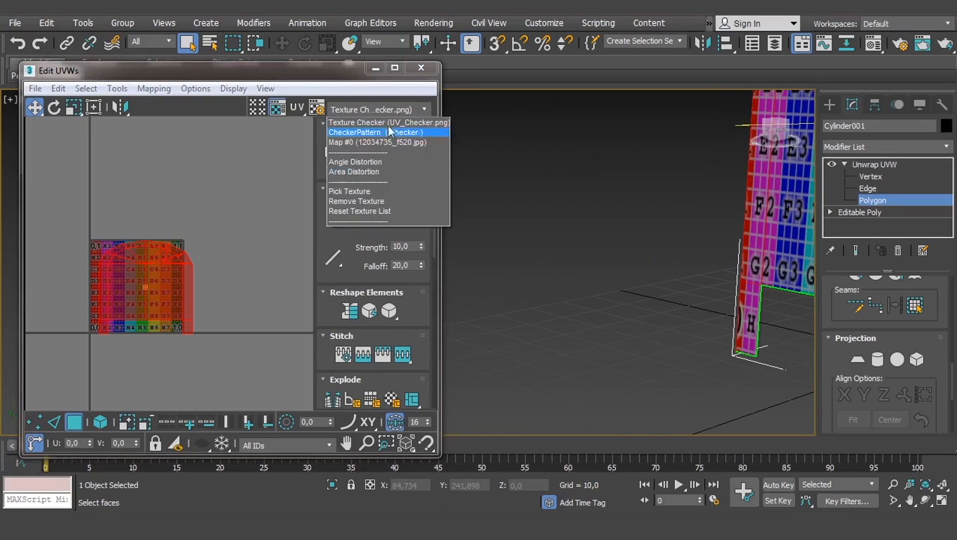
{"action": "left_click", "coordinate": [366, 201]}
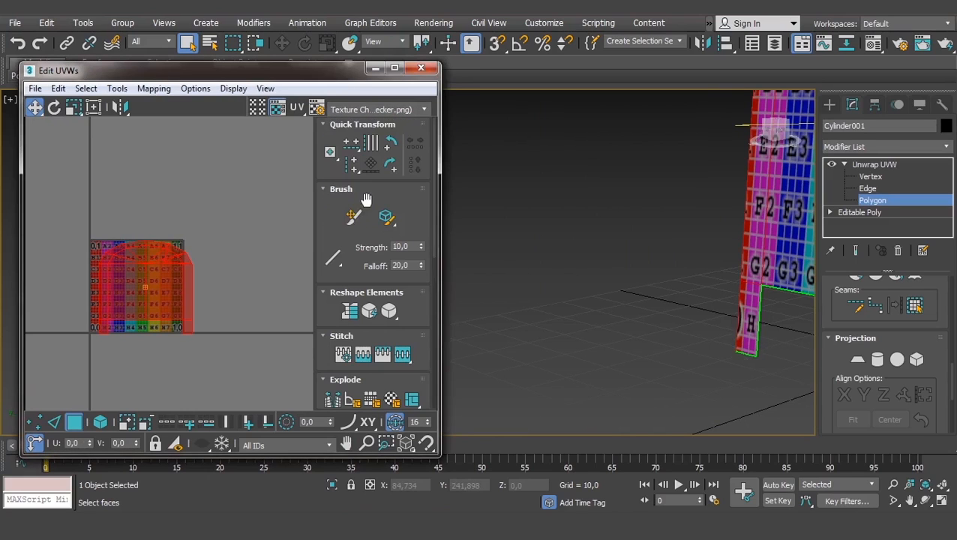
{"action": "left_click", "coordinate": [405, 110]}
{"action": "left_click", "coordinate": [403, 133]}
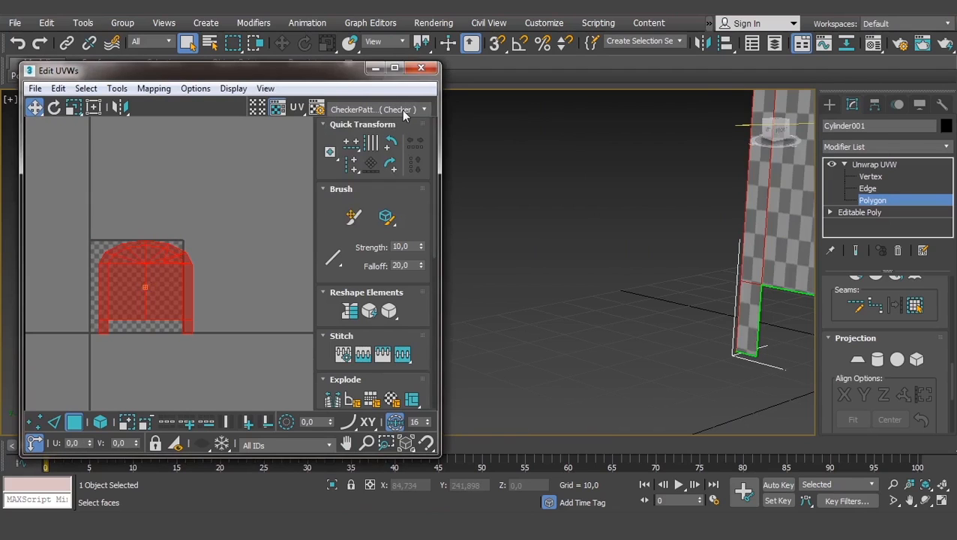
Open the Material Editor and turn on viewport shading for the 01 - Default material at its parent level
{"action": "middle_click_drag", "start_coordinate": [638, 260], "coordinate": [511, 289]}
{"action": "scroll", "coordinate": [510, 289], "scroll_direction": "down", "scroll_amount": 3}
{"action": "middle_click_drag", "start_coordinate": [597, 289], "coordinate": [546, 293], "text": "alt"}
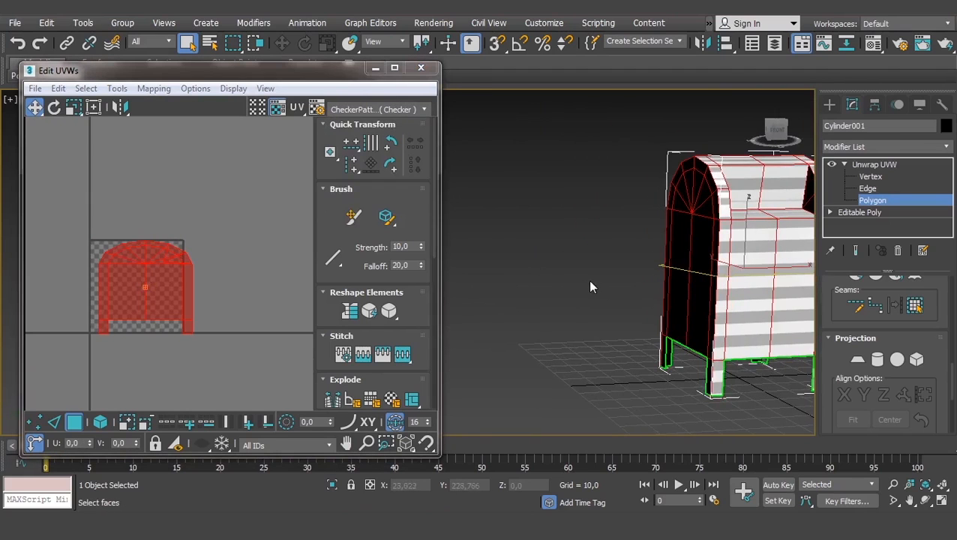
{"action": "scroll", "coordinate": [596, 280], "scroll_direction": "down", "scroll_amount": 4}
{"action": "key", "text": "m"}
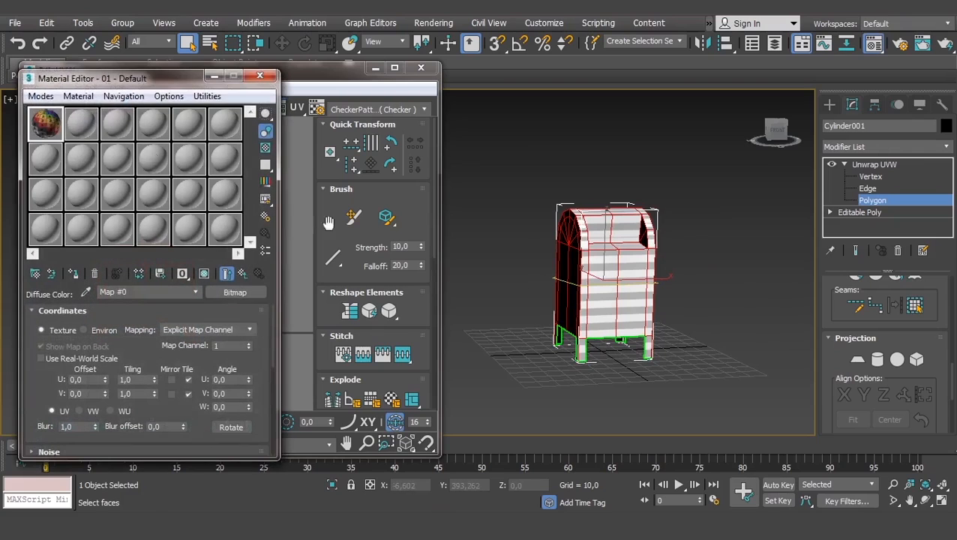
{"action": "left_click", "coordinate": [242, 273]}
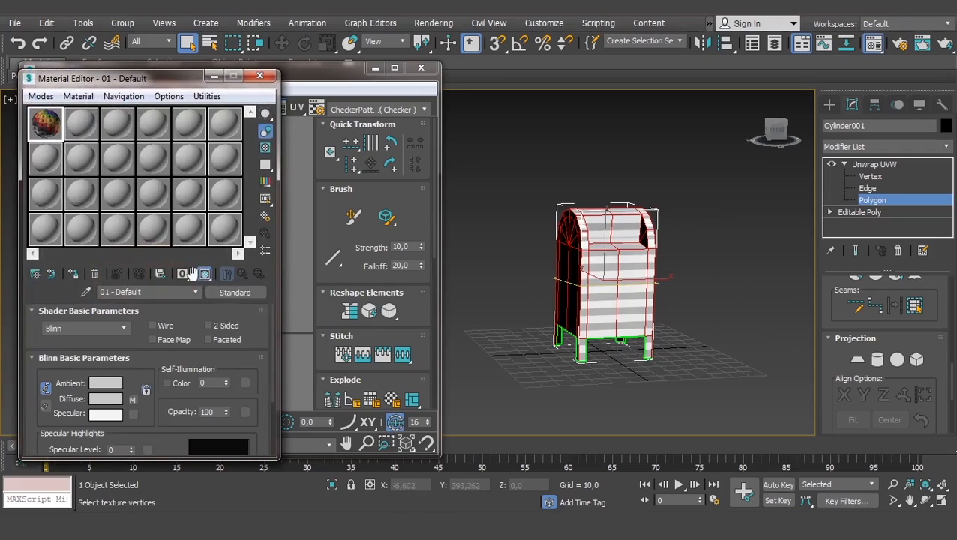
{"action": "left_click", "coordinate": [204, 274]}
Close the UV editor and collapse the mailbox's whole modifier stack to Editable Poly
{"action": "left_click", "coordinate": [421, 68]}
{"action": "left_click", "coordinate": [874, 165]}
{"action": "right_click", "coordinate": [874, 171]}
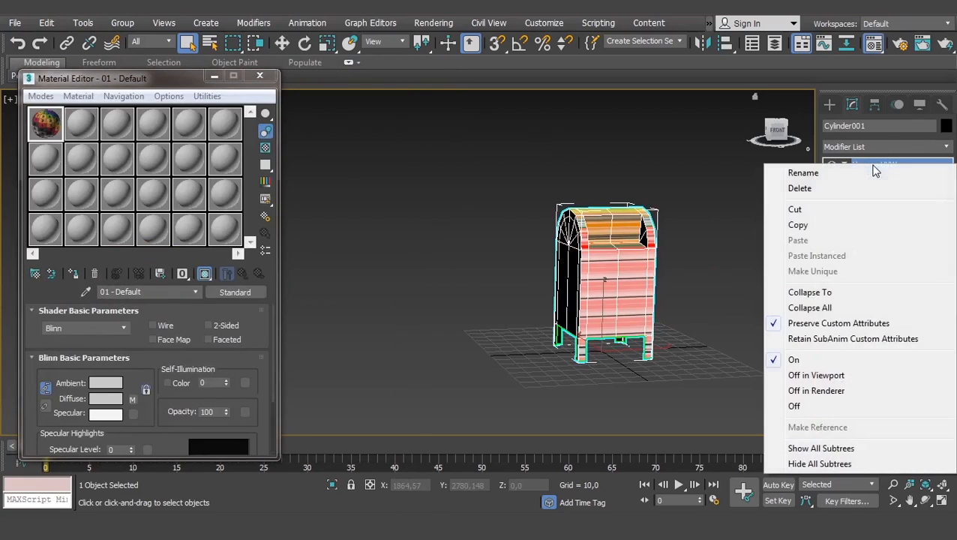
{"action": "left_click", "coordinate": [796, 307]}
{"action": "left_click", "coordinate": [552, 304]}
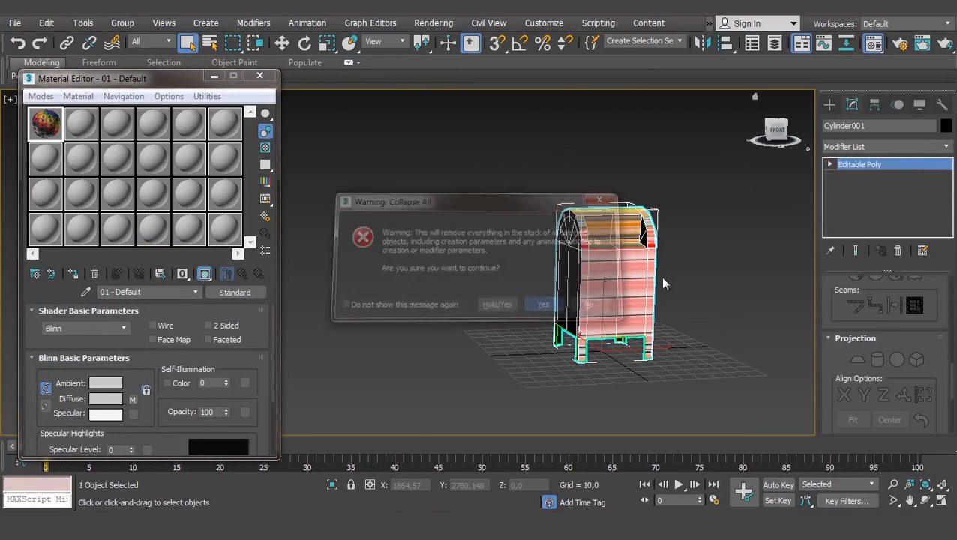
Reselect the mailbox and assign the 01 - Default material to it
{"action": "left_click", "coordinate": [727, 261]}
{"action": "left_click", "coordinate": [608, 254]}
{"action": "scroll", "coordinate": [660, 269], "scroll_direction": "up", "scroll_amount": 3}
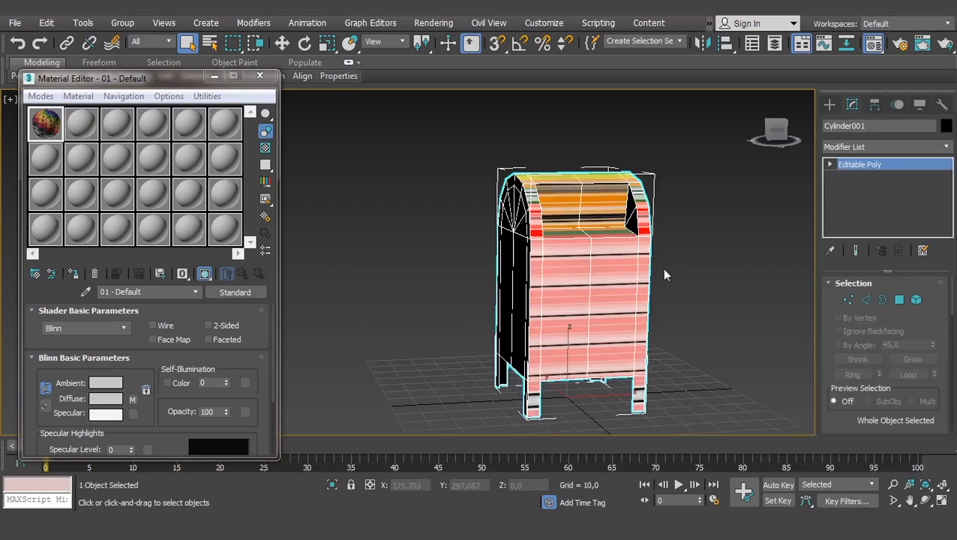
{"action": "middle_click_drag", "start_coordinate": [662, 268], "coordinate": [573, 273], "text": "alt"}
{"action": "scroll", "coordinate": [573, 273], "scroll_direction": "up", "scroll_amount": 3}
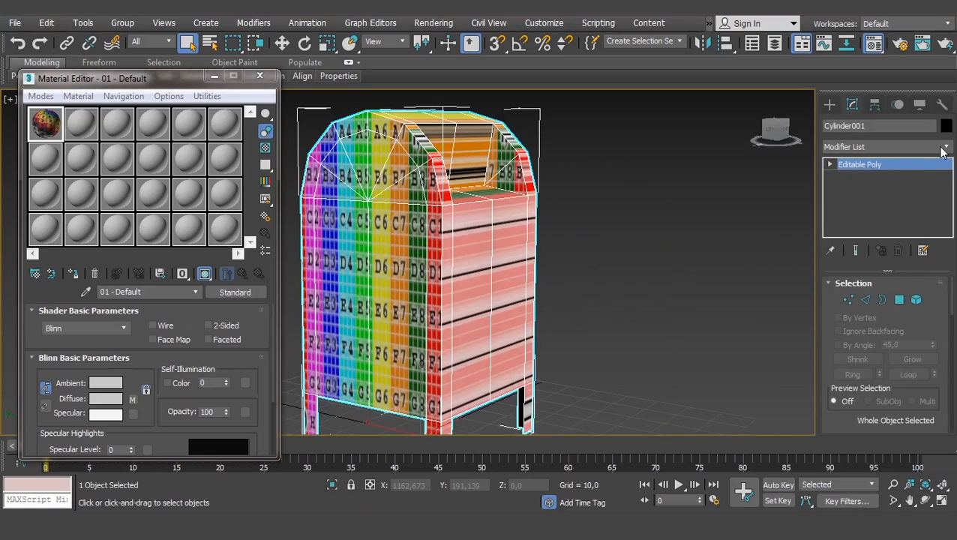
{"action": "left_click", "coordinate": [75, 276]}
{"action": "middle_click_drag", "start_coordinate": [417, 253], "coordinate": [461, 255]}
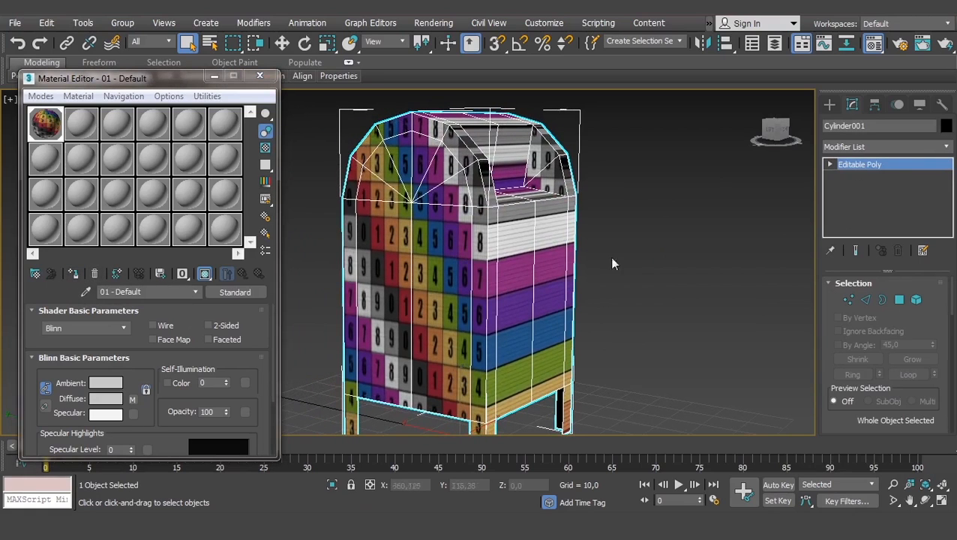
Add an Unwrap UVW modifier to the mailbox and open its UV editor
{"action": "left_click", "coordinate": [946, 147]}
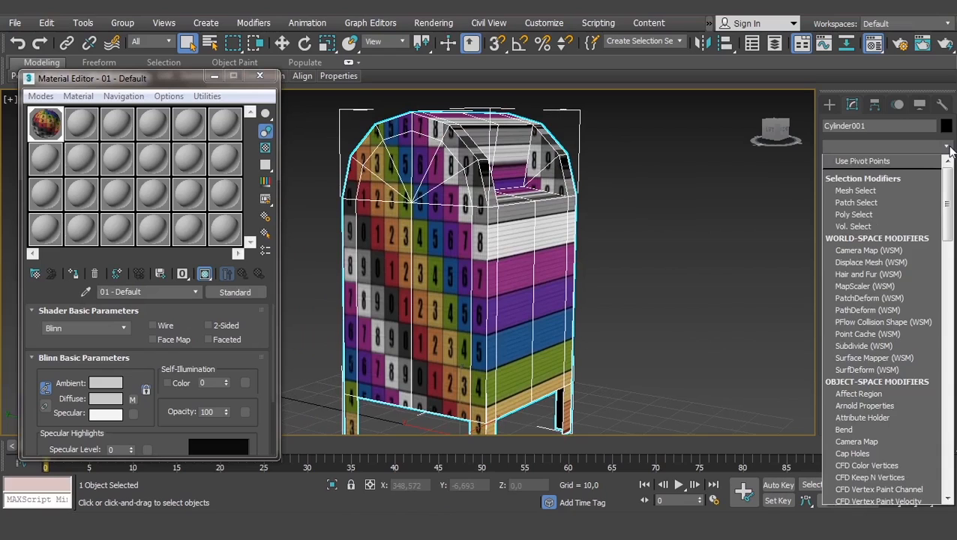
{"action": "key", "text": "u"}
{"action": "key", "text": "Return"}
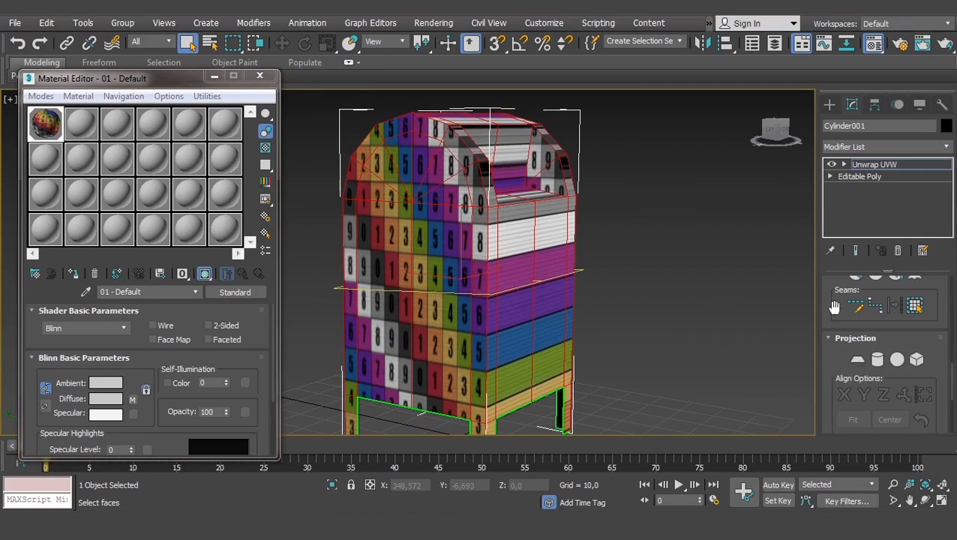
{"action": "left_click_drag", "start_coordinate": [834, 291], "coordinate": [829, 381]}
{"action": "scroll", "coordinate": [885, 315], "scroll_direction": "up", "scroll_amount": 5}
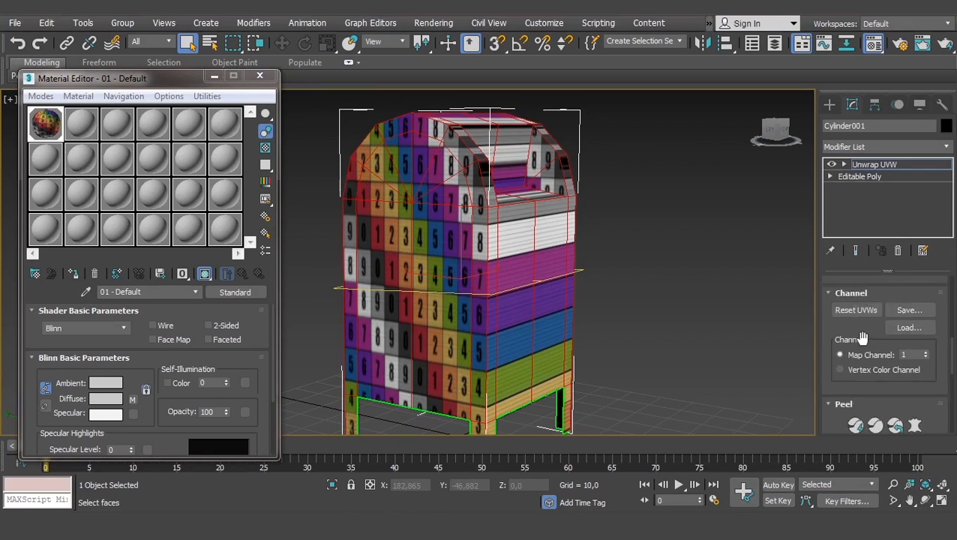
{"action": "left_click", "coordinate": [883, 317]}
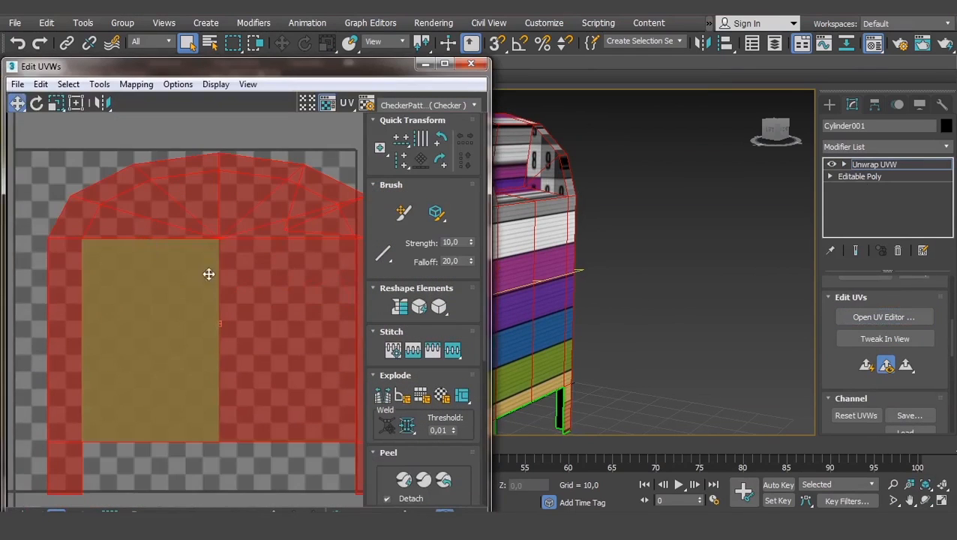
Shift the UV shell slightly left so it sits over the checker texture tile, and check the mailbox's sides
{"action": "scroll", "coordinate": [202, 272], "scroll_direction": "down", "scroll_amount": 8}
{"action": "scroll", "coordinate": [643, 277], "scroll_direction": "down", "scroll_amount": 5}
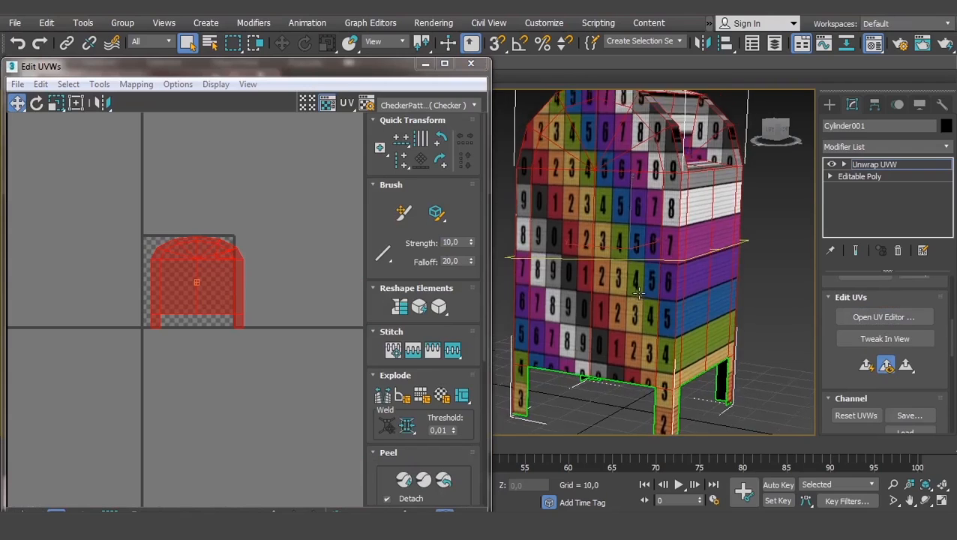
{"action": "left_click_drag", "start_coordinate": [213, 286], "coordinate": [202, 287]}
{"action": "middle_click_drag", "start_coordinate": [227, 298], "coordinate": [205, 303]}
{"action": "scroll", "coordinate": [636, 279], "scroll_direction": "up", "scroll_amount": 5}
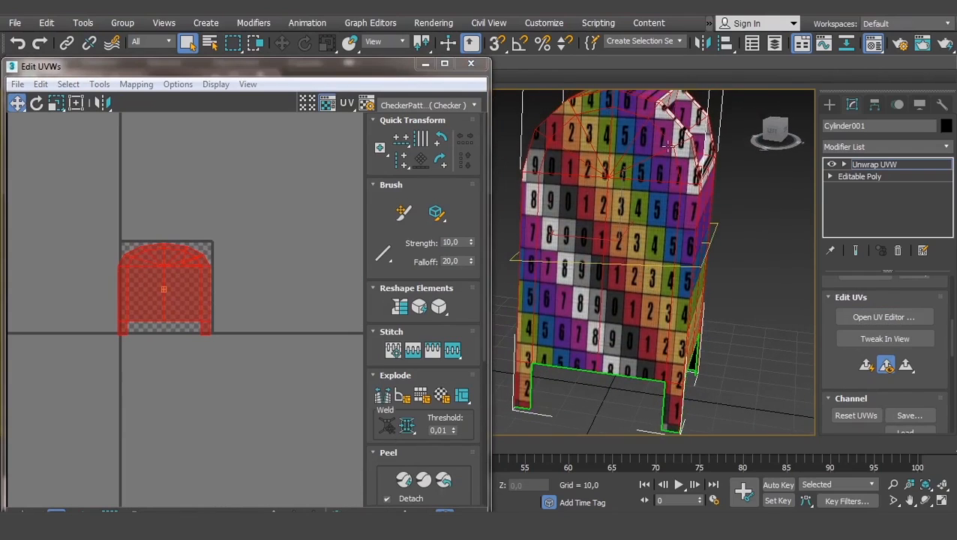
{"action": "middle_click_drag", "start_coordinate": [668, 146], "coordinate": [656, 270], "text": "alt"}
{"action": "scroll", "coordinate": [699, 249], "scroll_direction": "up", "scroll_amount": 3}
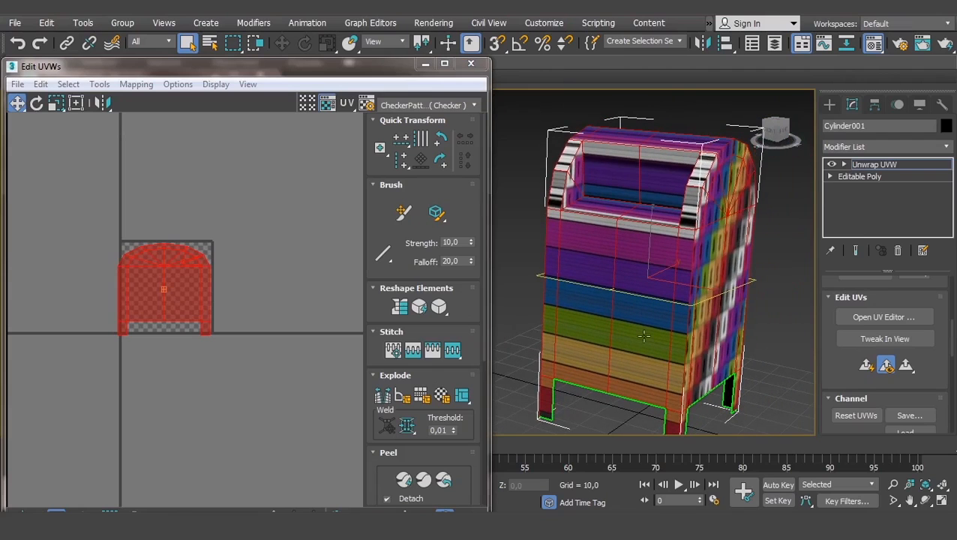
Move the UV shell right, completely off the texture tile, and inspect the numbers on the mailbox's side
{"action": "middle_click_drag", "start_coordinate": [654, 331], "coordinate": [642, 312], "text": "alt"}
{"action": "middle_click_drag", "start_coordinate": [222, 307], "coordinate": [217, 308]}
{"action": "left_click_drag", "start_coordinate": [172, 294], "coordinate": [289, 294]}
{"action": "scroll", "coordinate": [623, 272], "scroll_direction": "up", "scroll_amount": 2}
{"action": "middle_click_drag", "start_coordinate": [610, 305], "coordinate": [634, 309], "text": "alt"}
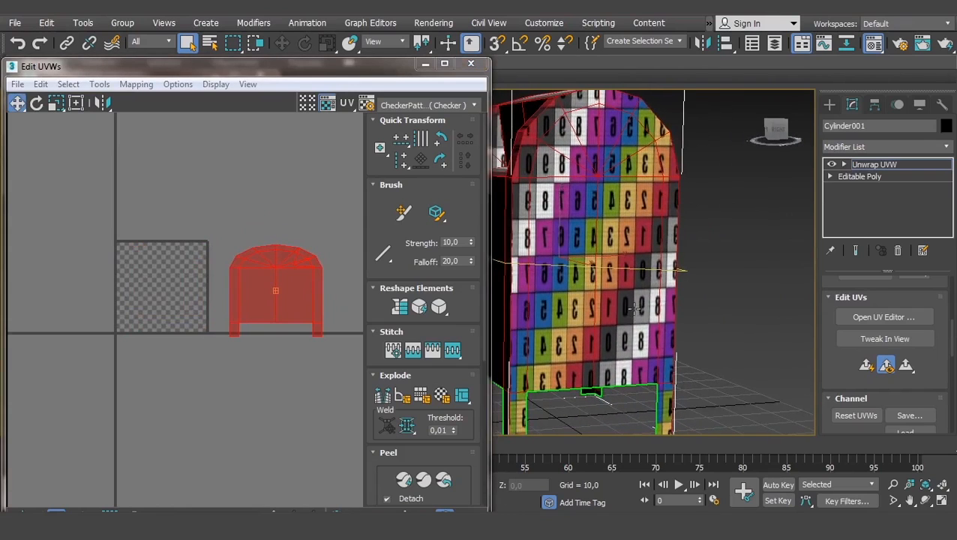
{"action": "middle_click_drag", "start_coordinate": [541, 385], "coordinate": [549, 395], "text": "alt"}
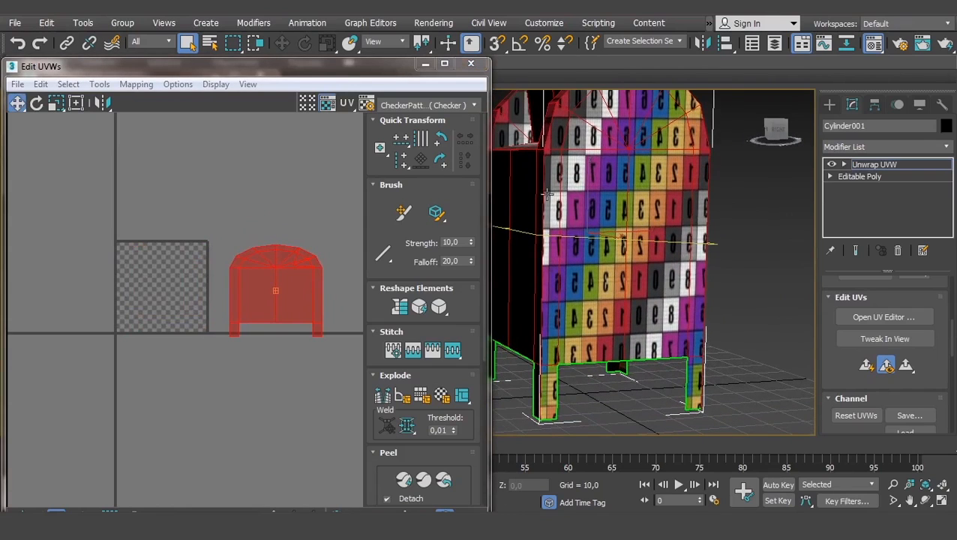
{"action": "middle_click_drag", "start_coordinate": [556, 174], "coordinate": [710, 227], "text": "alt"}
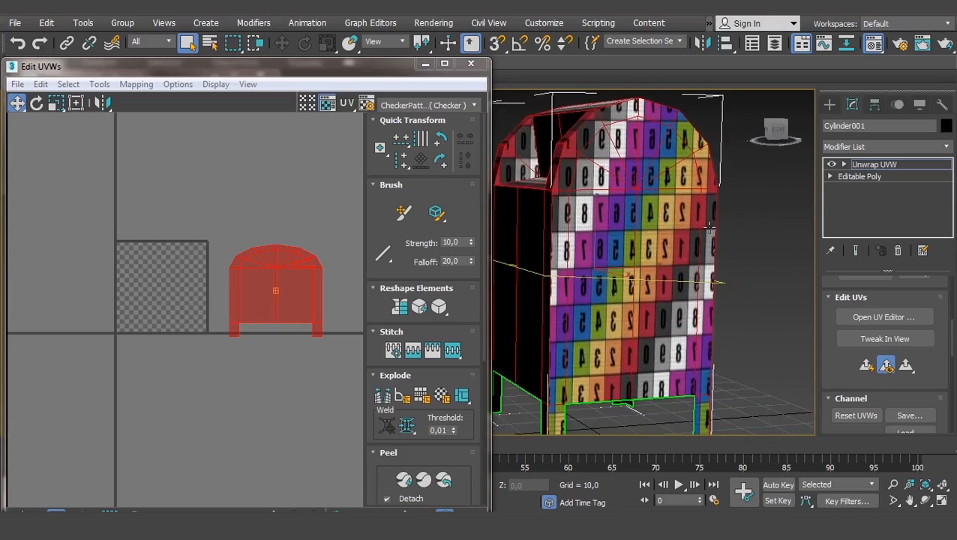
Switch Unwrap UVW to Edge level and examine the outline edges of the mailbox's arched side down to its legs
{"action": "left_click", "coordinate": [845, 165]}
{"action": "left_click", "coordinate": [868, 189]}
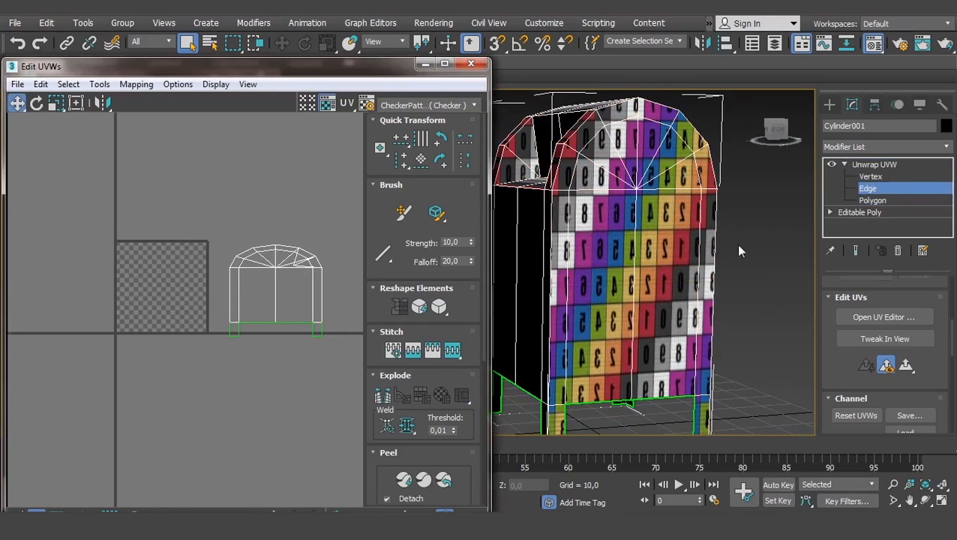
{"action": "middle_click_drag", "start_coordinate": [595, 356], "coordinate": [604, 279]}
{"action": "middle_click_drag", "start_coordinate": [604, 279], "coordinate": [630, 325], "text": "alt"}
{"action": "scroll", "coordinate": [630, 324], "scroll_direction": "up", "scroll_amount": 3}
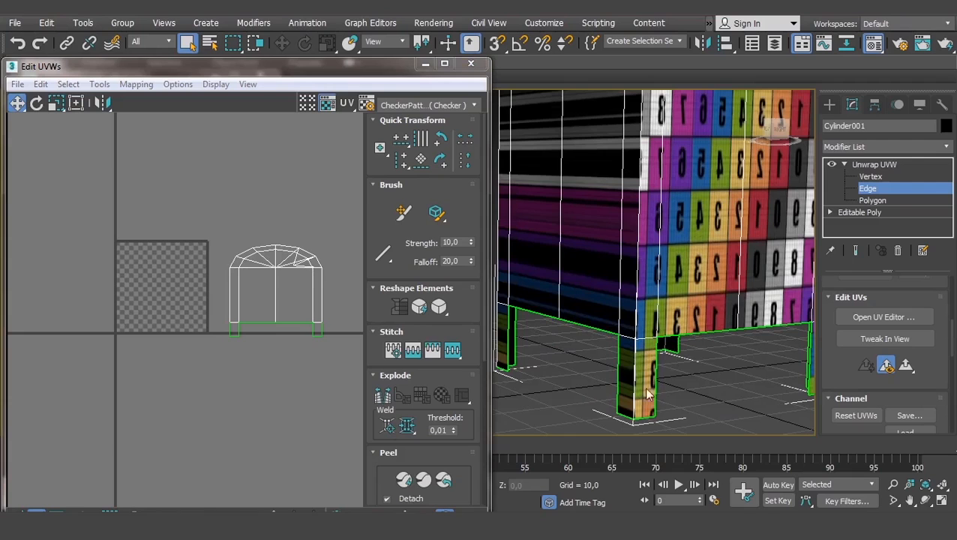
{"action": "middle_click_drag", "start_coordinate": [638, 366], "coordinate": [627, 372]}
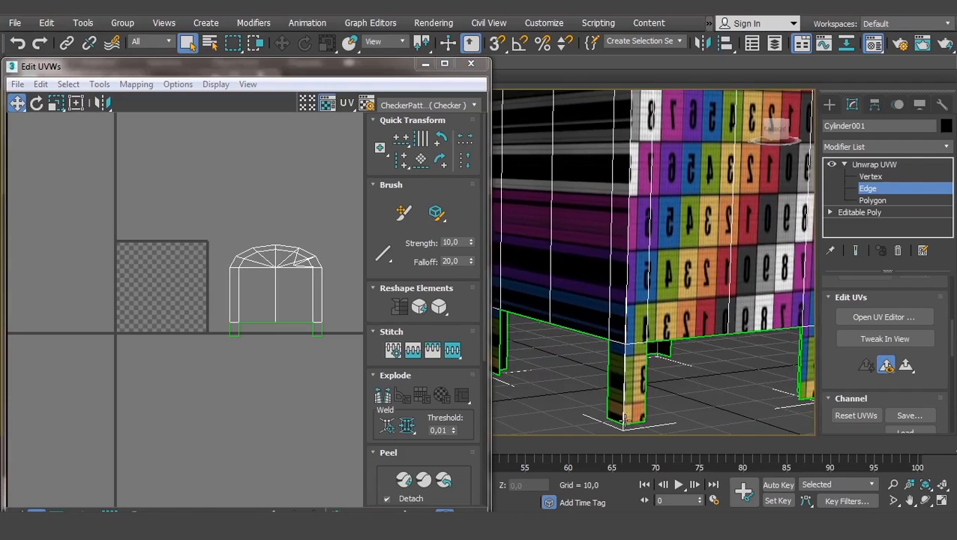
{"action": "middle_click_drag", "start_coordinate": [635, 193], "coordinate": [568, 215], "text": "alt"}
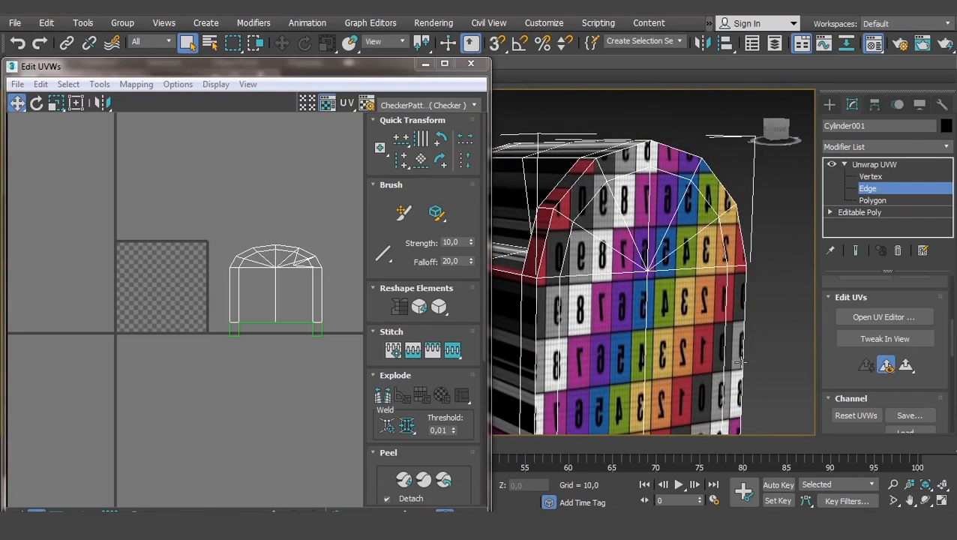
{"action": "middle_click_drag", "start_coordinate": [740, 362], "coordinate": [720, 224], "text": "alt"}
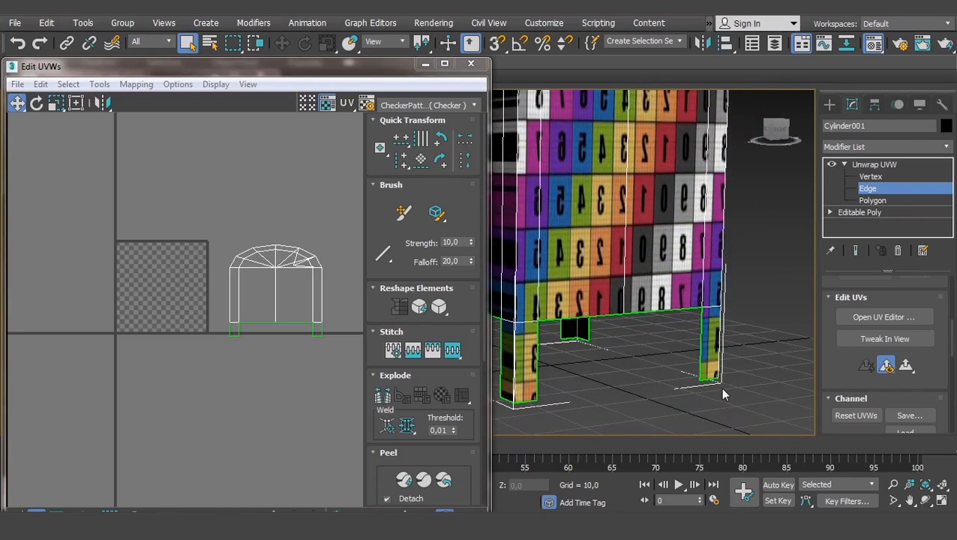
{"action": "middle_click_drag", "start_coordinate": [720, 386], "coordinate": [602, 326], "text": "alt"}
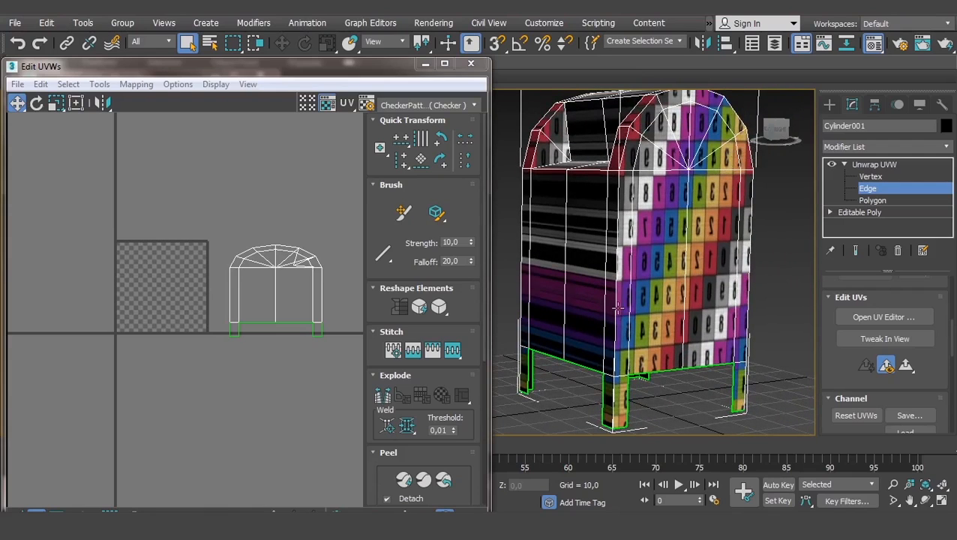
Select the full edge loop outlining the mailbox's arched side, starting from its vertical corner edge, and break the UVs along it
{"action": "left_click", "coordinate": [618, 308]}
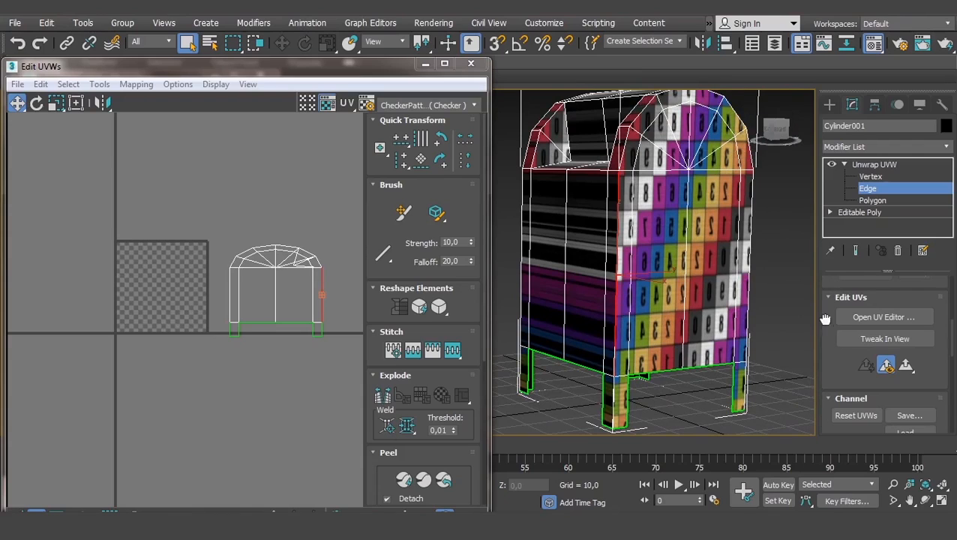
{"action": "scroll", "coordinate": [825, 319], "scroll_direction": "up", "scroll_amount": 8}
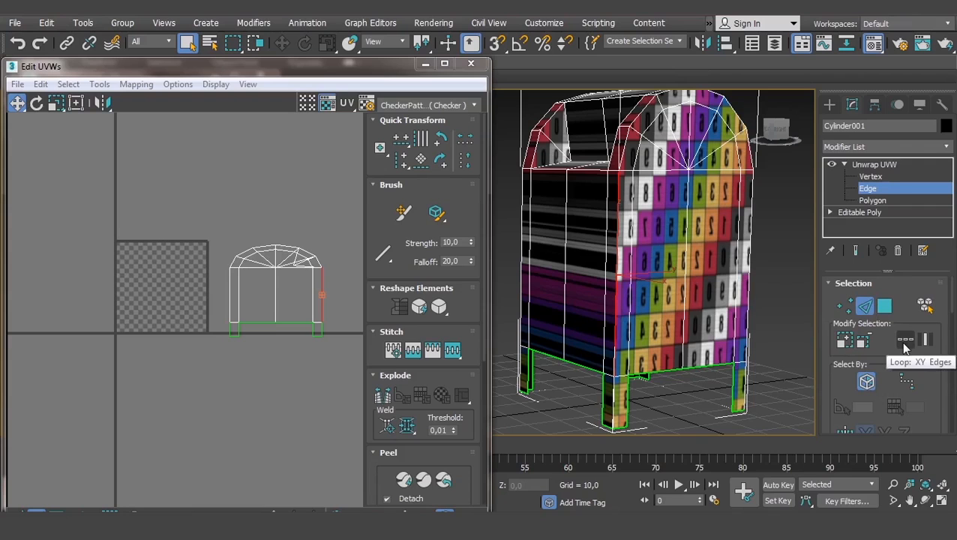
{"action": "left_click_drag", "start_coordinate": [337, 60], "coordinate": [362, 52]}
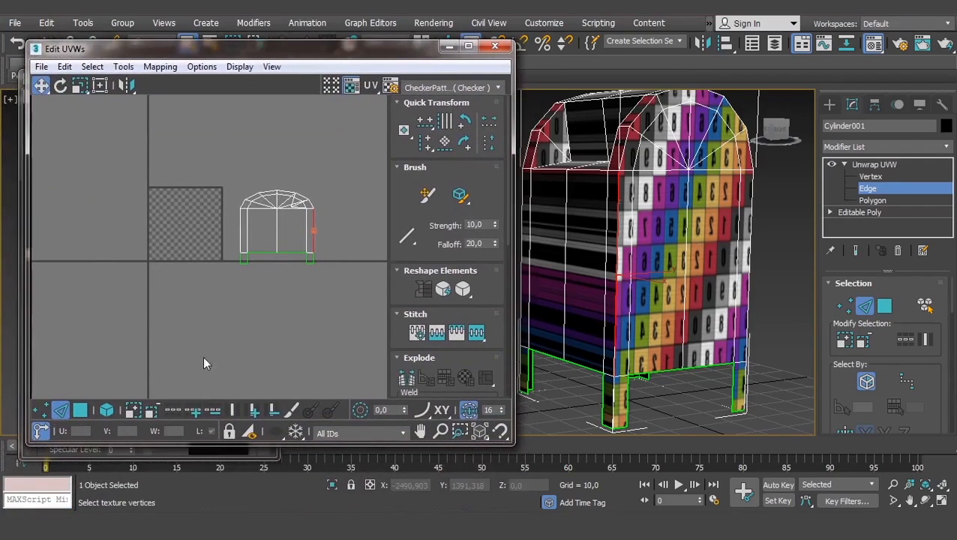
{"action": "left_click", "coordinate": [171, 412]}
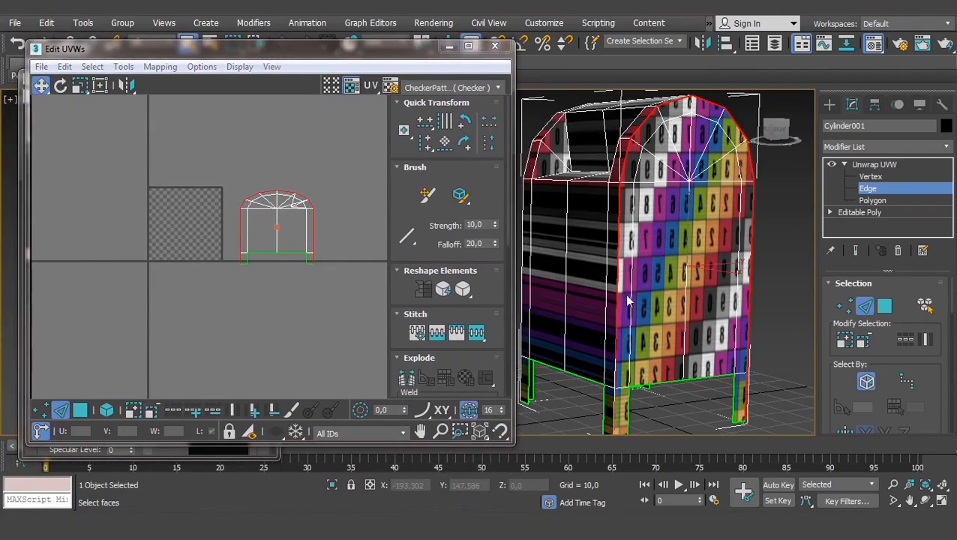
{"action": "right_click", "coordinate": [283, 220]}
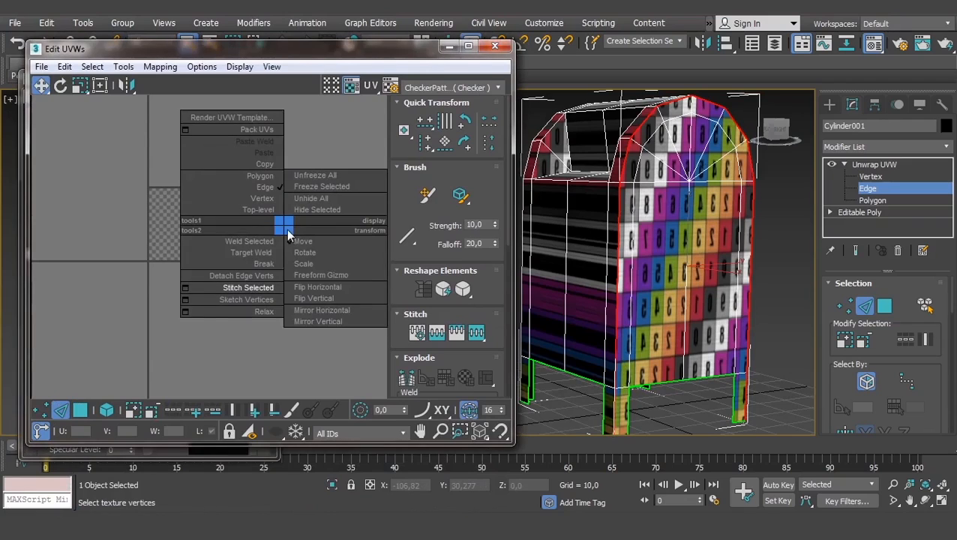
{"action": "left_click", "coordinate": [276, 266]}
{"action": "middle_click_drag", "start_coordinate": [296, 264], "coordinate": [224, 294]}
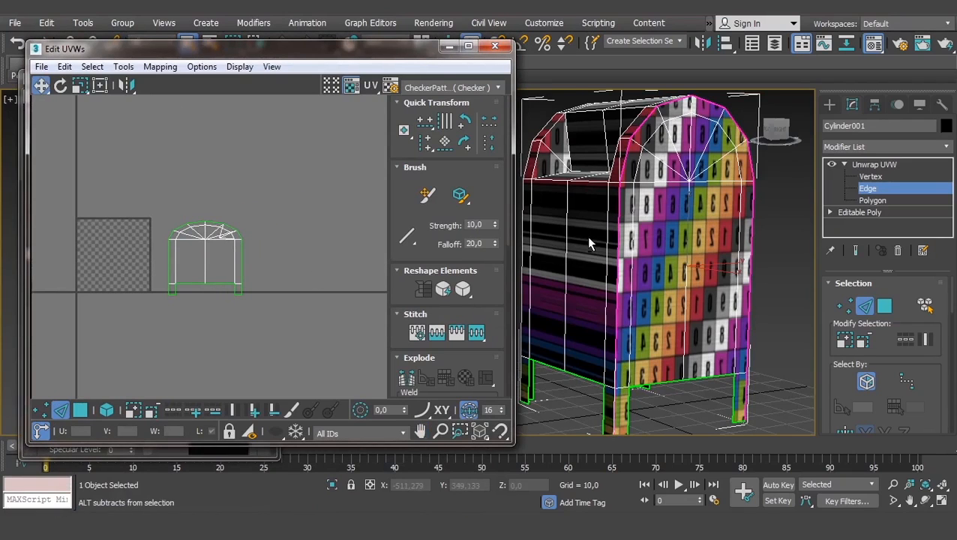
Examine the UV seam along the arched side's outline up close, then compare it with the mailbox's opposite side
{"action": "middle_click_drag", "start_coordinate": [586, 236], "coordinate": [654, 267], "text": "alt"}
{"action": "scroll", "coordinate": [658, 264], "scroll_direction": "up", "scroll_amount": 3}
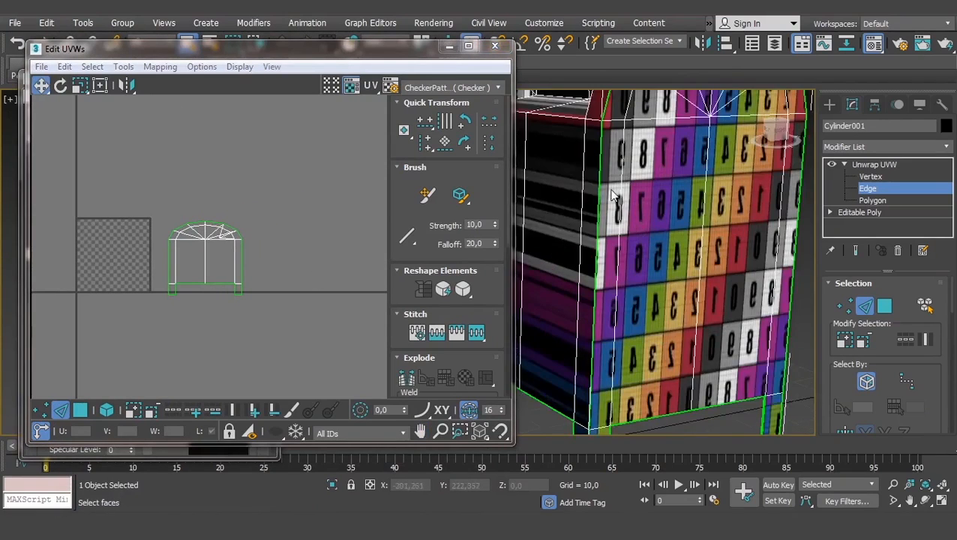
{"action": "middle_click_drag", "start_coordinate": [639, 198], "coordinate": [649, 277]}
{"action": "scroll", "coordinate": [642, 274], "scroll_direction": "up", "scroll_amount": 3}
{"action": "middle_click_drag", "start_coordinate": [633, 165], "coordinate": [638, 221]}
{"action": "scroll", "coordinate": [638, 216], "scroll_direction": "up", "scroll_amount": 3}
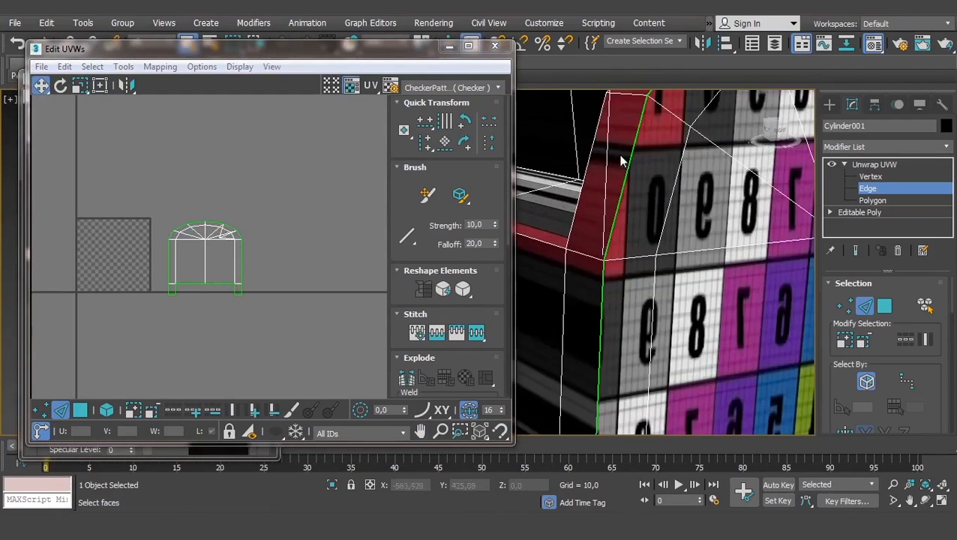
{"action": "middle_click_drag", "start_coordinate": [629, 142], "coordinate": [630, 184]}
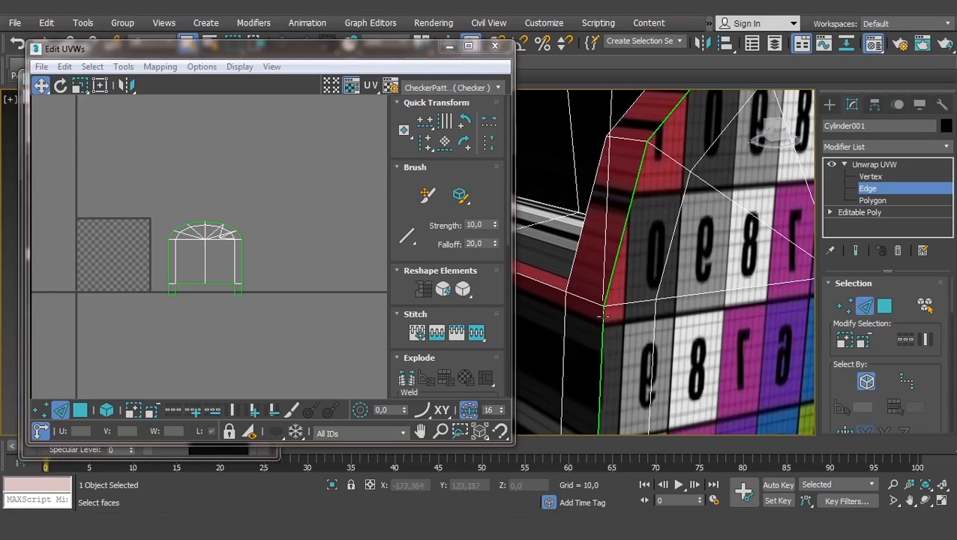
{"action": "scroll", "coordinate": [634, 222], "scroll_direction": "down", "scroll_amount": 8}
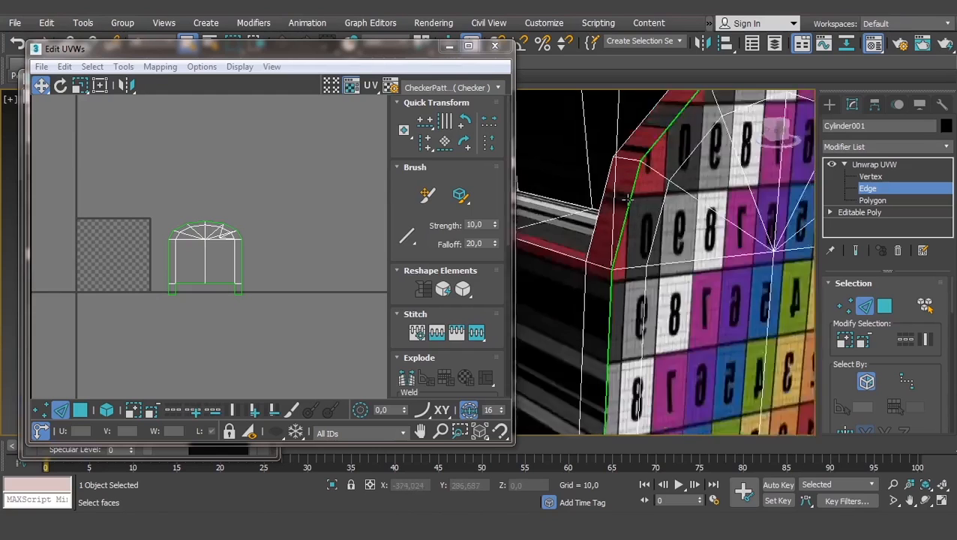
{"action": "middle_click_drag", "start_coordinate": [634, 225], "coordinate": [629, 237]}
{"action": "scroll", "coordinate": [652, 244], "scroll_direction": "up", "scroll_amount": 10}
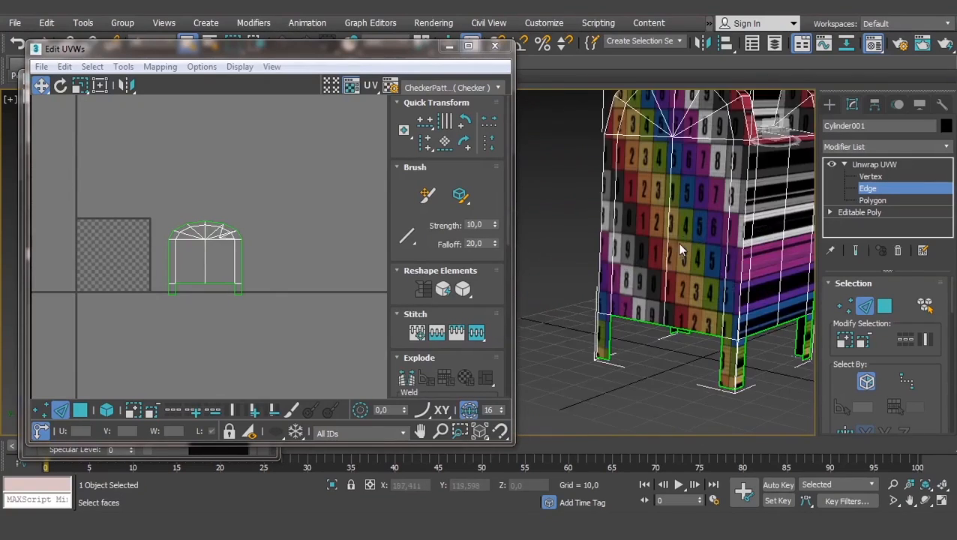
Select the edge loop outlining the mailbox's other arched side from its vertical corner edge and break the UVs along it
{"action": "left_click", "coordinate": [727, 272]}
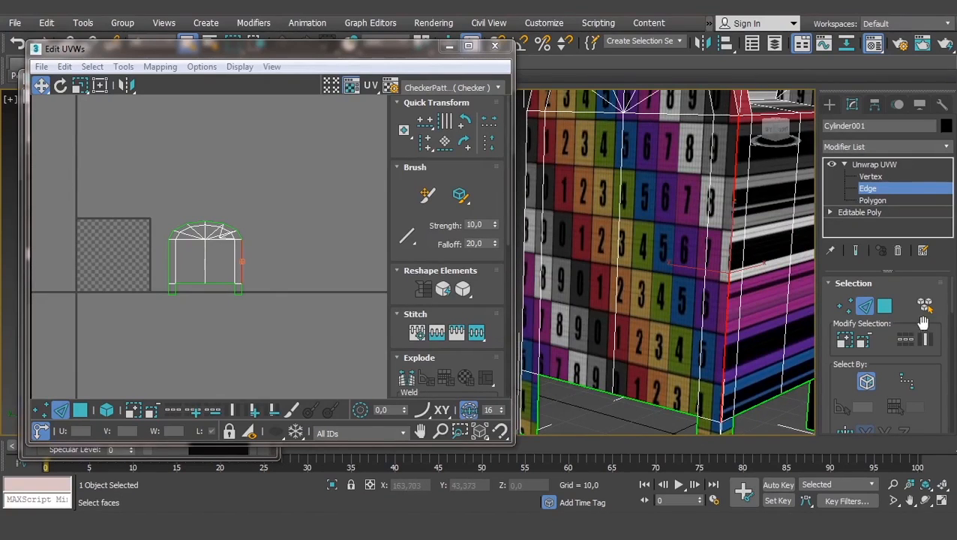
{"action": "left_click", "coordinate": [905, 339]}
{"action": "right_click", "coordinate": [159, 253]}
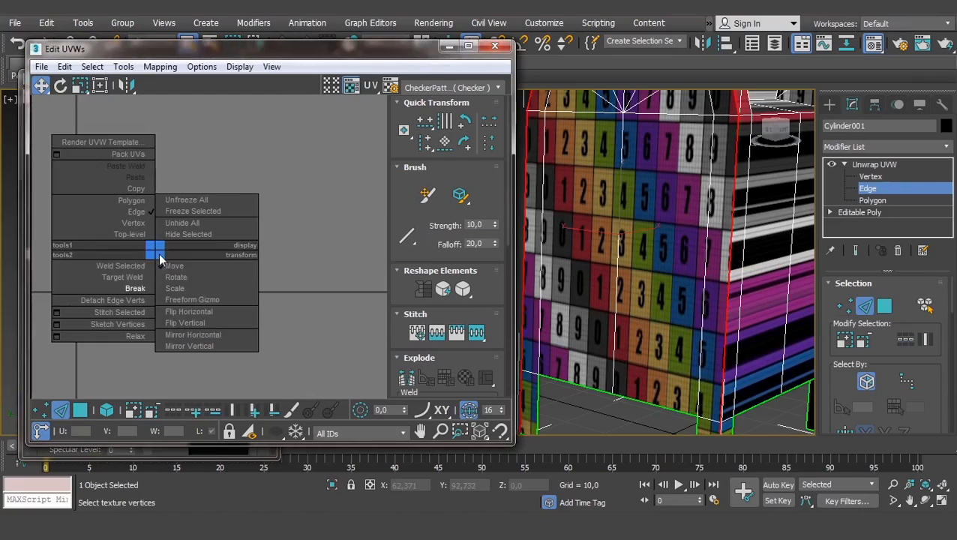
{"action": "left_click", "coordinate": [118, 273]}
{"action": "middle_click_drag", "start_coordinate": [679, 230], "coordinate": [665, 270], "text": "alt"}
{"action": "scroll", "coordinate": [686, 249], "scroll_direction": "down", "scroll_amount": 5}
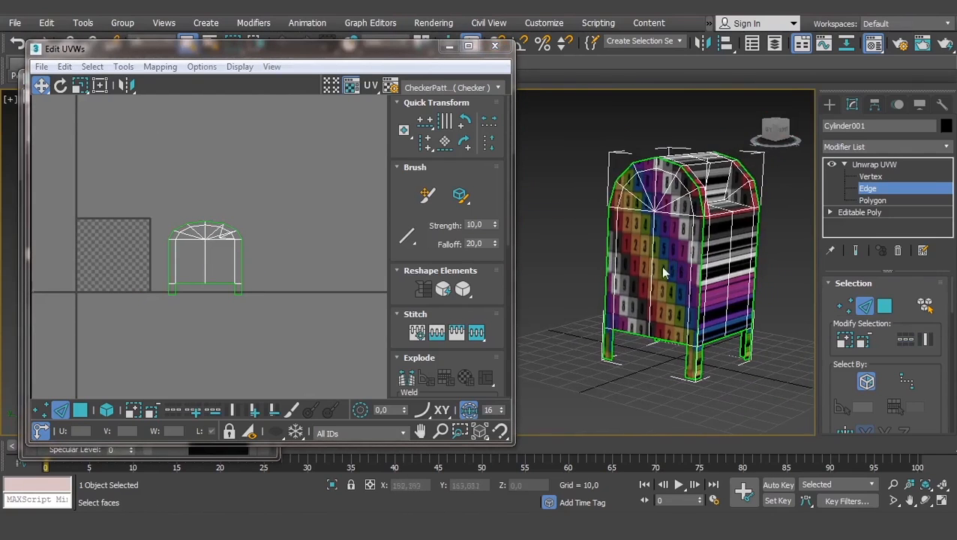
{"action": "scroll", "coordinate": [228, 252], "scroll_direction": "up", "scroll_amount": 3}
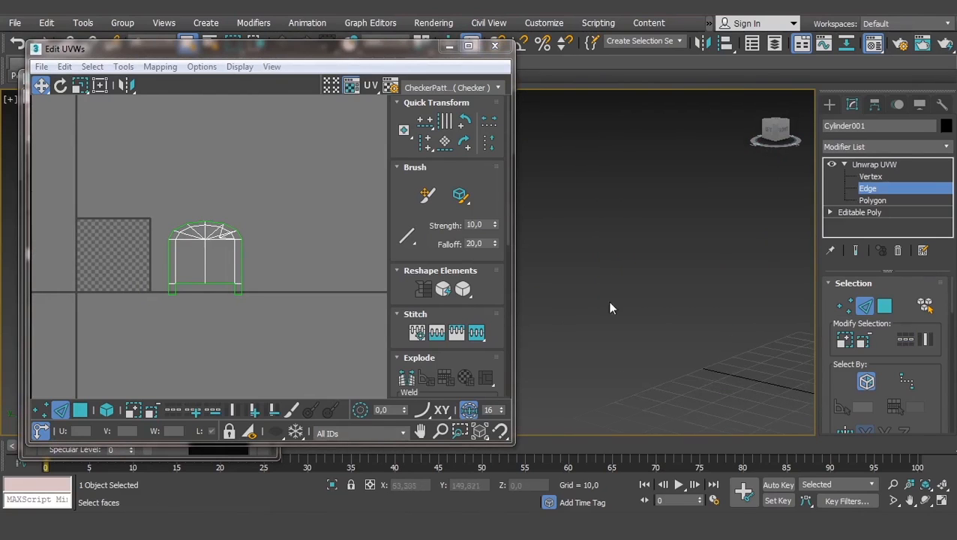
{"action": "scroll", "coordinate": [609, 301], "scroll_direction": "down", "scroll_amount": 4}
{"action": "middle_click_drag", "start_coordinate": [693, 280], "coordinate": [593, 282]}
{"action": "scroll", "coordinate": [622, 280], "scroll_direction": "up", "scroll_amount": 2}
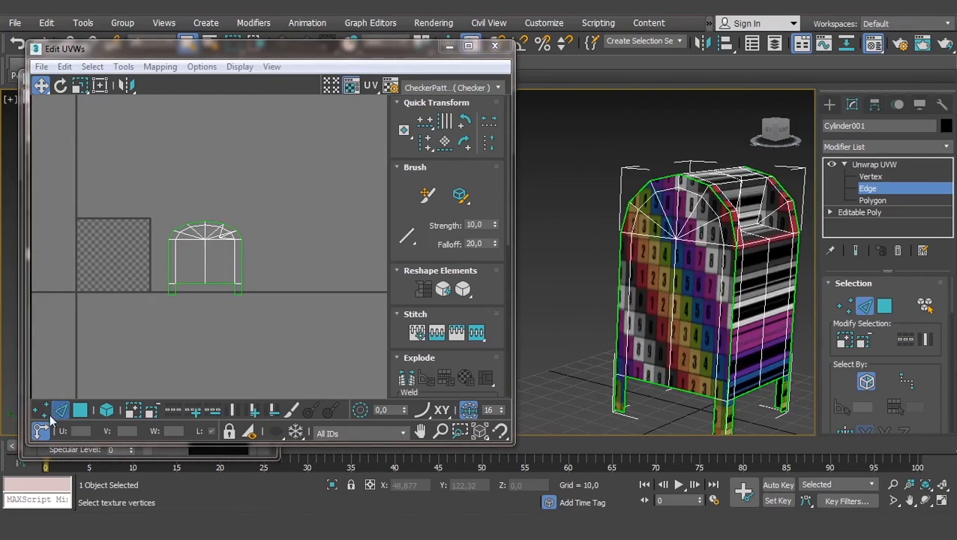
Try moving the polygons in the lower right part of the UV shell, and undo the move
{"action": "left_click", "coordinate": [80, 409]}
{"action": "key", "text": "ctrl+a"}
{"action": "scroll", "coordinate": [218, 339], "scroll_direction": "up", "scroll_amount": 2}
{"action": "left_click", "coordinate": [188, 315]}
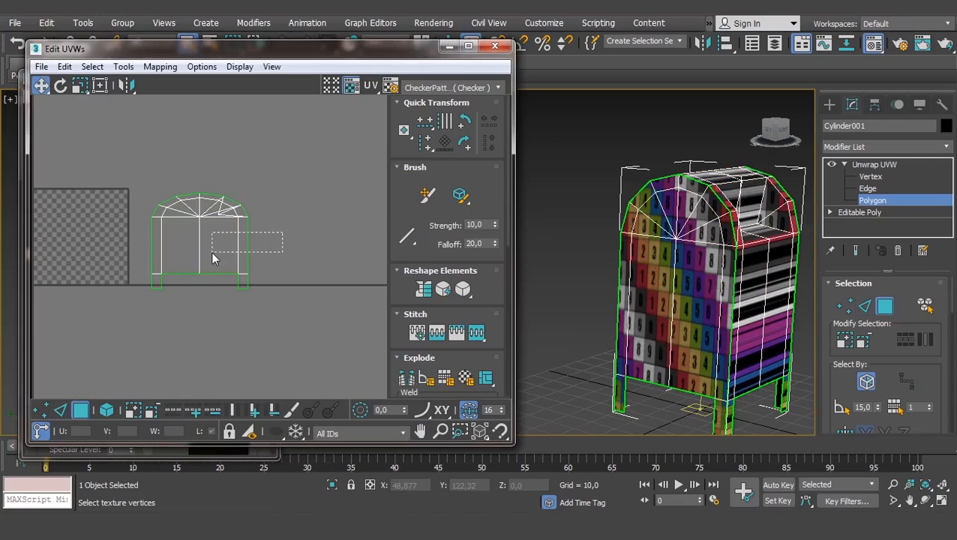
{"action": "left_click_drag", "start_coordinate": [210, 252], "coordinate": [225, 247]}
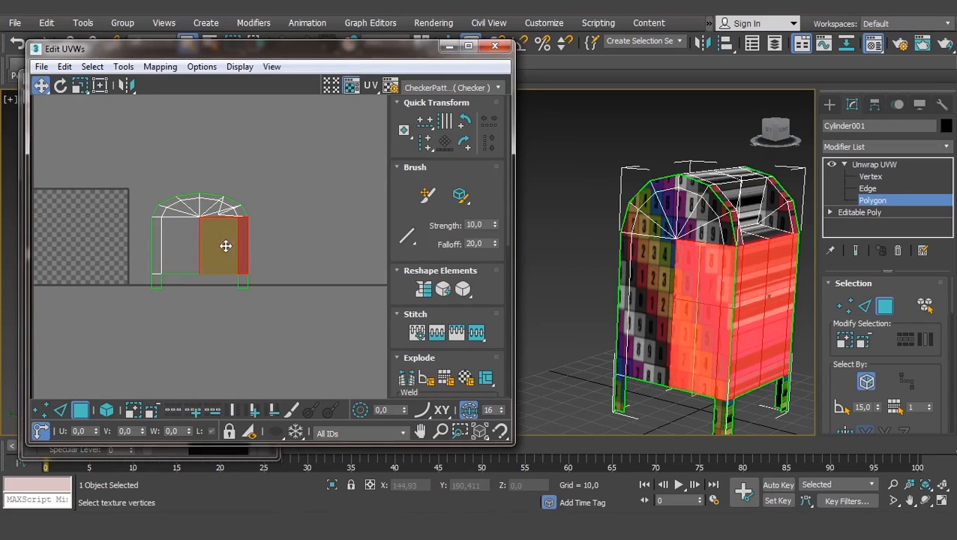
{"action": "left_click_drag", "start_coordinate": [225, 246], "coordinate": [246, 256]}
{"action": "key", "text": "ctrl+z"}
{"action": "scroll", "coordinate": [240, 268], "scroll_direction": "up", "scroll_amount": 2}
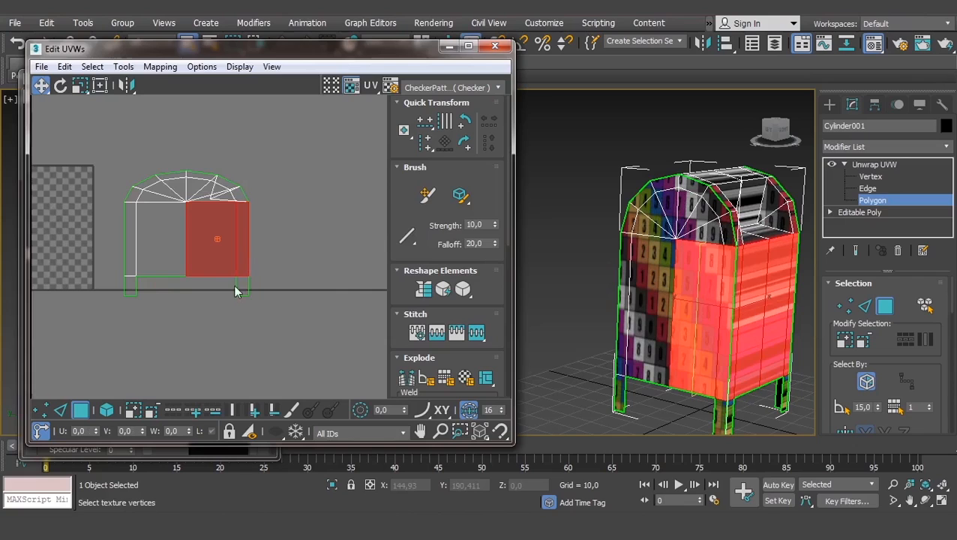
Try moving the lower right leg's vertices away from the UV shell, and undo the move
{"action": "left_click", "coordinate": [39, 410]}
{"action": "left_click_drag", "start_coordinate": [247, 273], "coordinate": [327, 313]}
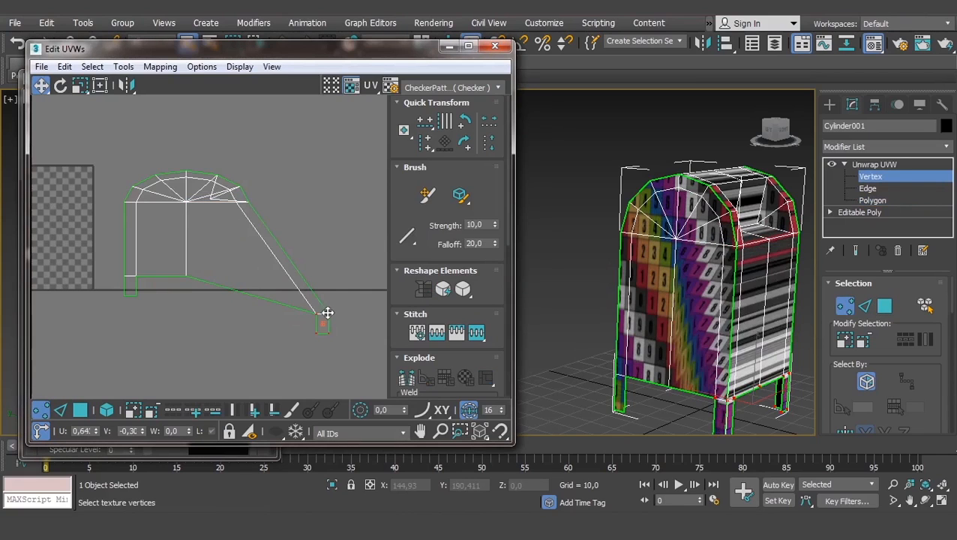
{"action": "key", "text": "ctrl+z"}
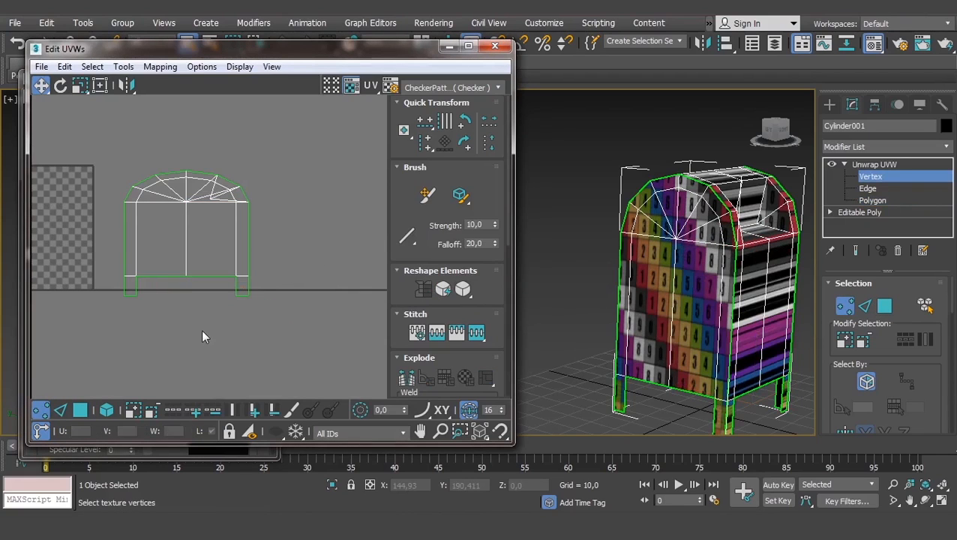
Turn on element selection and move one arched side's UV shell straight up, clear of the overlapping shells
{"action": "left_click", "coordinate": [107, 414]}
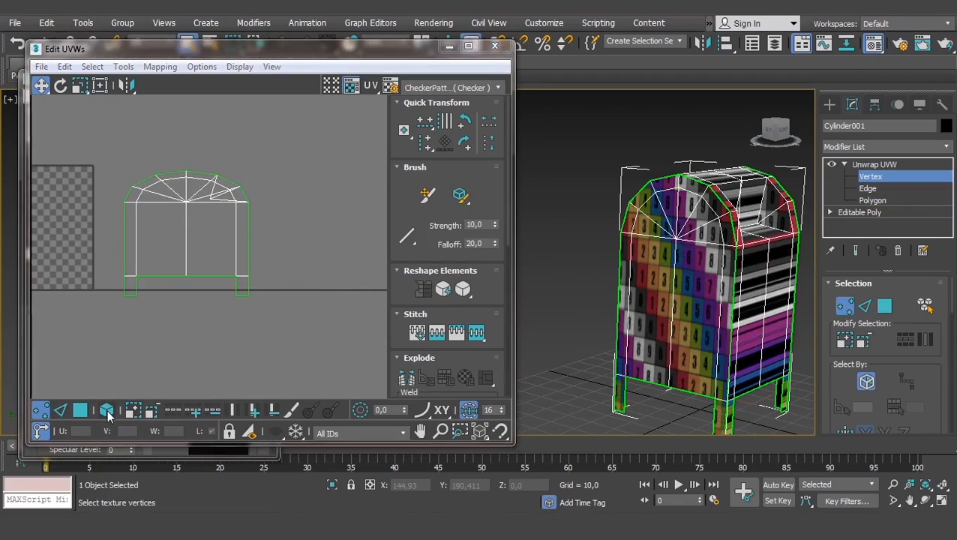
{"action": "left_click", "coordinate": [184, 276]}
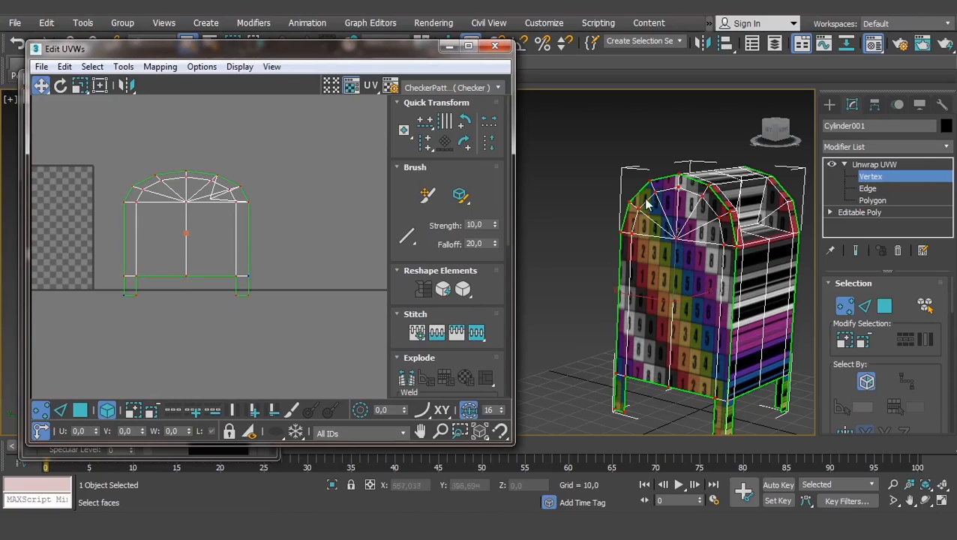
{"action": "scroll", "coordinate": [335, 264], "scroll_direction": "down", "scroll_amount": 2}
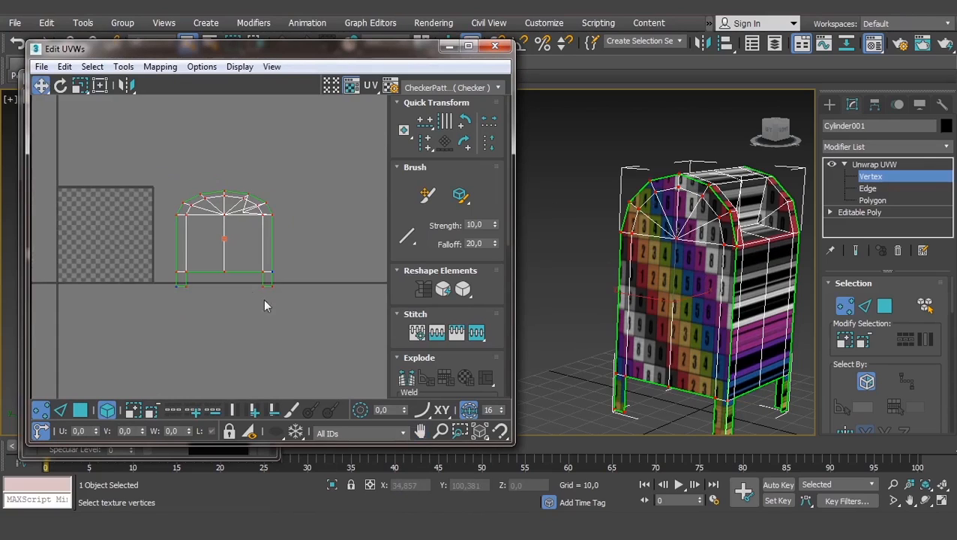
{"action": "left_click_drag", "start_coordinate": [225, 272], "coordinate": [224, 154]}
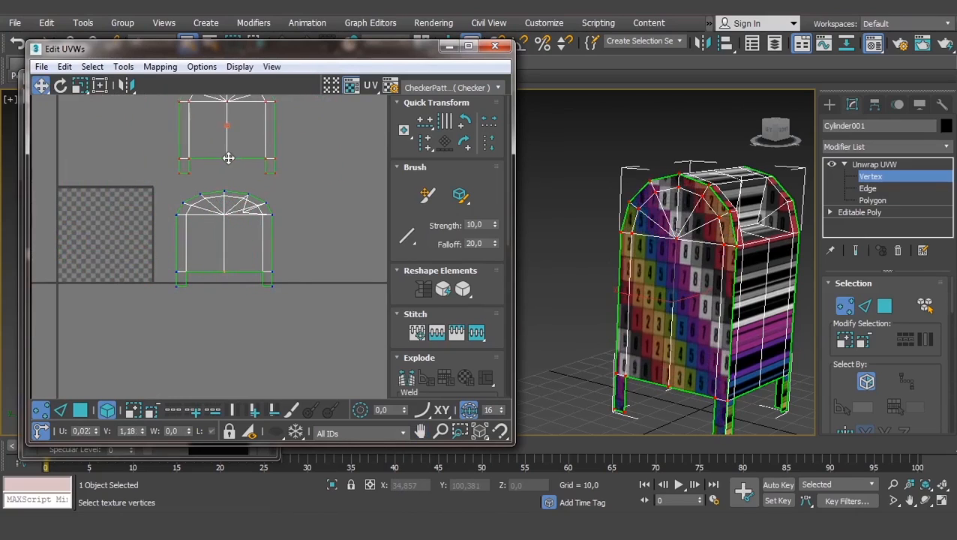
{"action": "middle_click_drag", "start_coordinate": [225, 154], "coordinate": [230, 231]}
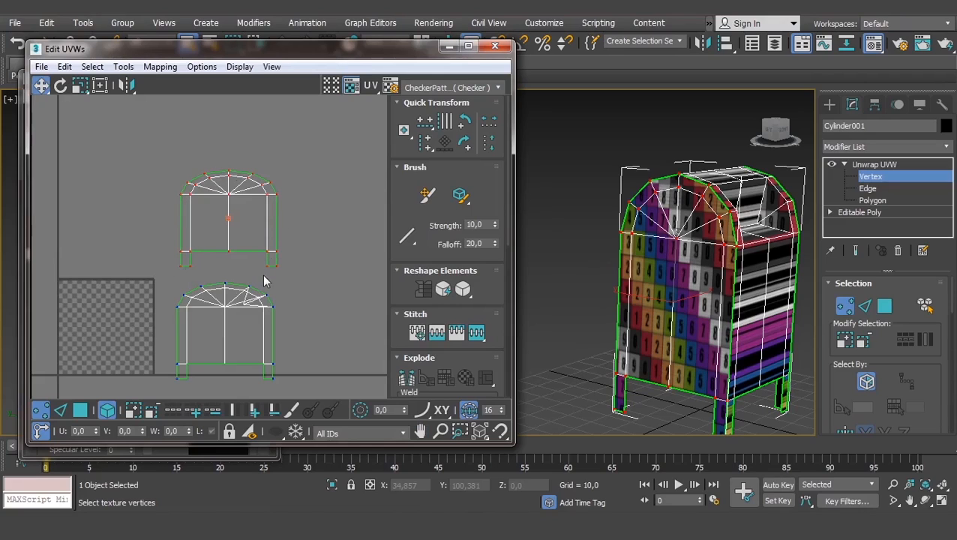
{"action": "middle_click_drag", "start_coordinate": [275, 240], "coordinate": [229, 213]}
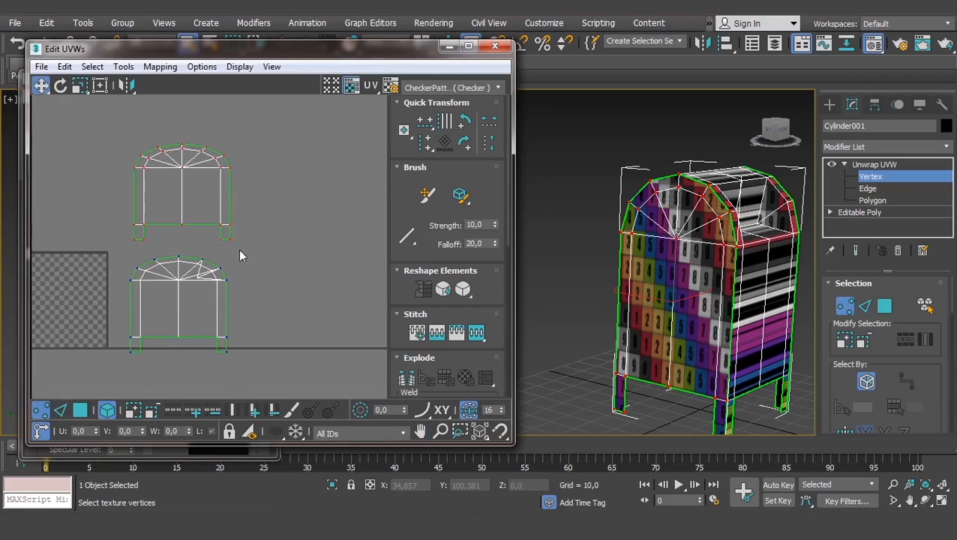
Move the thin outer strip's UV shell to the right and place the second arched side's shell above it
{"action": "left_click", "coordinate": [225, 338]}
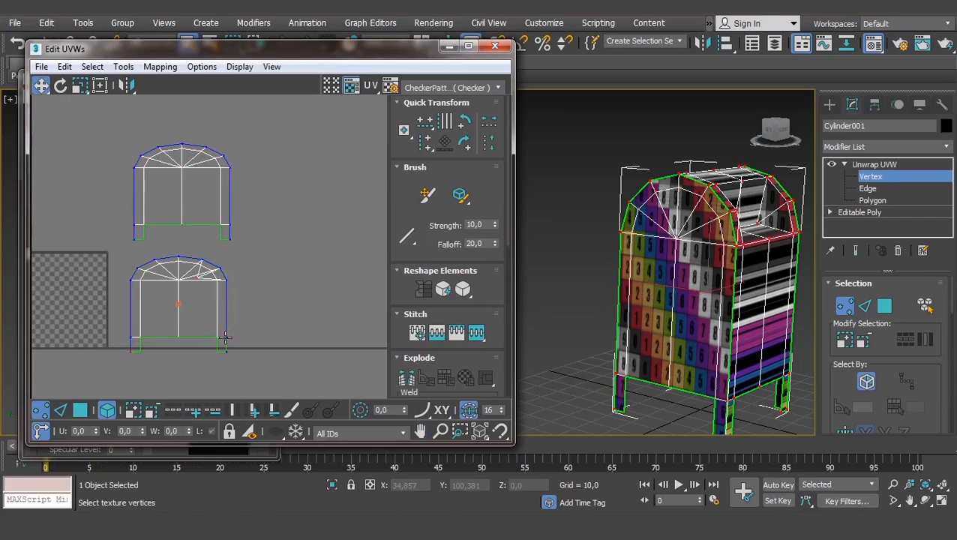
{"action": "left_click_drag", "start_coordinate": [225, 279], "coordinate": [373, 260]}
{"action": "left_click", "coordinate": [225, 278]}
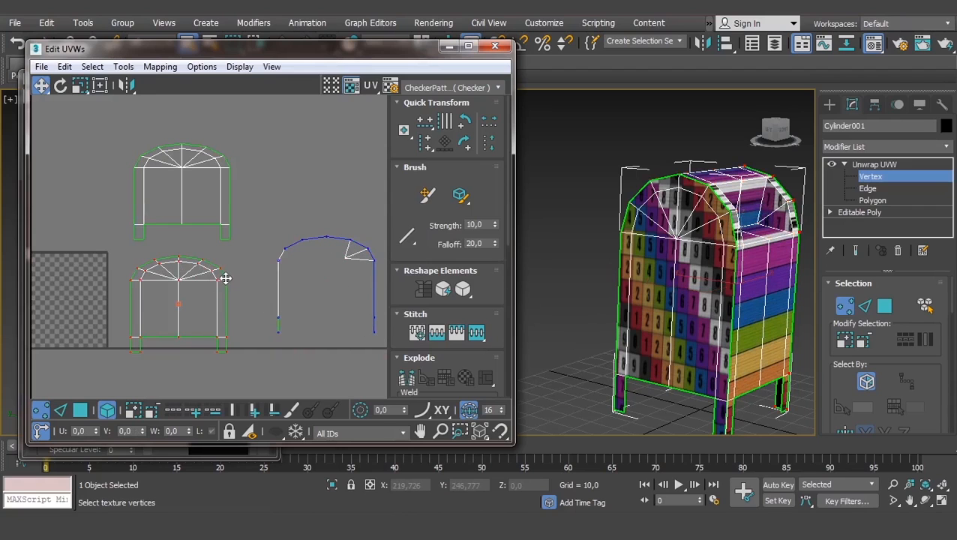
{"action": "left_click_drag", "start_coordinate": [225, 277], "coordinate": [358, 133]}
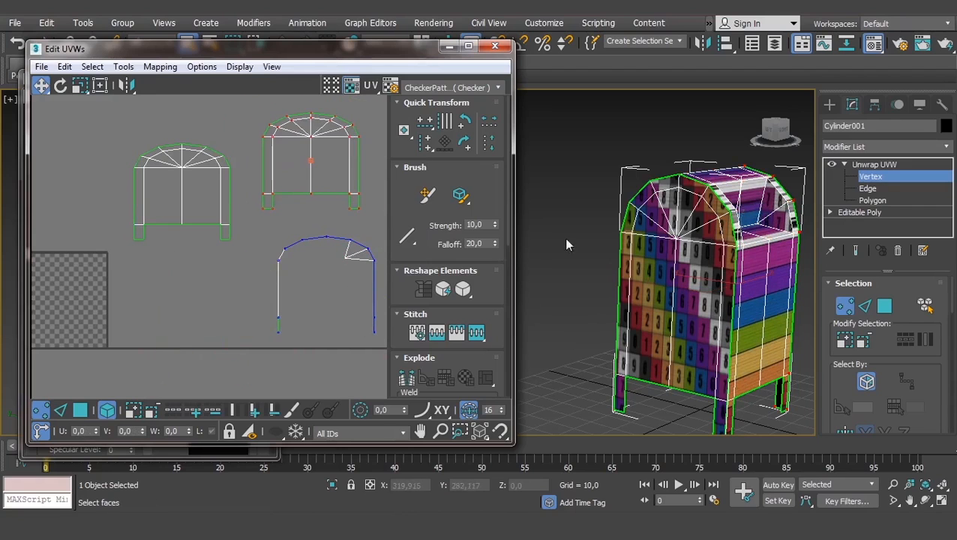
Examine the number texture on the mailbox's front and its arched sides against the separated UV shells
{"action": "scroll", "coordinate": [671, 300], "scroll_direction": "up", "scroll_amount": 3}
{"action": "scroll", "coordinate": [660, 294], "scroll_direction": "down", "scroll_amount": 5}
{"action": "scroll", "coordinate": [649, 292], "scroll_direction": "up", "scroll_amount": 5}
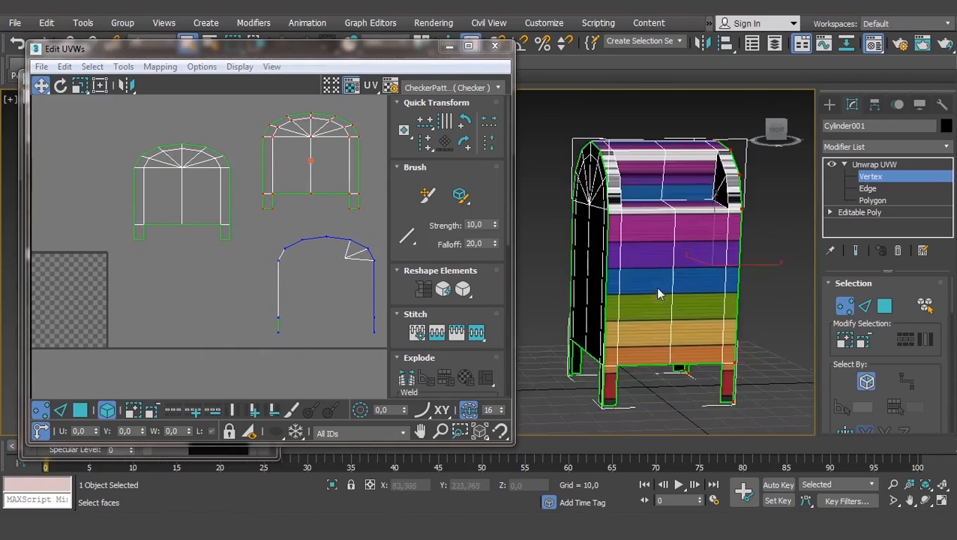
{"action": "middle_click_drag", "start_coordinate": [354, 256], "coordinate": [234, 279]}
{"action": "mouse_move", "coordinate": [682, 242]}
{"action": "middle_mouse_down", "text": "alt"}
{"action": "mouse_move", "coordinate": [602, 263]}
{"action": "mouse_move", "coordinate": [627, 261]}
{"action": "mouse_move", "coordinate": [596, 258]}
{"action": "mouse_move", "coordinate": [696, 254]}
{"action": "middle_mouse_up", "text": "alt"}
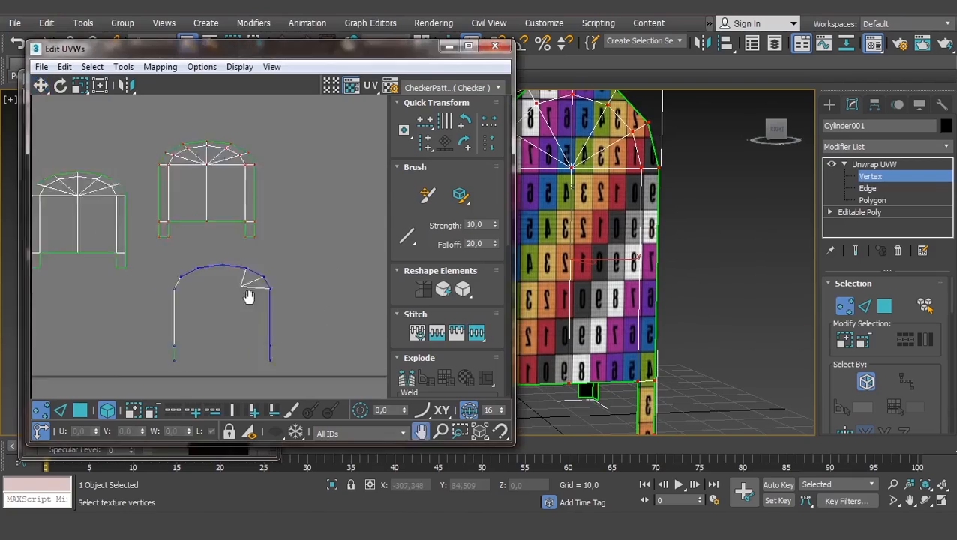
{"action": "middle_click_drag", "start_coordinate": [248, 294], "coordinate": [315, 303]}
{"action": "middle_click_drag", "start_coordinate": [569, 281], "coordinate": [645, 281], "text": "alt"}
Select the mailbox's front polygons: both front legs, the front panels, the strips beside the opening and the upper strip above it
{"action": "left_click", "coordinate": [873, 200]}
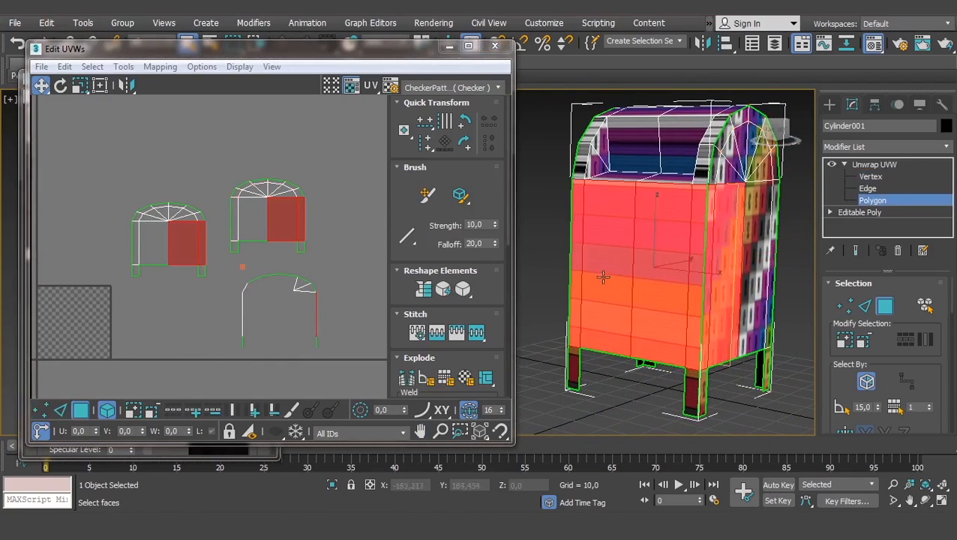
{"action": "left_click", "coordinate": [570, 377]}
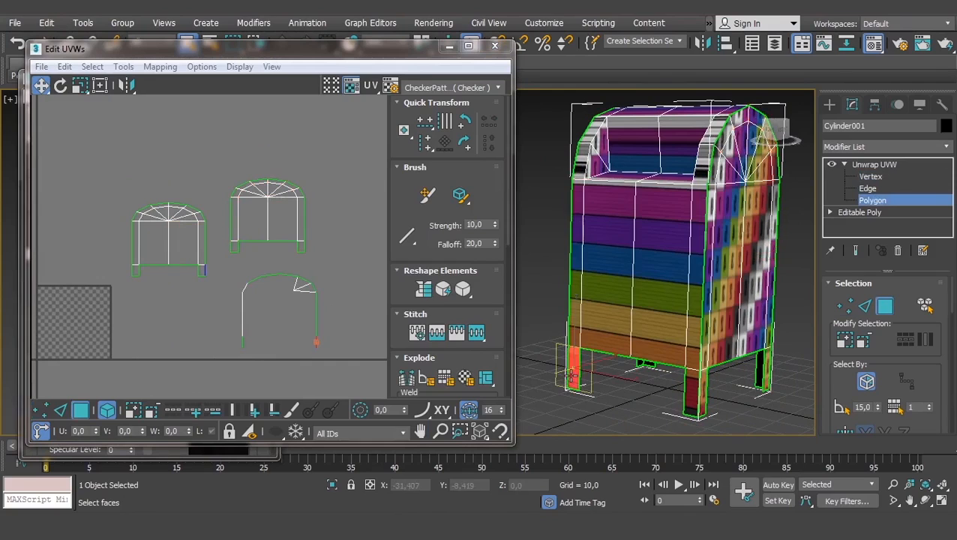
{"action": "left_click", "coordinate": [688, 379], "text": "ctrl"}
{"action": "left_click", "coordinate": [656, 325], "text": "ctrl"}
{"action": "left_click", "coordinate": [585, 312], "text": "ctrl"}
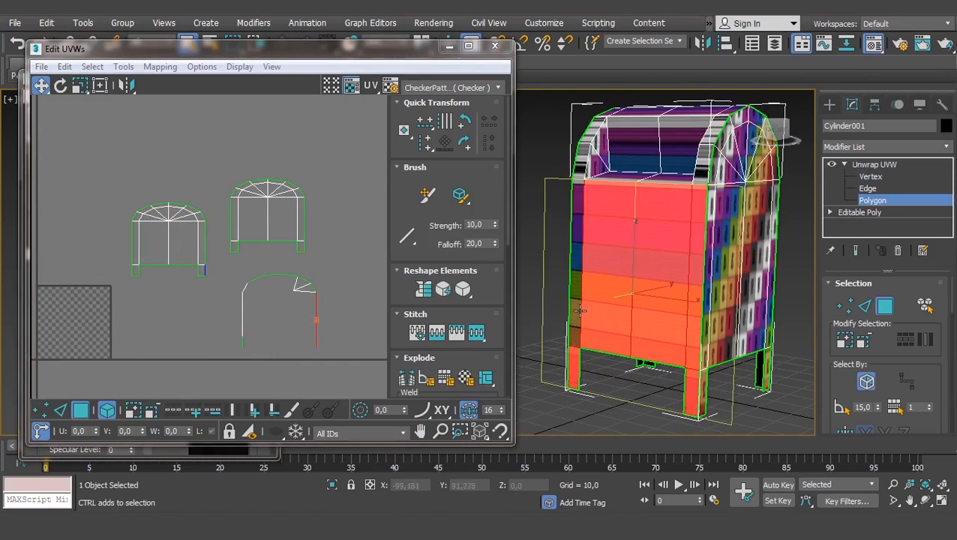
{"action": "left_click", "coordinate": [575, 310], "text": "ctrl"}
{"action": "key", "text": "ctrl+z"}
{"action": "left_click", "coordinate": [580, 209], "text": "ctrl"}
{"action": "left_click", "coordinate": [577, 159], "text": "ctrl"}
{"action": "left_click", "coordinate": [591, 124], "text": "ctrl"}
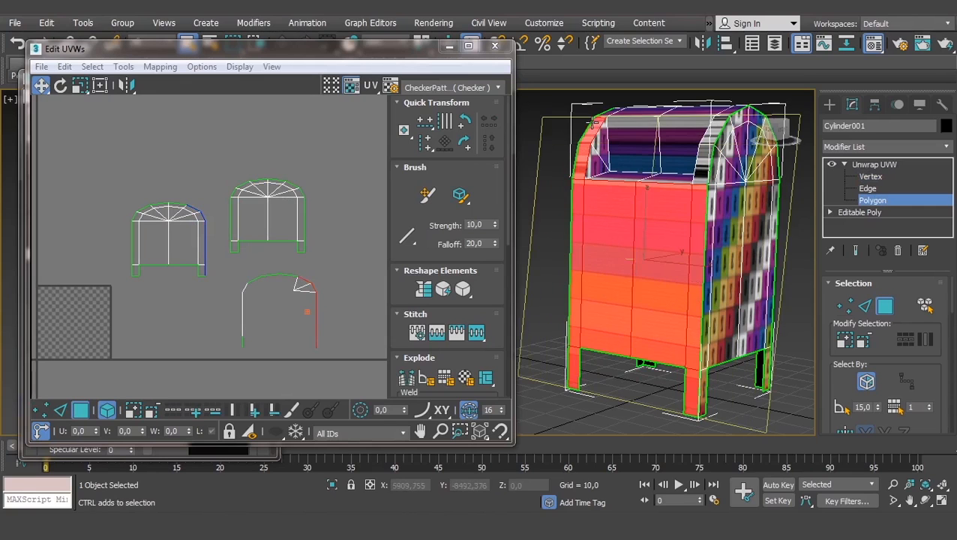
{"action": "middle_click_drag", "start_coordinate": [658, 139], "coordinate": [739, 269], "text": "alt"}
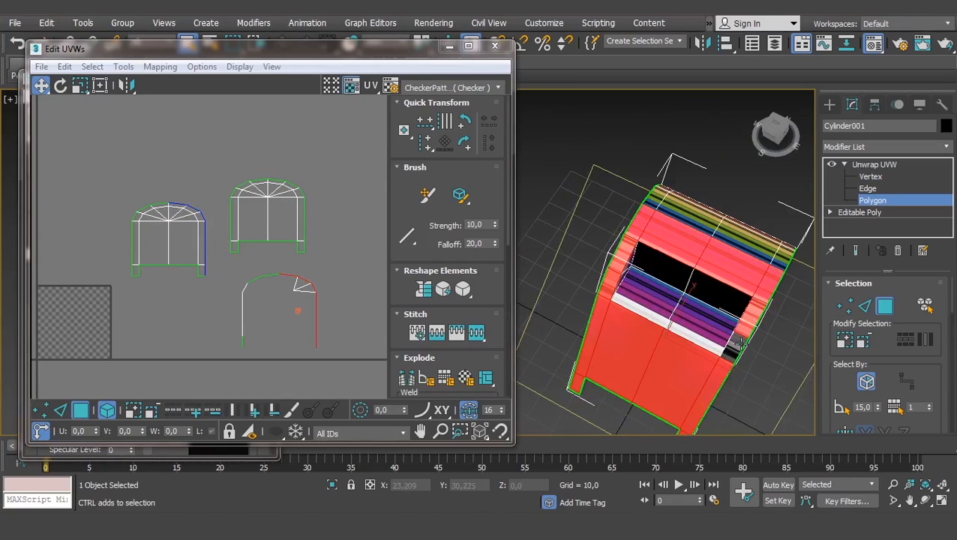
{"action": "middle_click_drag", "start_coordinate": [734, 345], "coordinate": [731, 324], "text": "alt"}
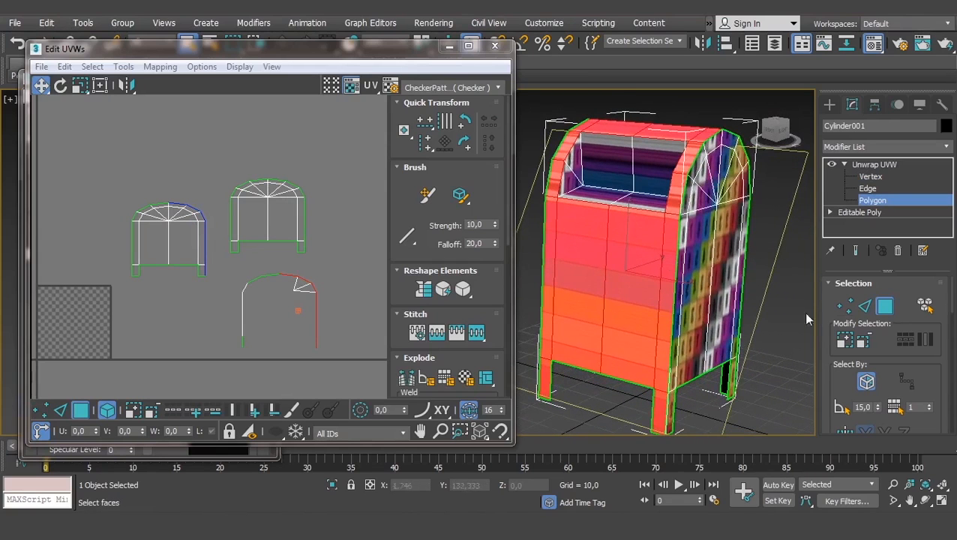
Apply a planar projection aligned to Y to the selected front polygons and exit the projection mode
{"action": "scroll", "coordinate": [823, 347], "scroll_direction": "down", "scroll_amount": 10}
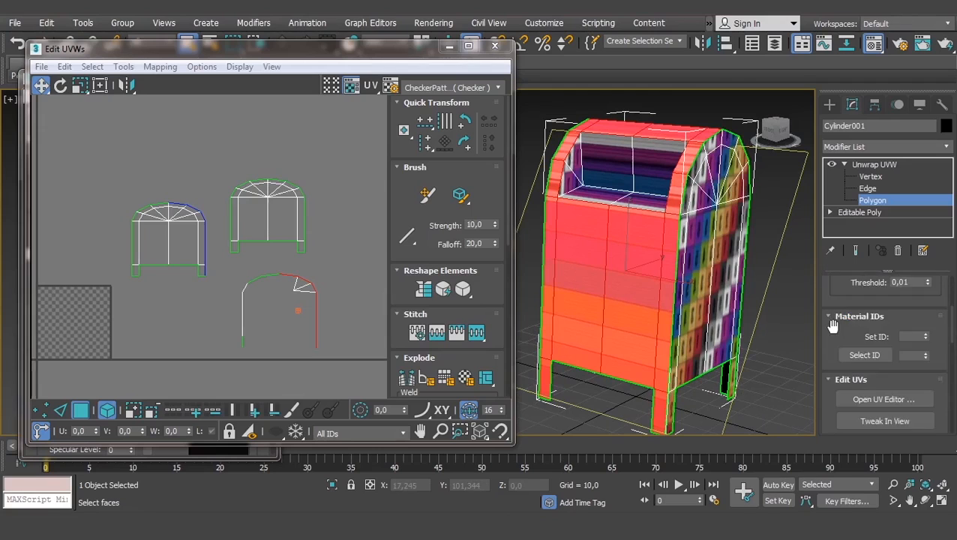
{"action": "scroll", "coordinate": [852, 344], "scroll_direction": "down", "scroll_amount": 5}
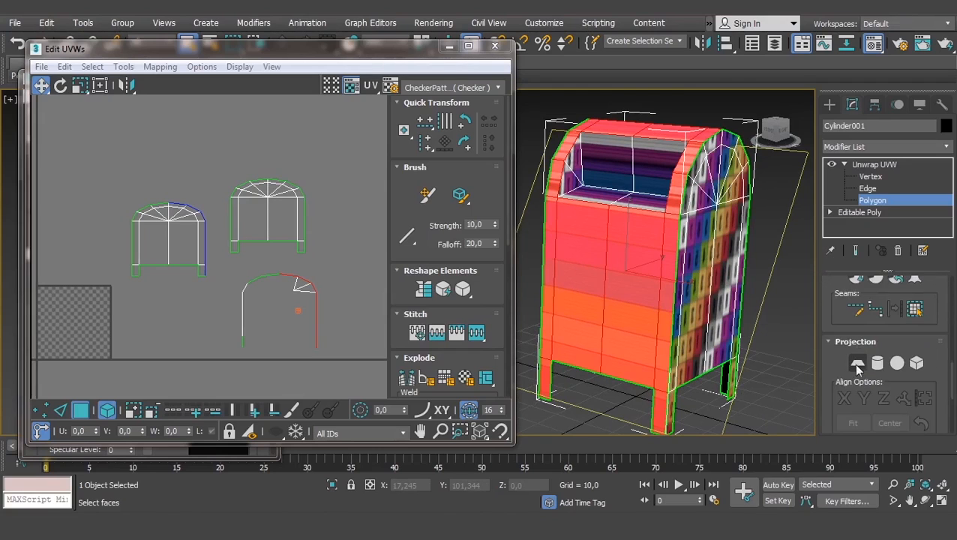
{"action": "left_click", "coordinate": [857, 364]}
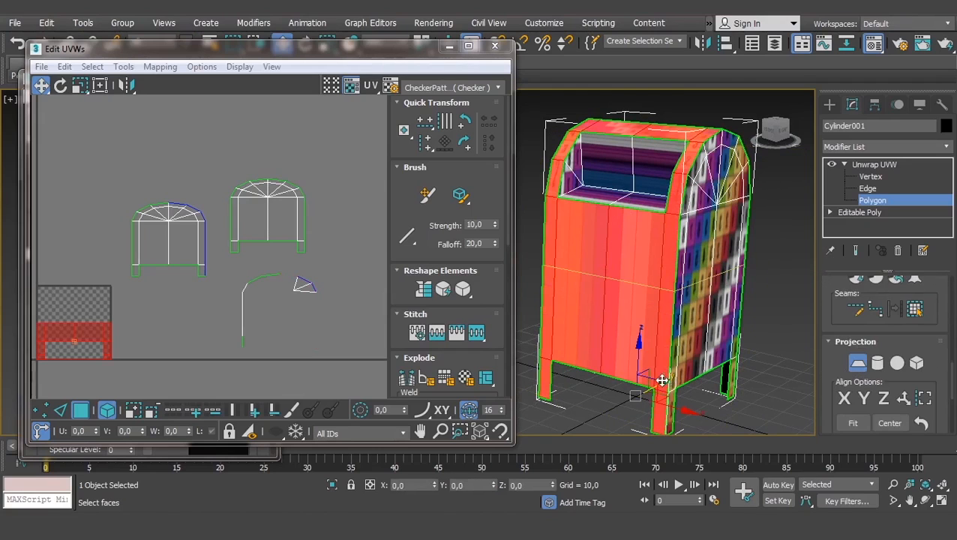
{"action": "left_click", "coordinate": [865, 400]}
{"action": "left_click", "coordinate": [859, 365]}
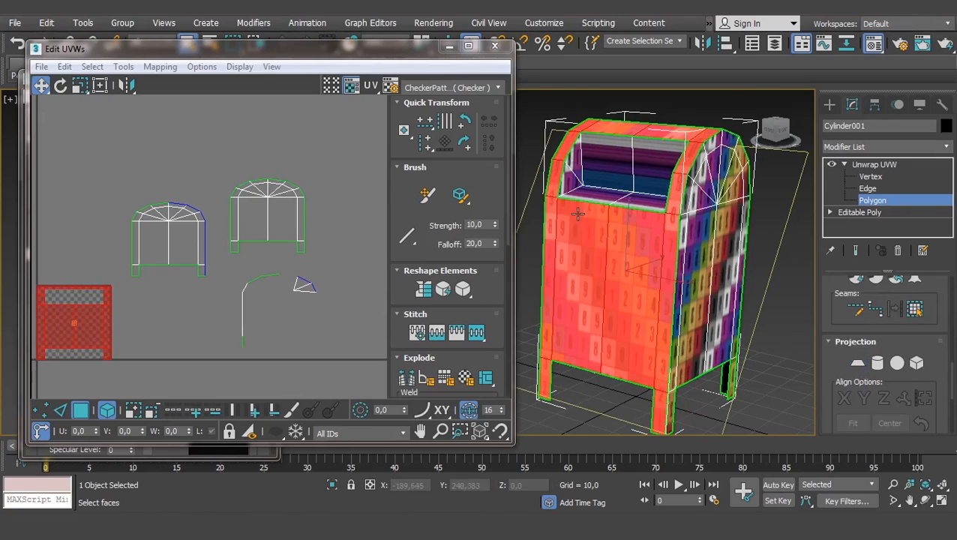
Deselect the polygons and inspect the number texture on the mailbox's front, around its opening and on the curved top
{"action": "middle_click_drag", "start_coordinate": [578, 213], "coordinate": [677, 235], "text": "alt"}
{"action": "left_click", "coordinate": [773, 334]}
{"action": "scroll", "coordinate": [750, 322], "scroll_direction": "up", "scroll_amount": 5}
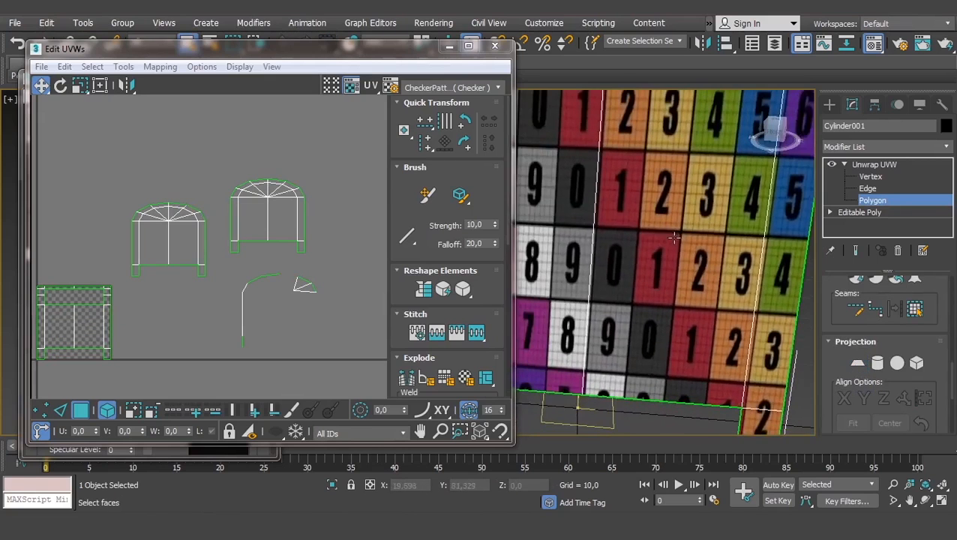
{"action": "middle_click_drag", "start_coordinate": [577, 245], "coordinate": [602, 267]}
{"action": "middle_click_drag", "start_coordinate": [668, 189], "coordinate": [695, 380]}
{"action": "middle_click_drag", "start_coordinate": [648, 144], "coordinate": [664, 275]}
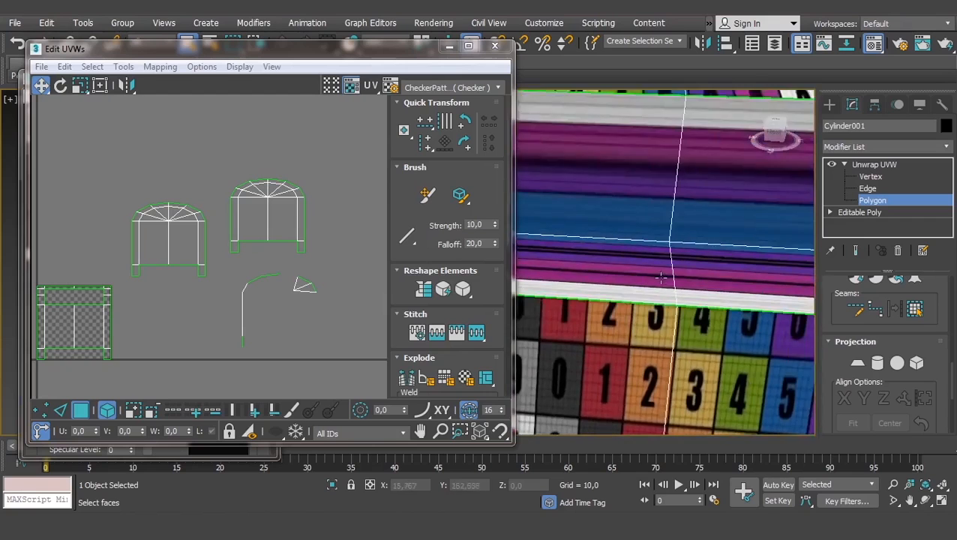
{"action": "scroll", "coordinate": [666, 193], "scroll_direction": "down", "scroll_amount": 3}
{"action": "middle_click_drag", "start_coordinate": [666, 192], "coordinate": [641, 215], "text": "alt"}
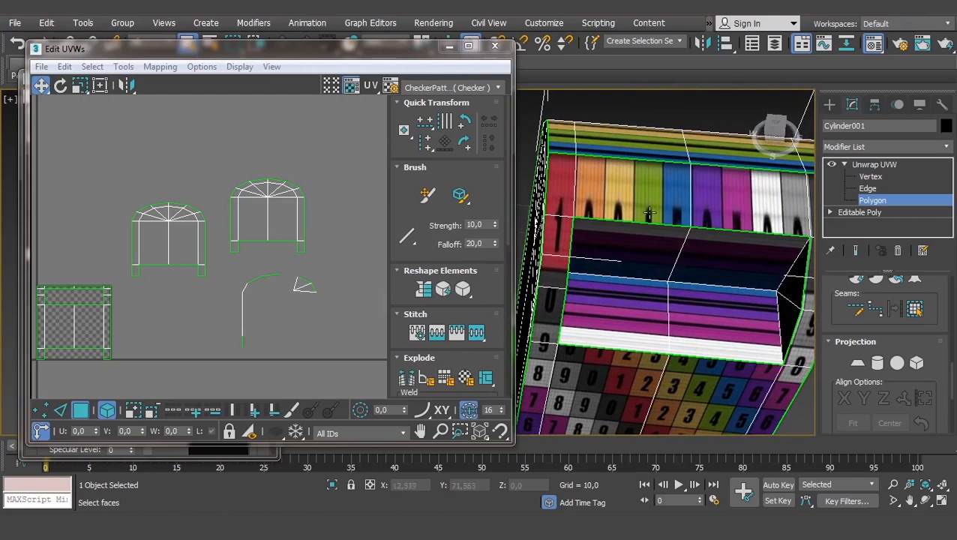
{"action": "scroll", "coordinate": [170, 243], "scroll_direction": "down", "scroll_amount": 4}
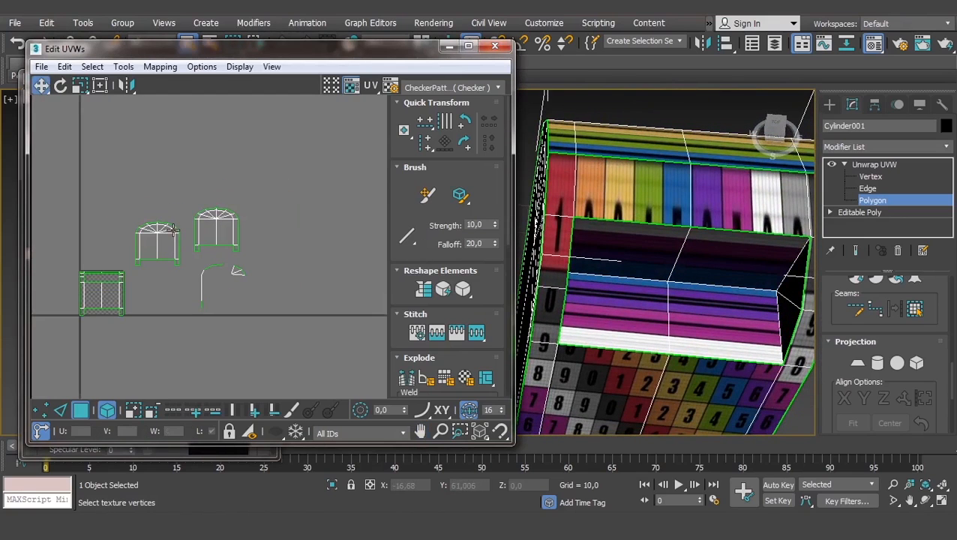
Select the left one of the two arched side shells and examine its stretched number texture on the mailbox
{"action": "middle_click_drag", "start_coordinate": [759, 355], "coordinate": [684, 240]}
{"action": "scroll", "coordinate": [637, 239], "scroll_direction": "down", "scroll_amount": 3}
{"action": "left_click", "coordinate": [208, 227]}
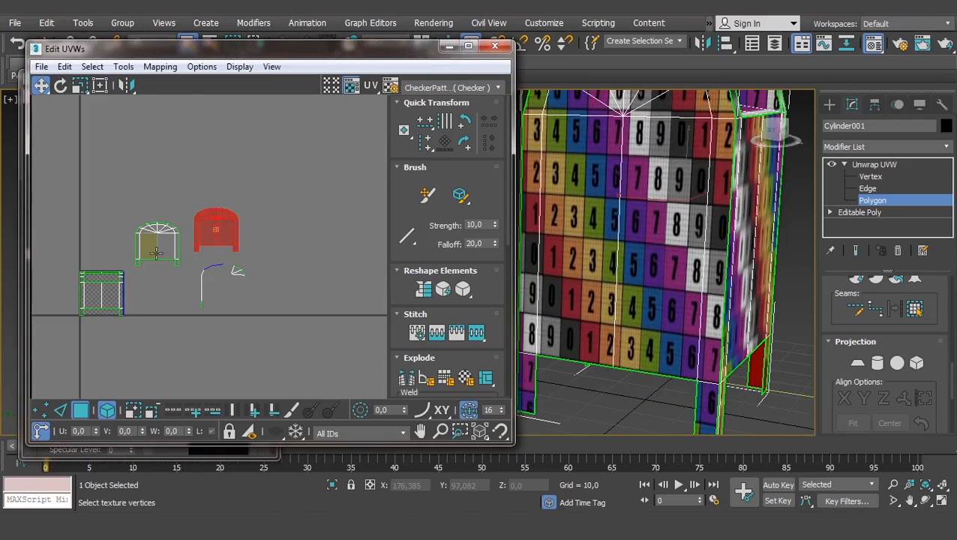
{"action": "left_click", "coordinate": [155, 248]}
{"action": "scroll", "coordinate": [177, 240], "scroll_direction": "up", "scroll_amount": 3}
{"action": "scroll", "coordinate": [632, 222], "scroll_direction": "down", "scroll_amount": 3}
{"action": "scroll", "coordinate": [633, 235], "scroll_direction": "up", "scroll_amount": 5}
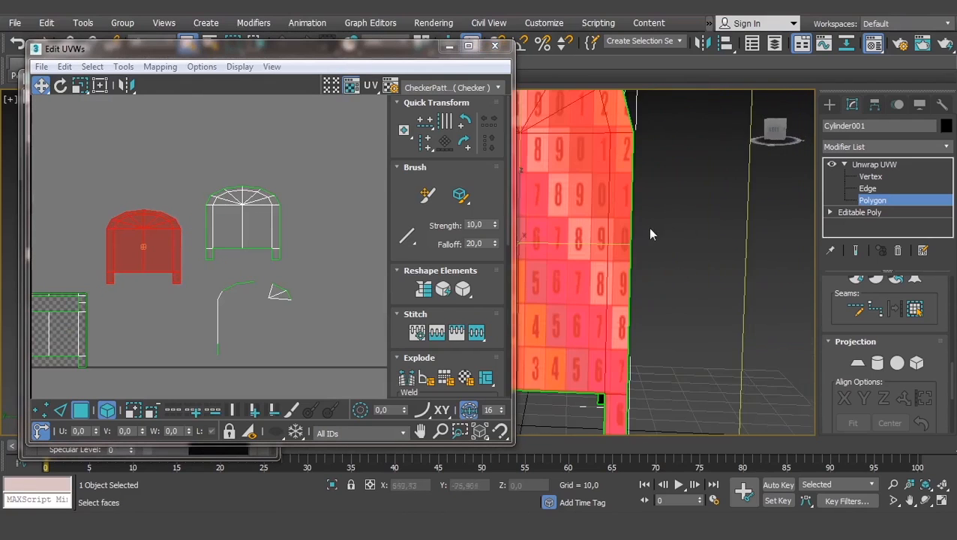
{"action": "scroll", "coordinate": [632, 231], "scroll_direction": "down", "scroll_amount": 3}
{"action": "scroll", "coordinate": [569, 238], "scroll_direction": "up", "scroll_amount": 4}
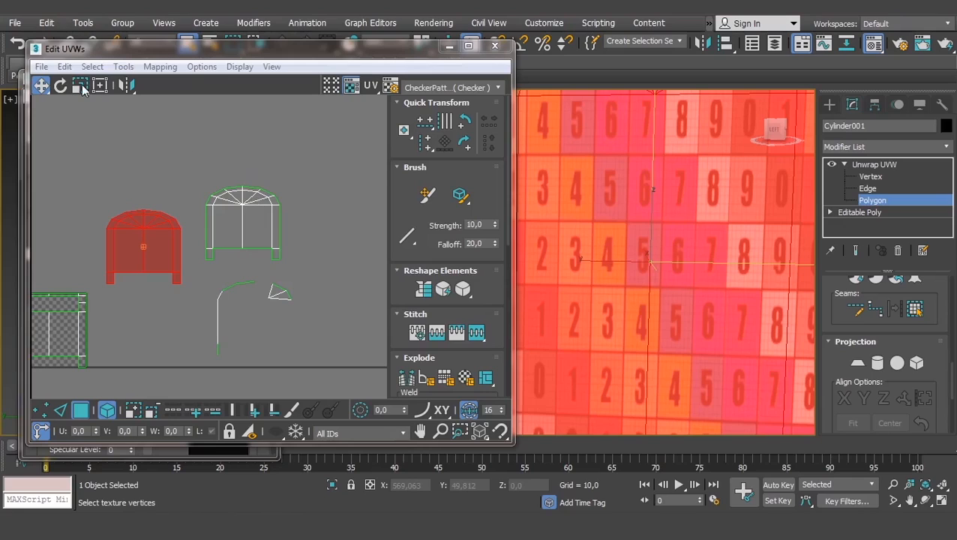
Try to correct the selected arched shell's proportions by scaling it vertically to about twice its height
{"action": "left_click", "coordinate": [81, 87]}
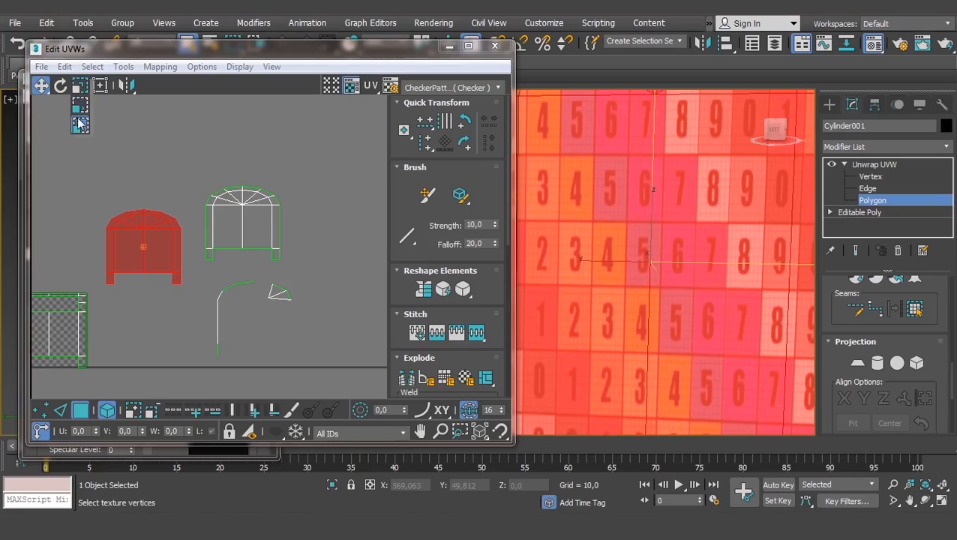
{"action": "left_click", "coordinate": [81, 126]}
{"action": "left_click", "coordinate": [81, 126]}
{"action": "left_click", "coordinate": [145, 242]}
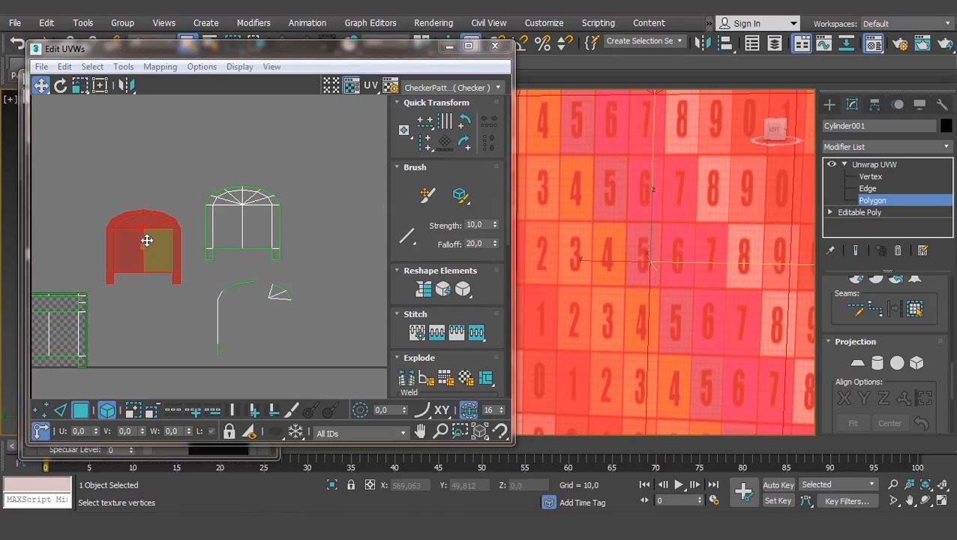
{"action": "scroll", "coordinate": [146, 242], "scroll_direction": "up", "scroll_amount": 3}
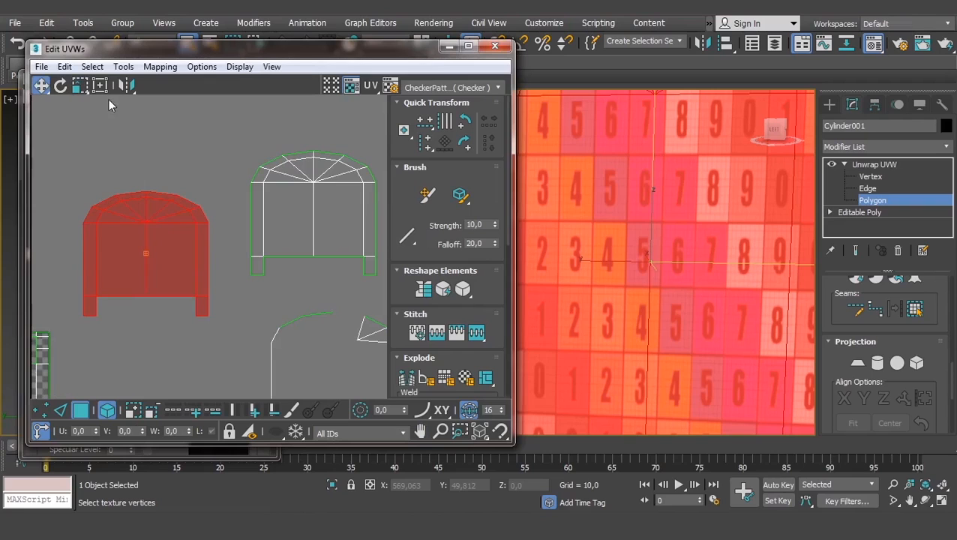
{"action": "left_click", "coordinate": [81, 86]}
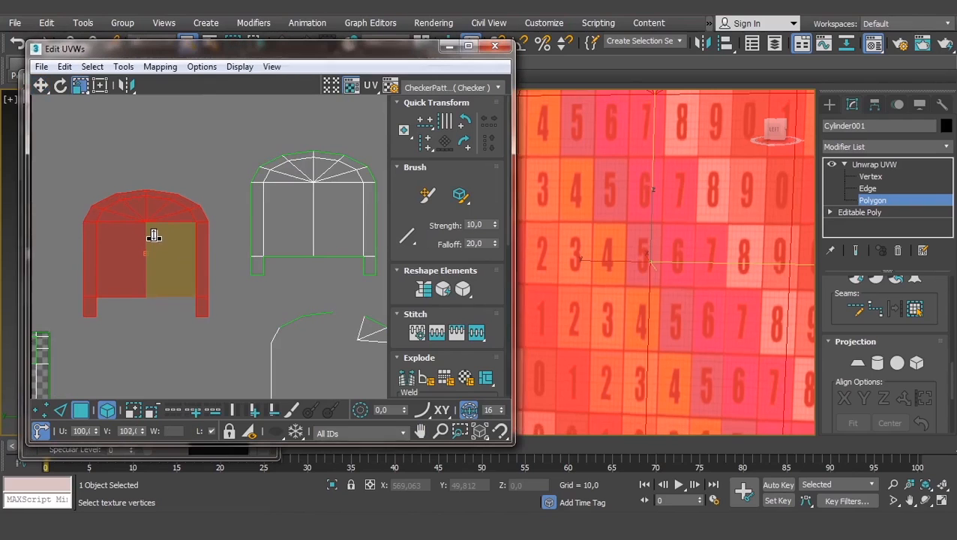
{"action": "left_click_drag", "start_coordinate": [155, 234], "coordinate": [162, 203]}
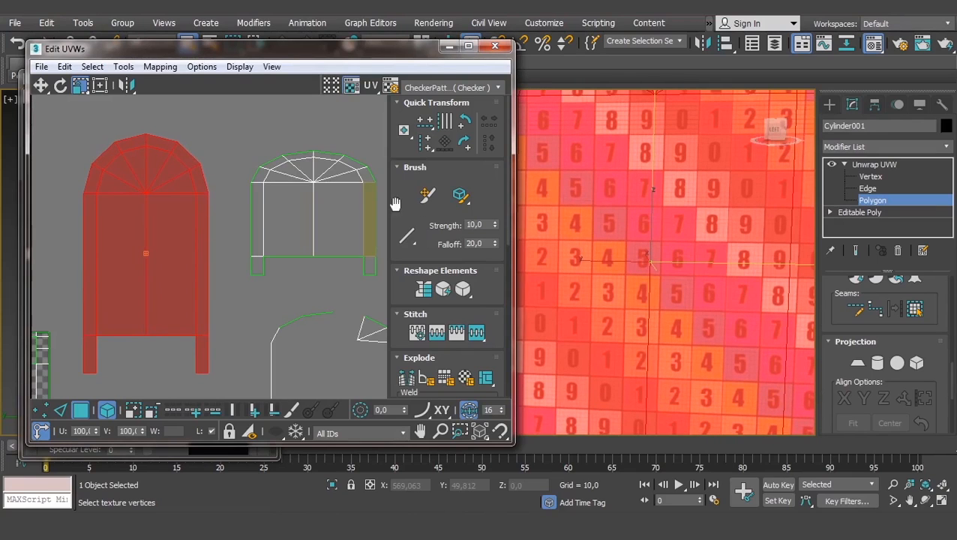
Check the number texture on the scaled side of the mailbox and undo the vertical scaling
{"action": "scroll", "coordinate": [697, 257], "scroll_direction": "down", "scroll_amount": 5}
{"action": "scroll", "coordinate": [701, 257], "scroll_direction": "up", "scroll_amount": 2}
{"action": "scroll", "coordinate": [701, 257], "scroll_direction": "up", "scroll_amount": 6}
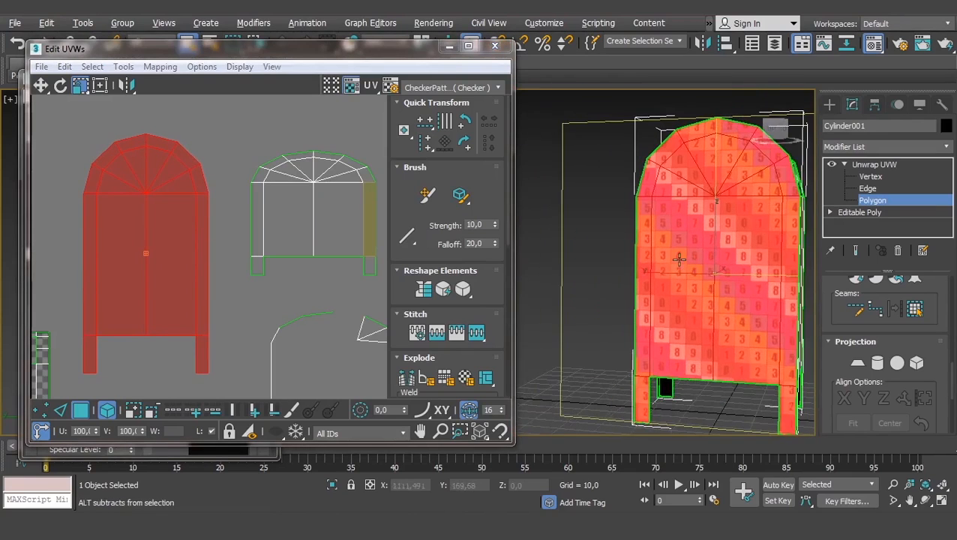
{"action": "scroll", "coordinate": [718, 246], "scroll_direction": "down", "scroll_amount": 3}
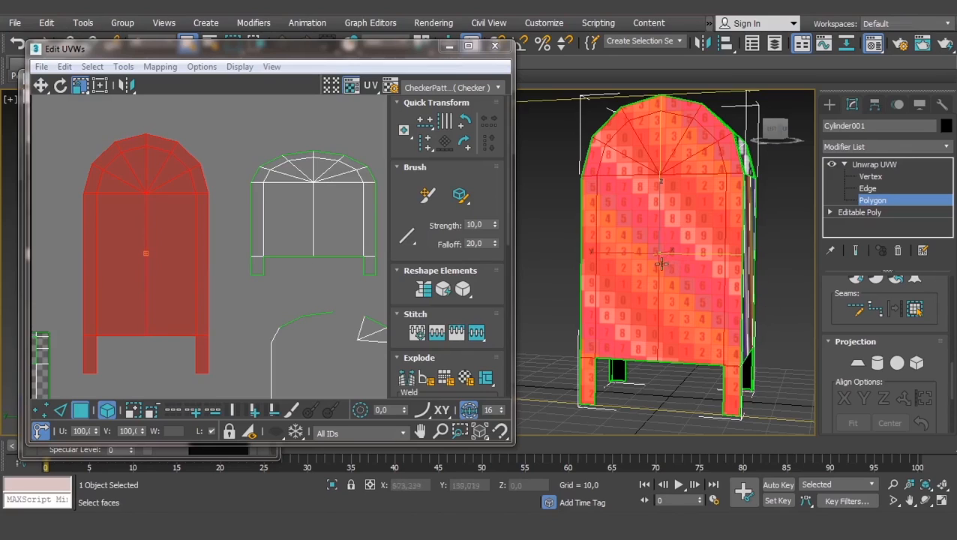
{"action": "left_click_drag", "start_coordinate": [234, 318], "coordinate": [237, 330]}
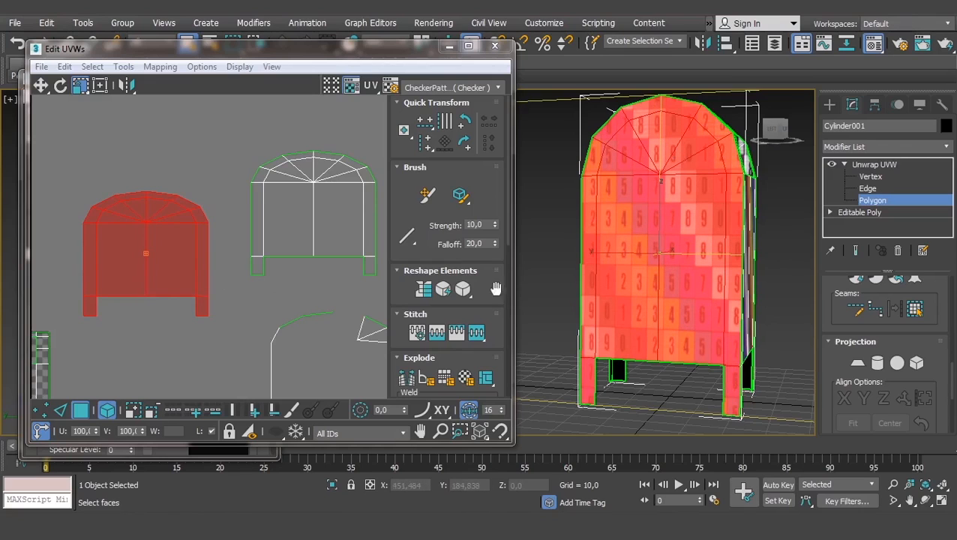
Open the Relax tool for the selected arched shell and choose relaxing by polygon angles
{"action": "left_click", "coordinate": [124, 67]}
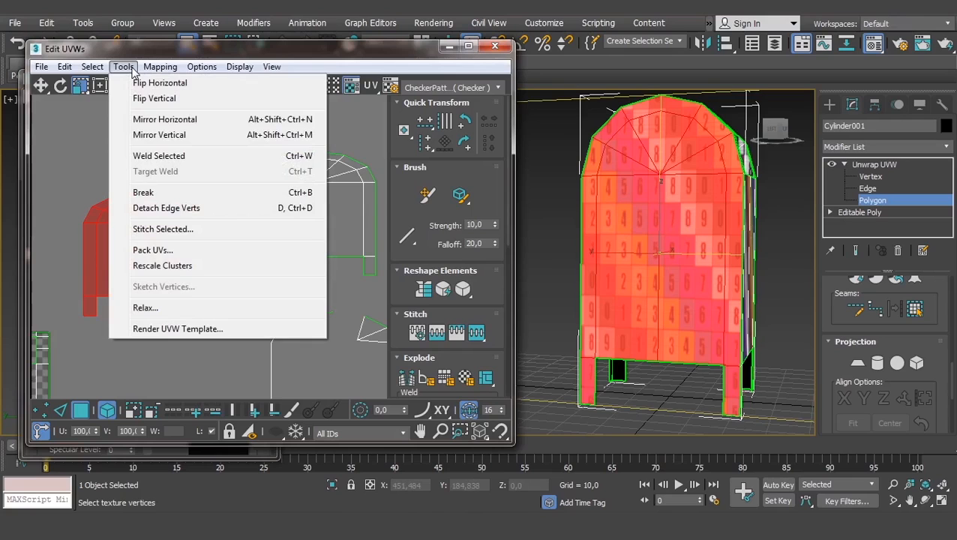
{"action": "left_click", "coordinate": [145, 308]}
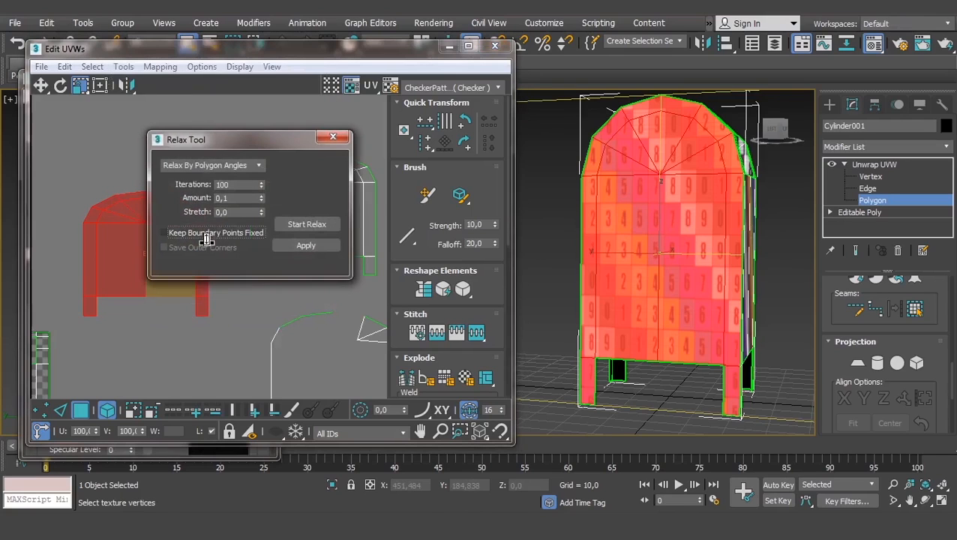
{"action": "left_click_drag", "start_coordinate": [248, 138], "coordinate": [198, 82]}
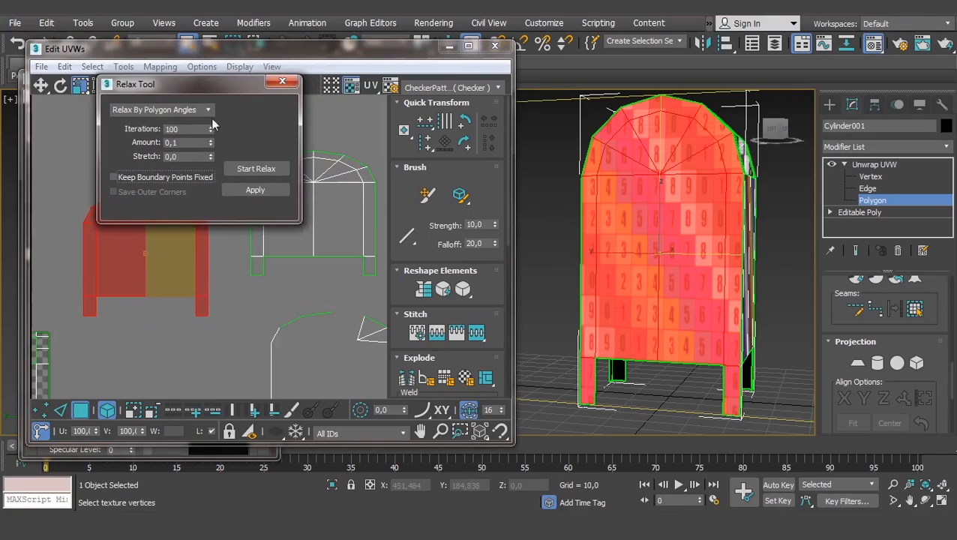
{"action": "left_click", "coordinate": [209, 110]}
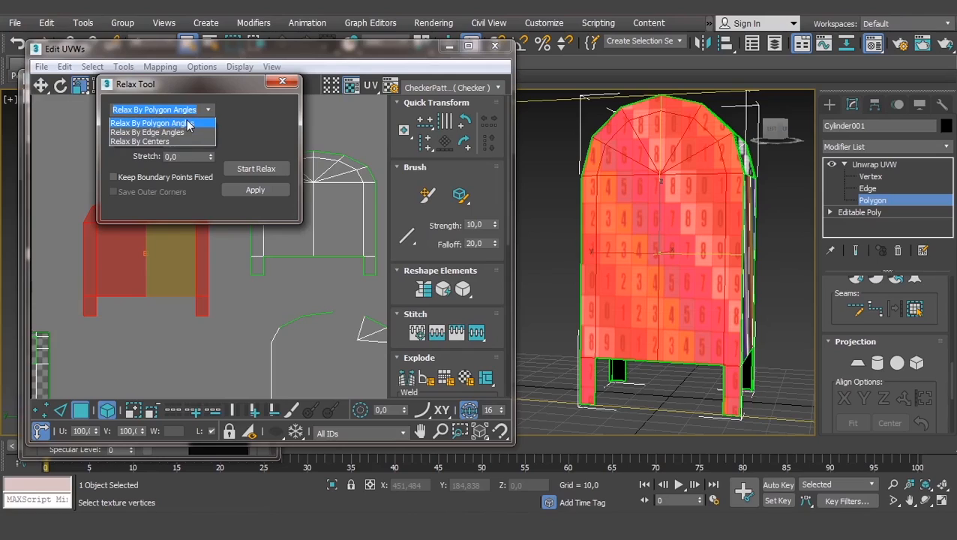
{"action": "left_click", "coordinate": [189, 125]}
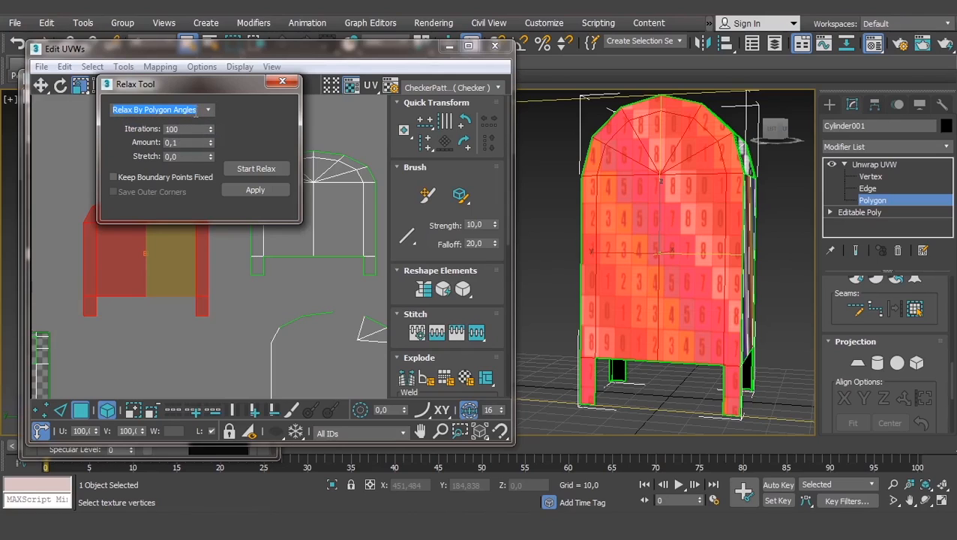
Run the relax on the selected arched shell, stop it and check the number texture on that side of the mailbox
{"action": "left_click", "coordinate": [255, 169]}
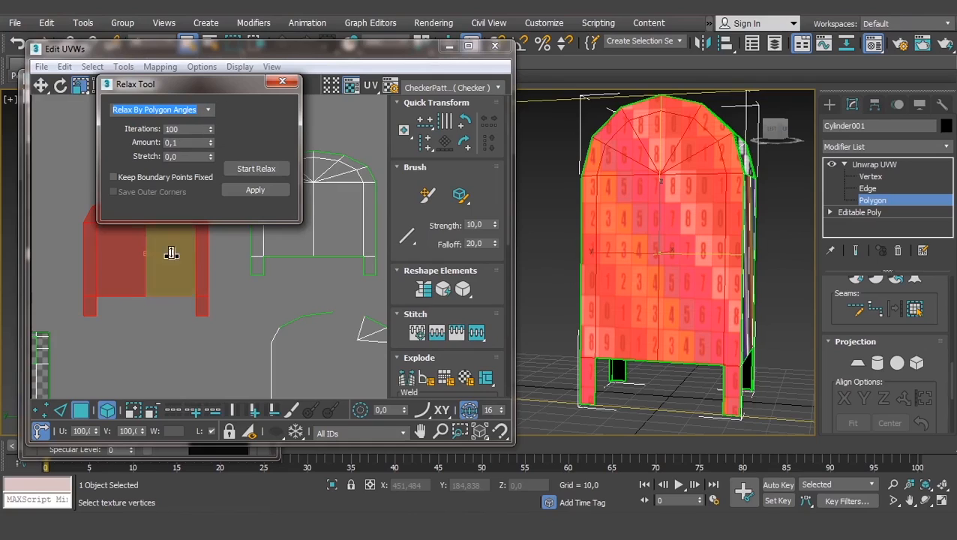
{"action": "left_click", "coordinate": [255, 170]}
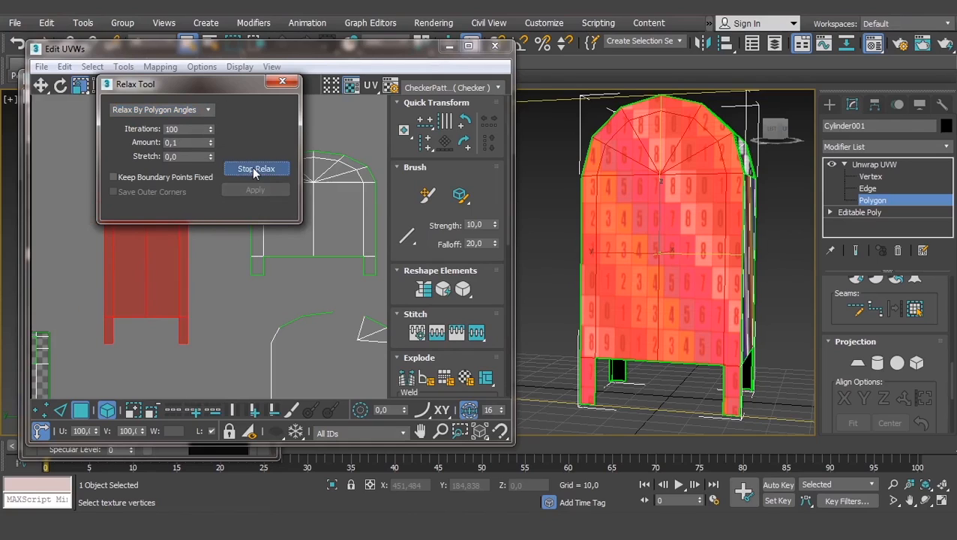
{"action": "left_click", "coordinate": [255, 169]}
{"action": "left_click_drag", "start_coordinate": [212, 81], "coordinate": [339, 71]}
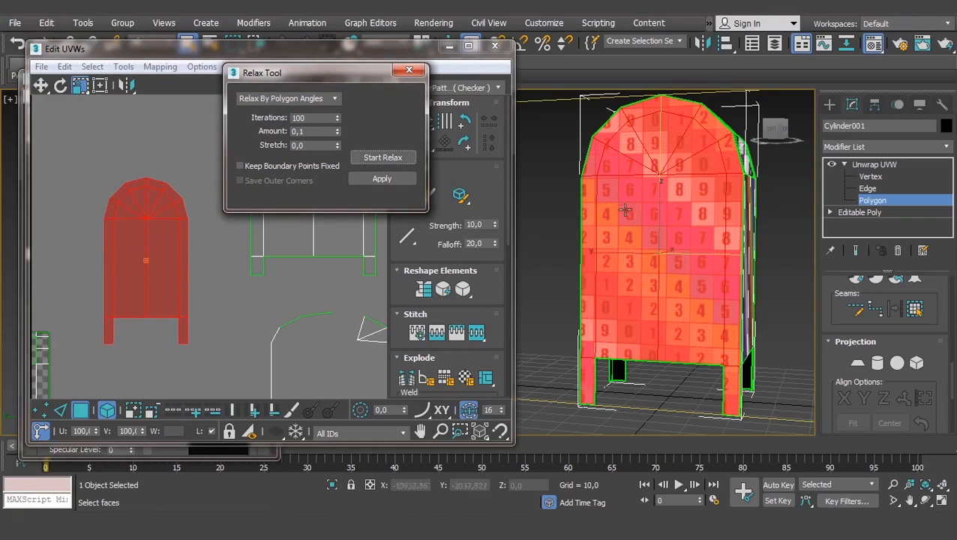
{"action": "scroll", "coordinate": [645, 270], "scroll_direction": "up", "scroll_amount": 5}
{"action": "middle_click_drag", "start_coordinate": [621, 271], "coordinate": [692, 277], "text": "alt"}
{"action": "scroll", "coordinate": [600, 269], "scroll_direction": "down", "scroll_amount": 3}
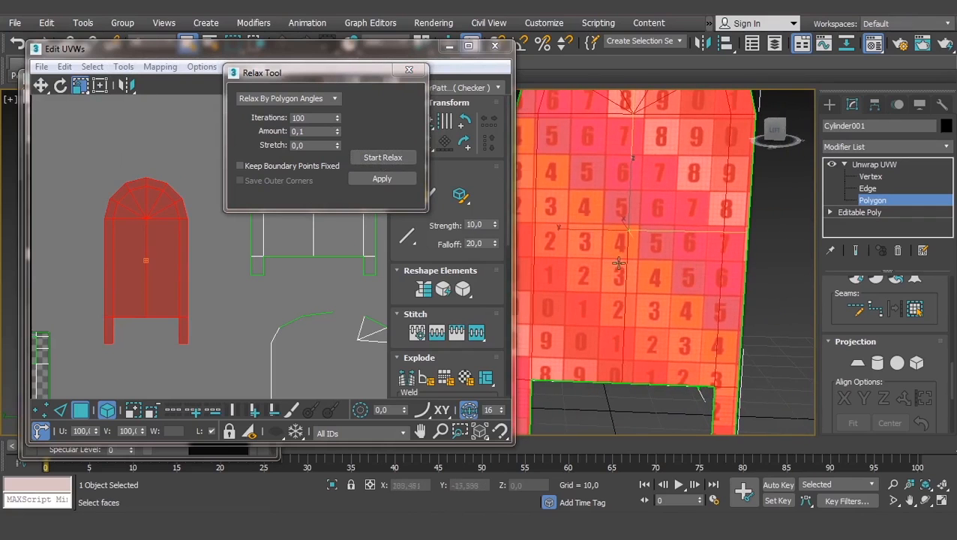
{"action": "scroll", "coordinate": [619, 261], "scroll_direction": "up", "scroll_amount": 5}
{"action": "scroll", "coordinate": [664, 211], "scroll_direction": "down", "scroll_amount": 5}
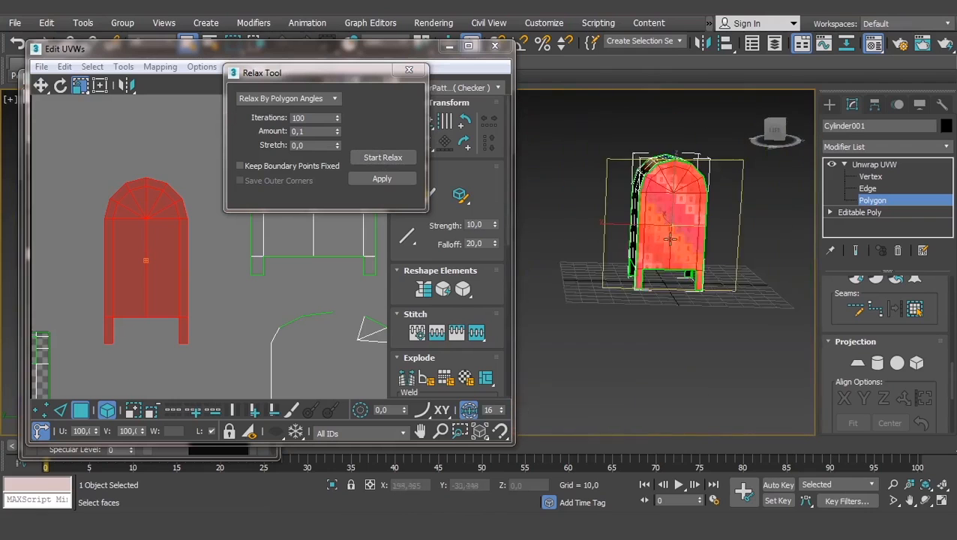
Relax the other arched side shell by polygon angles and move it slightly up and to the right
{"action": "middle_click_drag", "start_coordinate": [665, 210], "coordinate": [386, 273], "text": "alt"}
{"action": "scroll", "coordinate": [183, 342], "scroll_direction": "down", "scroll_amount": 3}
{"action": "middle_click_drag", "start_coordinate": [297, 285], "coordinate": [228, 314]}
{"action": "scroll", "coordinate": [227, 313], "scroll_direction": "up", "scroll_amount": 3}
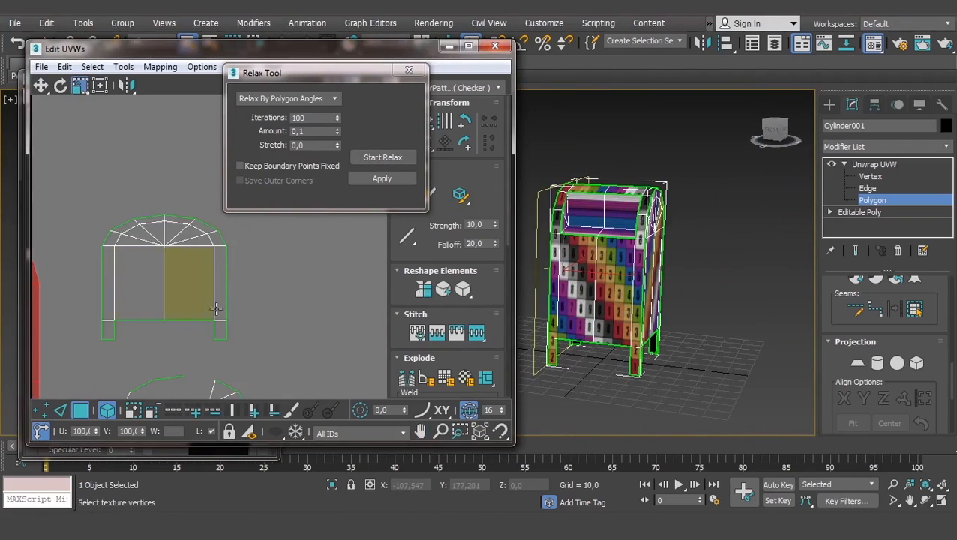
{"action": "left_click", "coordinate": [182, 280]}
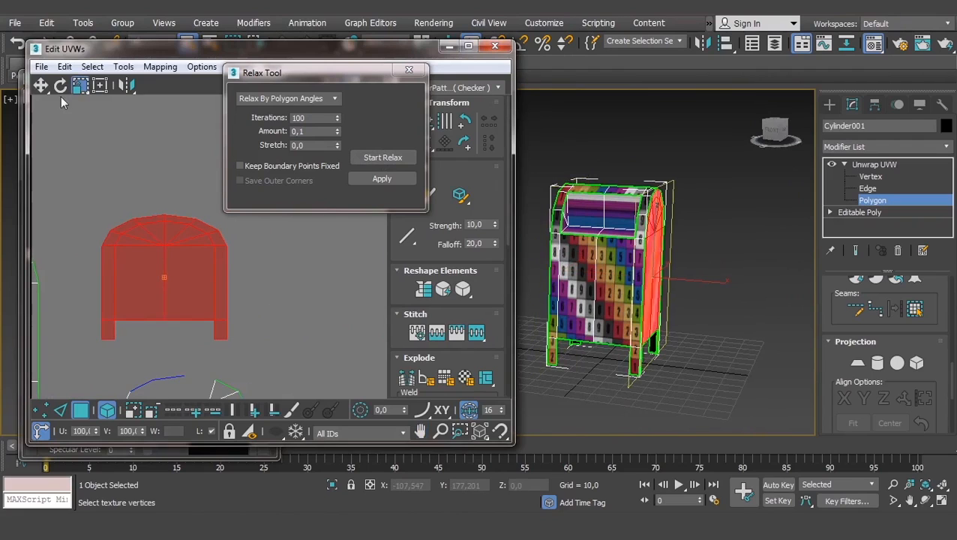
{"action": "left_click", "coordinate": [41, 85]}
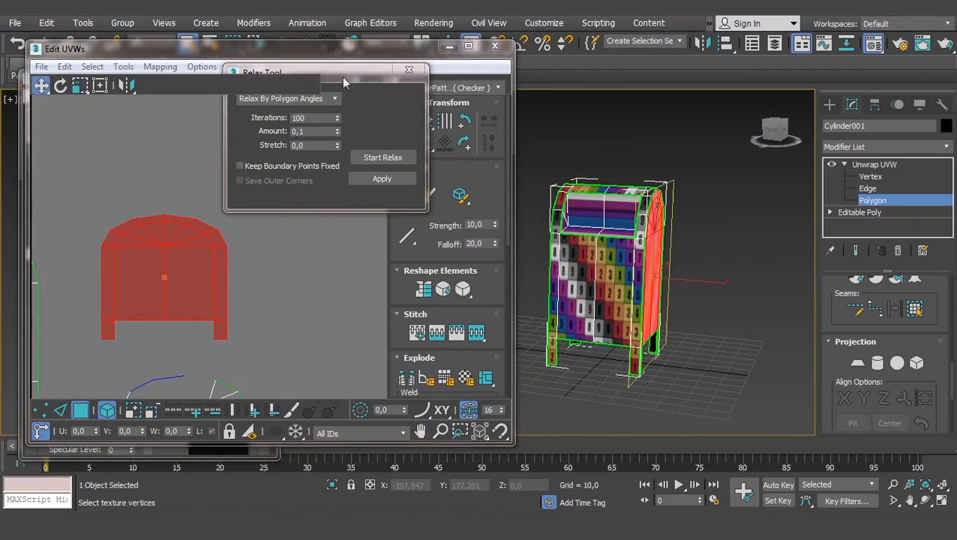
{"action": "left_click_drag", "start_coordinate": [342, 76], "coordinate": [343, 86]}
{"action": "left_click", "coordinate": [374, 168]}
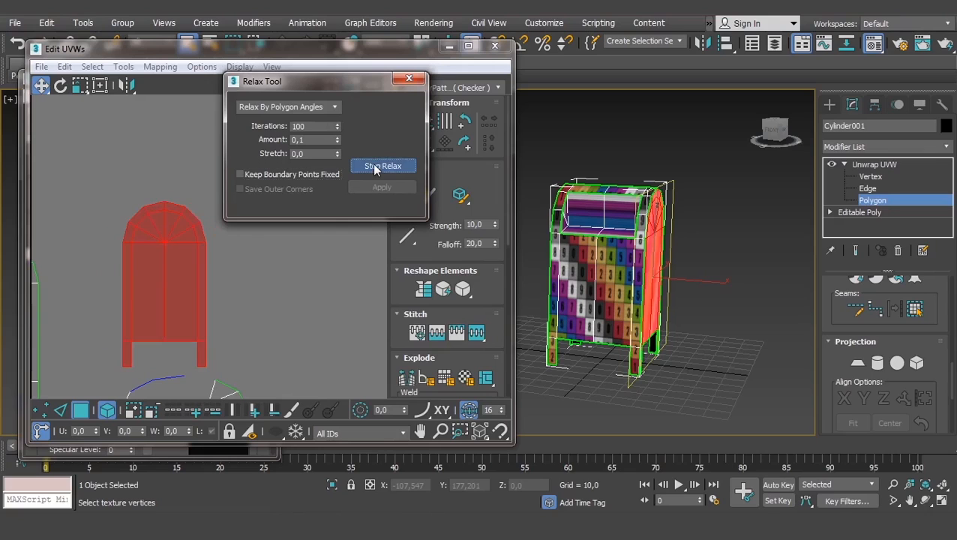
{"action": "left_click", "coordinate": [375, 168]}
{"action": "left_click", "coordinate": [209, 296]}
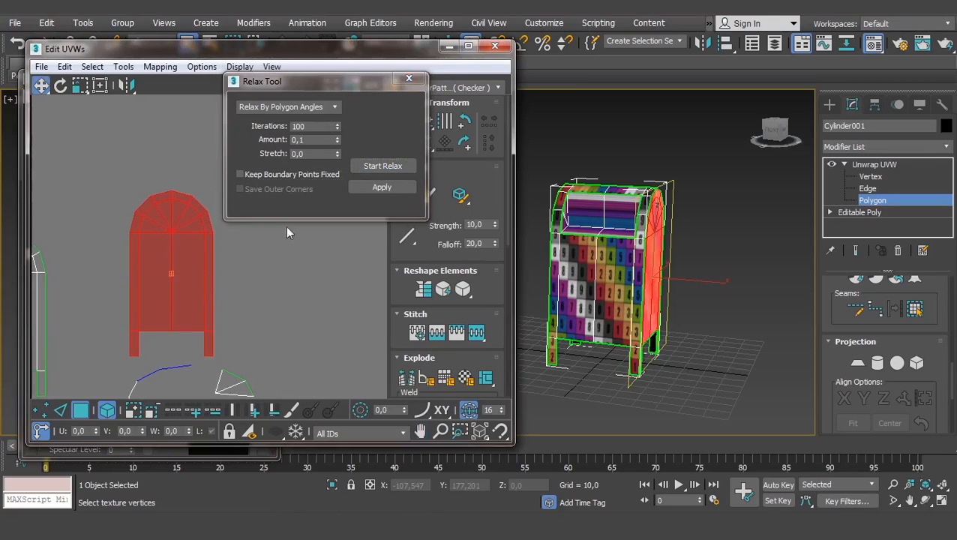
Compare the number texture on the second arched side before and after relaxing by undoing and restoring the relax
{"action": "scroll", "coordinate": [554, 303], "scroll_direction": "up", "scroll_amount": 5}
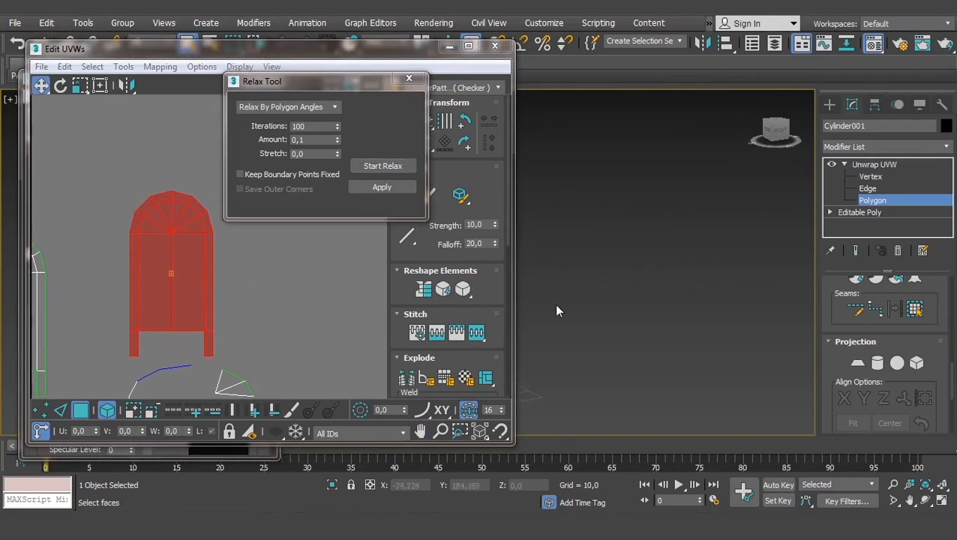
{"action": "scroll", "coordinate": [617, 283], "scroll_direction": "up", "scroll_amount": 3}
{"action": "middle_click_drag", "start_coordinate": [617, 284], "coordinate": [802, 258]}
{"action": "scroll", "coordinate": [630, 240], "scroll_direction": "down", "scroll_amount": 3}
{"action": "middle_click_drag", "start_coordinate": [630, 240], "coordinate": [646, 262], "text": "alt"}
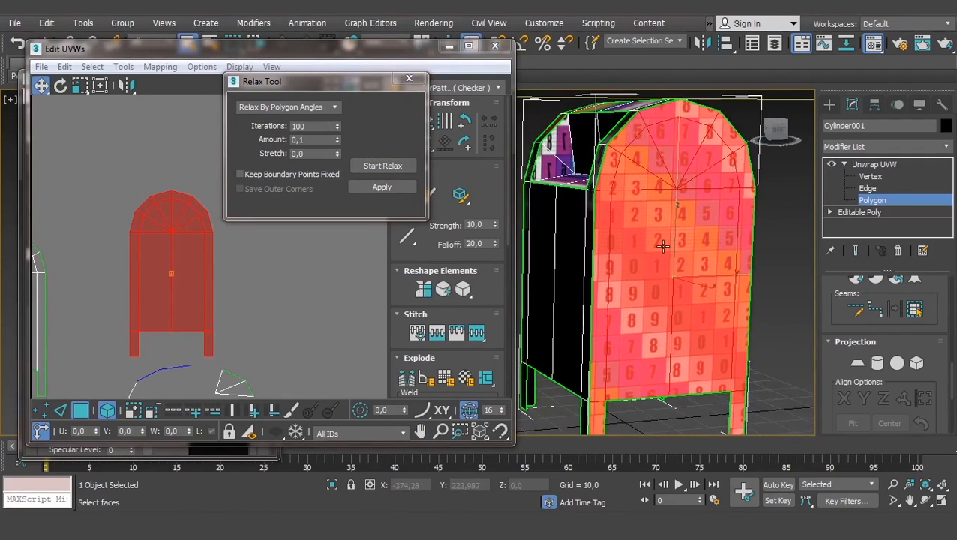
{"action": "key", "text": "ctrl+z"}
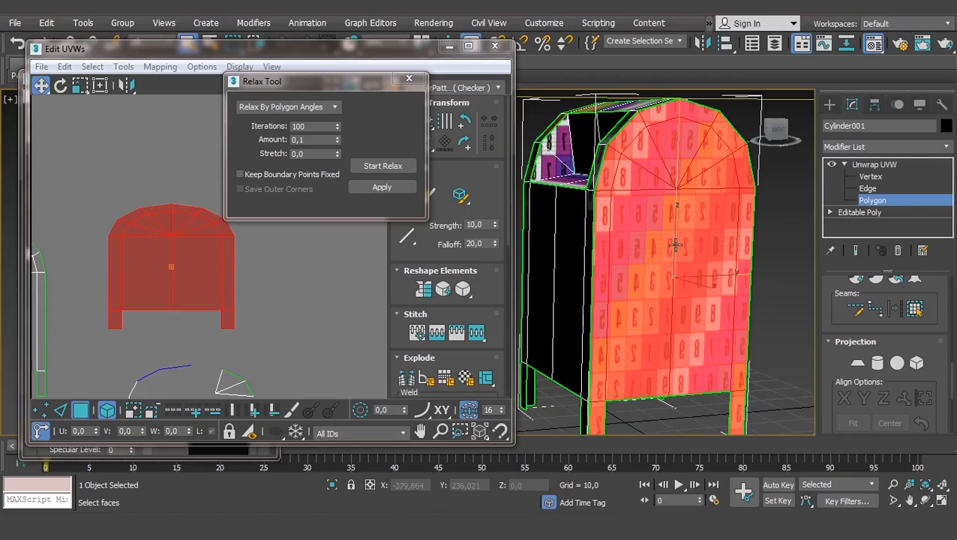
{"action": "key", "text": "ctrl+z"}
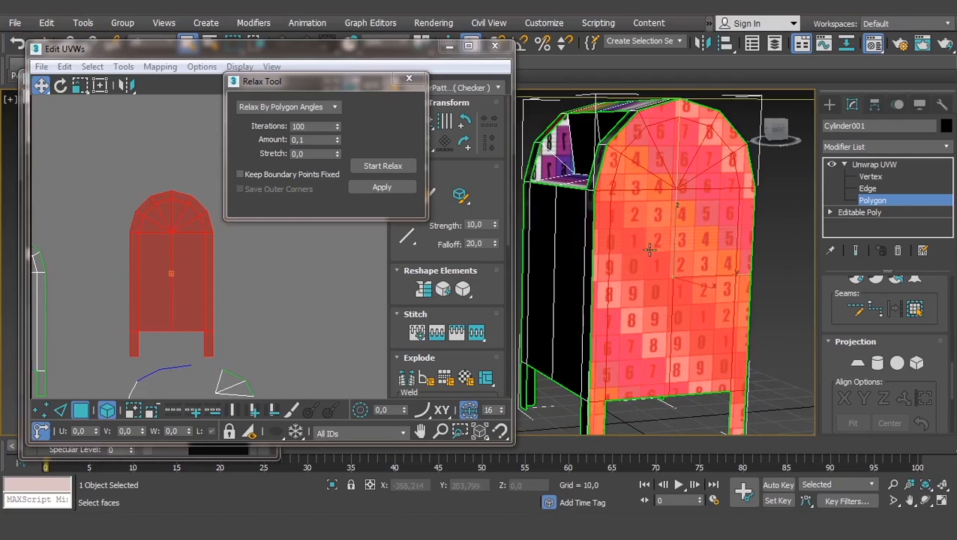
Select the mailbox's front shell in the checkered UV tile and relax it by polygon angles
{"action": "middle_click_drag", "start_coordinate": [655, 350], "coordinate": [631, 296], "text": "alt"}
{"action": "scroll", "coordinate": [717, 282], "scroll_direction": "down", "scroll_amount": 5}
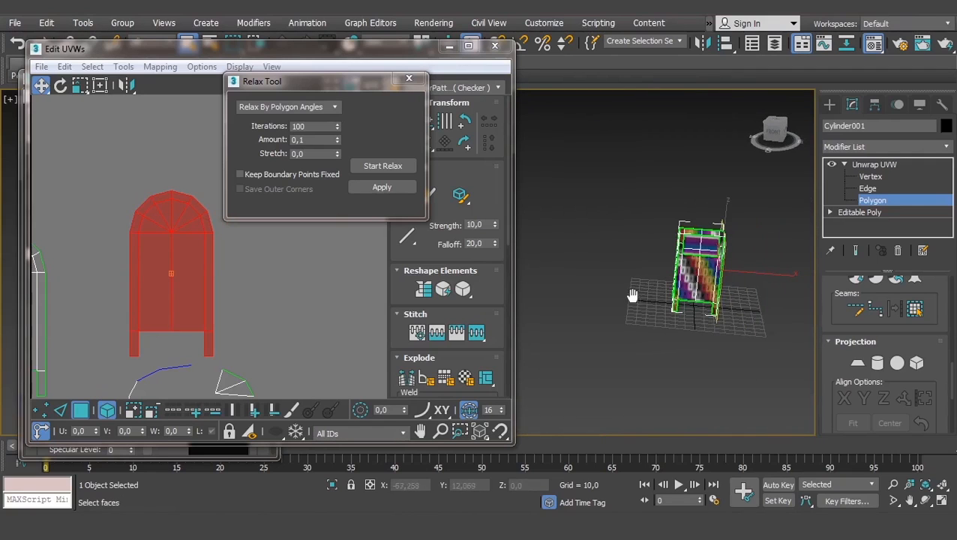
{"action": "middle_click_drag", "start_coordinate": [171, 363], "coordinate": [267, 296]}
{"action": "scroll", "coordinate": [267, 296], "scroll_direction": "down", "scroll_amount": 5}
{"action": "middle_click_drag", "start_coordinate": [135, 325], "coordinate": [214, 307]}
{"action": "scroll", "coordinate": [215, 308], "scroll_direction": "up", "scroll_amount": 3}
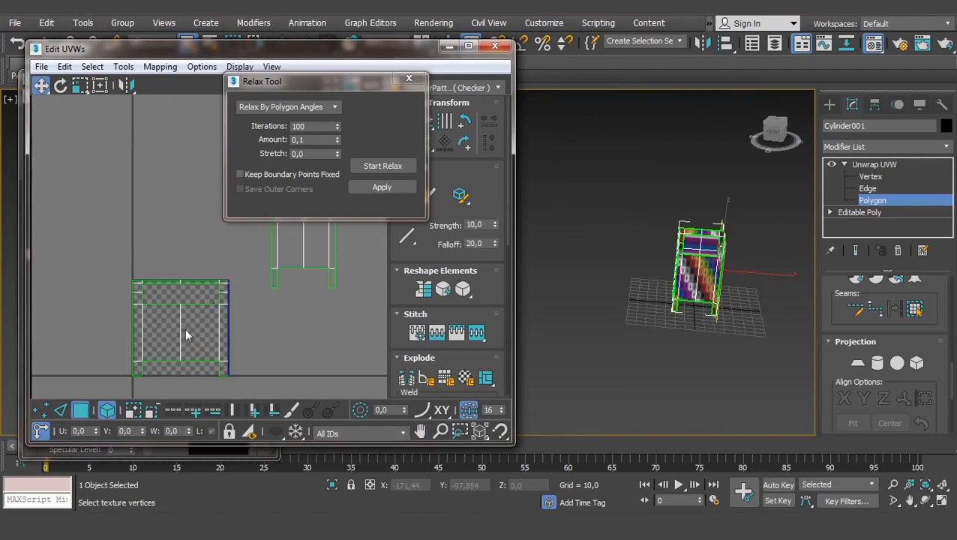
{"action": "left_click", "coordinate": [207, 313]}
{"action": "scroll", "coordinate": [731, 251], "scroll_direction": "up", "scroll_amount": 8}
{"action": "middle_click_drag", "start_coordinate": [582, 310], "coordinate": [658, 273]}
{"action": "middle_click_drag", "start_coordinate": [642, 321], "coordinate": [633, 258]}
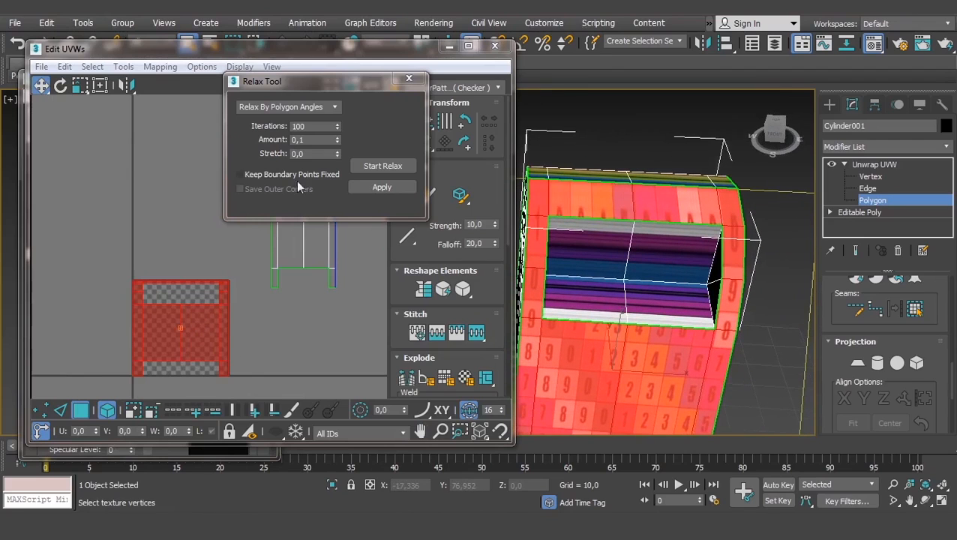
{"action": "left_click", "coordinate": [381, 166]}
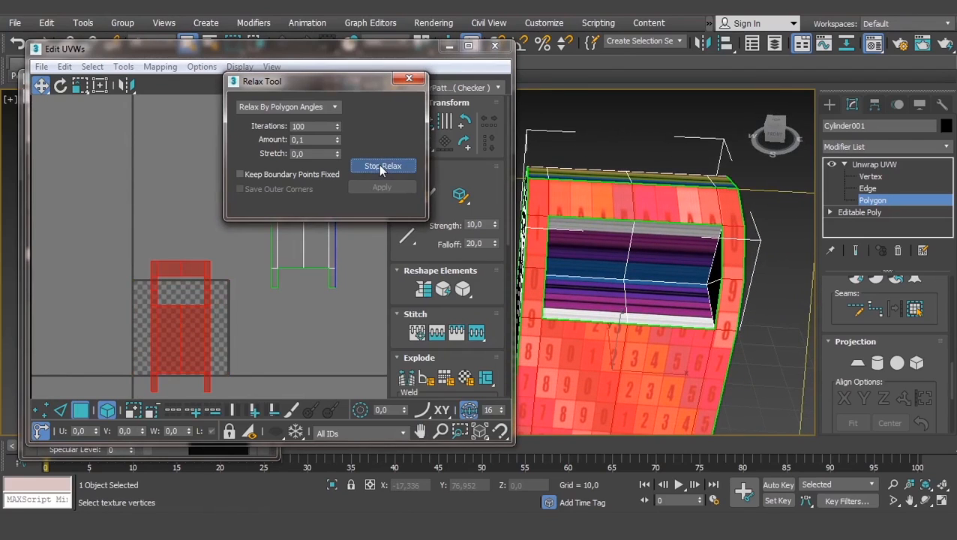
{"action": "left_click", "coordinate": [381, 170]}
{"action": "middle_click_drag", "start_coordinate": [583, 190], "coordinate": [611, 158]}
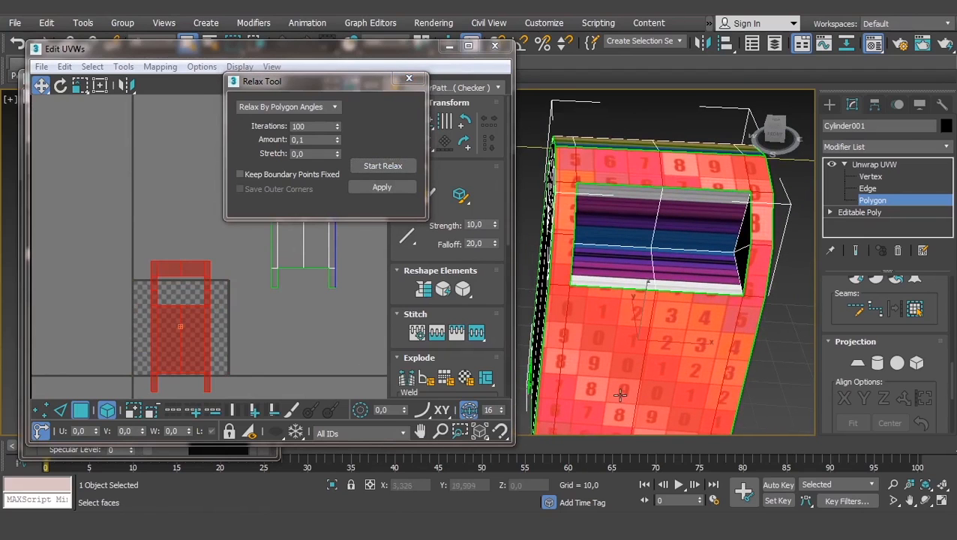
Select the collapsed curved UV strip that belongs to the mailbox's back and top shell
{"action": "scroll", "coordinate": [320, 316], "scroll_direction": "down", "scroll_amount": 4}
{"action": "scroll", "coordinate": [713, 328], "scroll_direction": "down", "scroll_amount": 5}
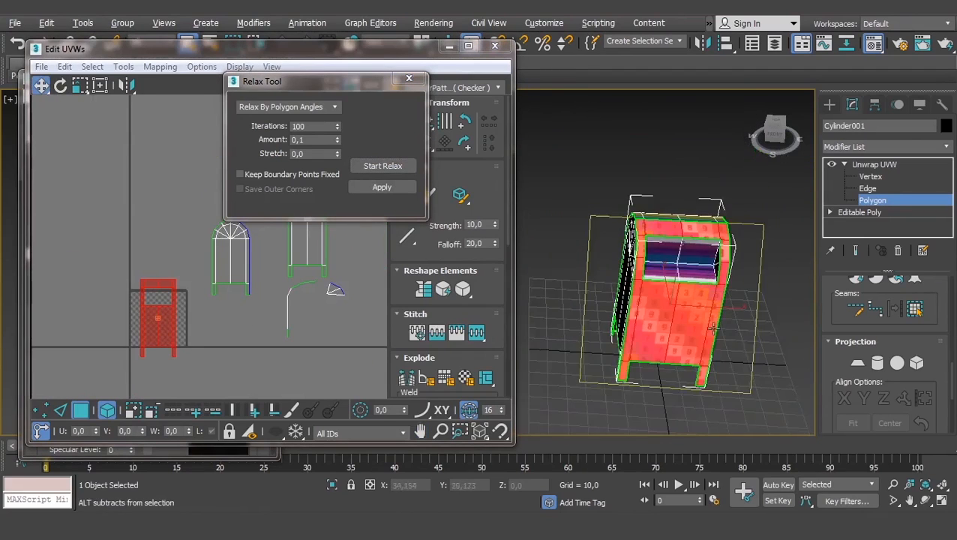
{"action": "scroll", "coordinate": [713, 327], "scroll_direction": "down", "scroll_amount": 3}
{"action": "scroll", "coordinate": [335, 294], "scroll_direction": "up", "scroll_amount": 5}
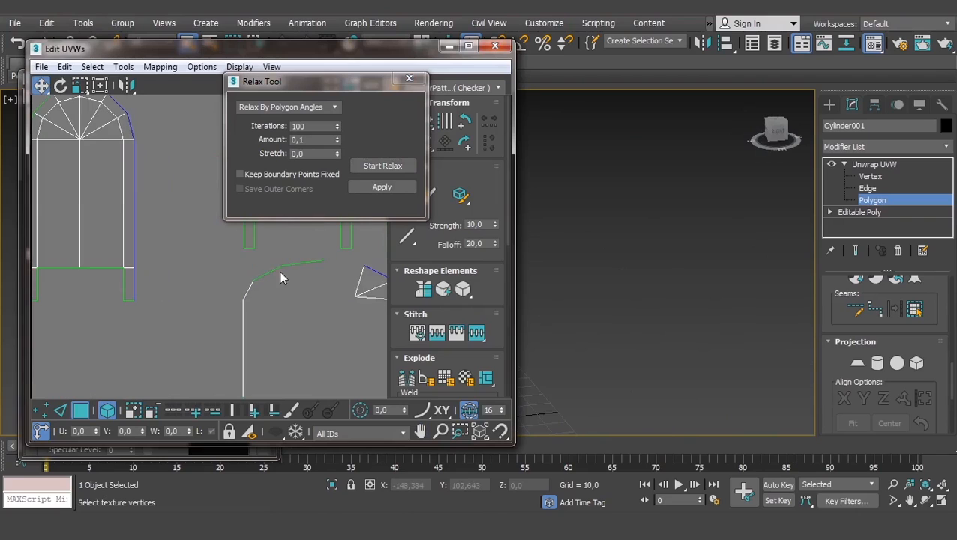
{"action": "left_click_drag", "start_coordinate": [333, 266], "coordinate": [205, 394]}
{"action": "scroll", "coordinate": [289, 341], "scroll_direction": "down", "scroll_amount": 3}
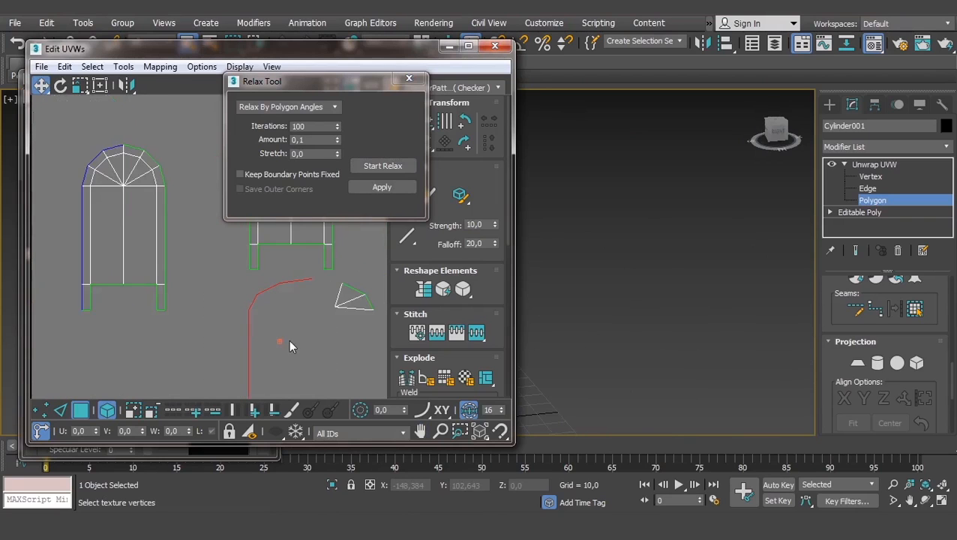
{"action": "middle_click_drag", "start_coordinate": [289, 342], "coordinate": [293, 256]}
{"action": "scroll", "coordinate": [620, 315], "scroll_direction": "up", "scroll_amount": 6}
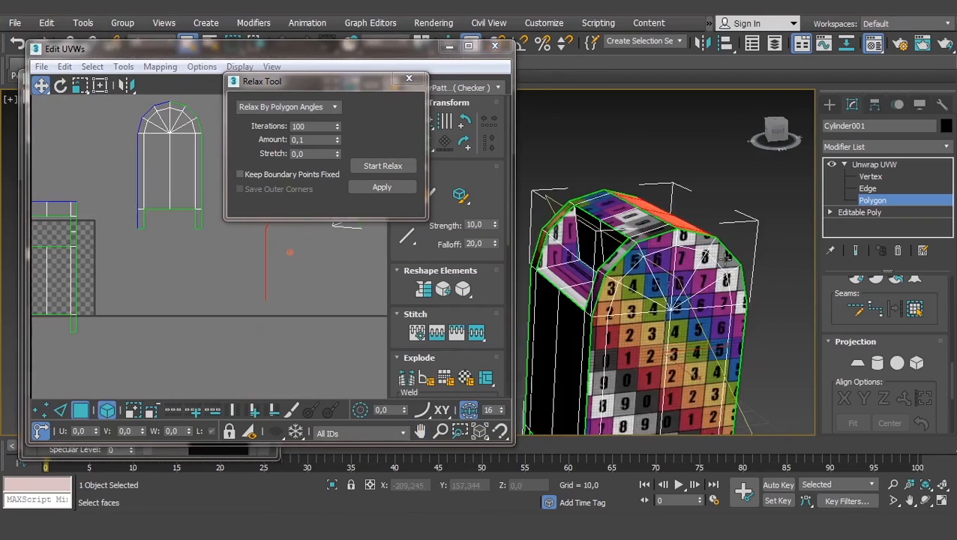
{"action": "middle_click_drag", "start_coordinate": [288, 250], "coordinate": [265, 316]}
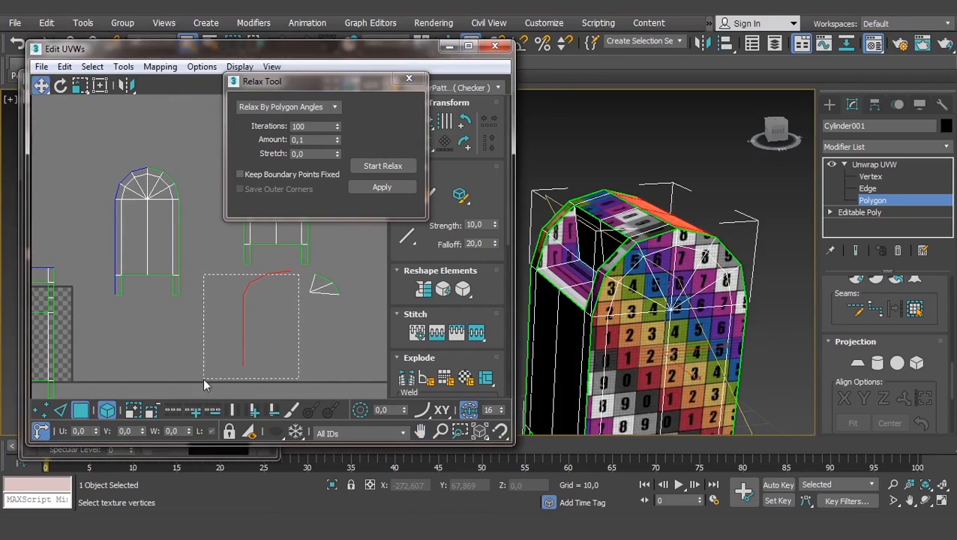
{"action": "scroll", "coordinate": [679, 278], "scroll_direction": "down", "scroll_amount": 3}
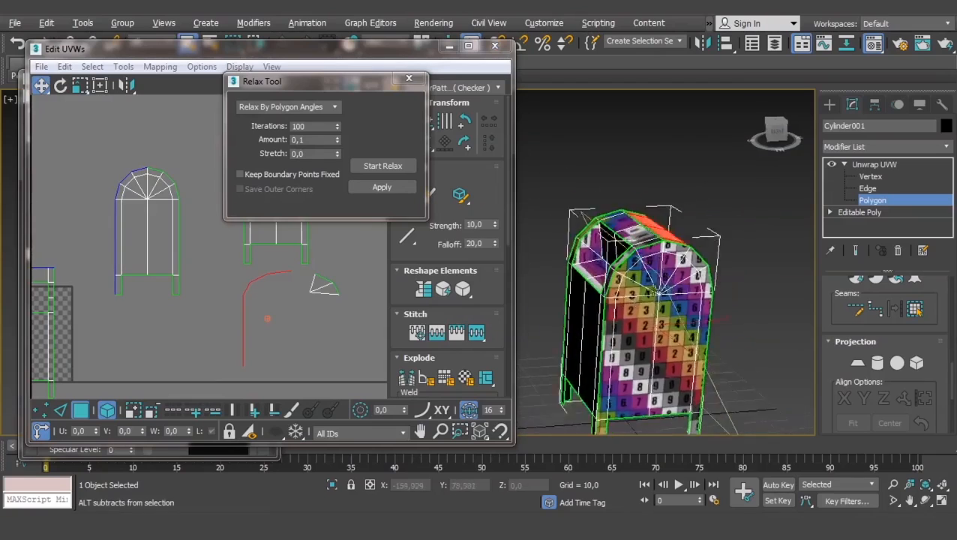
{"action": "middle_click_drag", "start_coordinate": [675, 280], "coordinate": [599, 274], "text": "alt"}
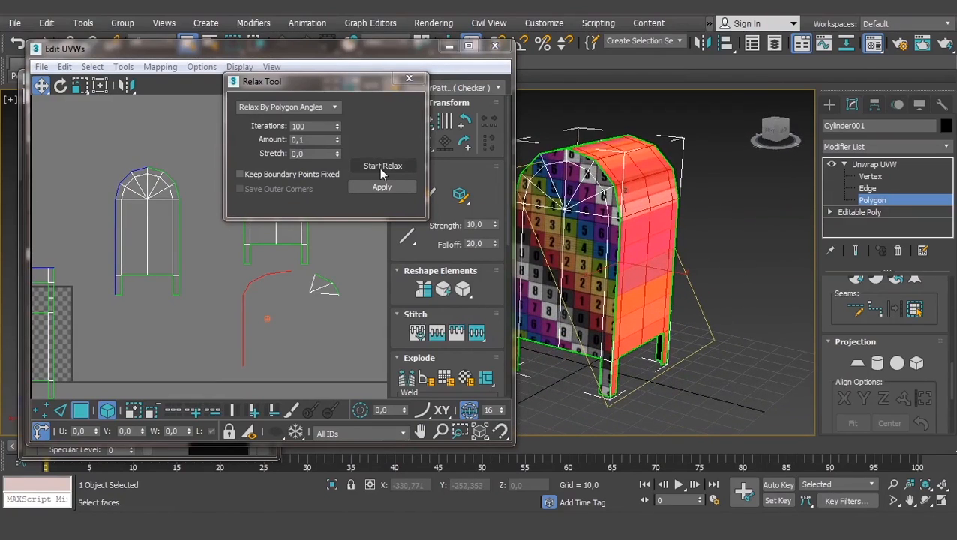
Apply planar mapping to the back shell and move its UVs out to the right of the checkered tile
{"action": "left_click", "coordinate": [857, 364]}
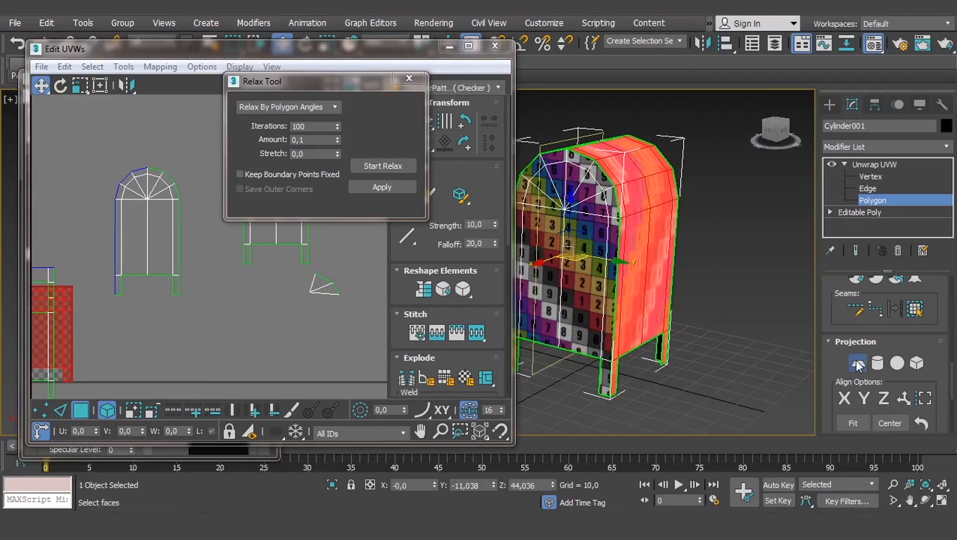
{"action": "middle_click_drag", "start_coordinate": [160, 363], "coordinate": [302, 354]}
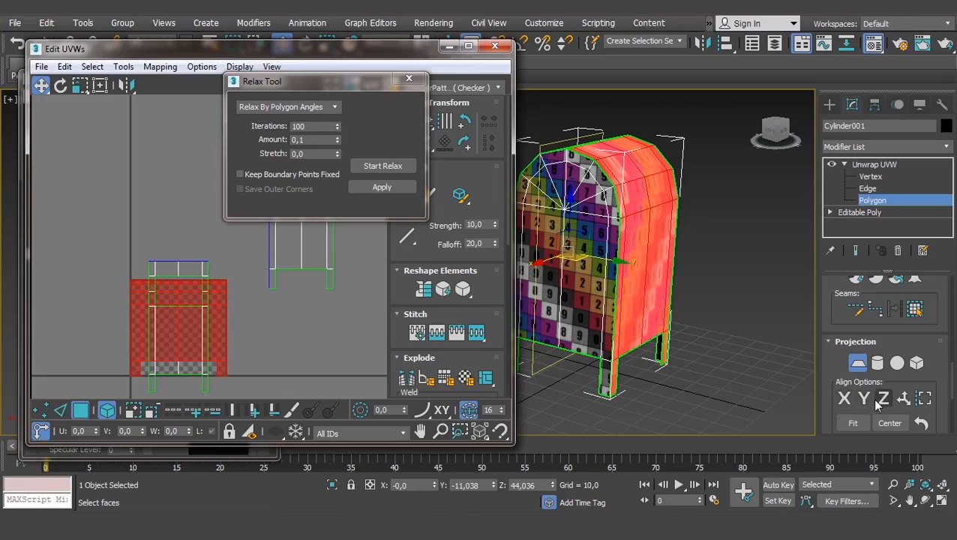
{"action": "left_click", "coordinate": [858, 364]}
{"action": "left_click", "coordinate": [858, 368]}
{"action": "middle_click_drag", "start_coordinate": [687, 323], "coordinate": [576, 306], "text": "alt"}
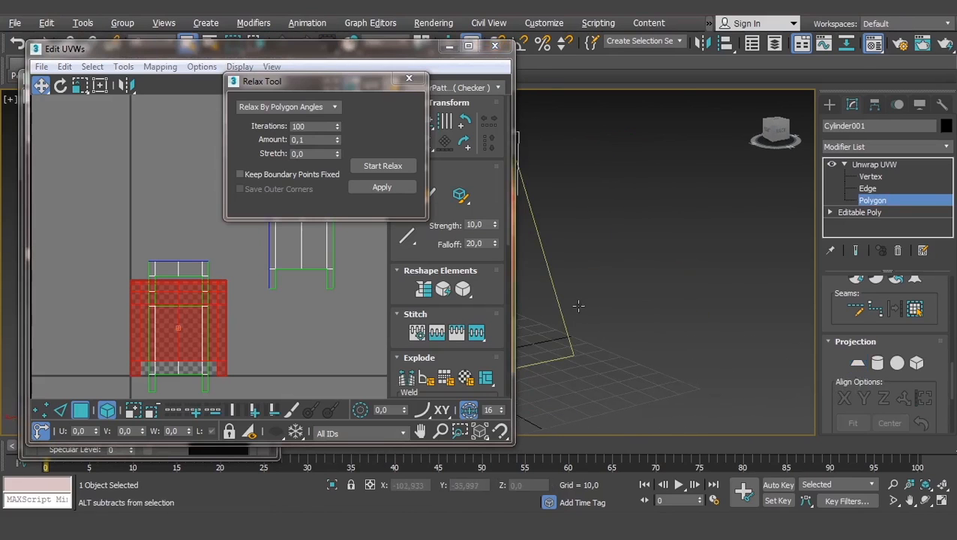
{"action": "left_click_drag", "start_coordinate": [211, 323], "coordinate": [350, 345]}
Try relaxing the back shell by polygon angles, inspect the number texture around its legs, and undo the relax
{"action": "middle_click_drag", "start_coordinate": [374, 353], "coordinate": [279, 311]}
{"action": "middle_click_drag", "start_coordinate": [557, 288], "coordinate": [647, 285]}
{"action": "middle_click_drag", "start_coordinate": [646, 285], "coordinate": [676, 301]}
{"action": "left_click", "coordinate": [384, 166]}
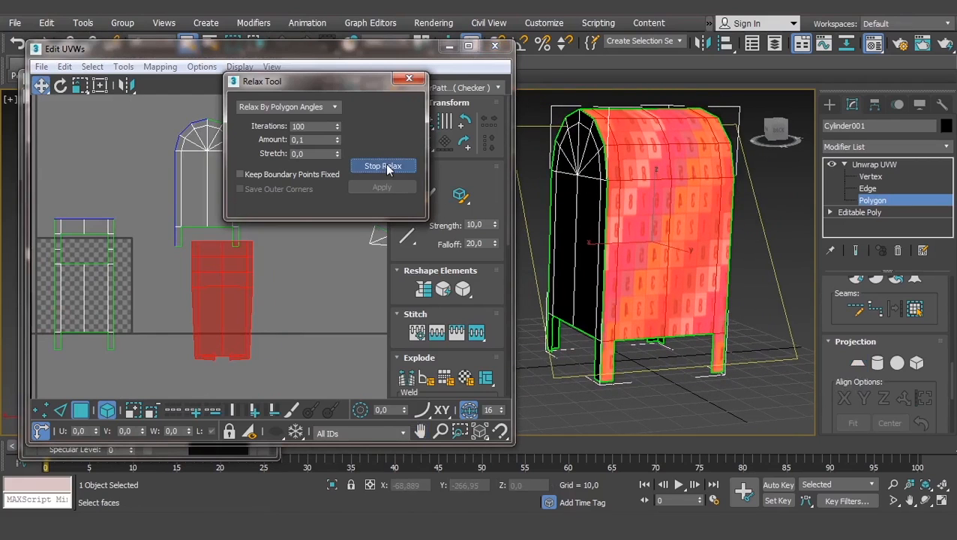
{"action": "left_click", "coordinate": [387, 169]}
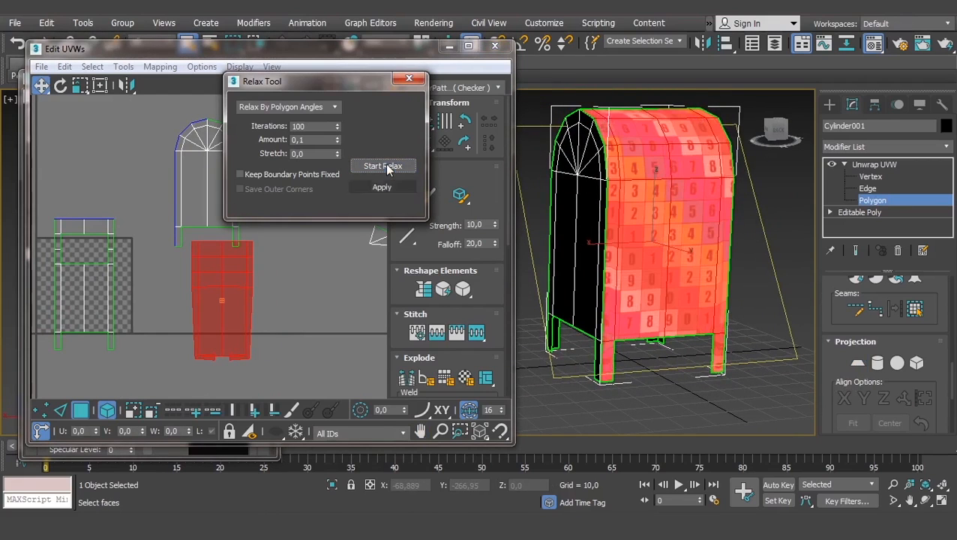
{"action": "middle_click_drag", "start_coordinate": [669, 302], "coordinate": [640, 307], "text": "alt"}
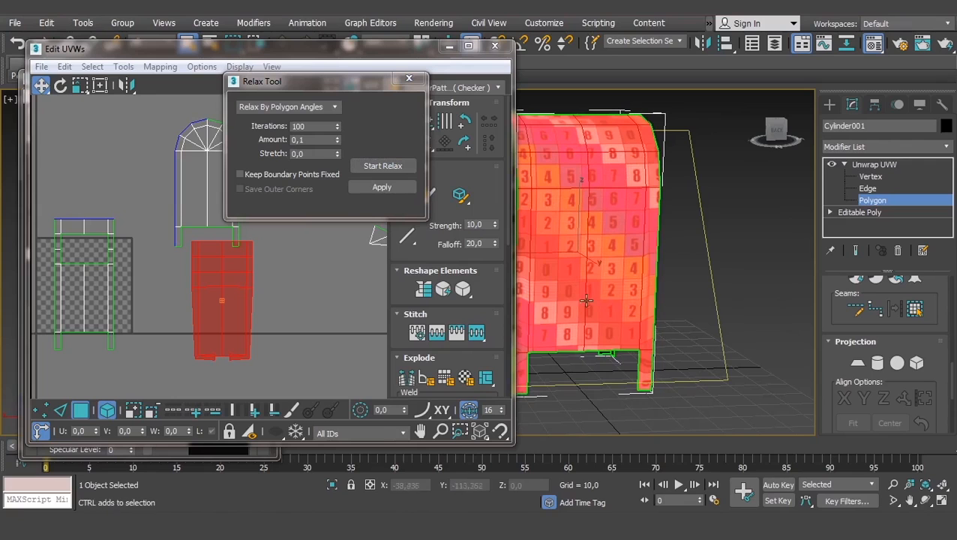
{"action": "scroll", "coordinate": [246, 356], "scroll_direction": "up", "scroll_amount": 4}
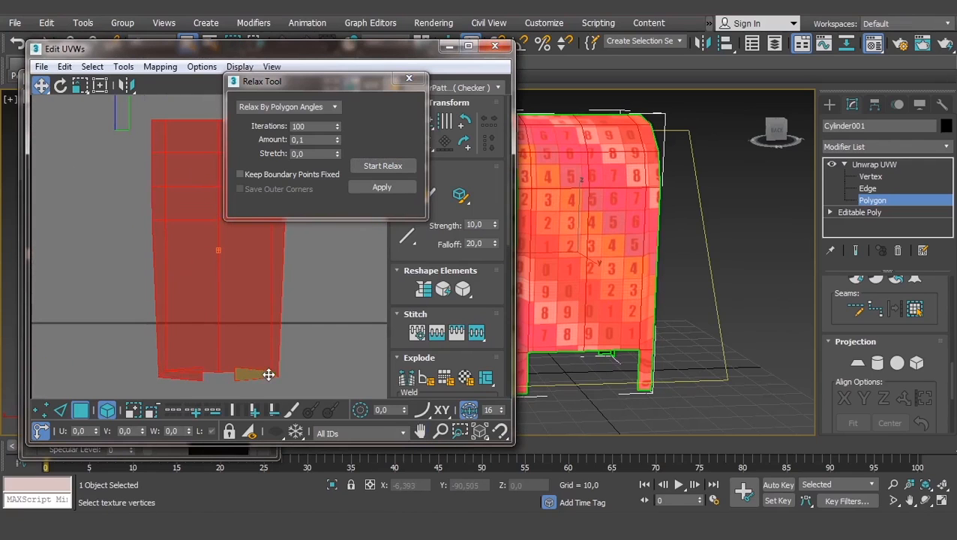
{"action": "scroll", "coordinate": [617, 339], "scroll_direction": "up", "scroll_amount": 3}
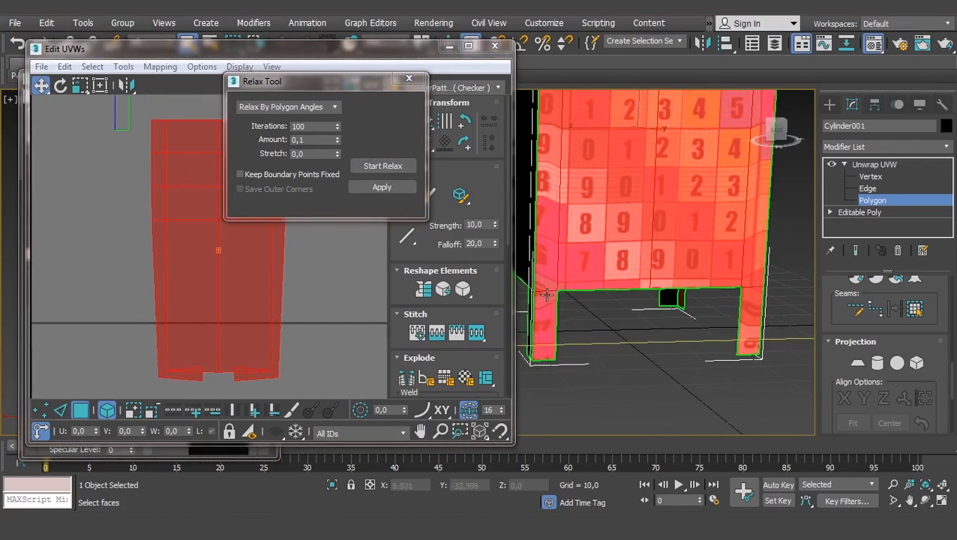
{"action": "scroll", "coordinate": [598, 281], "scroll_direction": "down", "scroll_amount": 3}
{"action": "middle_click_drag", "start_coordinate": [599, 281], "coordinate": [672, 247]}
{"action": "key", "text": "ctrl+z"}
Examine the number orientation on the back shell, repeating the polygon-angle relax for comparison and undoing it
{"action": "scroll", "coordinate": [585, 299], "scroll_direction": "up", "scroll_amount": 3}
{"action": "scroll", "coordinate": [628, 265], "scroll_direction": "up", "scroll_amount": 3}
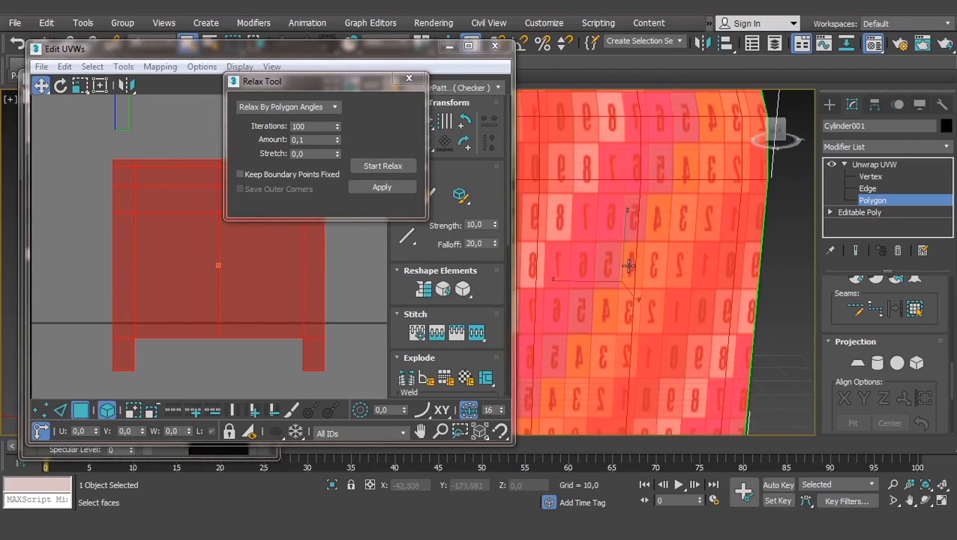
{"action": "scroll", "coordinate": [627, 265], "scroll_direction": "down", "scroll_amount": 3}
{"action": "middle_click_drag", "start_coordinate": [629, 298], "coordinate": [639, 277]}
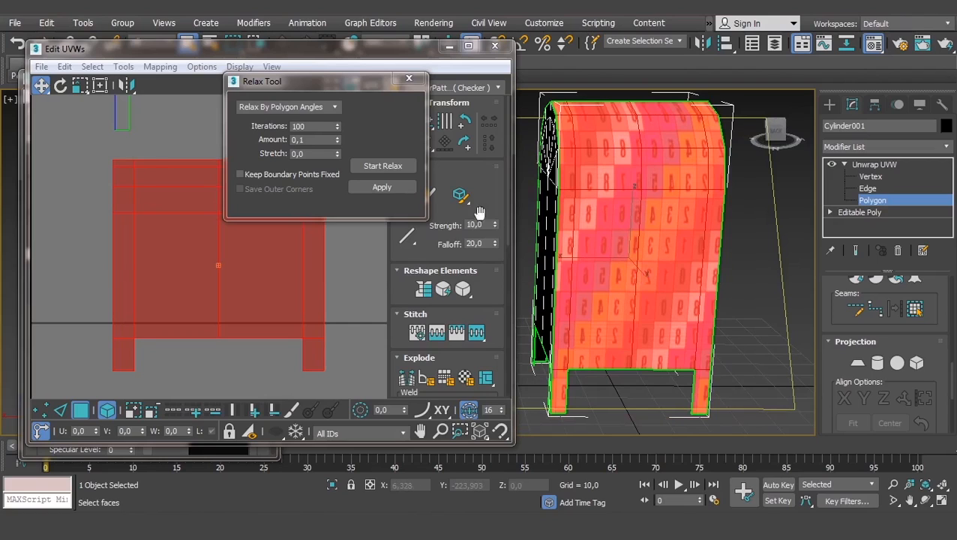
{"action": "left_click", "coordinate": [384, 165]}
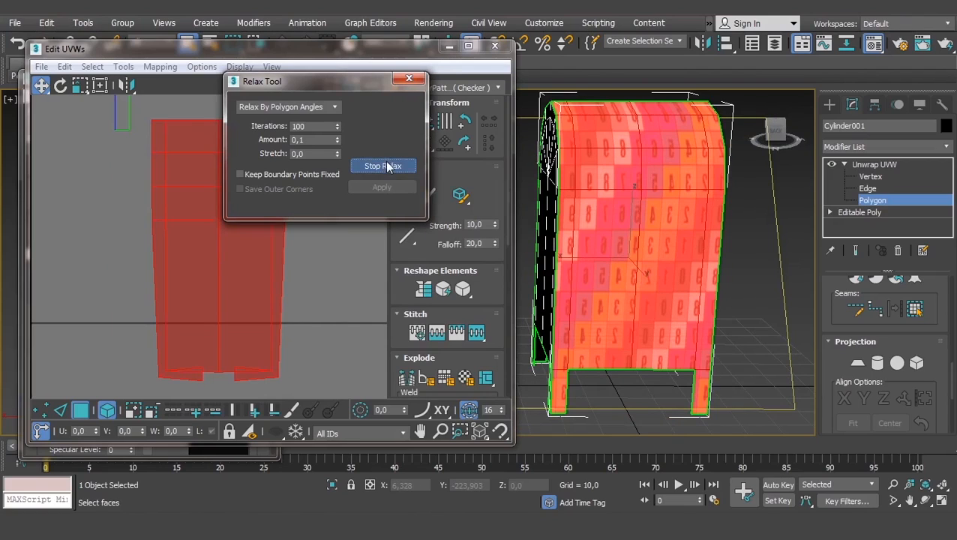
{"action": "left_click", "coordinate": [387, 166]}
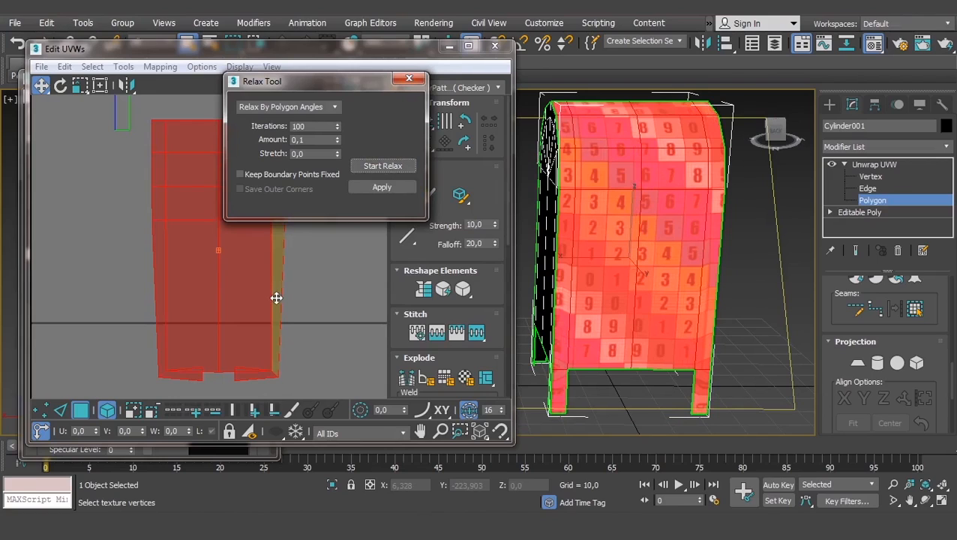
{"action": "key", "text": "ctrl+z"}
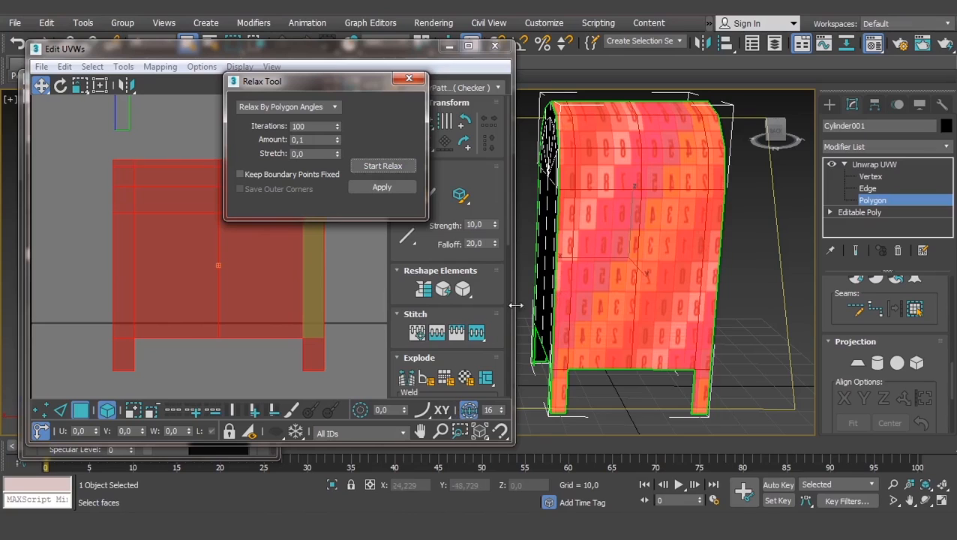
Mirror the back shell's UVs horizontally and check how the numbers read on the mailbox's back
{"action": "middle_click_drag", "start_coordinate": [640, 227], "coordinate": [647, 246]}
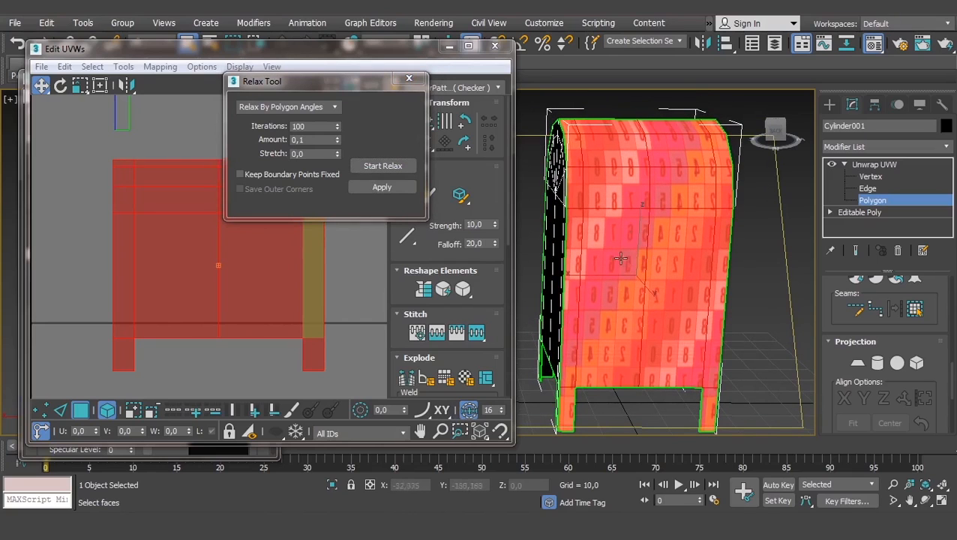
{"action": "scroll", "coordinate": [622, 297], "scroll_direction": "up", "scroll_amount": 5}
{"action": "scroll", "coordinate": [645, 291], "scroll_direction": "down", "scroll_amount": 8}
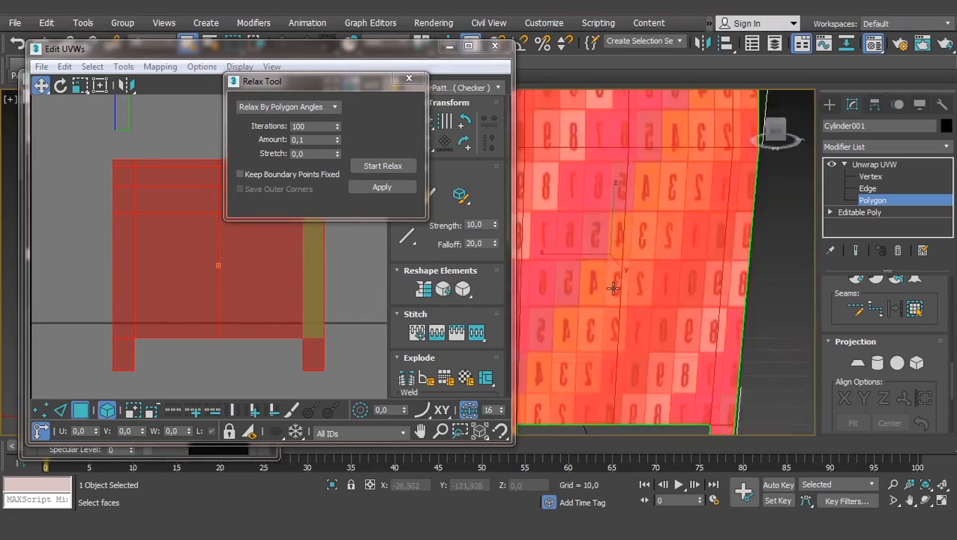
{"action": "middle_click_drag", "start_coordinate": [613, 287], "coordinate": [625, 287]}
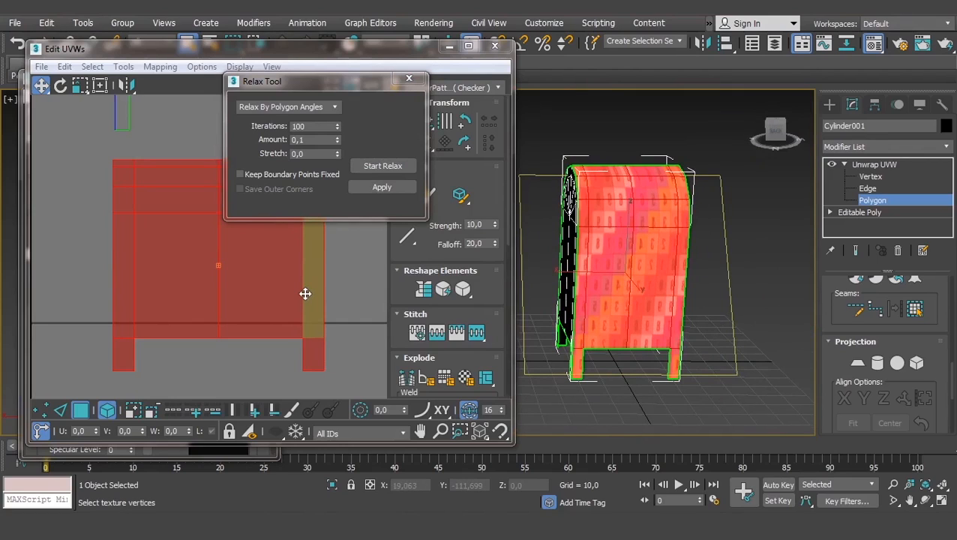
{"action": "left_click", "coordinate": [125, 85]}
{"action": "scroll", "coordinate": [577, 290], "scroll_direction": "up", "scroll_amount": 5}
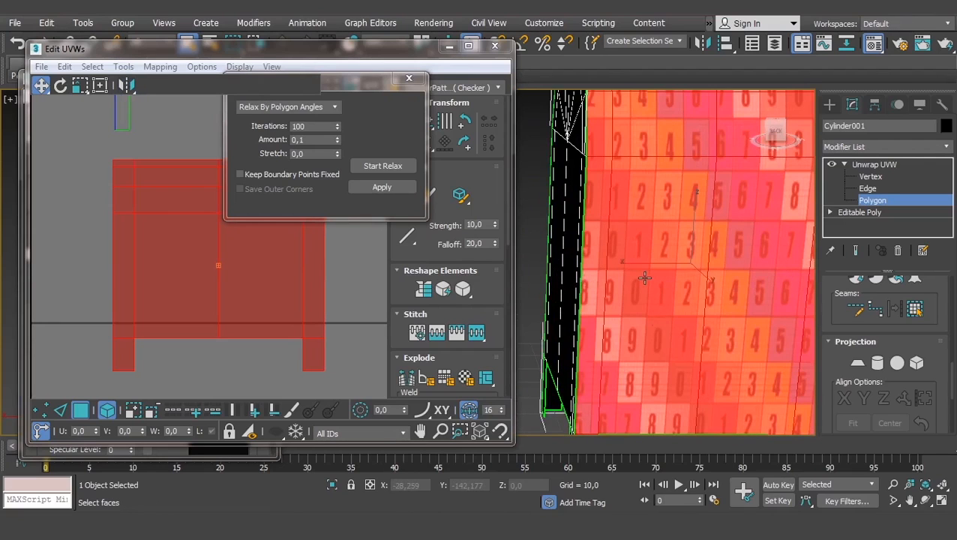
Relax the mirrored back shell by polygon angles and check the number texture across the mailbox's back
{"action": "left_click", "coordinate": [382, 167]}
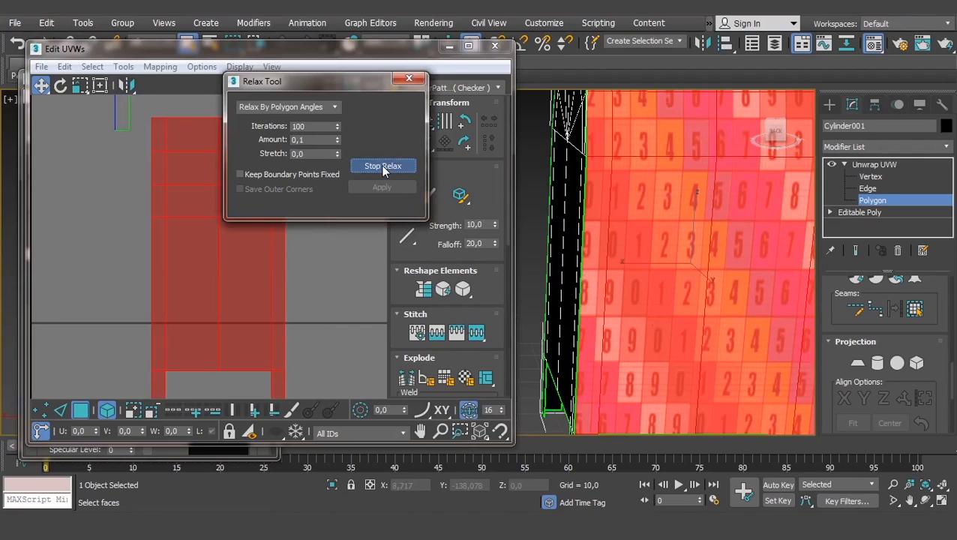
{"action": "left_click", "coordinate": [383, 166]}
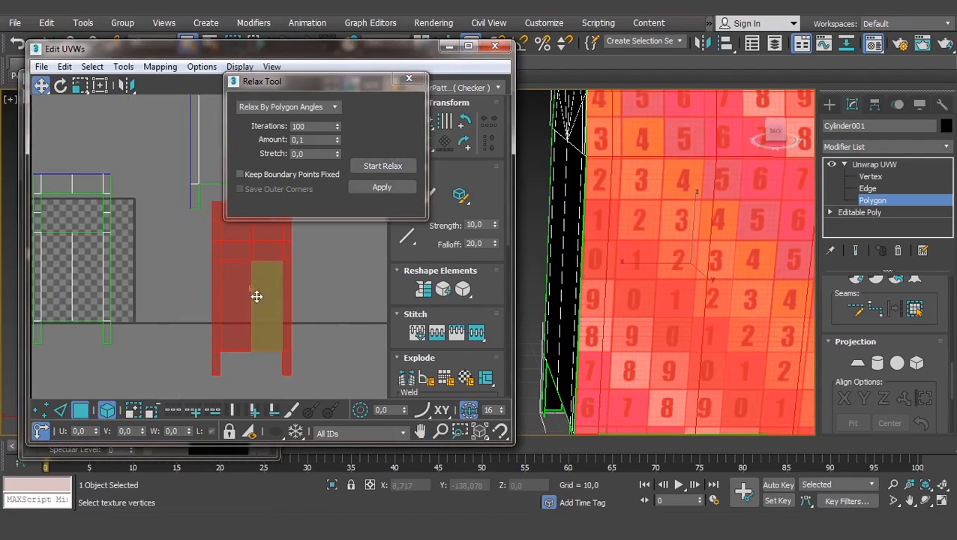
{"action": "scroll", "coordinate": [686, 308], "scroll_direction": "down", "scroll_amount": 8}
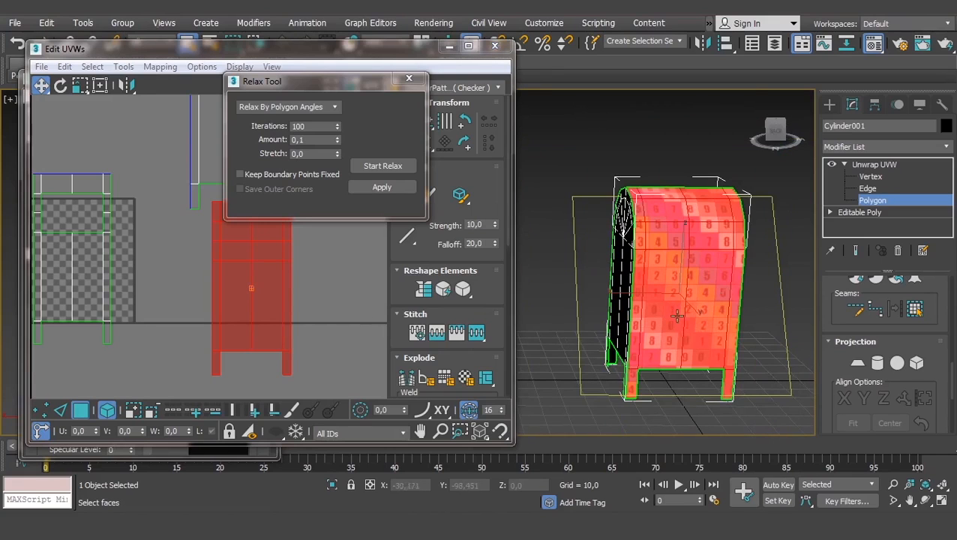
{"action": "scroll", "coordinate": [677, 317], "scroll_direction": "up", "scroll_amount": 8}
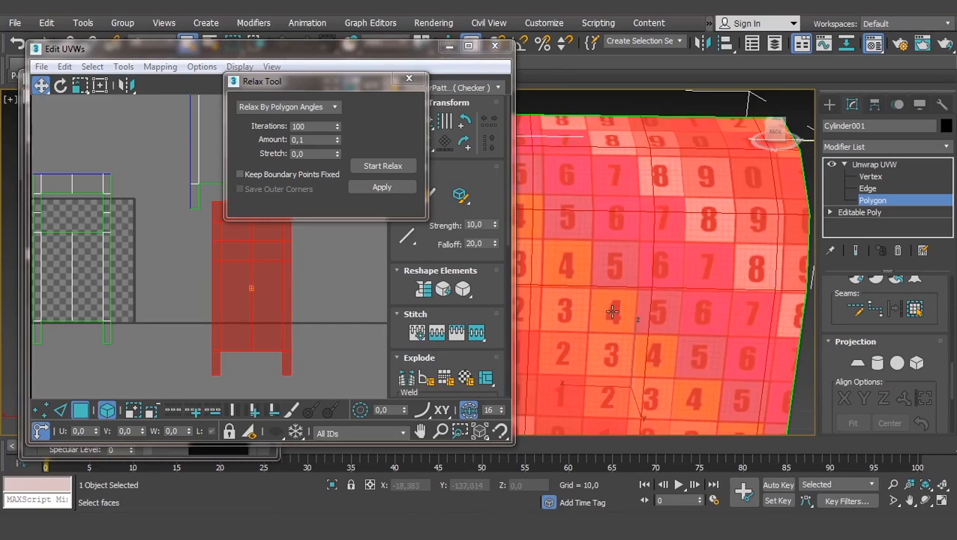
{"action": "scroll", "coordinate": [612, 313], "scroll_direction": "down", "scroll_amount": 3}
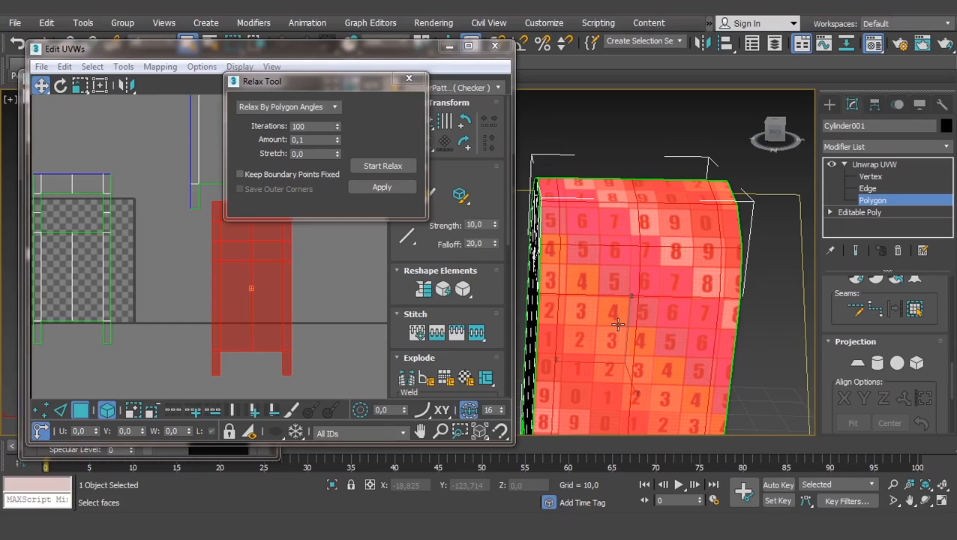
{"action": "scroll", "coordinate": [274, 293], "scroll_direction": "down", "scroll_amount": 4}
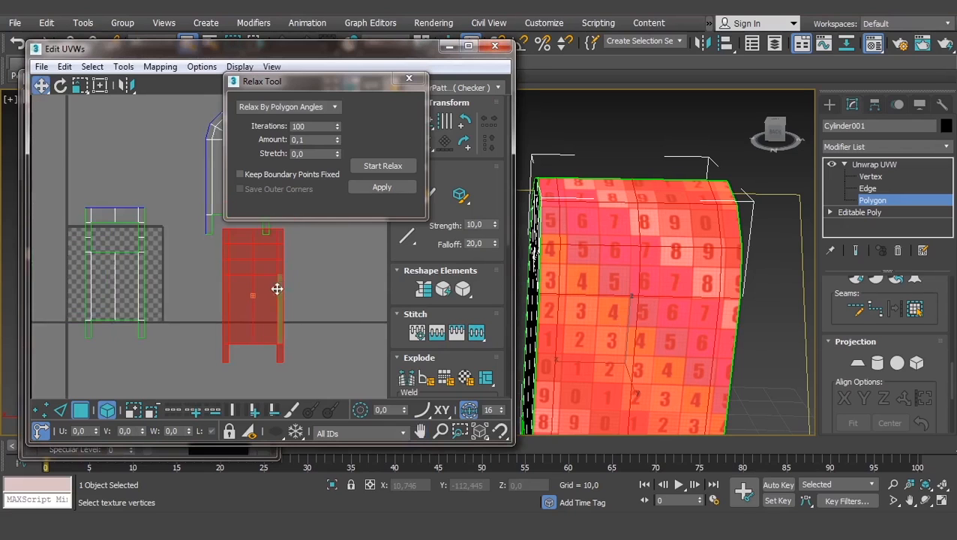
{"action": "scroll", "coordinate": [619, 303], "scroll_direction": "down", "scroll_amount": 4}
Select the four upper and lower faces inside the mailbox's front slot recess and apply planar mapping to them
{"action": "middle_click_drag", "start_coordinate": [589, 306], "coordinate": [760, 284], "text": "alt"}
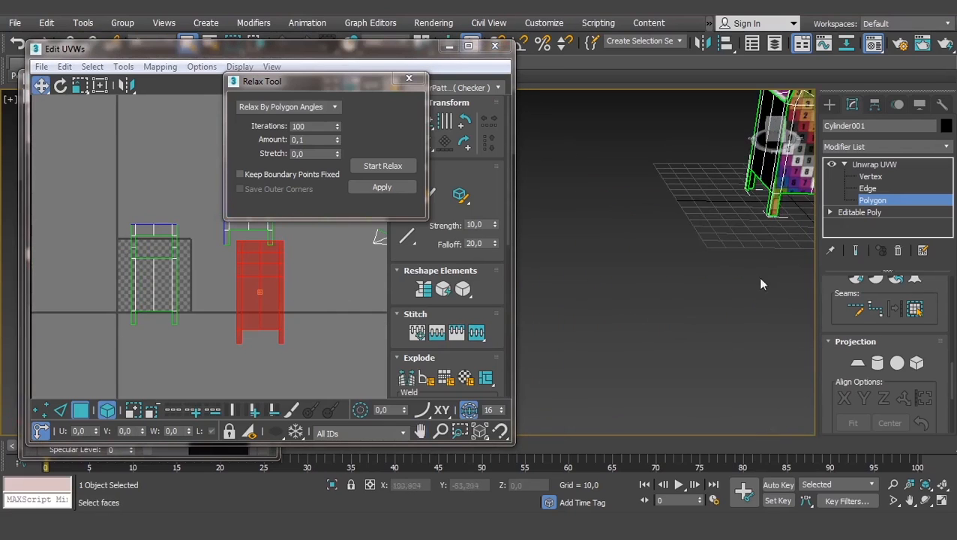
{"action": "middle_click_drag", "start_coordinate": [753, 207], "coordinate": [650, 345]}
{"action": "left_click", "coordinate": [674, 247]}
{"action": "scroll", "coordinate": [673, 255], "scroll_direction": "up", "scroll_amount": 10}
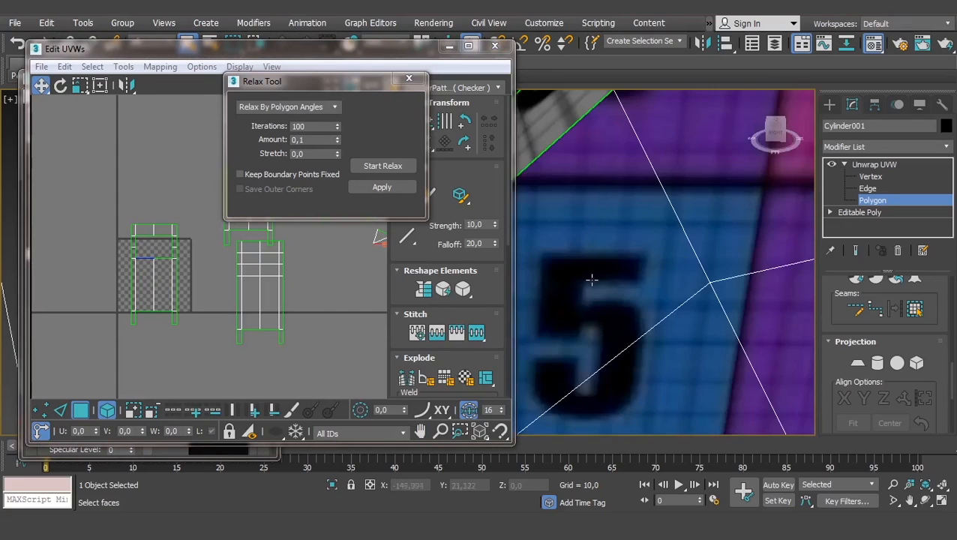
{"action": "scroll", "coordinate": [693, 291], "scroll_direction": "down", "scroll_amount": 8}
{"action": "middle_click_drag", "start_coordinate": [677, 279], "coordinate": [663, 303], "text": "alt"}
{"action": "scroll", "coordinate": [694, 291], "scroll_direction": "up", "scroll_amount": 6}
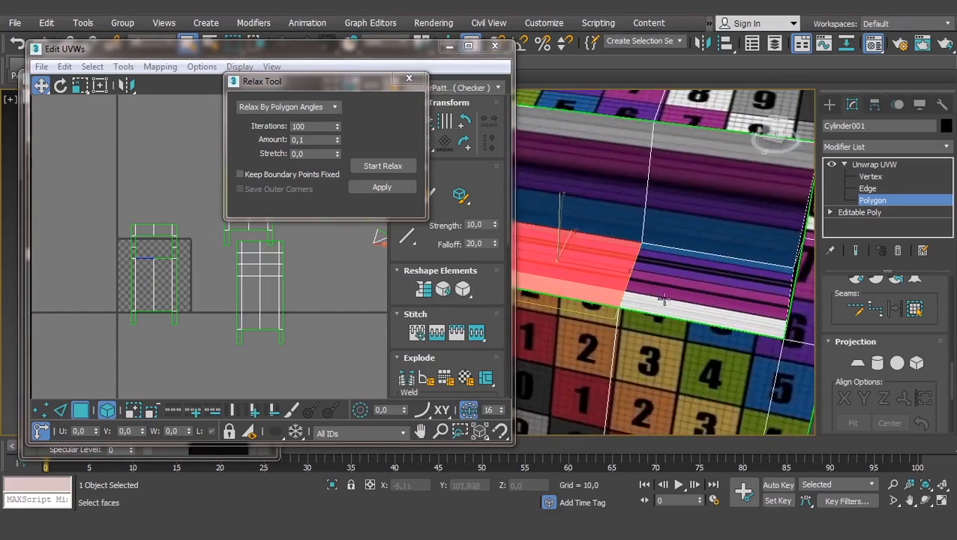
{"action": "scroll", "coordinate": [664, 297], "scroll_direction": "down", "scroll_amount": 5}
{"action": "left_click", "coordinate": [665, 290], "text": "ctrl"}
{"action": "left_click", "coordinate": [687, 246], "text": "ctrl"}
{"action": "left_click", "coordinate": [620, 232], "text": "ctrl"}
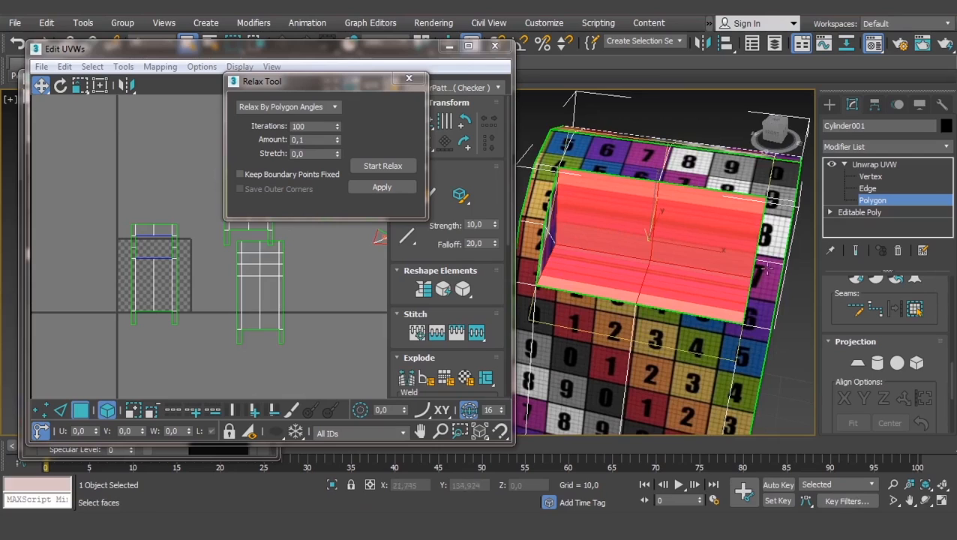
{"action": "left_click", "coordinate": [858, 363]}
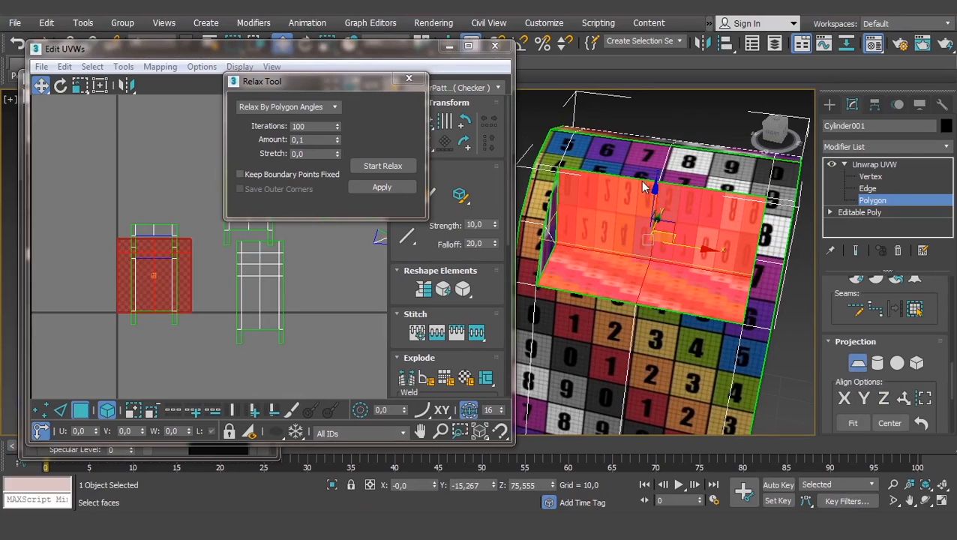
Align the planar projection of the slot recess's upper and lower faces to the Z axis and finish the mapping
{"action": "left_click", "coordinate": [864, 402]}
{"action": "left_click", "coordinate": [885, 405]}
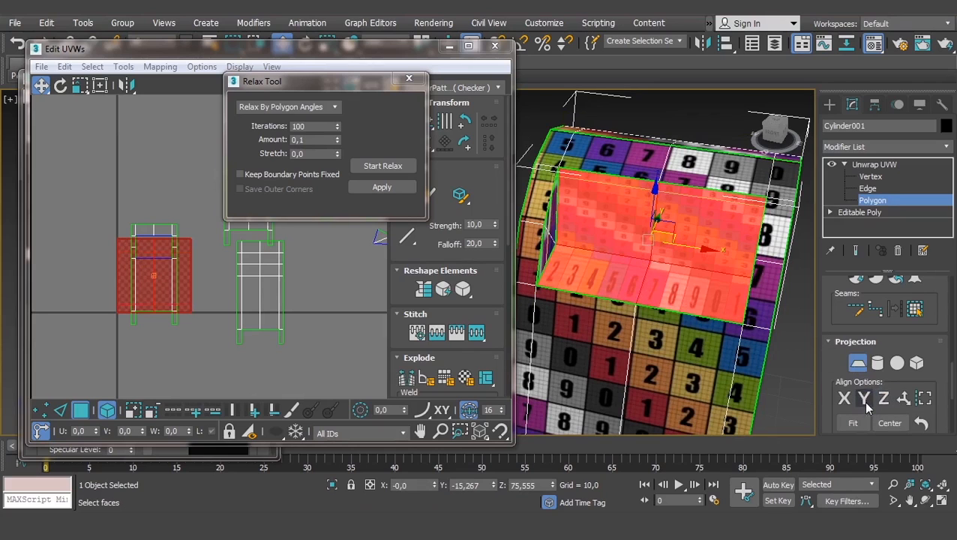
{"action": "left_click", "coordinate": [857, 363]}
Move the recess shell to the empty space above the other shells and relax it by polygon angles
{"action": "left_click_drag", "start_coordinate": [141, 302], "coordinate": [161, 183]}
{"action": "scroll", "coordinate": [162, 161], "scroll_direction": "up", "scroll_amount": 2}
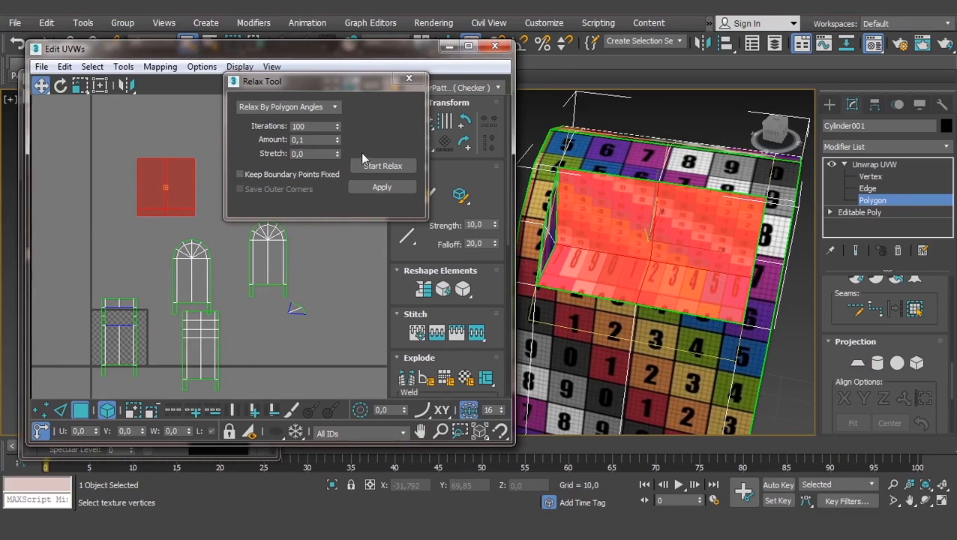
{"action": "left_click", "coordinate": [382, 166]}
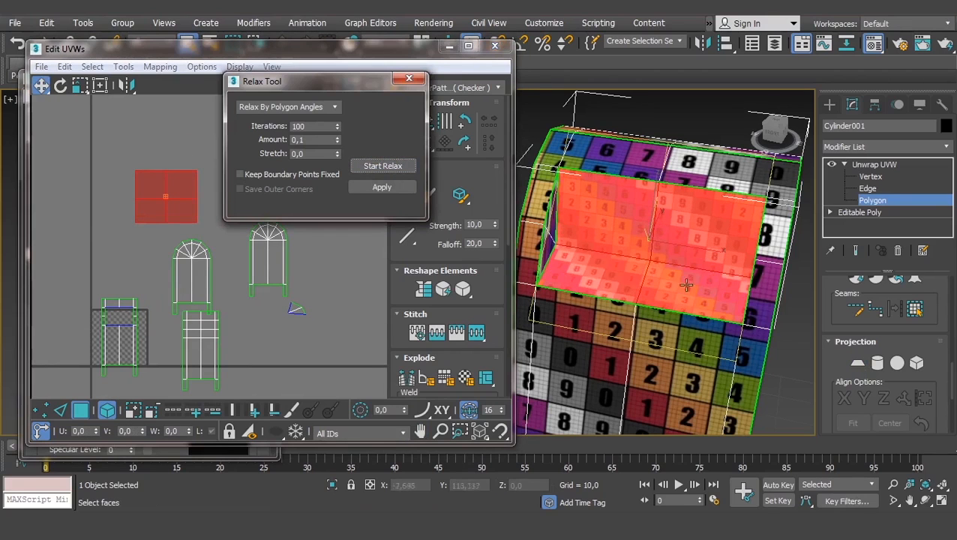
Select the two faces of the slot recess's left side wall and apply planar mapping aligned to the X axis
{"action": "scroll", "coordinate": [668, 299], "scroll_direction": "up", "scroll_amount": 5}
{"action": "middle_click_drag", "start_coordinate": [572, 262], "coordinate": [612, 245], "text": "alt"}
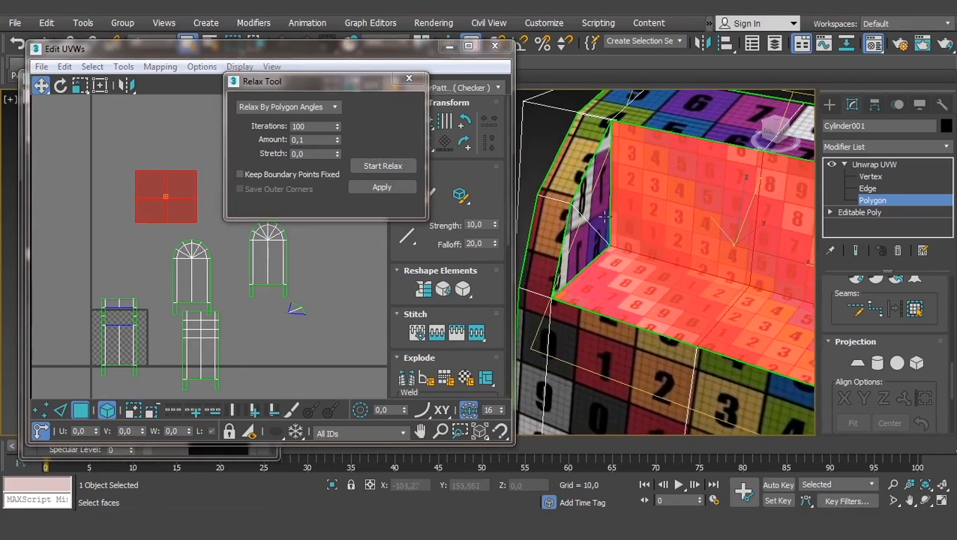
{"action": "left_click", "coordinate": [596, 206]}
{"action": "left_click", "coordinate": [578, 250], "text": "ctrl"}
{"action": "middle_click_drag", "start_coordinate": [259, 293], "coordinate": [120, 284]}
{"action": "scroll", "coordinate": [156, 288], "scroll_direction": "up", "scroll_amount": 3}
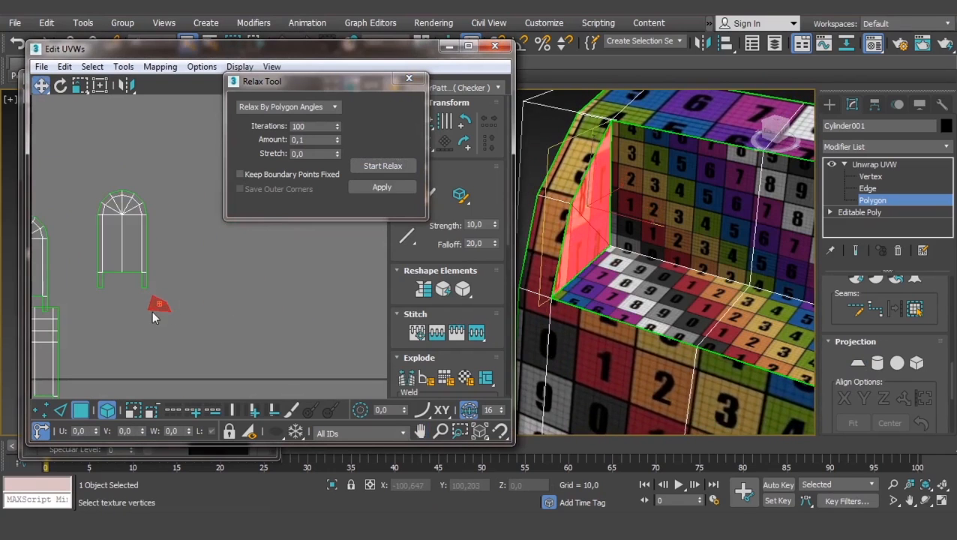
{"action": "left_click_drag", "start_coordinate": [160, 305], "coordinate": [229, 263]}
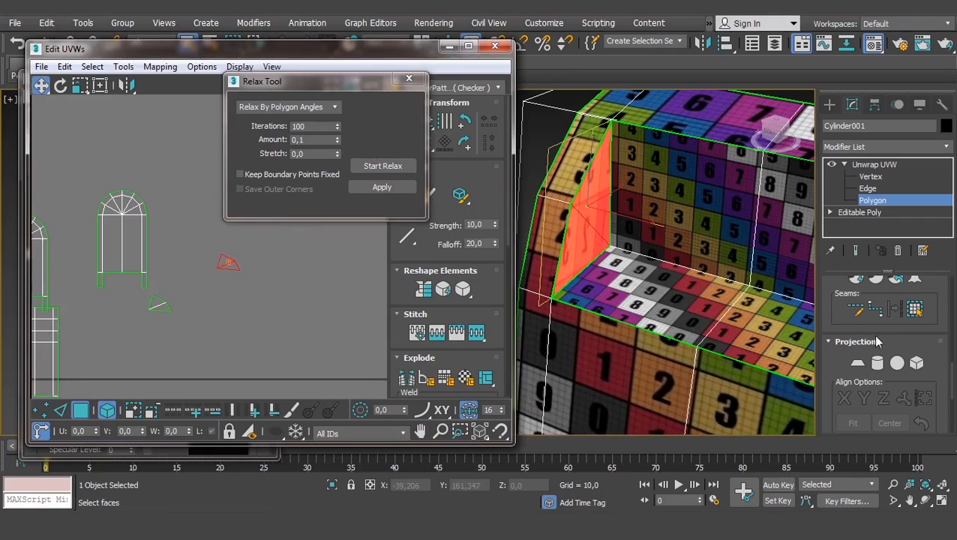
{"action": "left_click", "coordinate": [857, 363]}
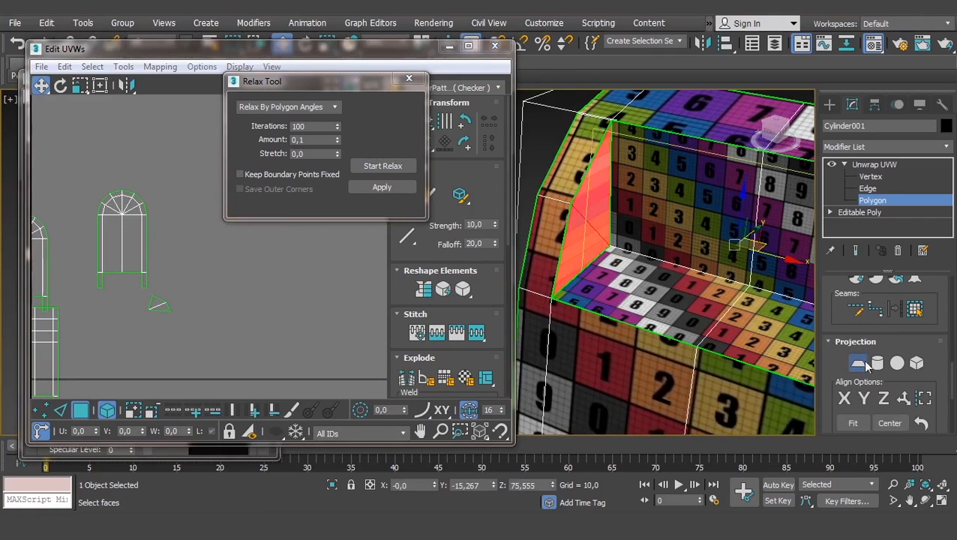
{"action": "left_click", "coordinate": [844, 399]}
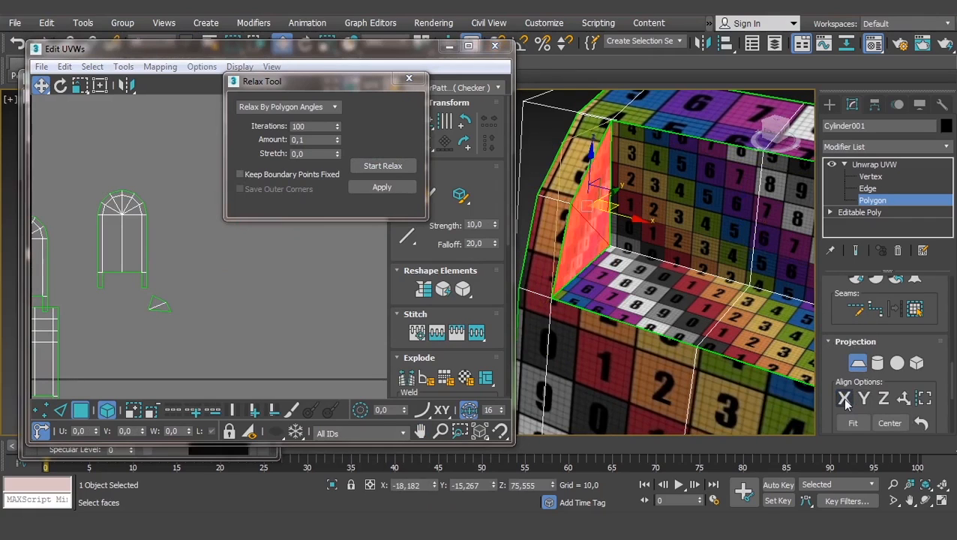
Relax the left side wall shell by polygon angles and move it clear of the other shells
{"action": "scroll", "coordinate": [240, 279], "scroll_direction": "down", "scroll_amount": 3}
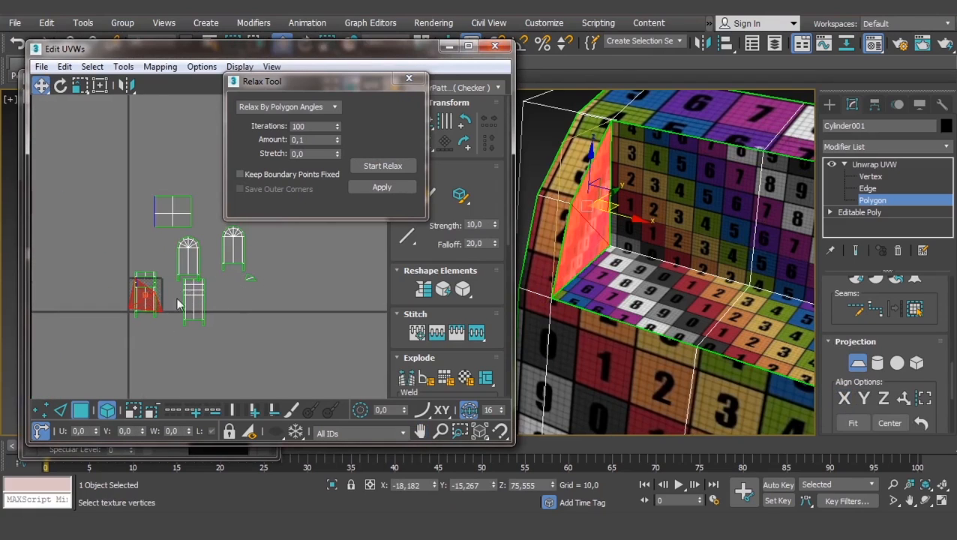
{"action": "scroll", "coordinate": [146, 308], "scroll_direction": "up", "scroll_amount": 2}
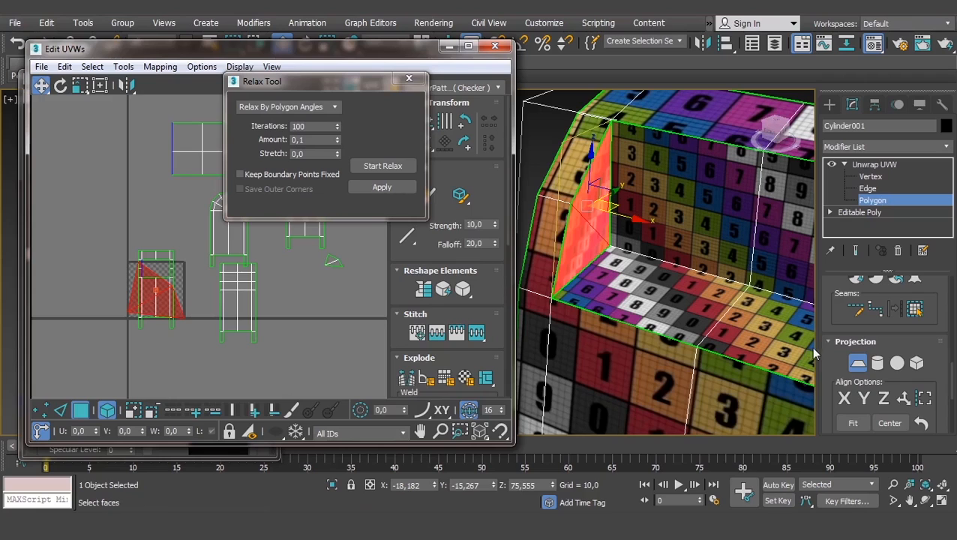
{"action": "left_click", "coordinate": [369, 171]}
{"action": "left_click", "coordinate": [371, 168]}
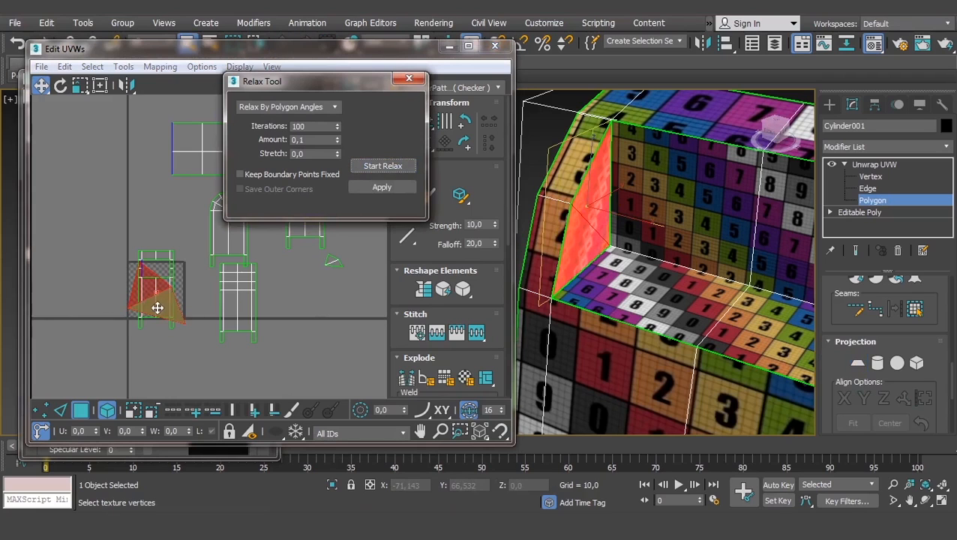
{"action": "left_click_drag", "start_coordinate": [157, 308], "coordinate": [310, 334]}
{"action": "middle_click_drag", "start_coordinate": [310, 335], "coordinate": [286, 334]}
Rotate the left side wall shell until its base lies level and its numbers run straight
{"action": "middle_click_drag", "start_coordinate": [645, 217], "coordinate": [525, 199], "text": "alt"}
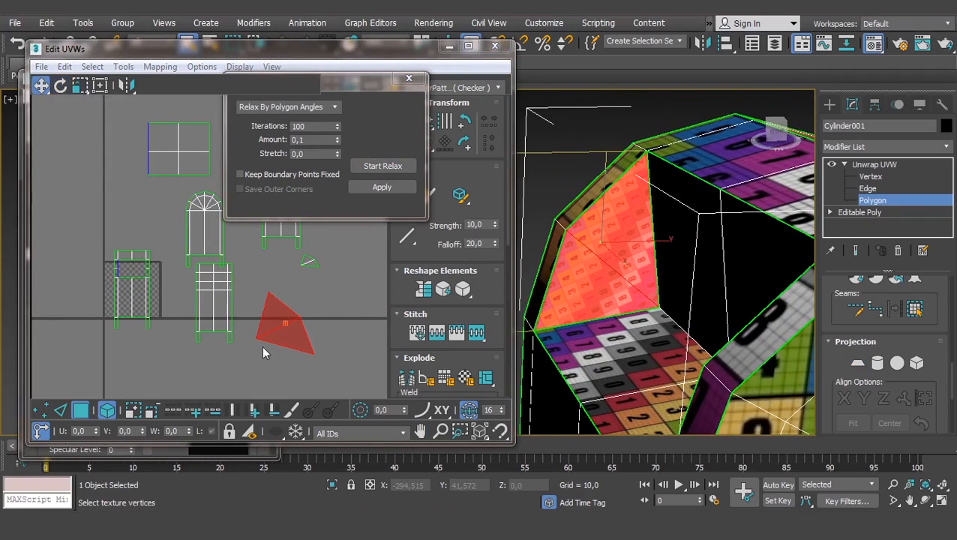
{"action": "left_click_drag", "start_coordinate": [270, 303], "coordinate": [280, 374]}
{"action": "key", "text": "e"}
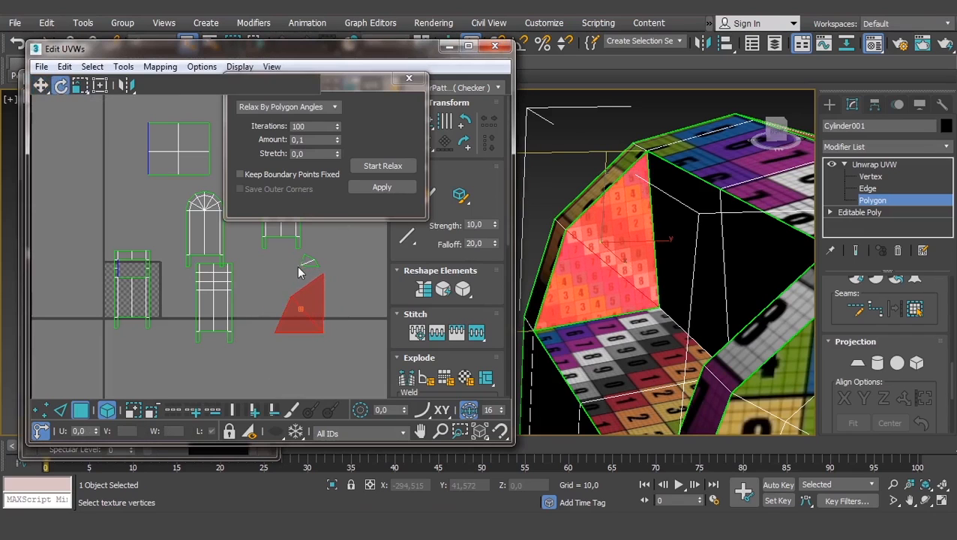
Planar-map the recess's opposite side wall shell and relax it by polygon angles
{"action": "left_click", "coordinate": [308, 262]}
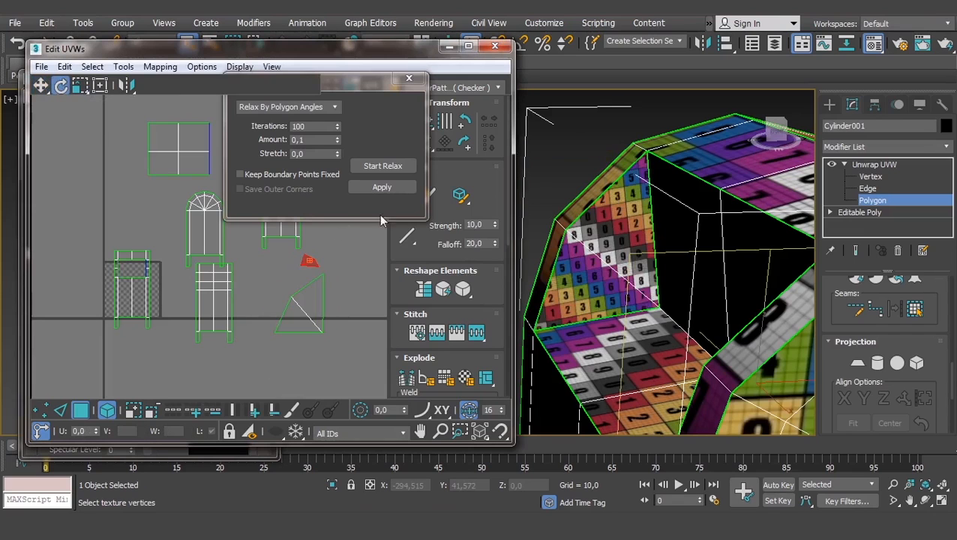
{"action": "left_click", "coordinate": [857, 363]}
{"action": "left_click", "coordinate": [857, 364]}
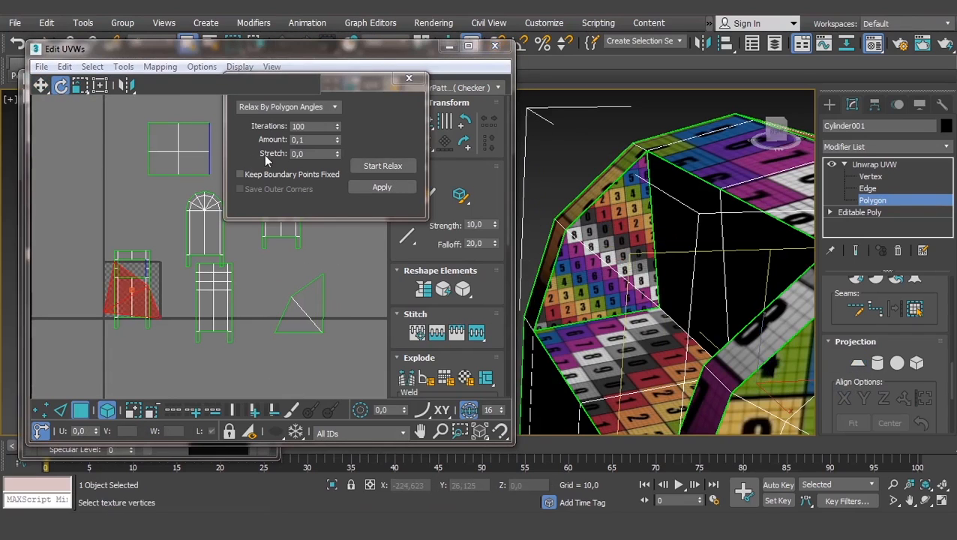
{"action": "left_click", "coordinate": [383, 168]}
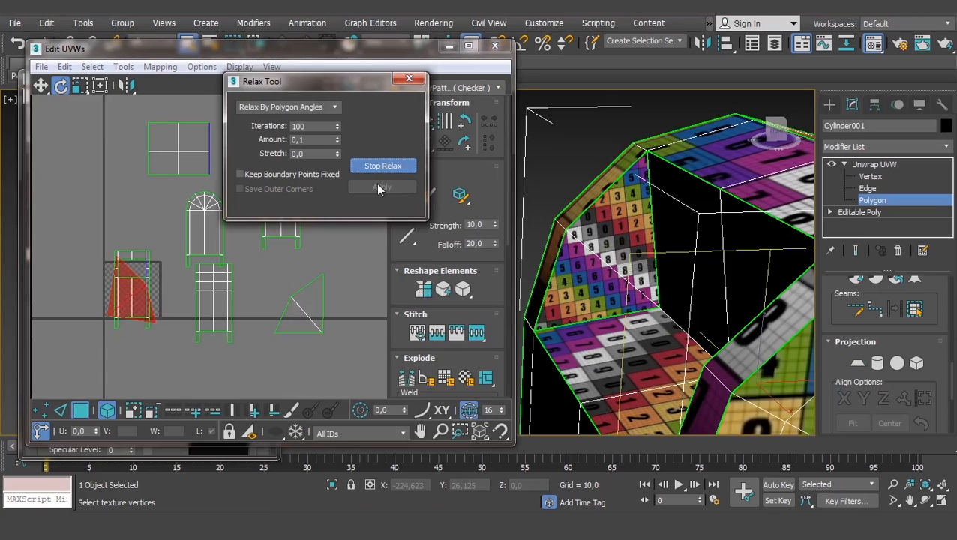
{"action": "left_click", "coordinate": [382, 170]}
{"action": "left_click", "coordinate": [385, 168]}
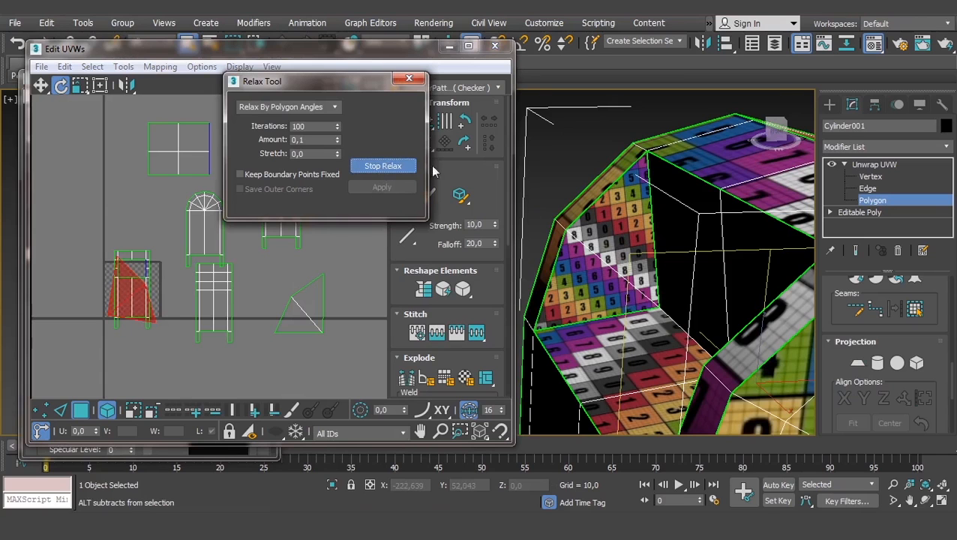
{"action": "left_click", "coordinate": [392, 165]}
Rotate the right side wall shell to straighten its numbers and place it beside the left side wall shell
{"action": "middle_click_drag", "start_coordinate": [570, 264], "coordinate": [795, 285], "text": "alt"}
{"action": "scroll", "coordinate": [722, 323], "scroll_direction": "up", "scroll_amount": 3}
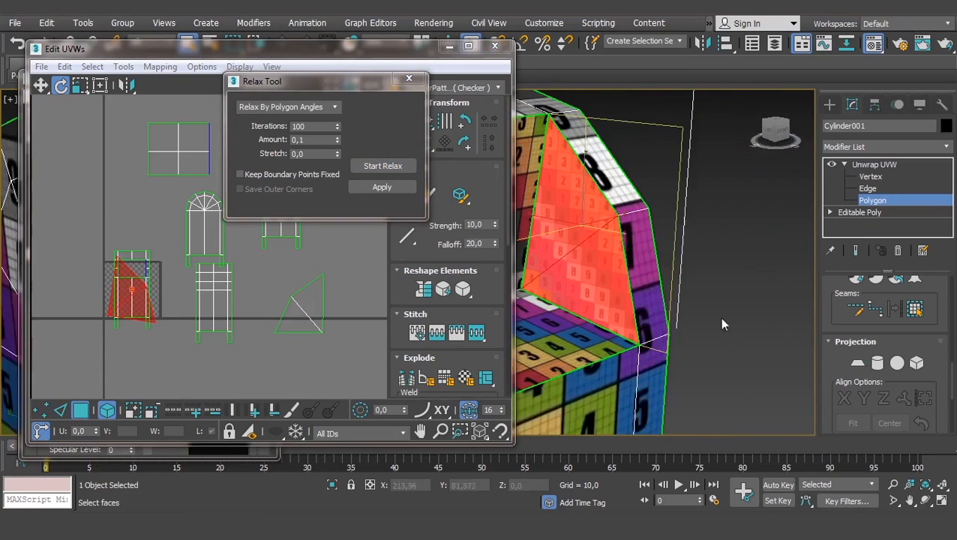
{"action": "left_click_drag", "start_coordinate": [132, 284], "coordinate": [120, 210]}
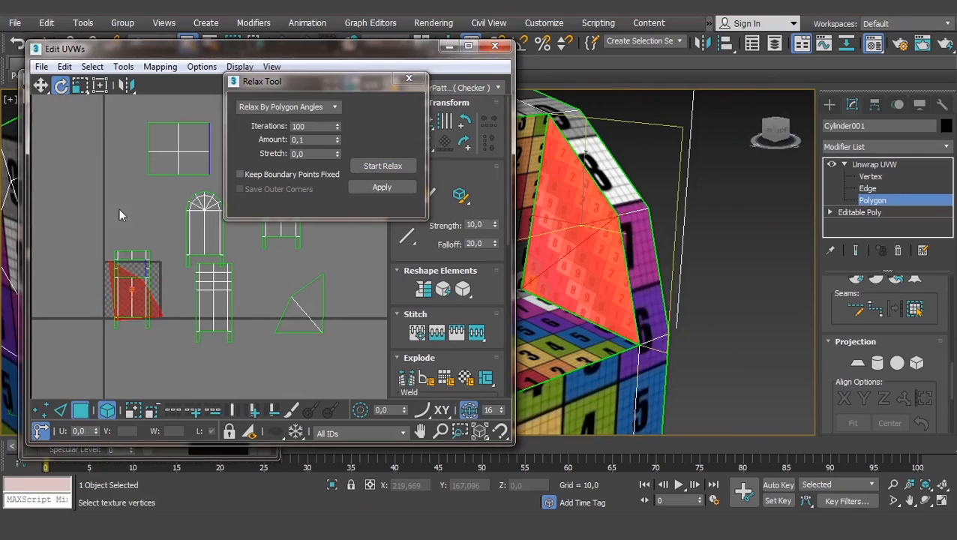
{"action": "left_click", "coordinate": [41, 85]}
{"action": "left_click_drag", "start_coordinate": [132, 291], "coordinate": [364, 311]}
{"action": "middle_click_drag", "start_coordinate": [356, 307], "coordinate": [310, 322]}
{"action": "left_click_drag", "start_coordinate": [310, 316], "coordinate": [315, 315]}
{"action": "scroll", "coordinate": [314, 312], "scroll_direction": "up", "scroll_amount": 2}
Examine the size and orientation of the checker numbers inside the slot recess against the surrounding mailbox surfaces
{"action": "middle_click_drag", "start_coordinate": [613, 289], "coordinate": [711, 284]}
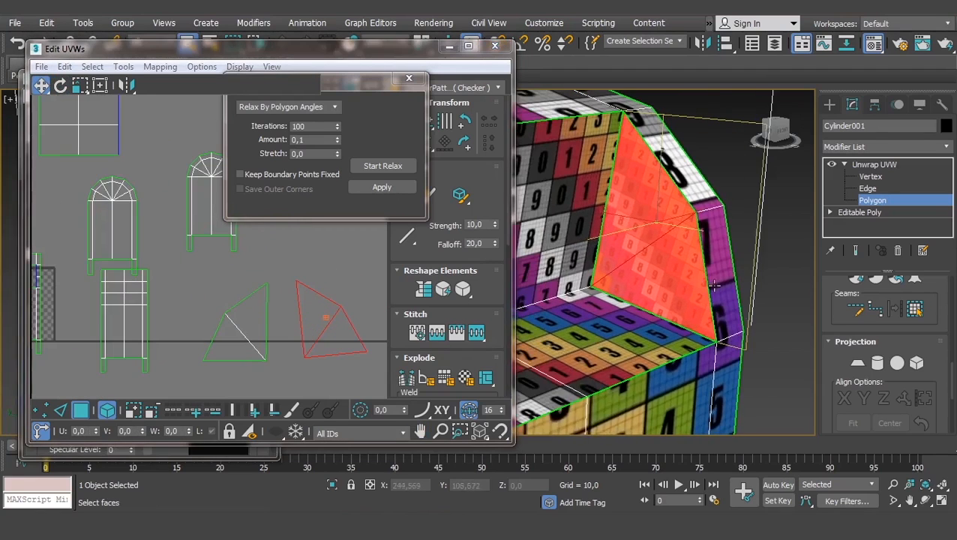
{"action": "middle_click_drag", "start_coordinate": [640, 299], "coordinate": [175, 303], "text": "alt"}
{"action": "middle_click_drag", "start_coordinate": [559, 282], "coordinate": [687, 274]}
{"action": "middle_click_drag", "start_coordinate": [591, 262], "coordinate": [699, 261]}
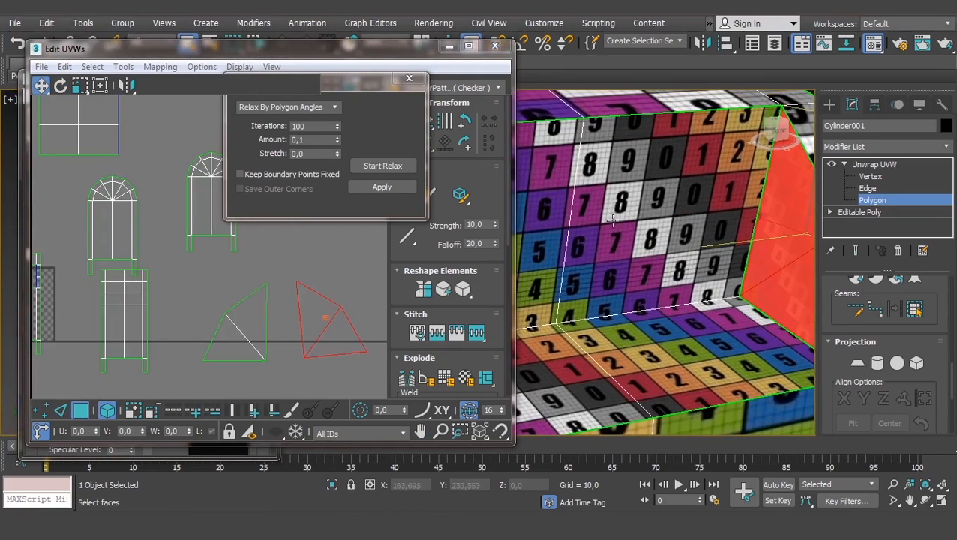
{"action": "middle_click_drag", "start_coordinate": [613, 220], "coordinate": [618, 251], "text": "alt"}
{"action": "middle_click_drag", "start_coordinate": [557, 275], "coordinate": [722, 259], "text": "alt"}
{"action": "left_click", "coordinate": [776, 238]}
{"action": "scroll", "coordinate": [688, 262], "scroll_direction": "up", "scroll_amount": 3}
{"action": "middle_click_drag", "start_coordinate": [590, 259], "coordinate": [738, 330]}
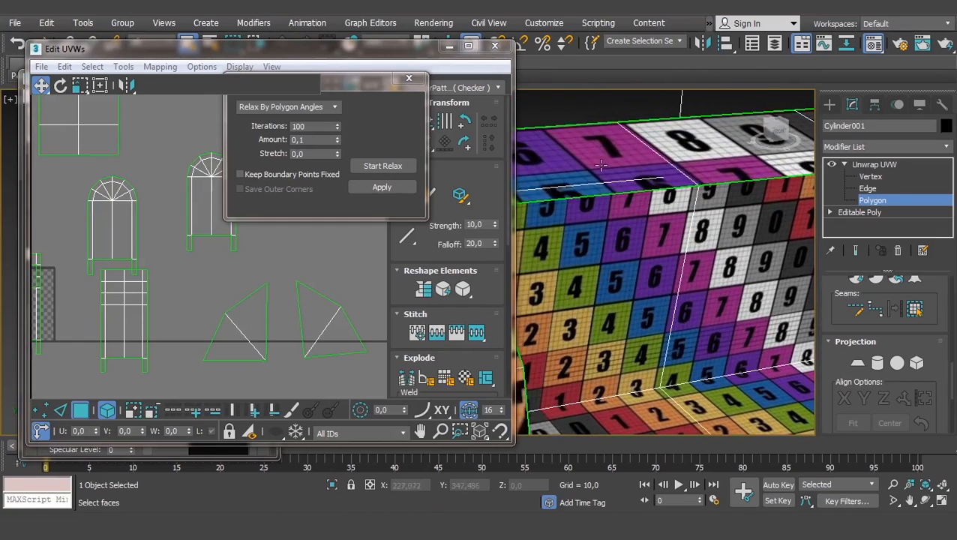
{"action": "middle_click_drag", "start_coordinate": [255, 306], "coordinate": [437, 294]}
{"action": "scroll", "coordinate": [375, 298], "scroll_direction": "down", "scroll_amount": 3}
{"action": "middle_click_drag", "start_coordinate": [642, 302], "coordinate": [665, 297], "text": "alt"}
Try scaling the rectangular recess shell down to compare its number size with the mailbox front, and restore its size
{"action": "middle_click_drag", "start_coordinate": [335, 303], "coordinate": [279, 353]}
{"action": "middle_click_drag", "start_coordinate": [276, 253], "coordinate": [235, 327]}
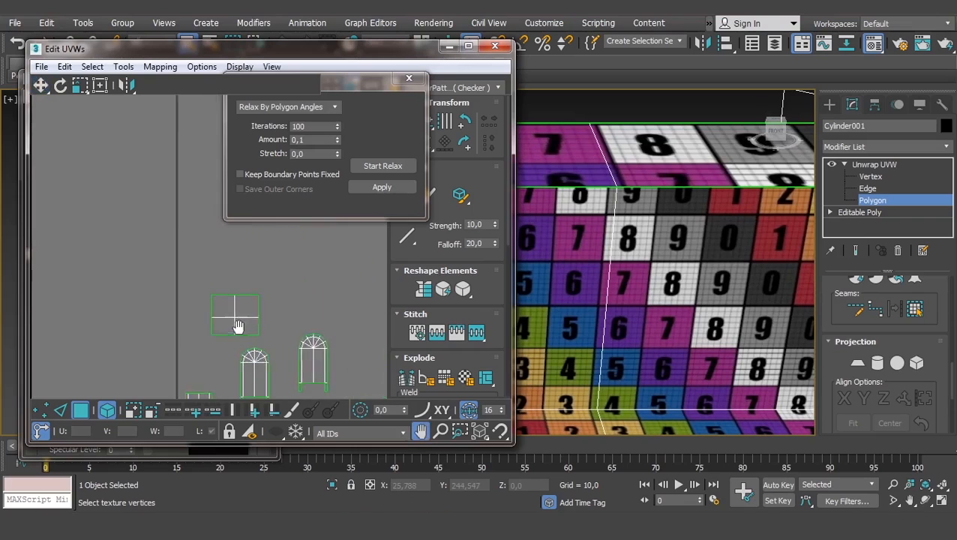
{"action": "scroll", "coordinate": [235, 327], "scroll_direction": "up", "scroll_amount": 2}
{"action": "left_click_drag", "start_coordinate": [158, 341], "coordinate": [159, 342]}
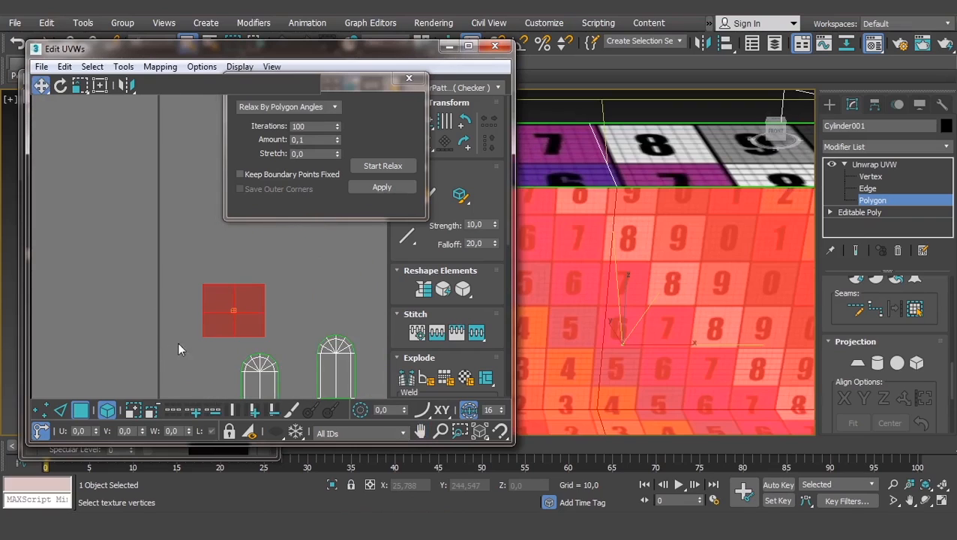
{"action": "scroll", "coordinate": [222, 322], "scroll_direction": "up", "scroll_amount": 2}
{"action": "left_click", "coordinate": [82, 86]}
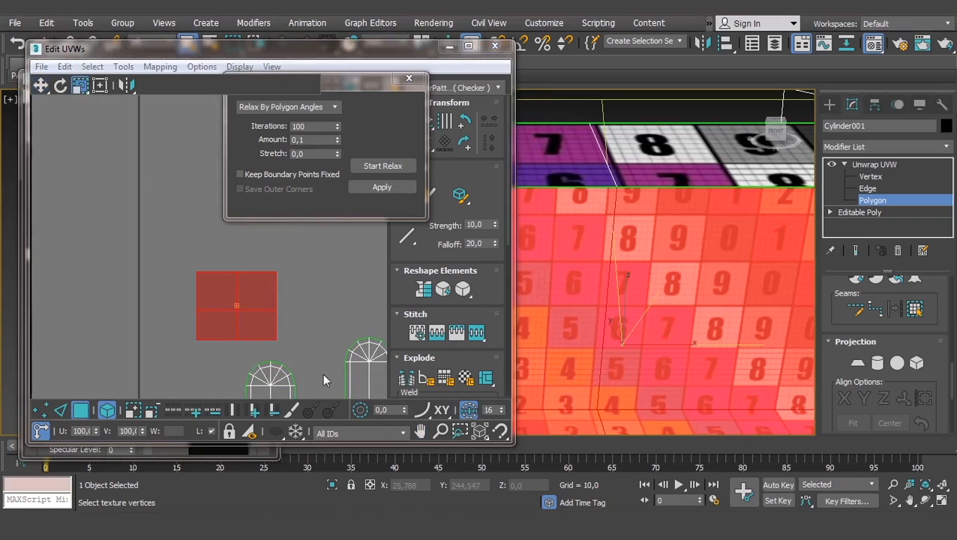
{"action": "middle_click_drag", "start_coordinate": [597, 330], "coordinate": [637, 330]}
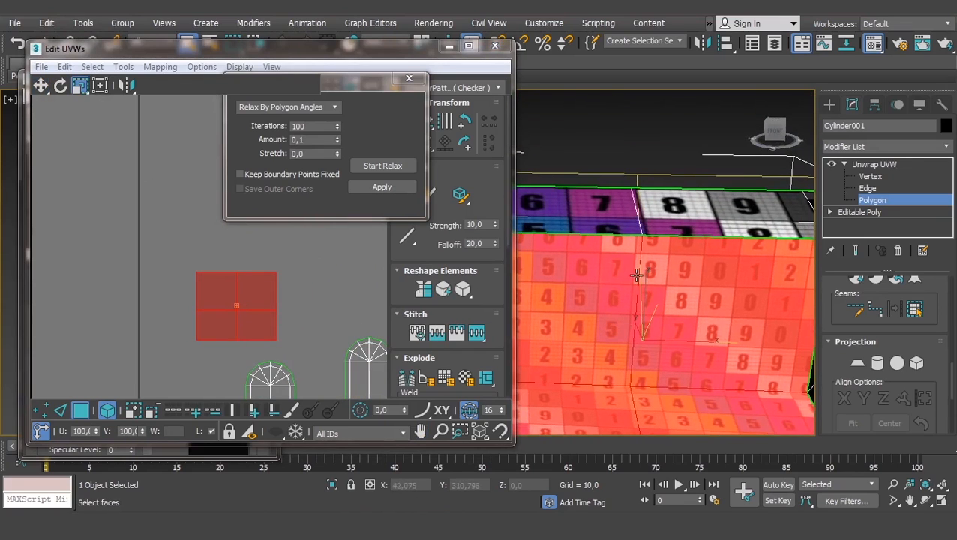
{"action": "left_click_drag", "start_coordinate": [242, 309], "coordinate": [190, 347]}
{"action": "scroll", "coordinate": [237, 288], "scroll_direction": "down", "scroll_amount": 2}
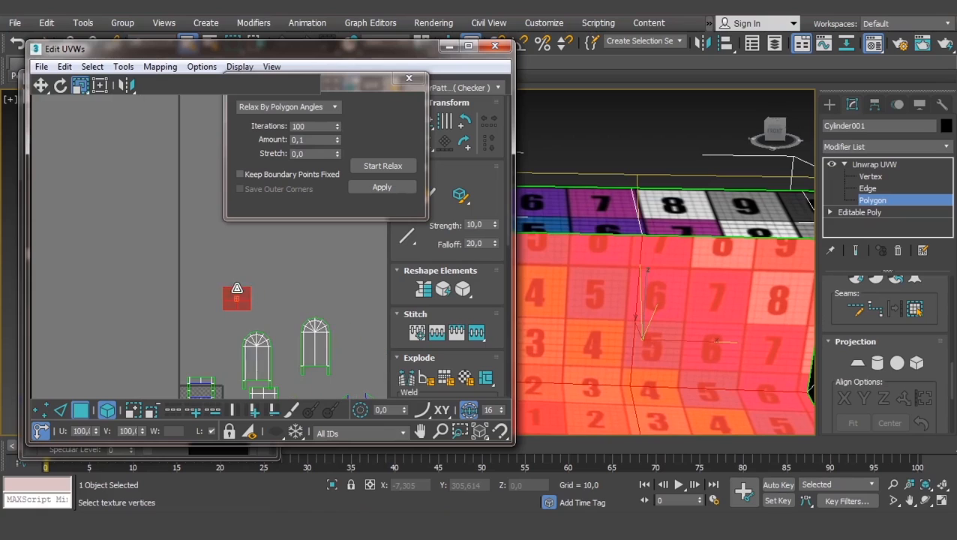
{"action": "scroll", "coordinate": [268, 298], "scroll_direction": "down", "scroll_amount": 3}
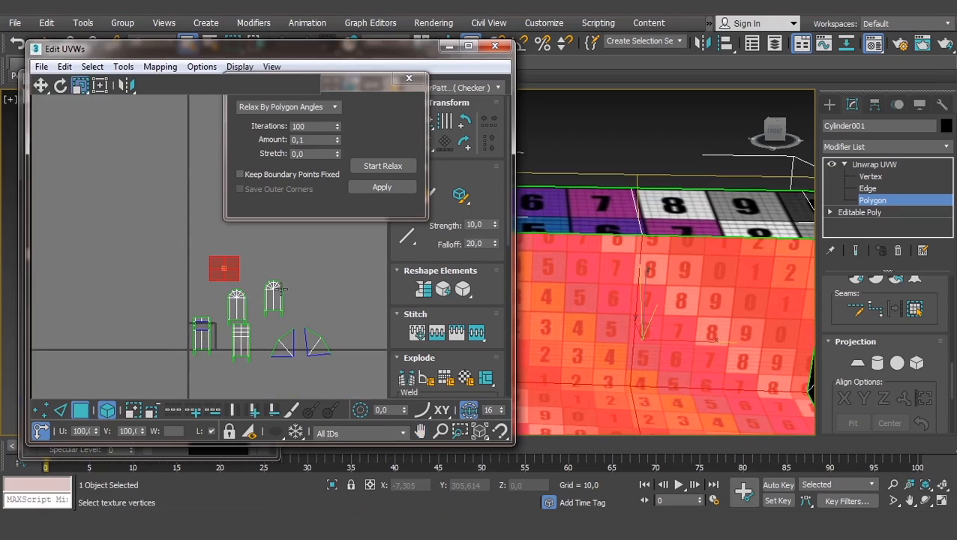
{"action": "left_click", "coordinate": [276, 289]}
{"action": "scroll", "coordinate": [279, 291], "scroll_direction": "down", "scroll_amount": 2}
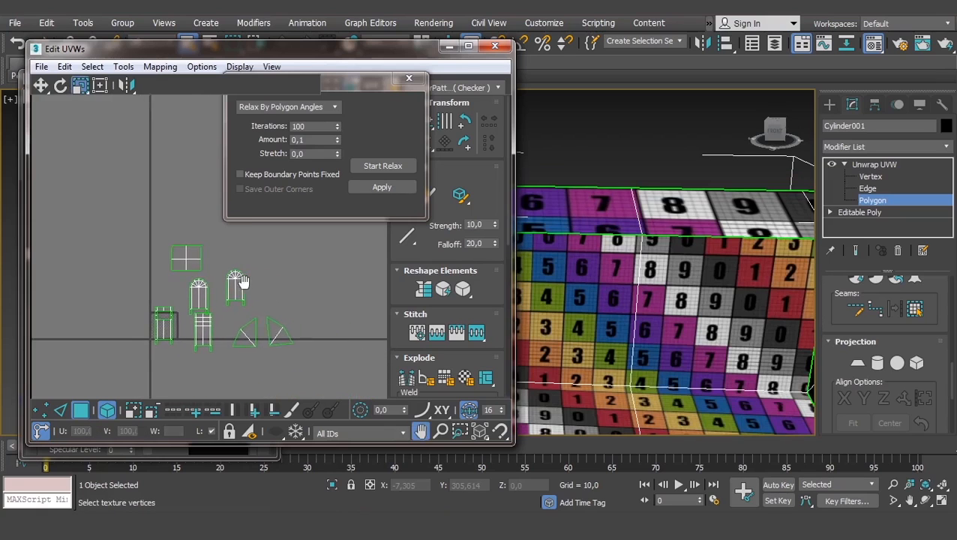
Select all the UV shells, close the Relax settings, and rescale the shells to a matching scale with Rescale Elements
{"action": "left_click_drag", "start_coordinate": [326, 236], "coordinate": [129, 359]}
{"action": "left_click", "coordinate": [320, 250]}
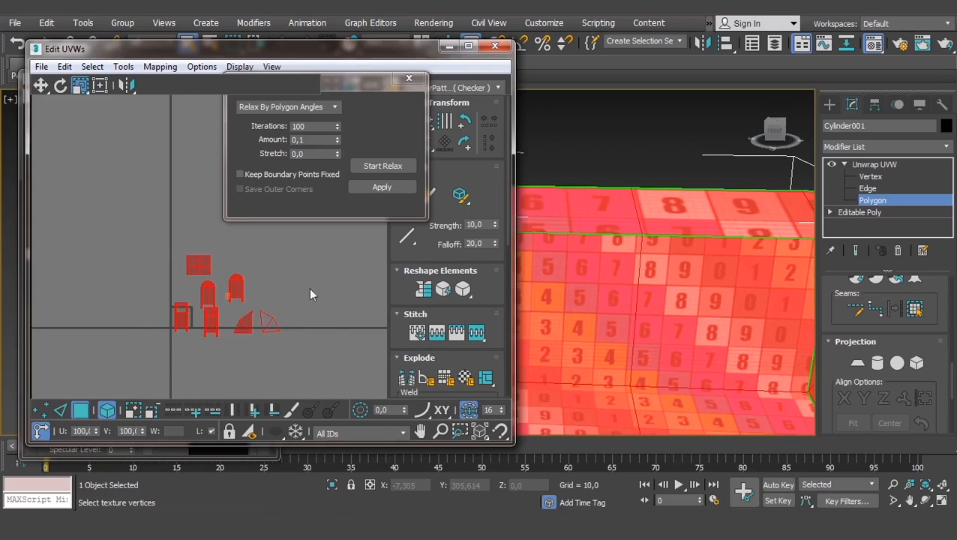
{"action": "middle_click_drag", "start_coordinate": [582, 273], "coordinate": [653, 237]}
{"action": "scroll", "coordinate": [653, 237], "scroll_direction": "down", "scroll_amount": 2}
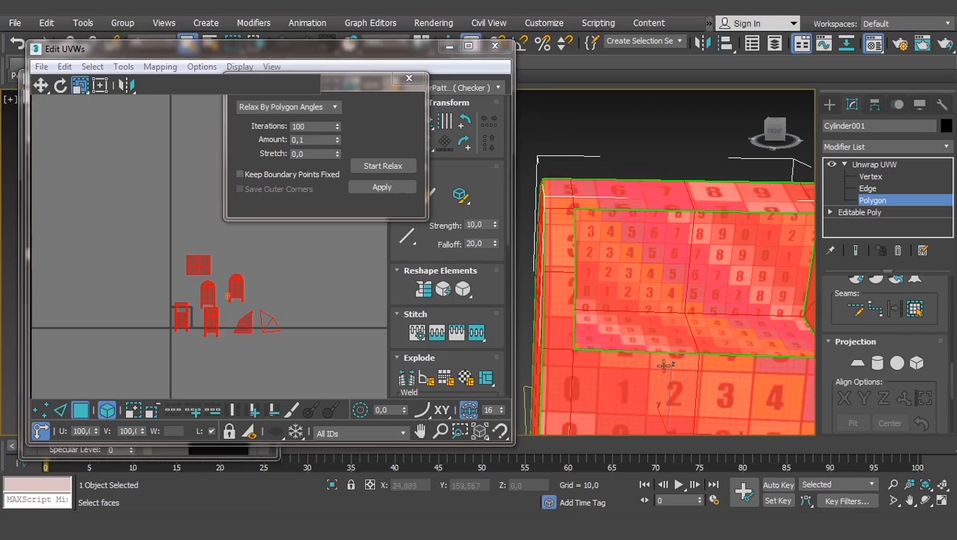
{"action": "middle_click_drag", "start_coordinate": [331, 317], "coordinate": [322, 297]}
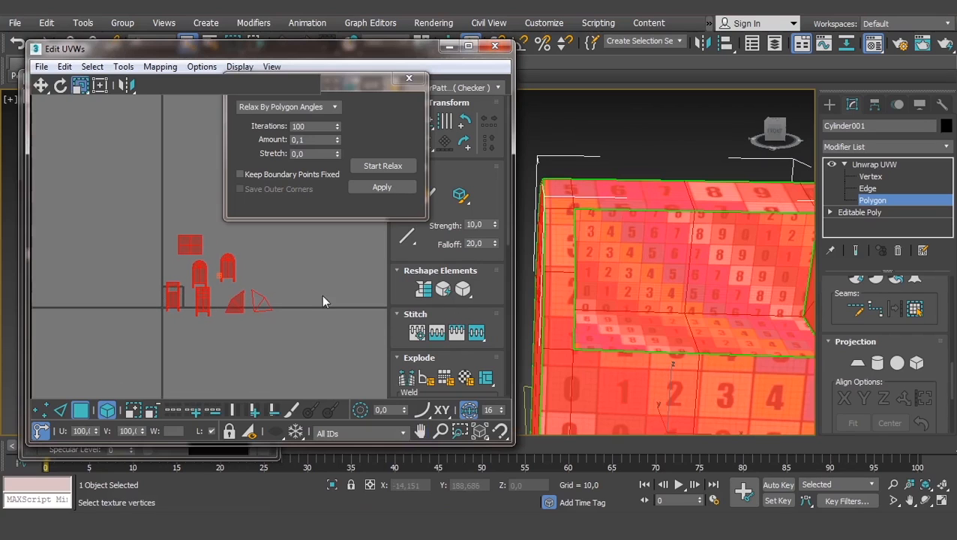
{"action": "left_click", "coordinate": [408, 78]}
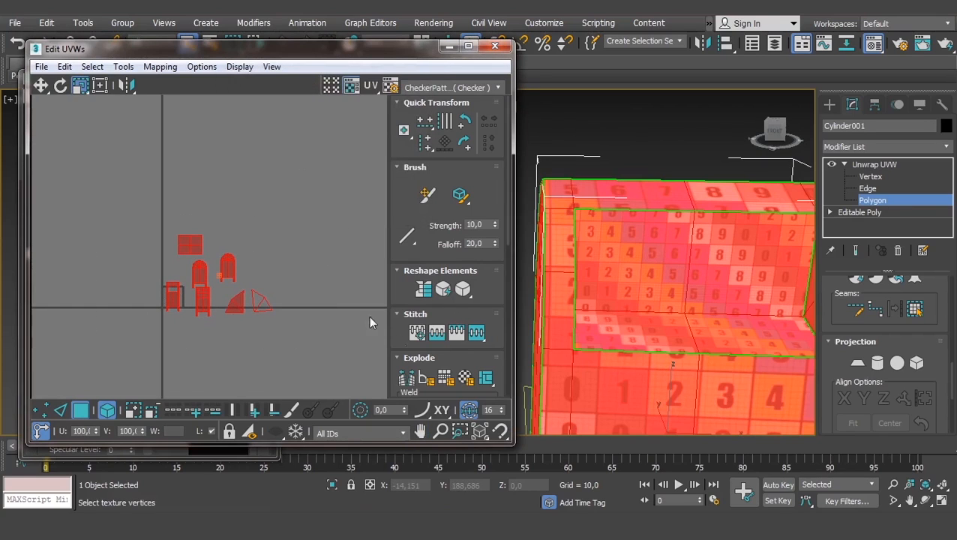
{"action": "scroll", "coordinate": [399, 294], "scroll_direction": "down", "scroll_amount": 10}
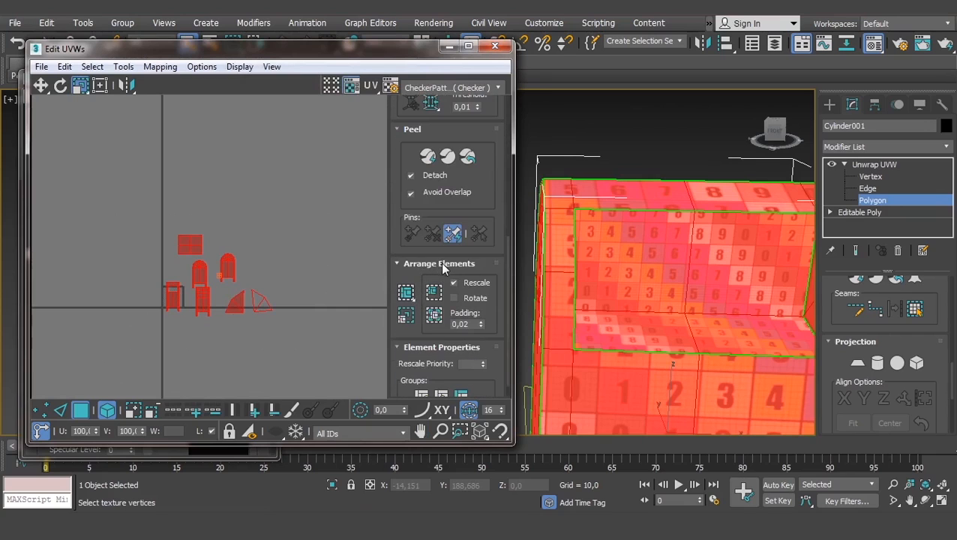
{"action": "left_click", "coordinate": [406, 320]}
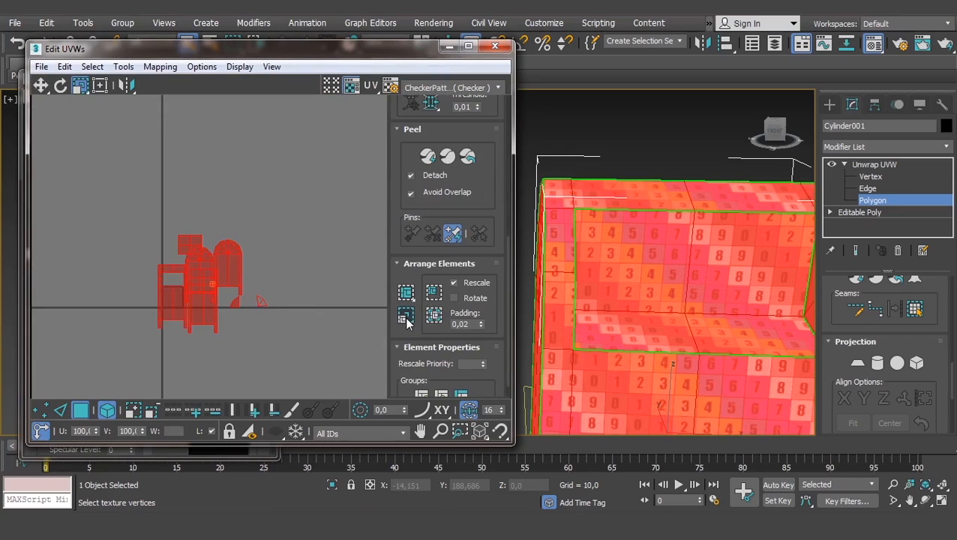
Examine the rescaled checker pattern on the model and how the overlapping shells sit against the UV tile
{"action": "scroll", "coordinate": [688, 281], "scroll_direction": "up", "scroll_amount": 4}
{"action": "middle_click_drag", "start_coordinate": [636, 288], "coordinate": [597, 264]}
{"action": "middle_click_drag", "start_coordinate": [686, 312], "coordinate": [680, 255], "text": "alt"}
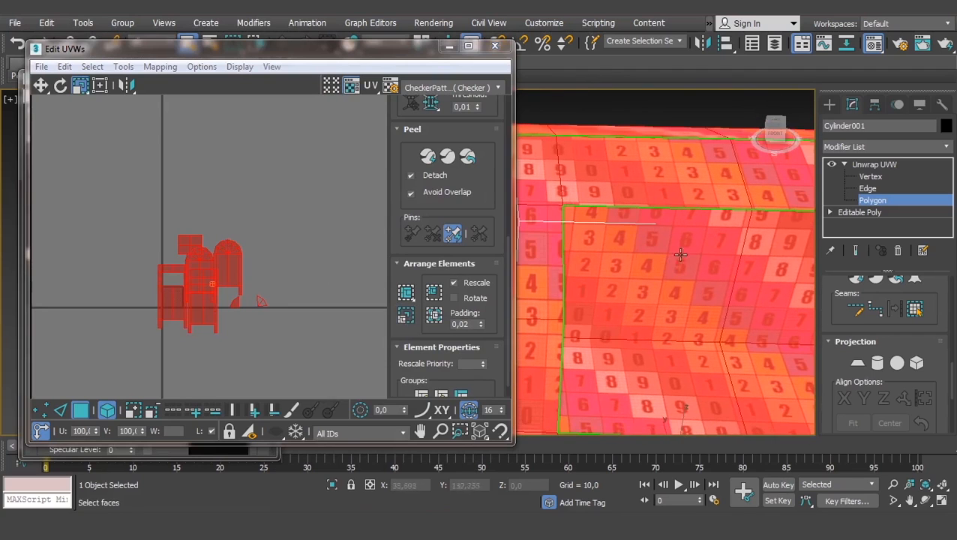
{"action": "scroll", "coordinate": [278, 285], "scroll_direction": "up", "scroll_amount": 3}
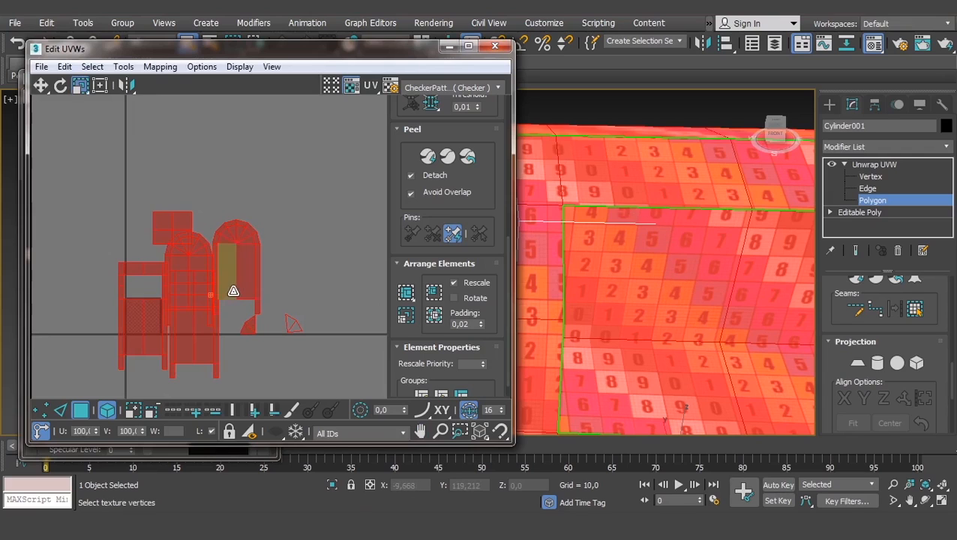
{"action": "middle_click_drag", "start_coordinate": [231, 285], "coordinate": [217, 236]}
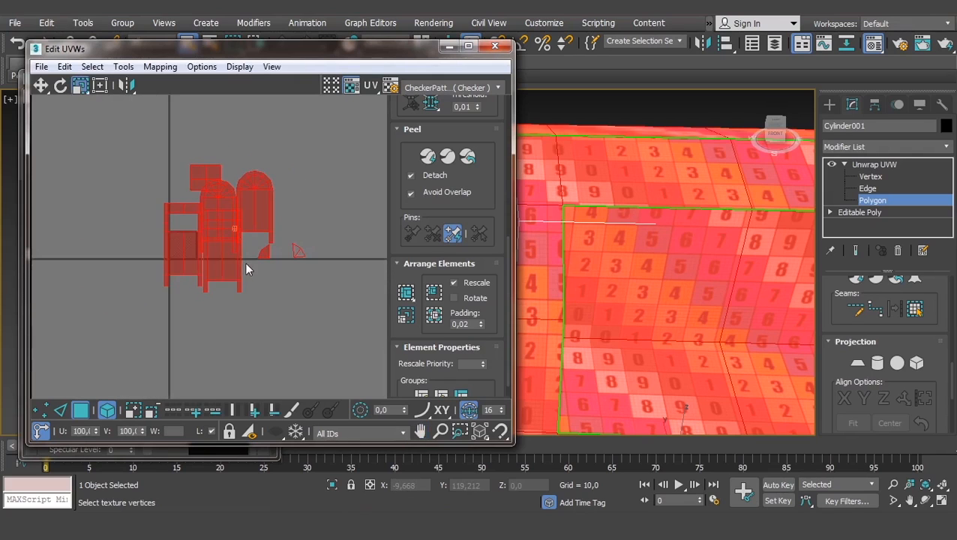
{"action": "scroll", "coordinate": [176, 258], "scroll_direction": "up", "scroll_amount": 3}
{"action": "middle_click_drag", "start_coordinate": [292, 228], "coordinate": [247, 247]}
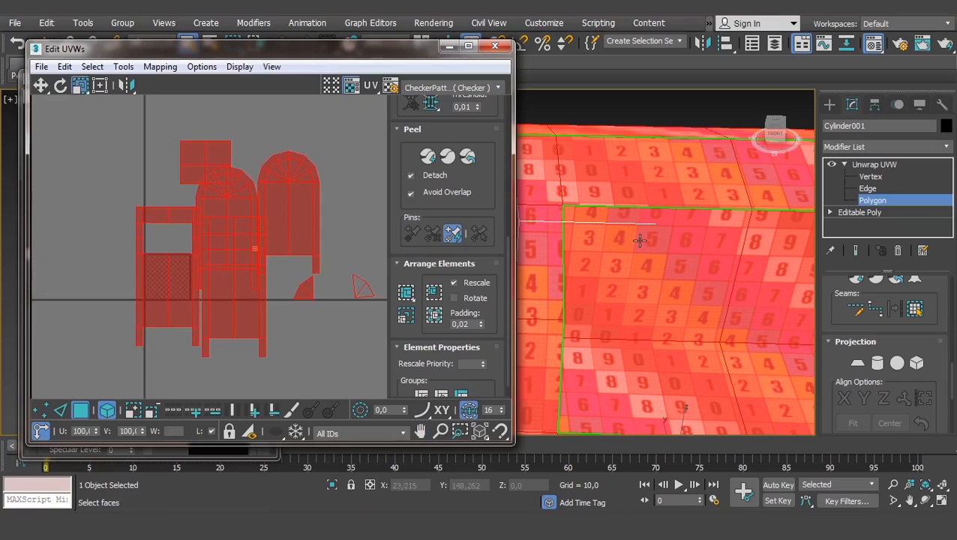
{"action": "scroll", "coordinate": [181, 277], "scroll_direction": "up", "scroll_amount": 2}
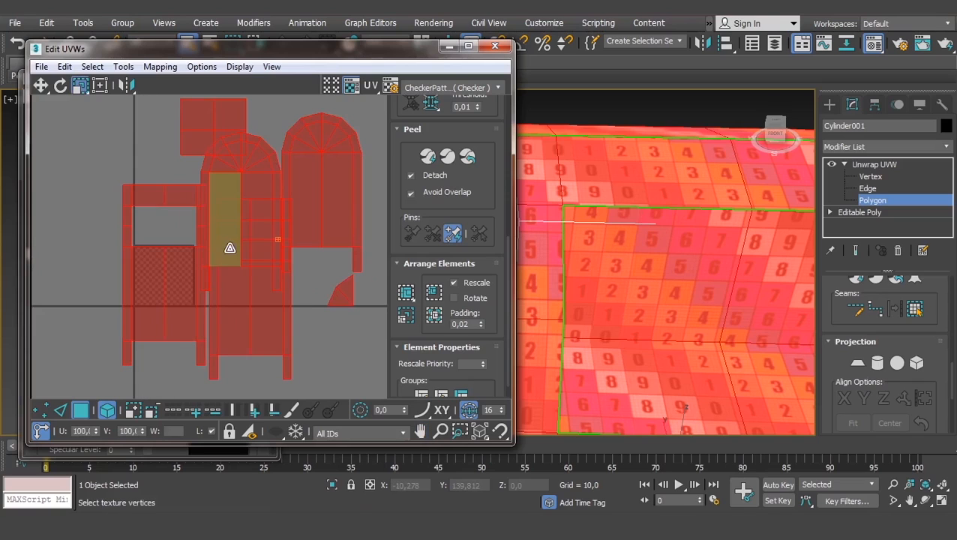
{"action": "scroll", "coordinate": [190, 265], "scroll_direction": "up", "scroll_amount": 2}
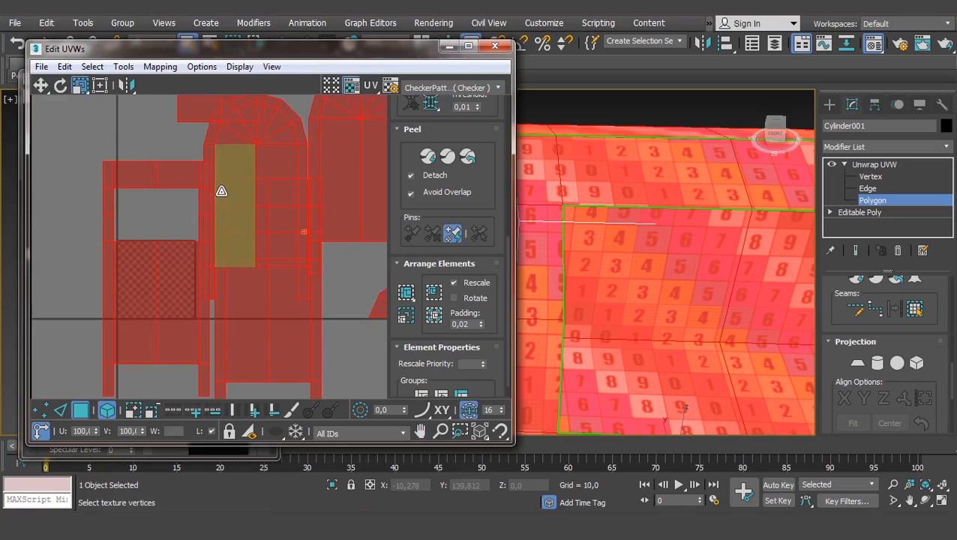
{"action": "scroll", "coordinate": [305, 267], "scroll_direction": "up", "scroll_amount": 4}
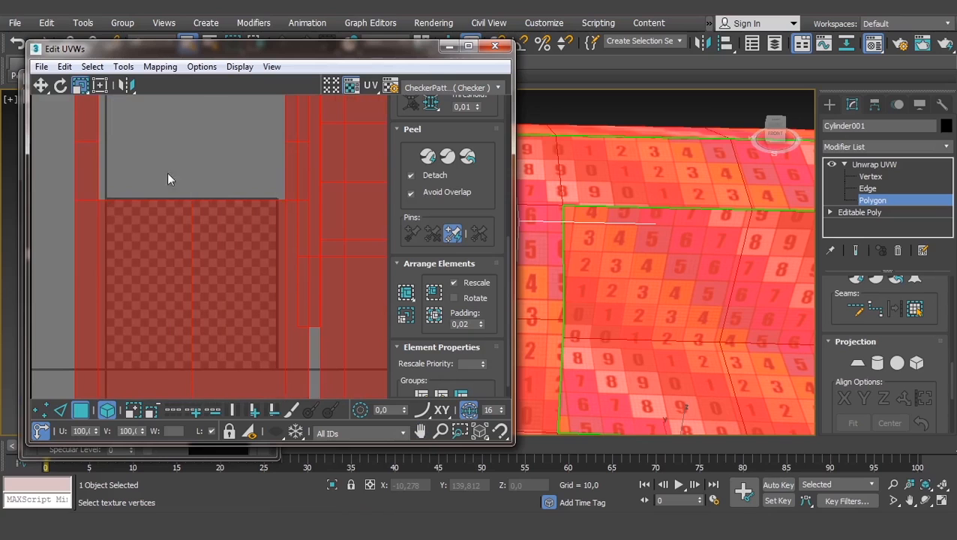
{"action": "left_click", "coordinate": [75, 268]}
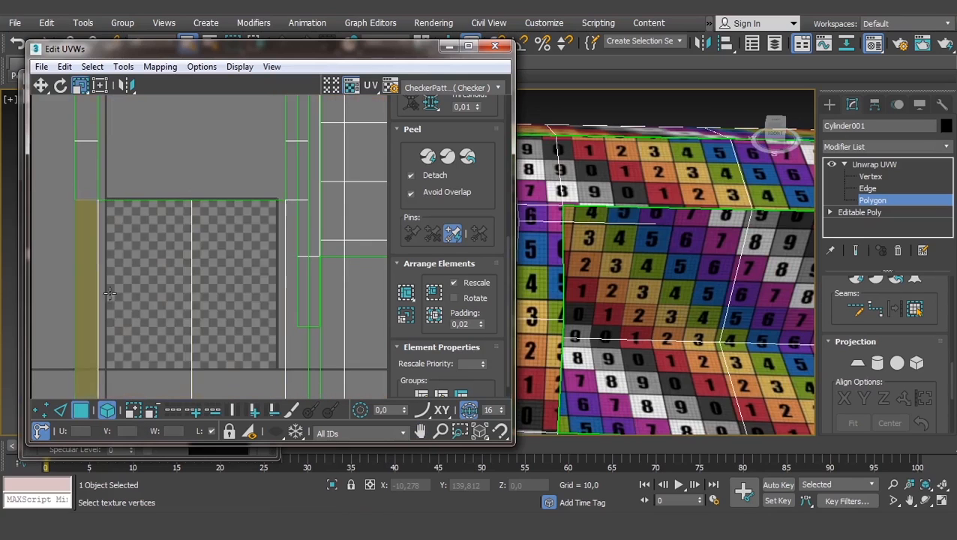
{"action": "scroll", "coordinate": [204, 203], "scroll_direction": "down", "scroll_amount": 3}
{"action": "scroll", "coordinate": [199, 251], "scroll_direction": "up", "scroll_amount": 3}
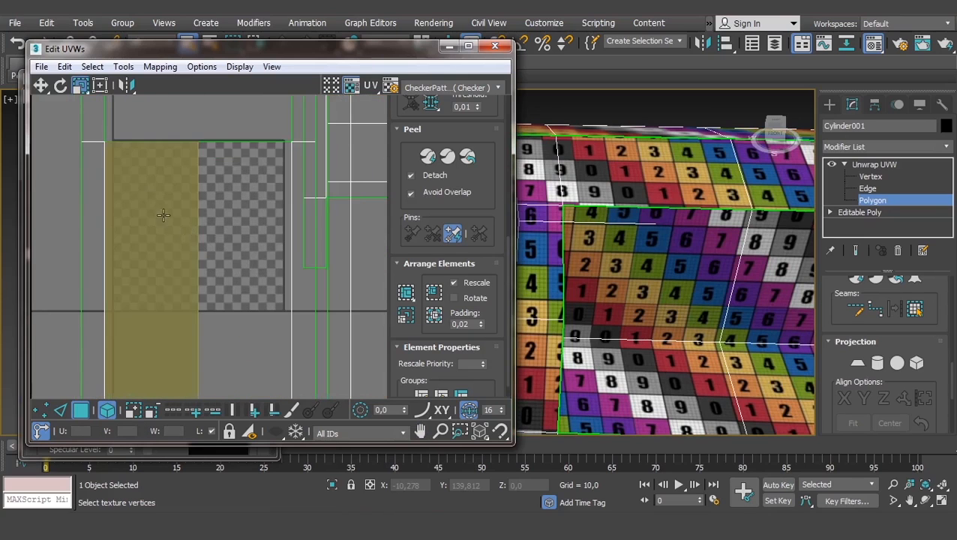
{"action": "scroll", "coordinate": [274, 255], "scroll_direction": "down", "scroll_amount": 5}
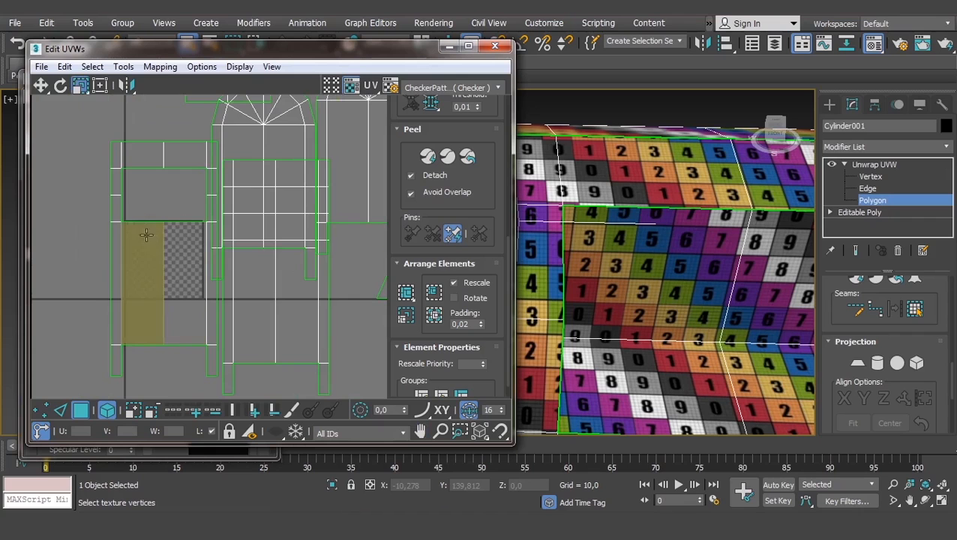
{"action": "scroll", "coordinate": [285, 238], "scroll_direction": "down", "scroll_amount": 5}
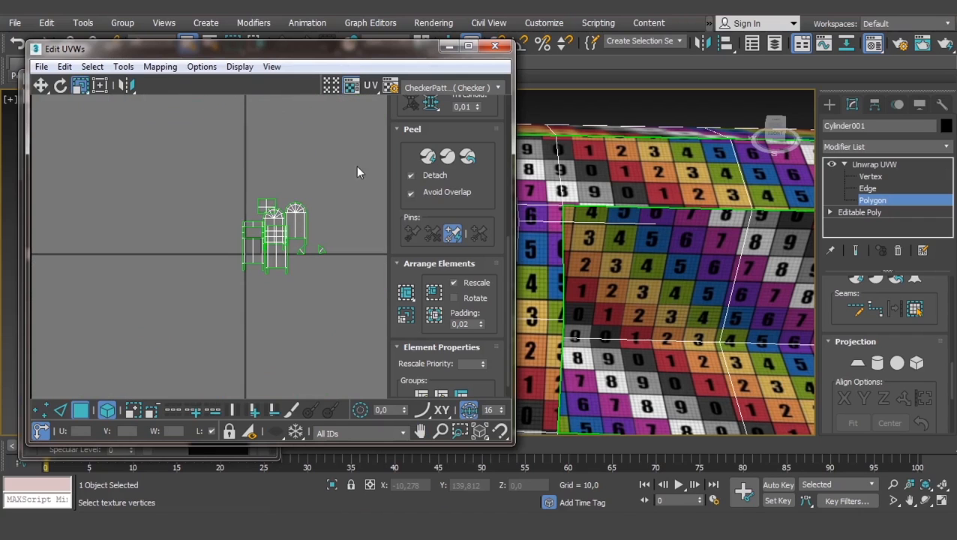
Select all the UV shells, scale them down together, and move them onto the checkered UV tile
{"action": "left_click_drag", "start_coordinate": [356, 167], "coordinate": [251, 268]}
{"action": "scroll", "coordinate": [263, 251], "scroll_direction": "up", "scroll_amount": 3}
{"action": "left_click_drag", "start_coordinate": [258, 225], "coordinate": [194, 321]}
{"action": "scroll", "coordinate": [289, 225], "scroll_direction": "up", "scroll_amount": 3}
{"action": "key", "text": "w"}
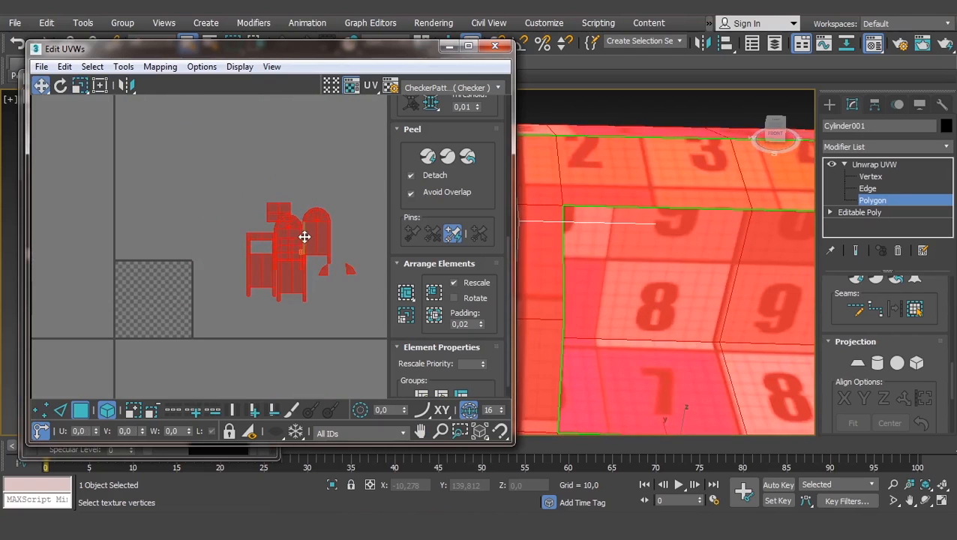
{"action": "left_click_drag", "start_coordinate": [305, 237], "coordinate": [158, 284]}
{"action": "scroll", "coordinate": [159, 284], "scroll_direction": "up", "scroll_amount": 4}
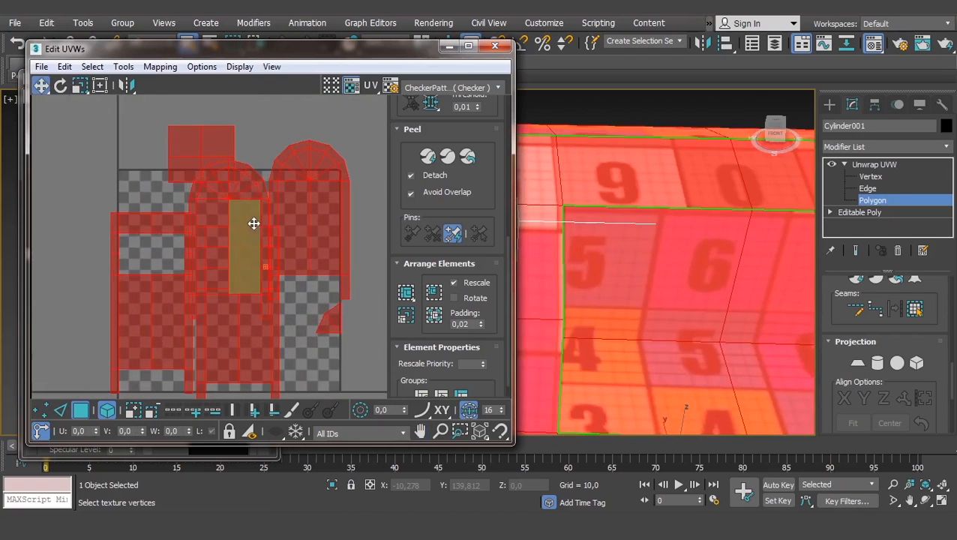
Scale all the shells down further and place them fully inside the UV tile, leaving room around them
{"action": "key", "text": "r"}
{"action": "left_click_drag", "start_coordinate": [248, 230], "coordinate": [198, 298]}
{"action": "key", "text": "w"}
{"action": "left_click_drag", "start_coordinate": [282, 243], "coordinate": [230, 288]}
{"action": "scroll", "coordinate": [237, 275], "scroll_direction": "down", "scroll_amount": 2}
{"action": "middle_click_drag", "start_coordinate": [238, 275], "coordinate": [314, 252]}
{"action": "left_click", "coordinate": [291, 224]}
{"action": "scroll", "coordinate": [225, 251], "scroll_direction": "up", "scroll_amount": 2}
{"action": "scroll", "coordinate": [246, 237], "scroll_direction": "down", "scroll_amount": 1}
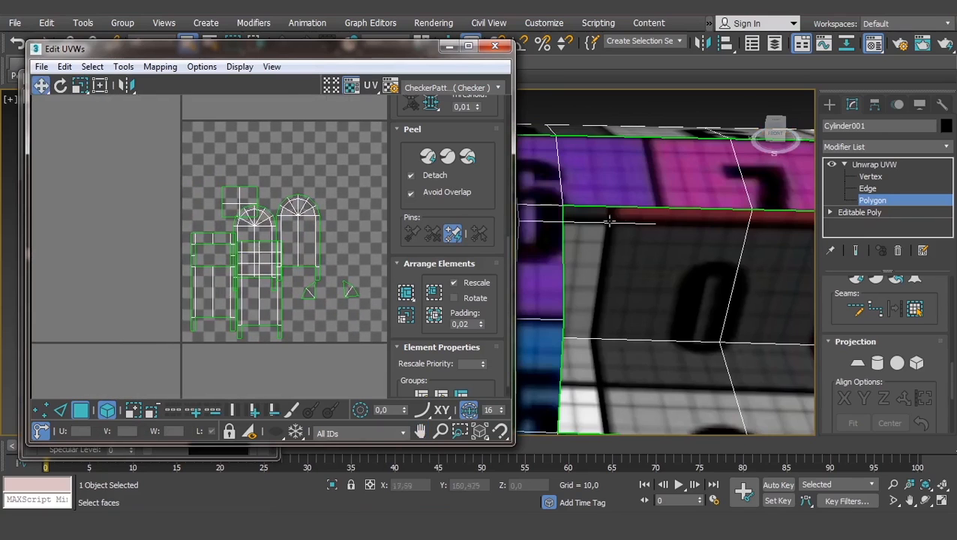
Examine the checker pattern on the whole mailbox and compare it with the shell layout
{"action": "scroll", "coordinate": [636, 243], "scroll_direction": "down", "scroll_amount": 5}
{"action": "middle_click_drag", "start_coordinate": [640, 306], "coordinate": [619, 233]}
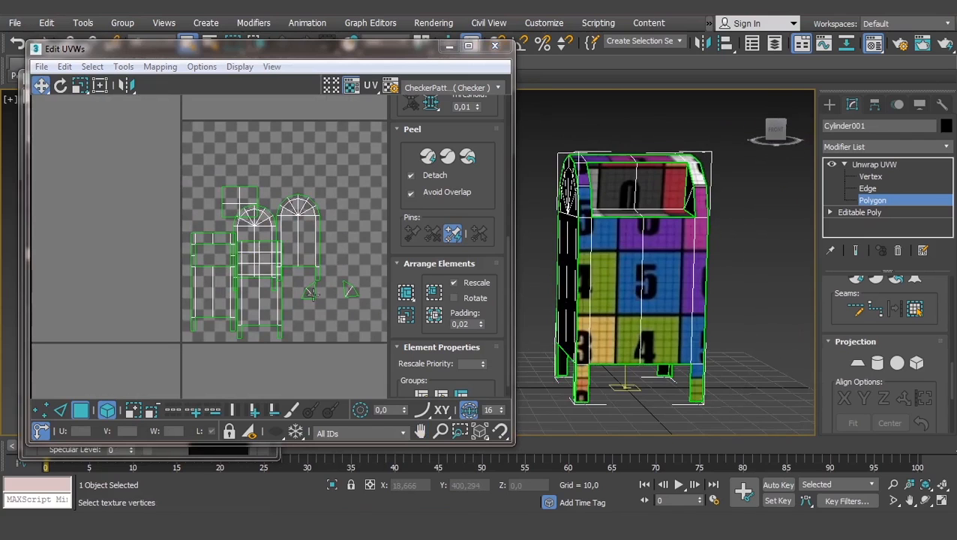
{"action": "scroll", "coordinate": [313, 294], "scroll_direction": "up", "scroll_amount": 3}
{"action": "middle_click_drag", "start_coordinate": [271, 229], "coordinate": [270, 238]}
{"action": "left_click", "coordinate": [726, 308]}
{"action": "scroll", "coordinate": [726, 308], "scroll_direction": "down", "scroll_amount": 2}
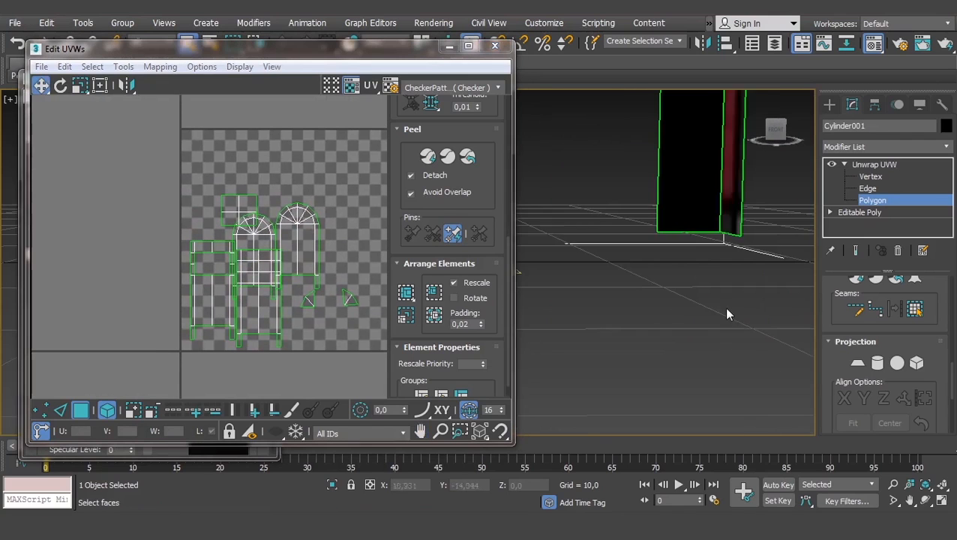
{"action": "scroll", "coordinate": [726, 308], "scroll_direction": "down", "scroll_amount": 5}
{"action": "middle_click_drag", "start_coordinate": [694, 233], "coordinate": [658, 320]}
{"action": "scroll", "coordinate": [255, 263], "scroll_direction": "up", "scroll_amount": 4}
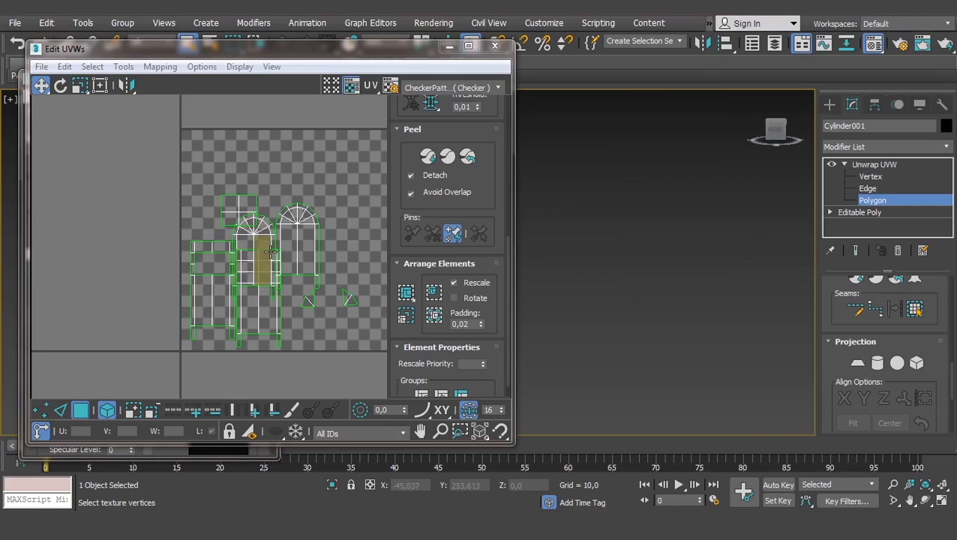
{"action": "scroll", "coordinate": [637, 269], "scroll_direction": "down", "scroll_amount": 3}
{"action": "scroll", "coordinate": [652, 273], "scroll_direction": "down", "scroll_amount": 3}
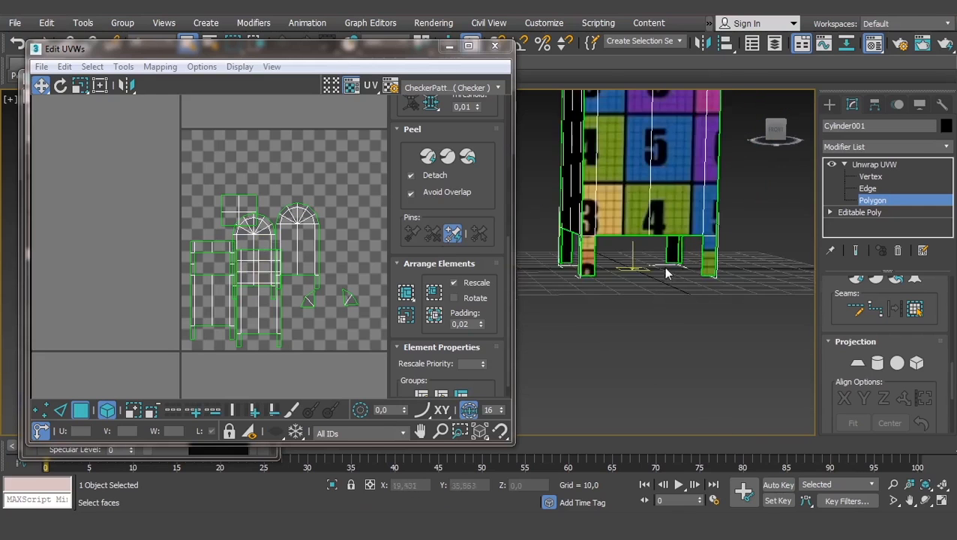
{"action": "middle_click_drag", "start_coordinate": [668, 273], "coordinate": [690, 377]}
{"action": "middle_click_drag", "start_coordinate": [321, 275], "coordinate": [327, 275]}
{"action": "scroll", "coordinate": [327, 275], "scroll_direction": "up", "scroll_amount": 3}
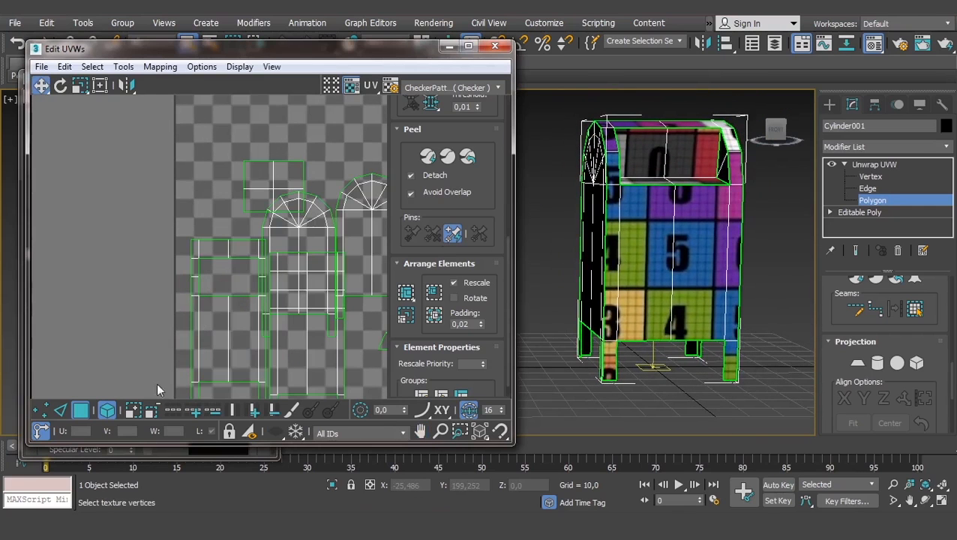
Select individual shells to identify which mailbox faces they belong to
{"action": "left_click", "coordinate": [291, 235]}
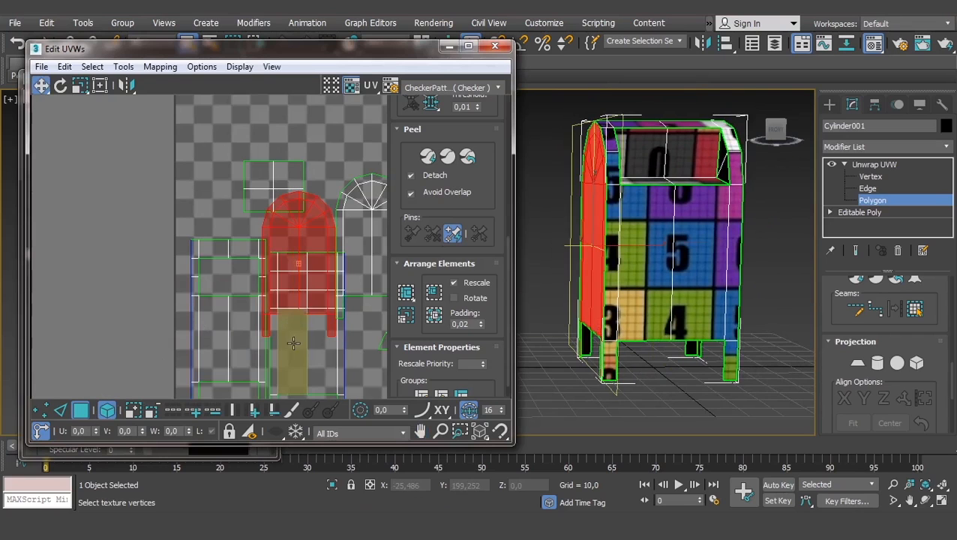
{"action": "left_click", "coordinate": [291, 323]}
{"action": "left_click", "coordinate": [227, 278]}
{"action": "left_click", "coordinate": [247, 244]}
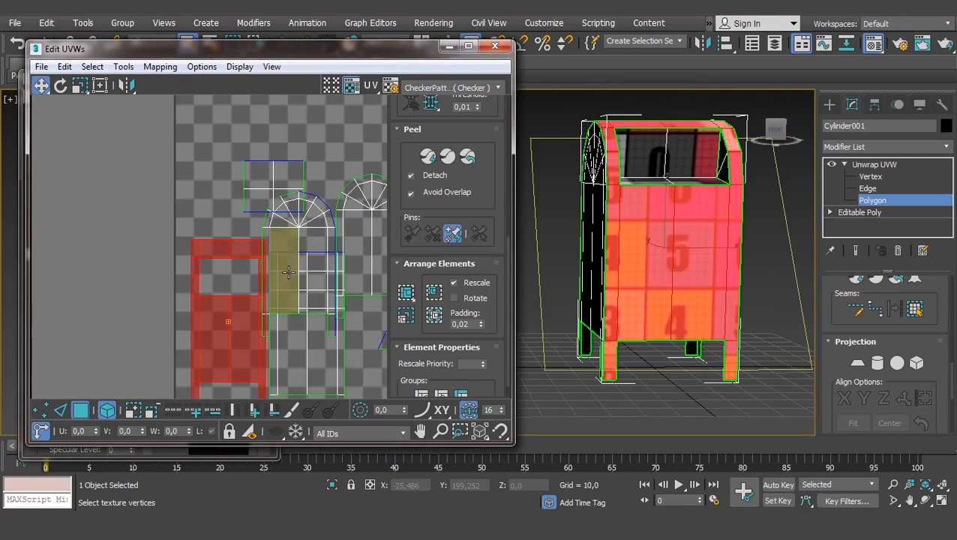
Separate the overlapping large shells by moving one arched side shell and the back panel shell past the other arched shell
{"action": "scroll", "coordinate": [277, 252], "scroll_direction": "down", "scroll_amount": 2}
{"action": "middle_click_drag", "start_coordinate": [277, 252], "coordinate": [174, 216]}
{"action": "left_click", "coordinate": [166, 199]}
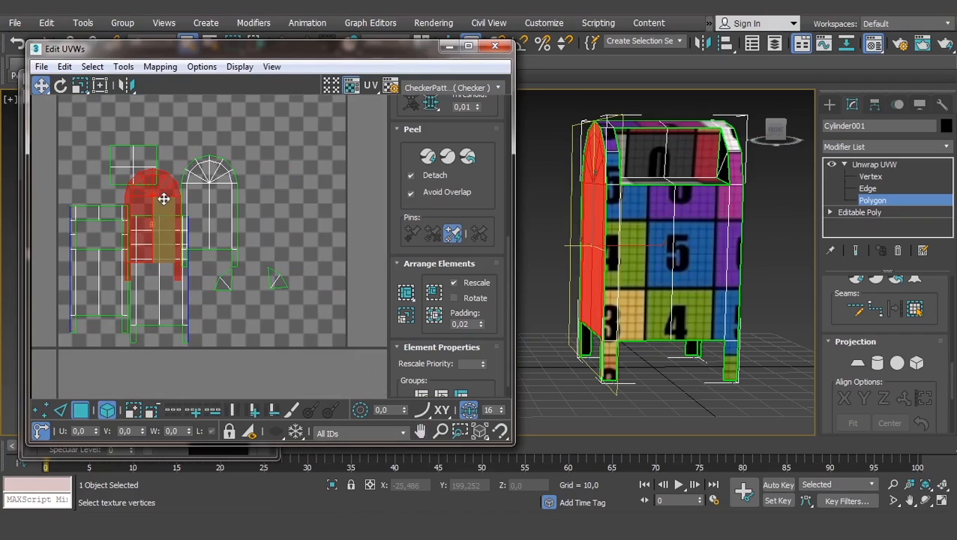
{"action": "left_click_drag", "start_coordinate": [164, 199], "coordinate": [275, 185]}
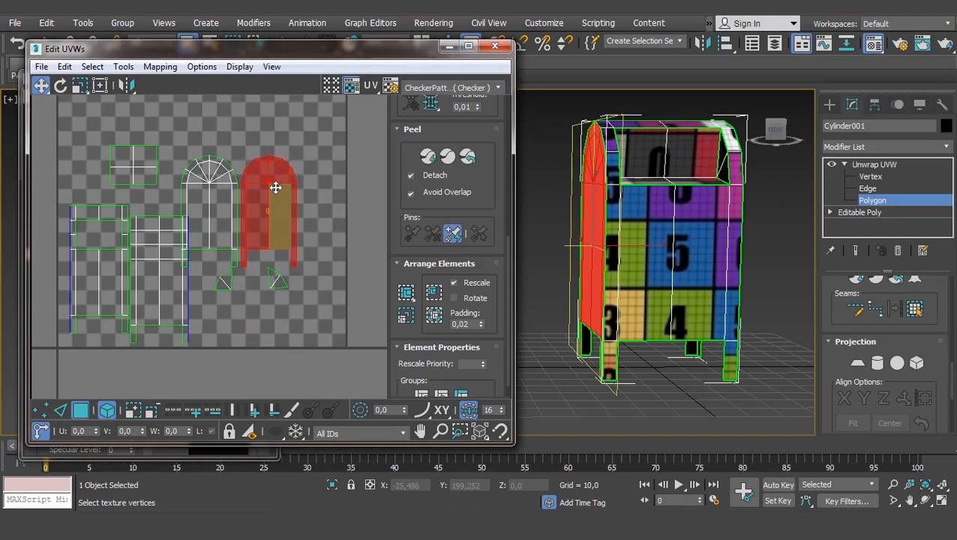
{"action": "left_click", "coordinate": [212, 188]}
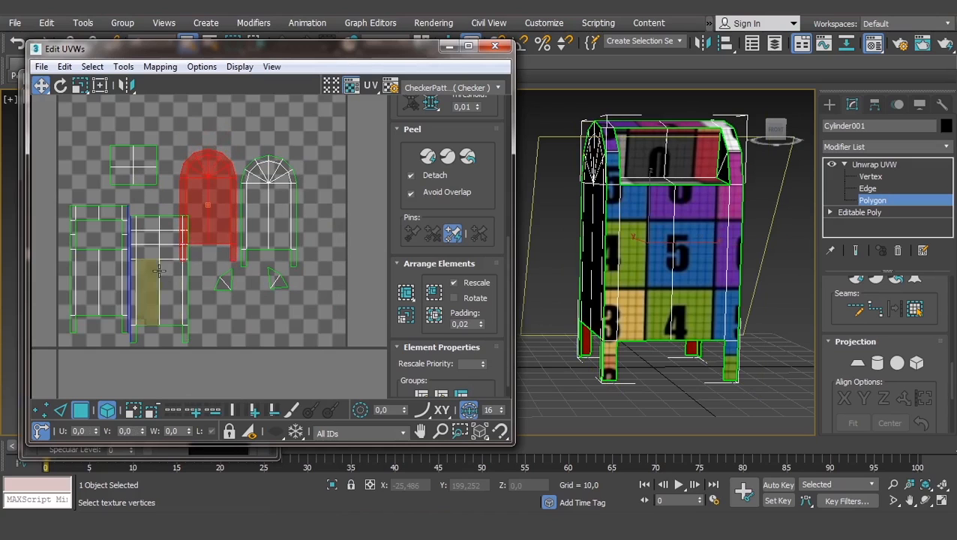
{"action": "left_click_drag", "start_coordinate": [158, 272], "coordinate": [336, 204]}
Move the small rectangular shell and the two triangular shells into the empty area above the large shells
{"action": "left_click_drag", "start_coordinate": [142, 169], "coordinate": [119, 118]}
{"action": "left_click", "coordinate": [275, 277]}
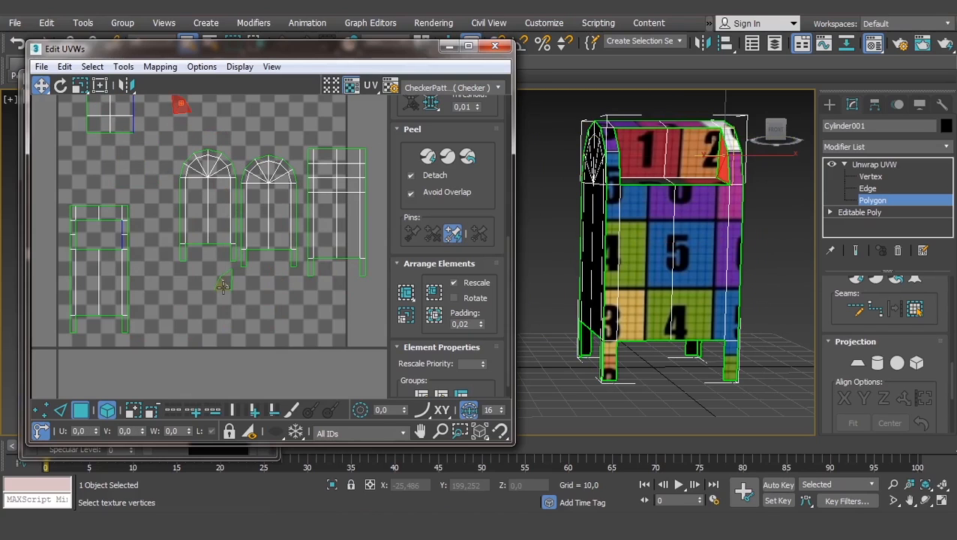
{"action": "left_click_drag", "start_coordinate": [223, 285], "coordinate": [139, 167]}
Line up the two arched side shells and the back panel shell in a row beside the front shell
{"action": "left_click", "coordinate": [207, 202]}
{"action": "left_click_drag", "start_coordinate": [206, 202], "coordinate": [163, 266]}
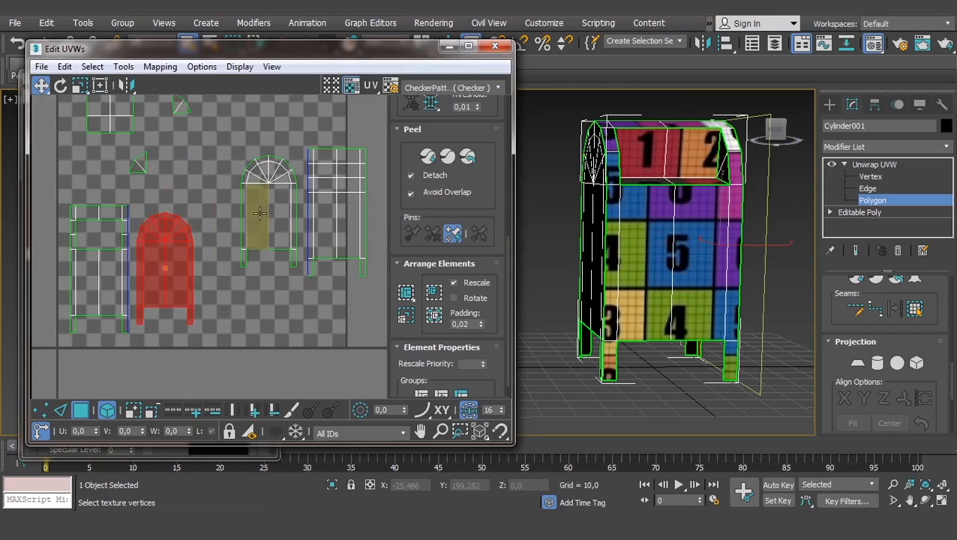
{"action": "left_click_drag", "start_coordinate": [259, 214], "coordinate": [223, 273]}
{"action": "left_click", "coordinate": [322, 210]}
{"action": "left_click_drag", "start_coordinate": [323, 210], "coordinate": [289, 261]}
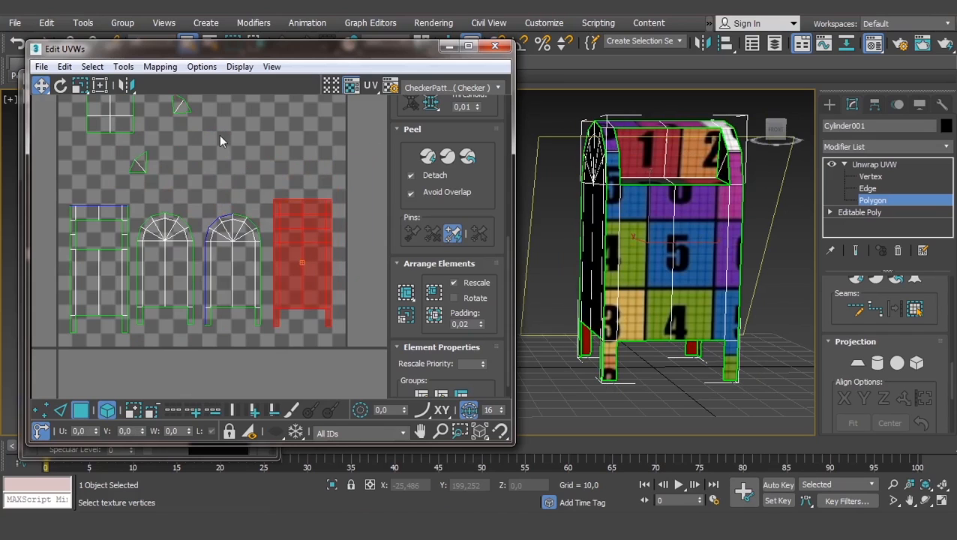
{"action": "scroll", "coordinate": [222, 166], "scroll_direction": "down", "scroll_amount": 5}
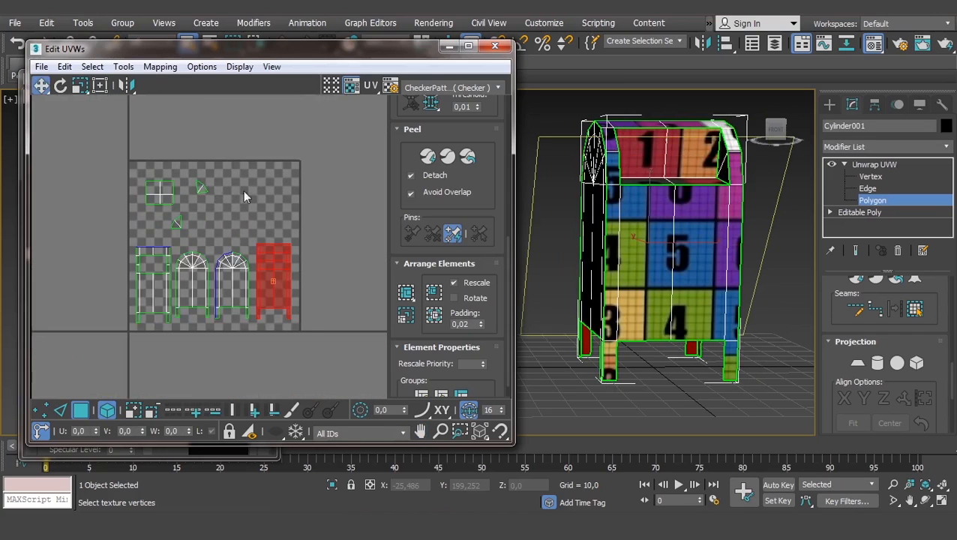
{"action": "scroll", "coordinate": [224, 197], "scroll_direction": "up", "scroll_amount": 1}
{"action": "scroll", "coordinate": [211, 205], "scroll_direction": "down", "scroll_amount": 1}
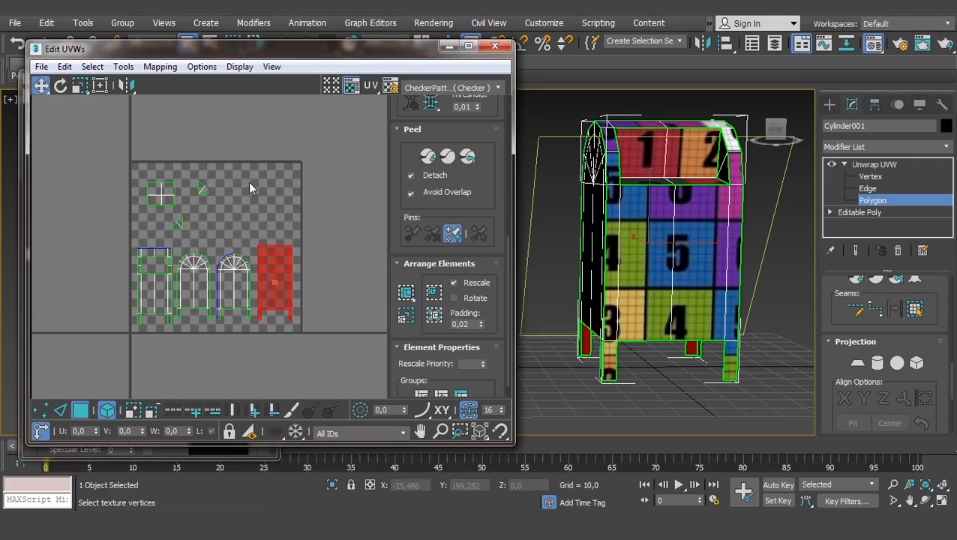
Select all UV shells, clear the selection, and examine the checker pattern across the mailbox's front and side
{"action": "scroll", "coordinate": [252, 187], "scroll_direction": "up", "scroll_amount": 1}
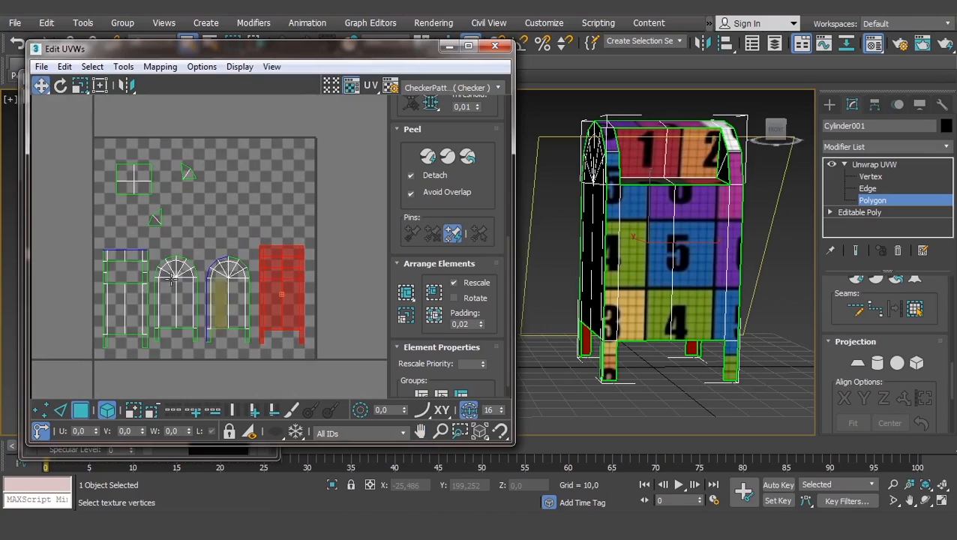
{"action": "left_click_drag", "start_coordinate": [224, 354], "coordinate": [124, 300]}
{"action": "left_click", "coordinate": [321, 184]}
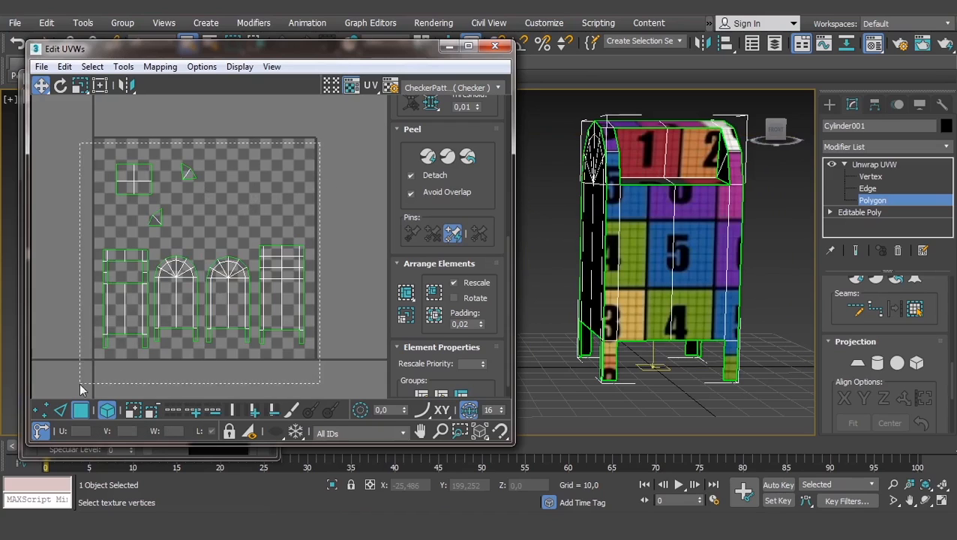
{"action": "left_click_drag", "start_coordinate": [80, 385], "coordinate": [81, 384]}
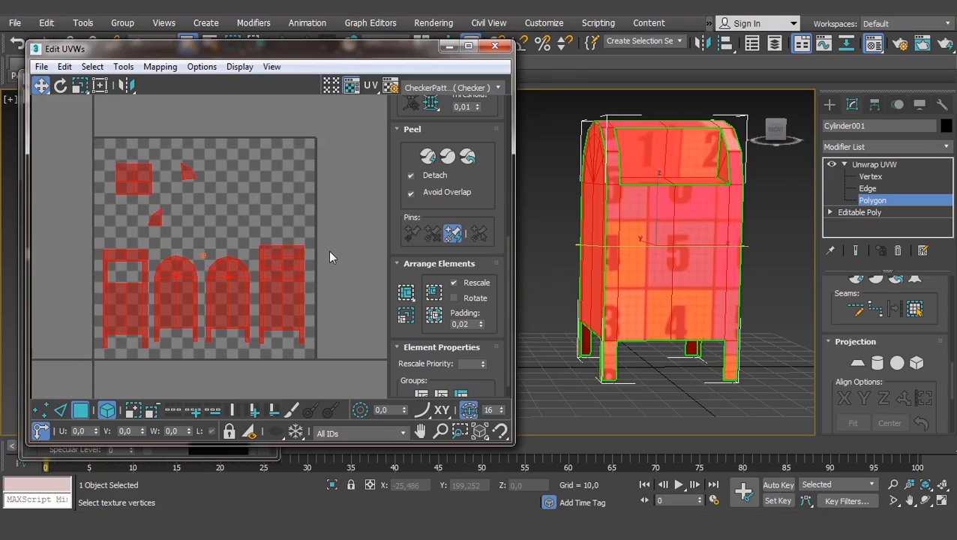
{"action": "left_click", "coordinate": [294, 201]}
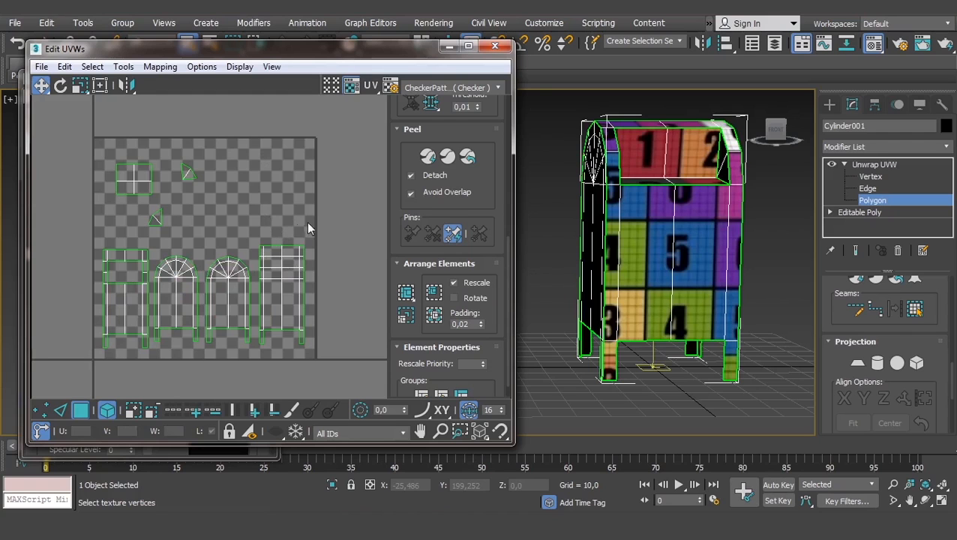
{"action": "middle_click_drag", "start_coordinate": [611, 238], "coordinate": [635, 236], "text": "alt"}
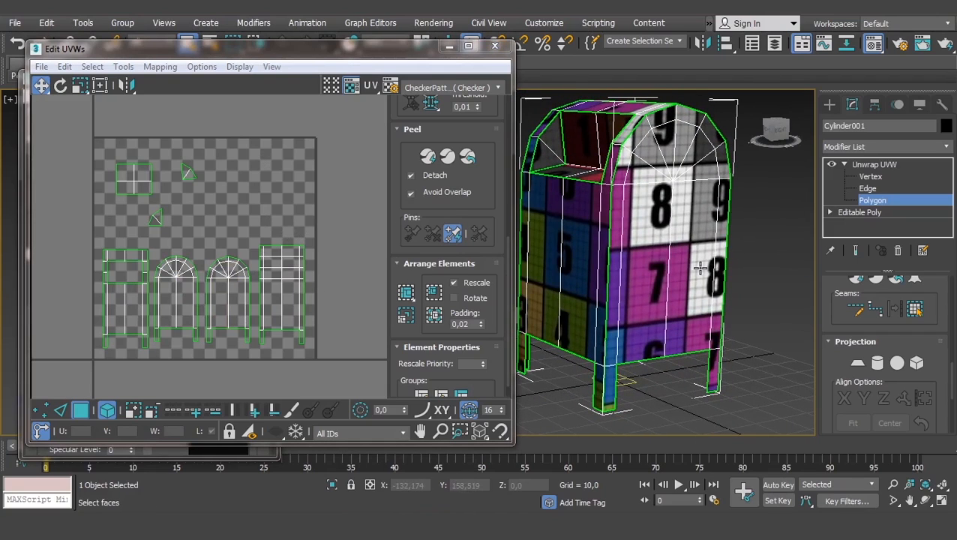
{"action": "middle_click_drag", "start_coordinate": [237, 296], "coordinate": [236, 275]}
{"action": "middle_click_drag", "start_coordinate": [624, 257], "coordinate": [640, 256], "text": "alt"}
{"action": "middle_click_drag", "start_coordinate": [639, 223], "coordinate": [644, 244]}
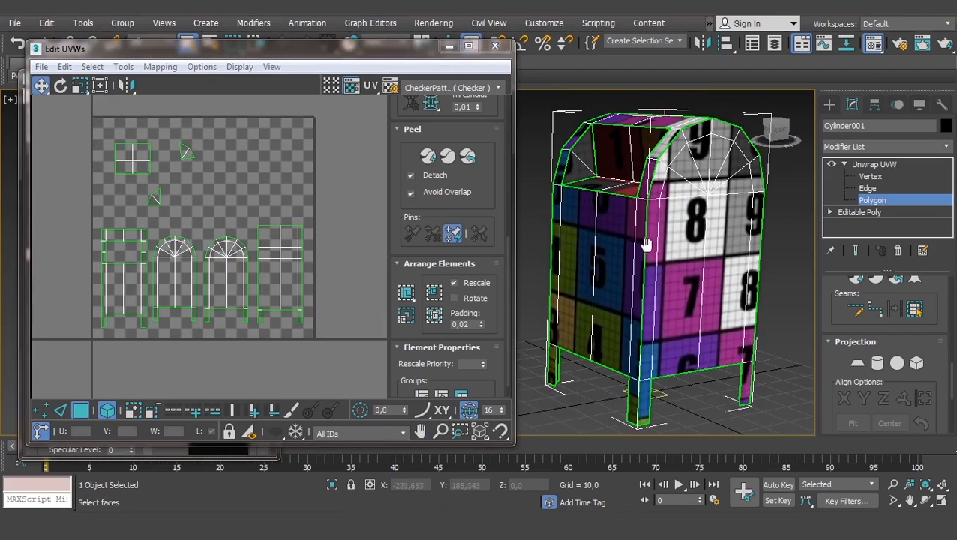
Nudge the back panel shell sideways and move the neighbouring arched side shell past it, outside the UV tile
{"action": "left_click", "coordinate": [276, 279]}
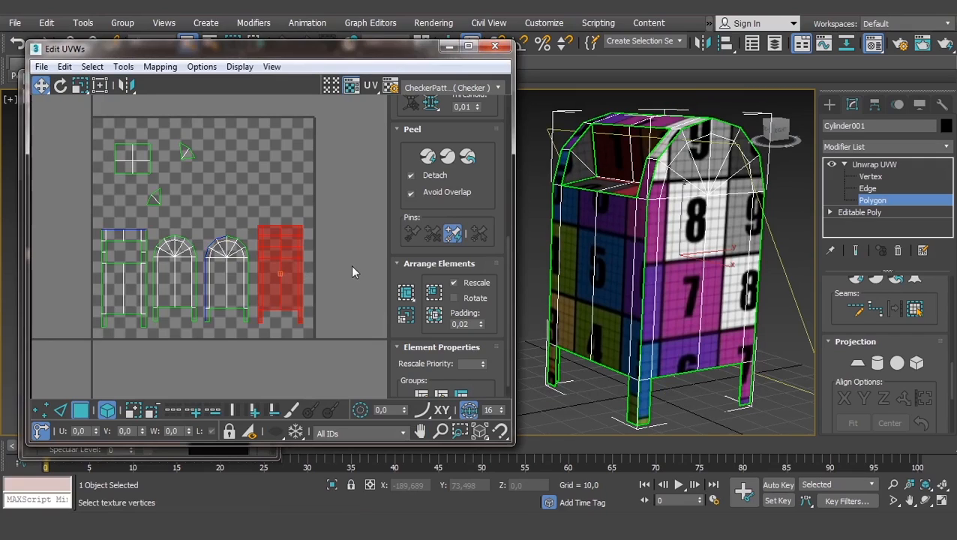
{"action": "mouse_move", "coordinate": [283, 275]}
{"action": "left_mouse_down"}
{"action": "mouse_move", "coordinate": [297, 269]}
{"action": "mouse_move", "coordinate": [287, 290]}
{"action": "mouse_move", "coordinate": [291, 272]}
{"action": "left_mouse_up"}
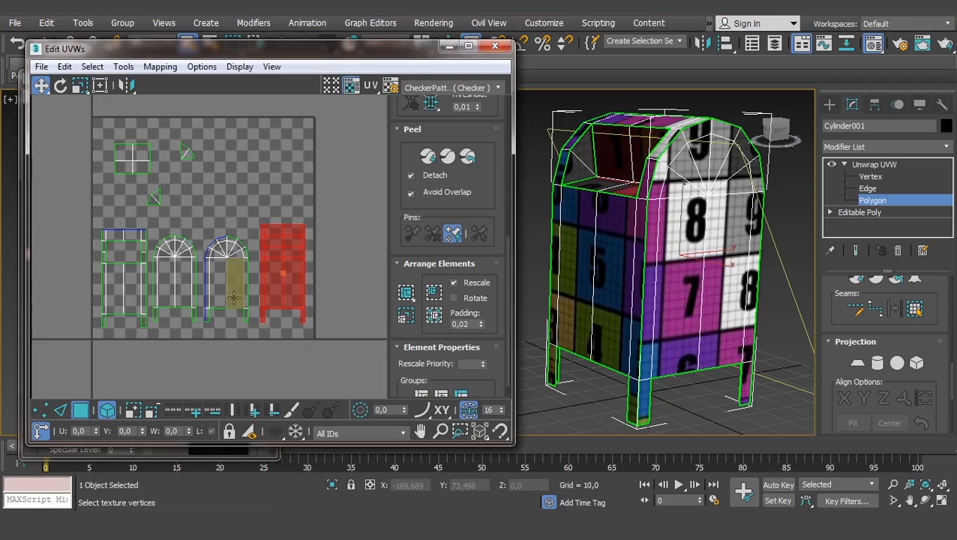
{"action": "left_click", "coordinate": [232, 284]}
{"action": "left_click", "coordinate": [174, 285]}
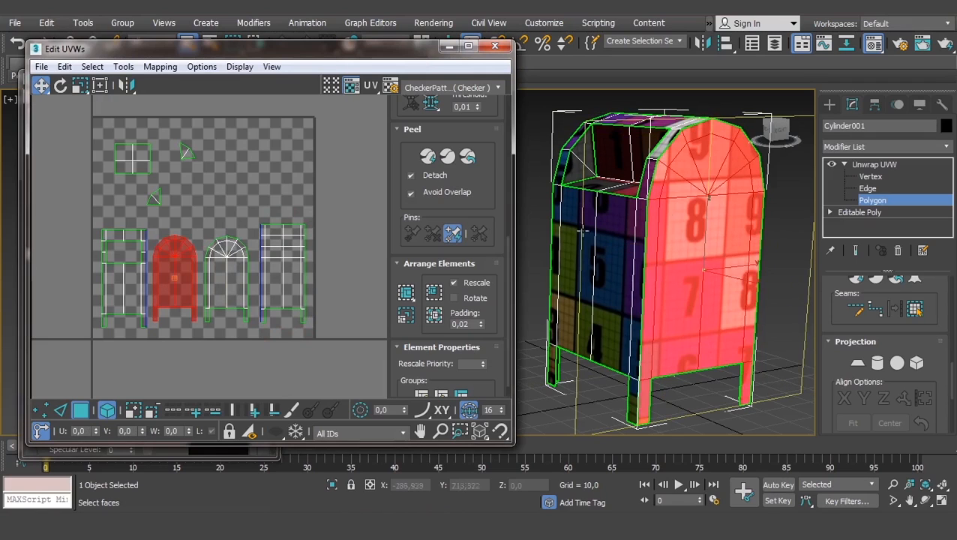
{"action": "left_click", "coordinate": [229, 278]}
{"action": "left_click_drag", "start_coordinate": [229, 277], "coordinate": [347, 275]}
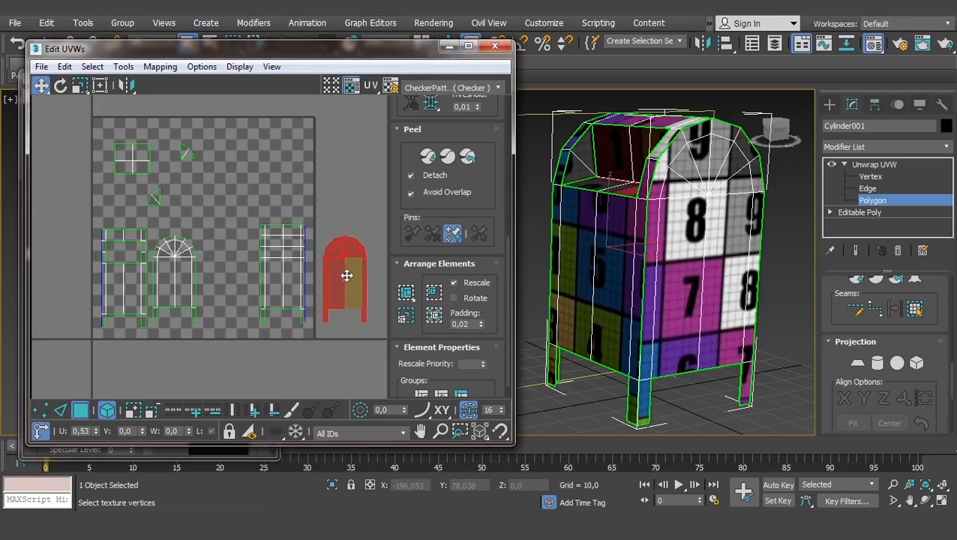
Place the two arched side shells close beside the back panel shell, one on each side
{"action": "left_click", "coordinate": [186, 274]}
{"action": "left_click_drag", "start_coordinate": [186, 275], "coordinate": [245, 279]}
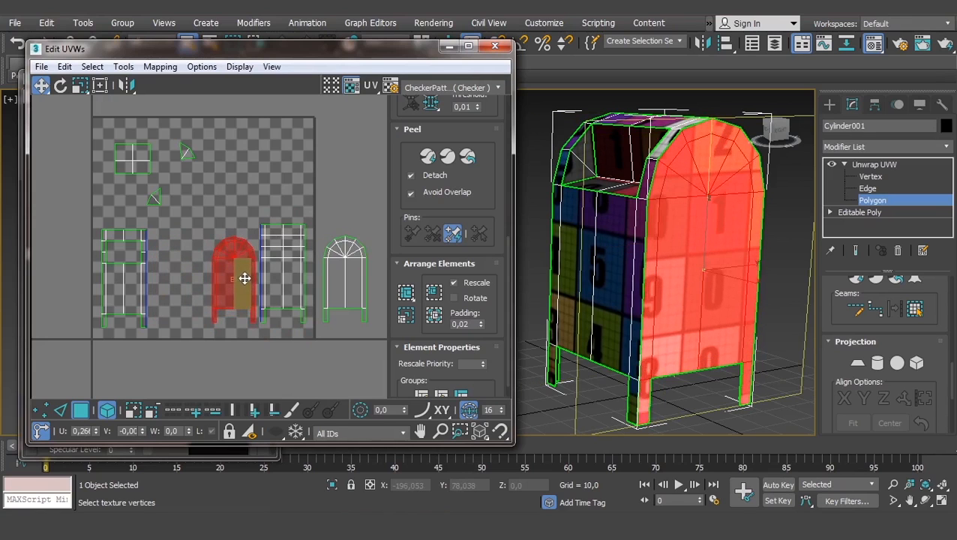
{"action": "left_click", "coordinate": [290, 281]}
{"action": "left_click", "coordinate": [226, 282]}
{"action": "left_click", "coordinate": [345, 282]}
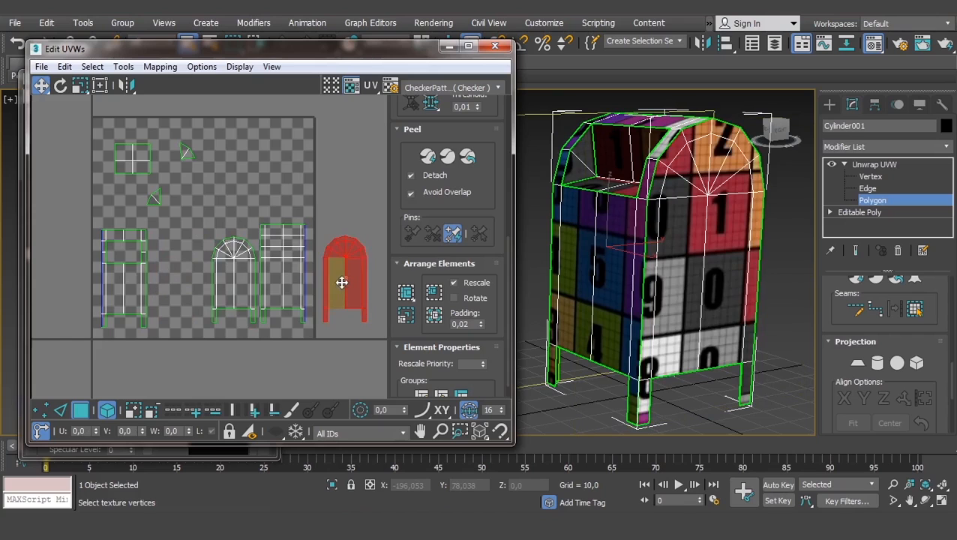
{"action": "left_click_drag", "start_coordinate": [342, 283], "coordinate": [325, 284]}
Move the front shell to the outer end of the row, beside the arched side shell outside the UV tile
{"action": "left_click", "coordinate": [133, 287]}
{"action": "middle_click_drag", "start_coordinate": [161, 298], "coordinate": [102, 298]}
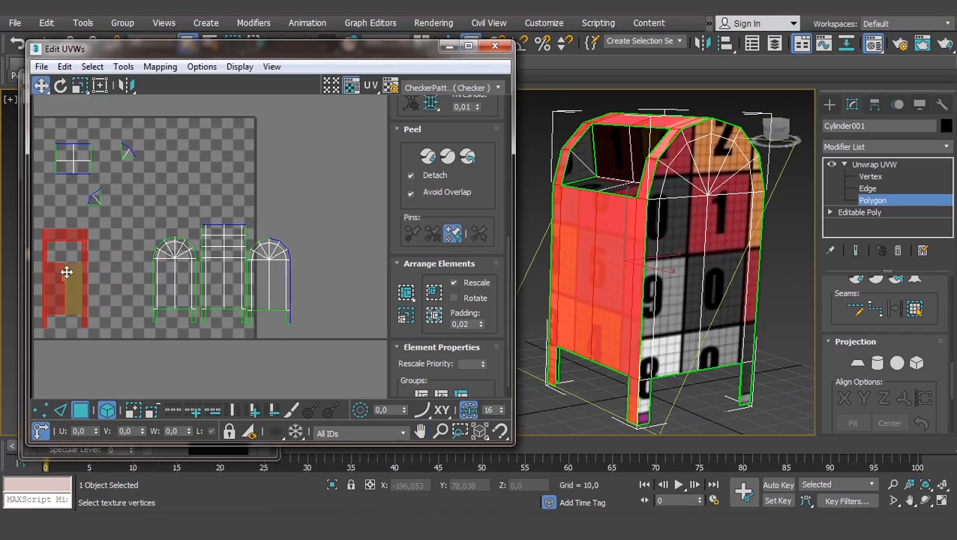
{"action": "left_click_drag", "start_coordinate": [69, 272], "coordinate": [327, 274]}
Place the two triangular shells on opposite sides of the small rectangular shell
{"action": "left_click_drag", "start_coordinate": [94, 201], "coordinate": [40, 161]}
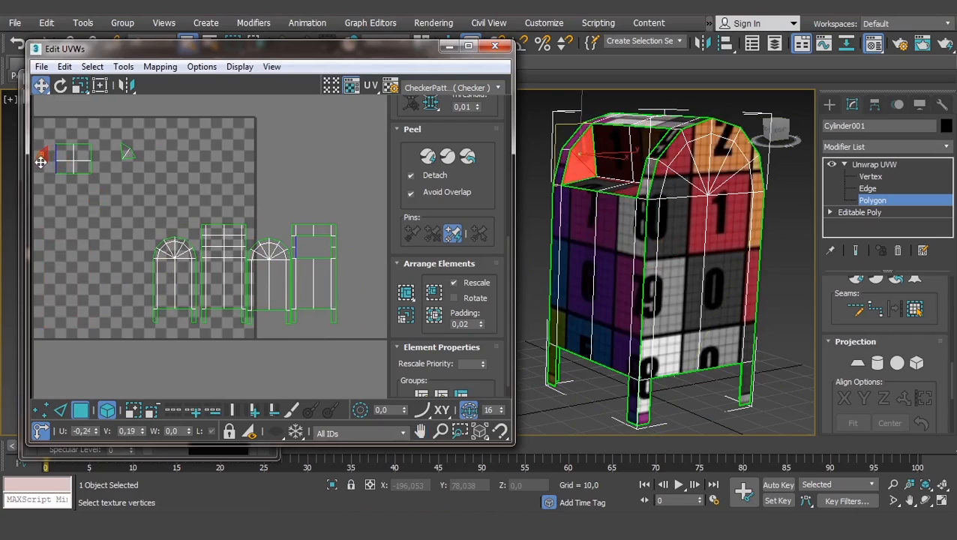
{"action": "left_click", "coordinate": [112, 157]}
{"action": "middle_click_drag", "start_coordinate": [104, 157], "coordinate": [123, 160]}
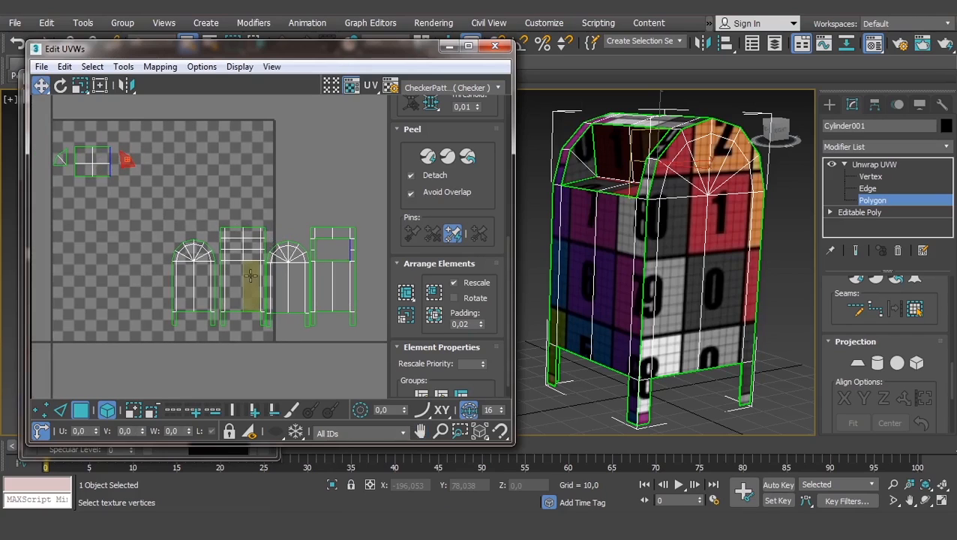
Switch to edge selection and locate on the model the long edge shared by the first arched side shell and the back panel shell
{"action": "middle_click_drag", "start_coordinate": [250, 276], "coordinate": [228, 269]}
{"action": "scroll", "coordinate": [266, 277], "scroll_direction": "up", "scroll_amount": 2}
{"action": "scroll", "coordinate": [166, 271], "scroll_direction": "up", "scroll_amount": 2}
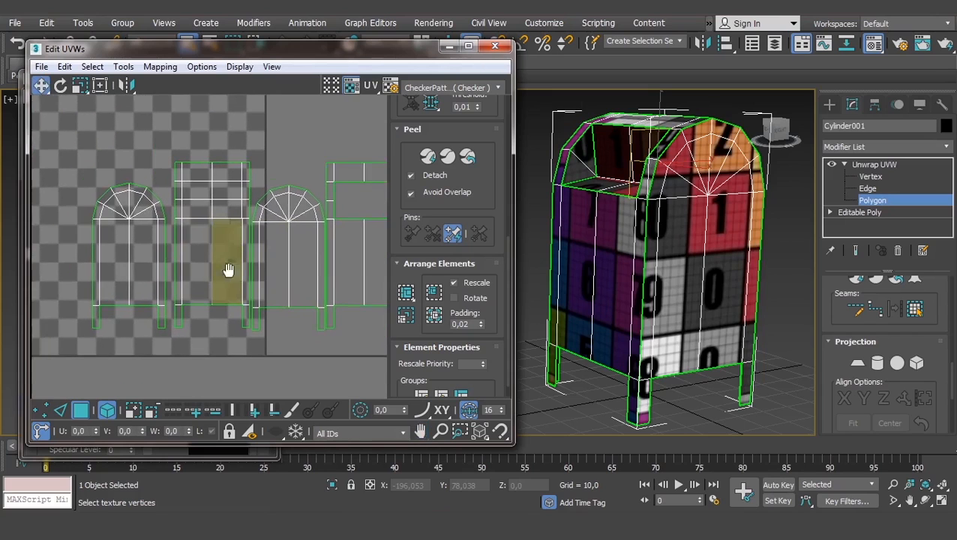
{"action": "scroll", "coordinate": [229, 270], "scroll_direction": "up", "scroll_amount": 1}
{"action": "middle_click_drag", "start_coordinate": [156, 245], "coordinate": [192, 255]}
{"action": "left_click", "coordinate": [61, 410]}
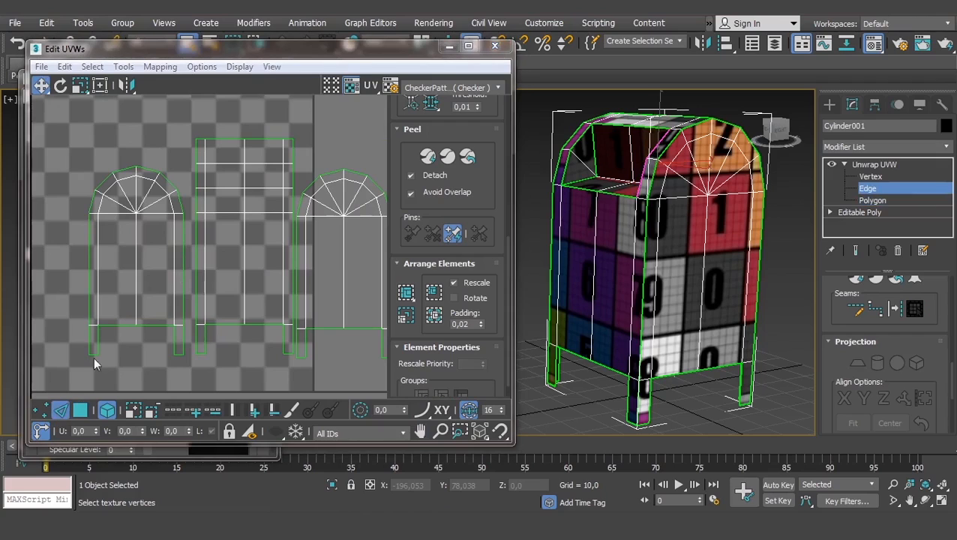
{"action": "left_click", "coordinate": [183, 271]}
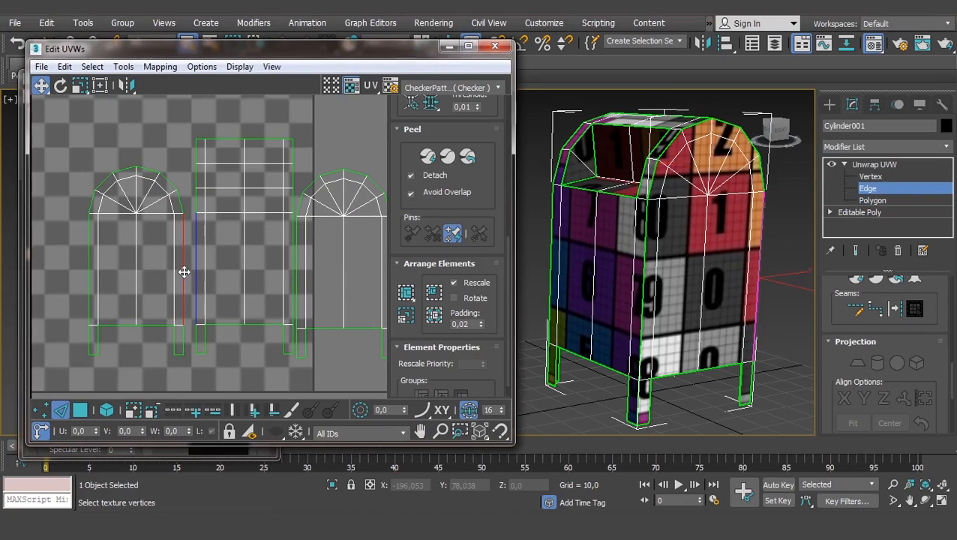
{"action": "scroll", "coordinate": [143, 259], "scroll_direction": "up", "scroll_amount": 3}
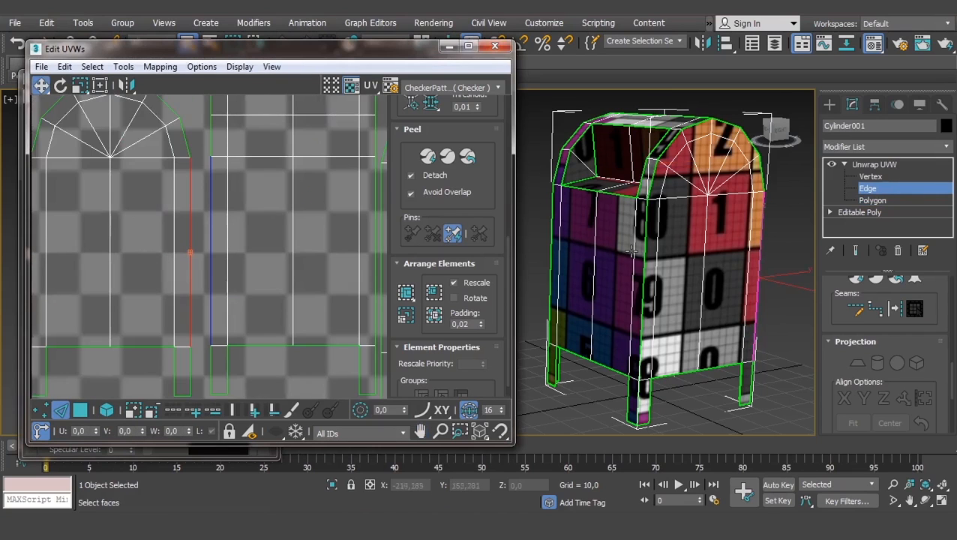
{"action": "scroll", "coordinate": [743, 243], "scroll_direction": "up", "scroll_amount": 3}
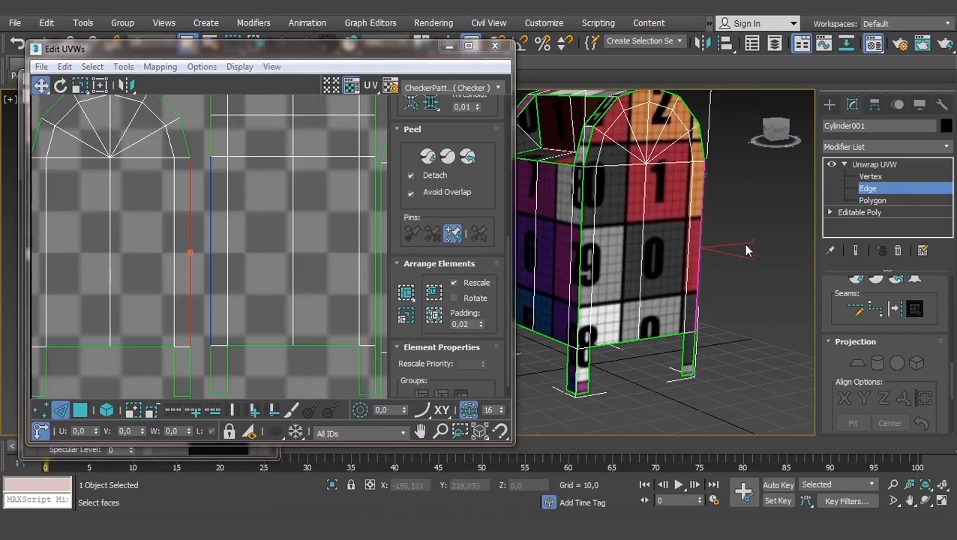
{"action": "left_click", "coordinate": [701, 225]}
{"action": "middle_click_drag", "start_coordinate": [695, 351], "coordinate": [665, 211], "text": "alt"}
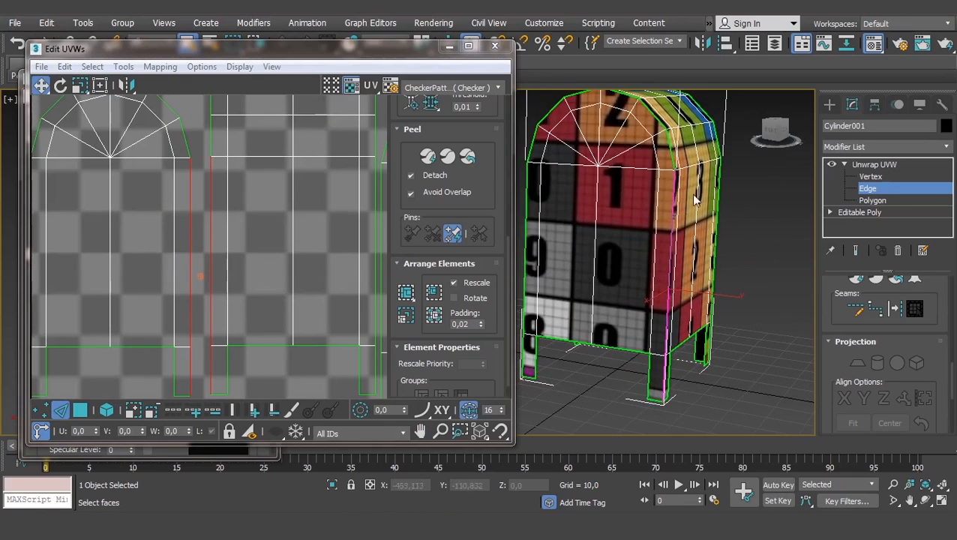
Stitch the first arched side shell to the back panel shell along their shared side and leg edges
{"action": "left_click", "coordinate": [191, 244]}
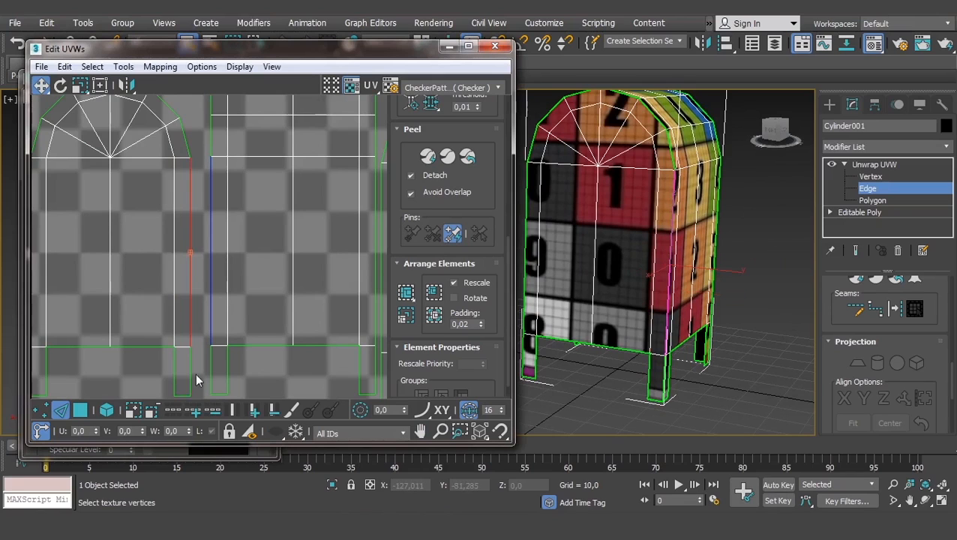
{"action": "middle_click_drag", "start_coordinate": [218, 332], "coordinate": [222, 310]}
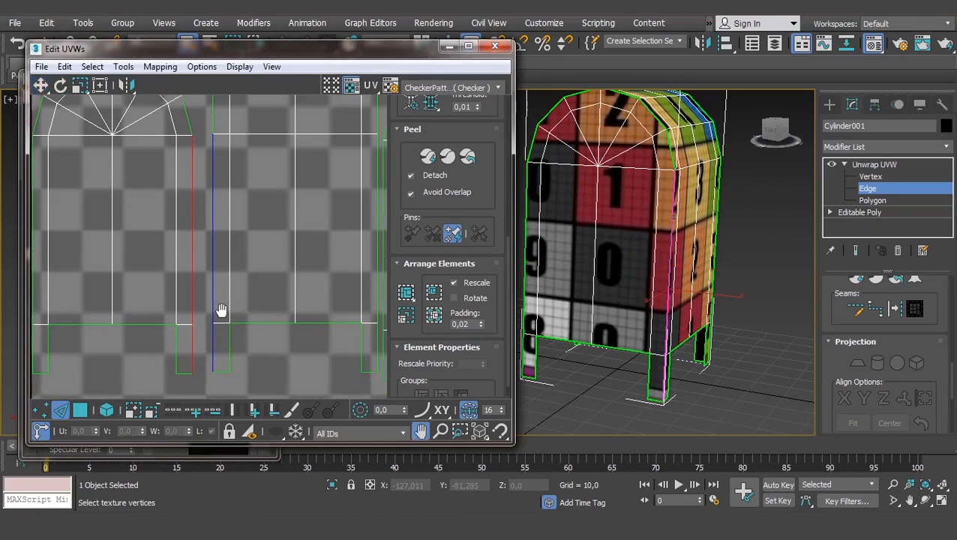
{"action": "right_click", "coordinate": [185, 247]}
{"action": "left_click", "coordinate": [169, 294]}
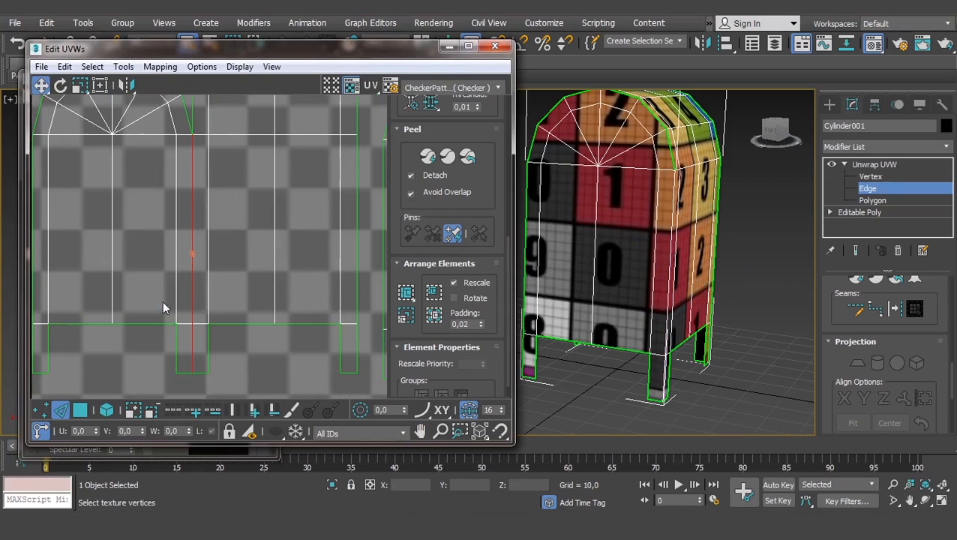
Stitch the back panel shell to the second arched side shell along their shared straight edge
{"action": "scroll", "coordinate": [192, 248], "scroll_direction": "up", "scroll_amount": 3}
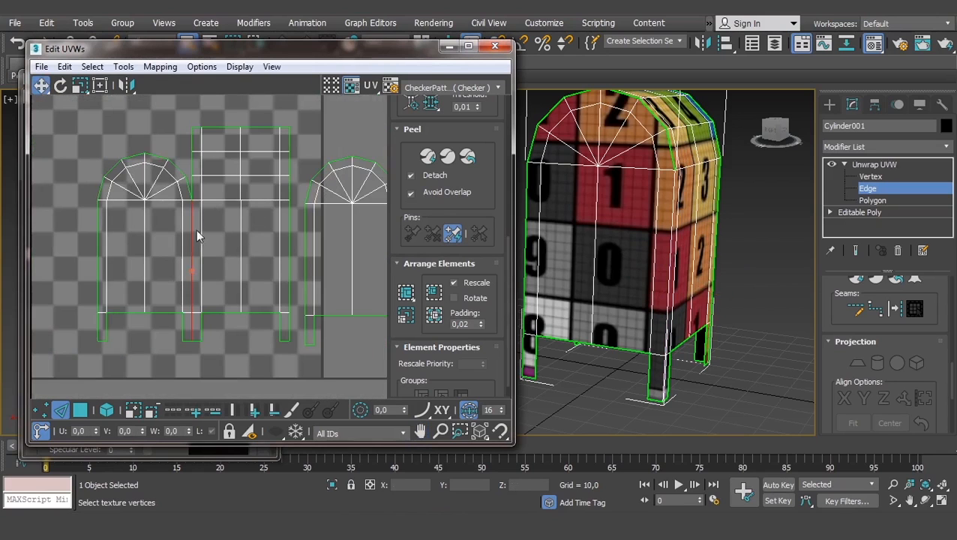
{"action": "middle_click_drag", "start_coordinate": [211, 331], "coordinate": [135, 320]}
{"action": "scroll", "coordinate": [171, 263], "scroll_direction": "up", "scroll_amount": 3}
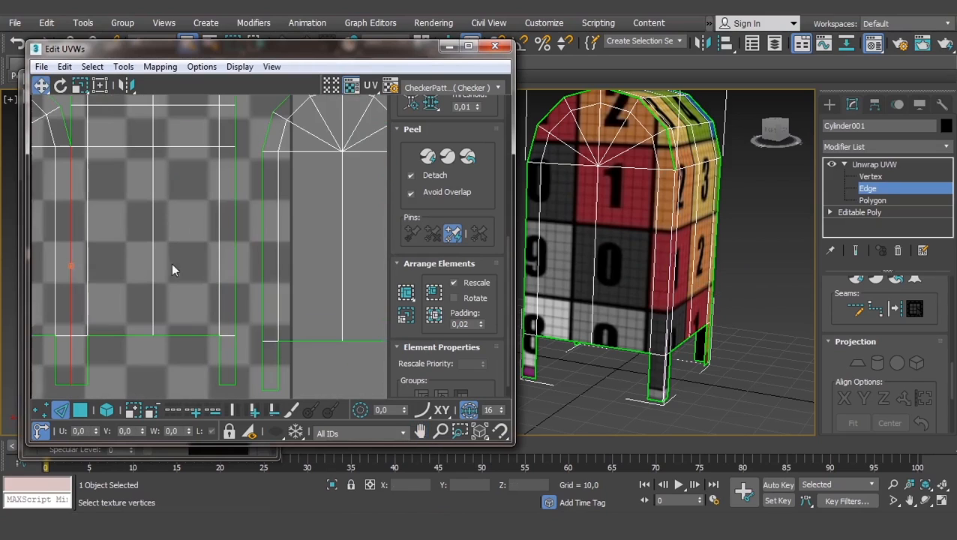
{"action": "left_click", "coordinate": [235, 251]}
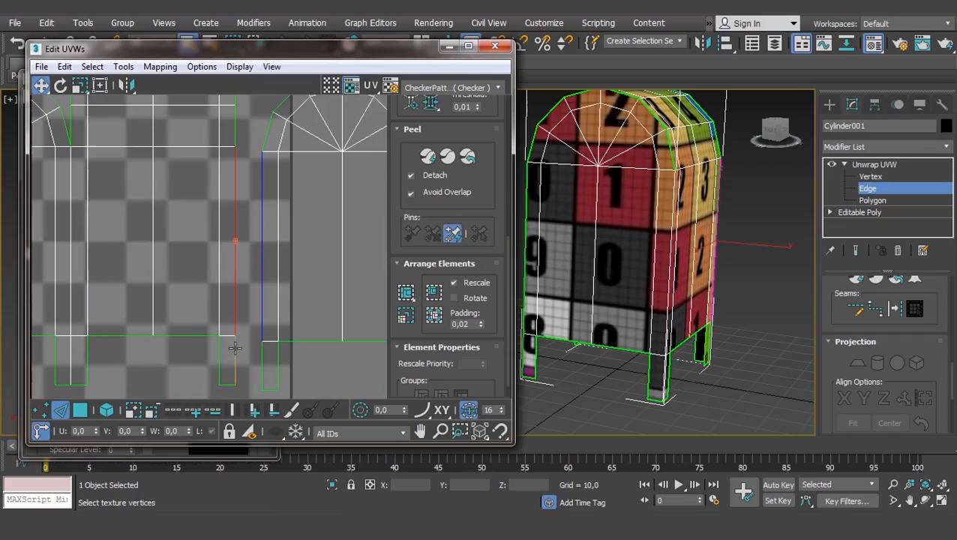
{"action": "right_click", "coordinate": [229, 303]}
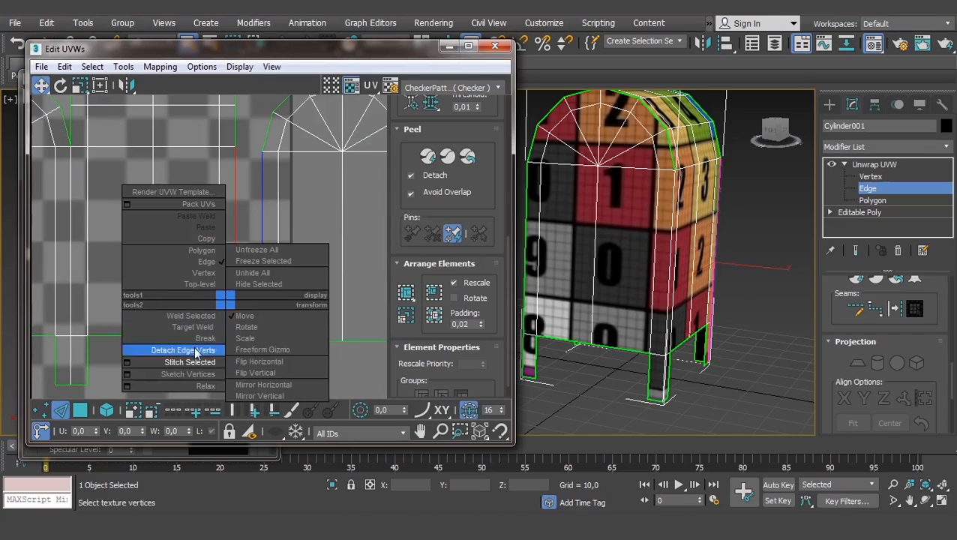
{"action": "left_click", "coordinate": [192, 363]}
Select the second arched side shell's straight edge that faces the front shell
{"action": "middle_click_drag", "start_coordinate": [365, 254], "coordinate": [193, 274]}
{"action": "scroll", "coordinate": [210, 273], "scroll_direction": "up", "scroll_amount": 2}
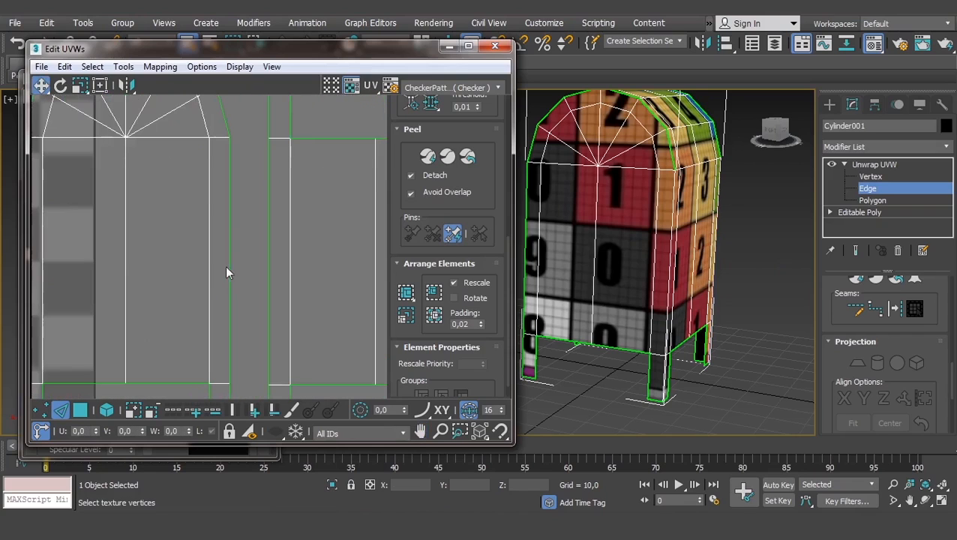
{"action": "left_click_drag", "start_coordinate": [223, 282], "coordinate": [237, 268]}
{"action": "left_click", "coordinate": [246, 266]}
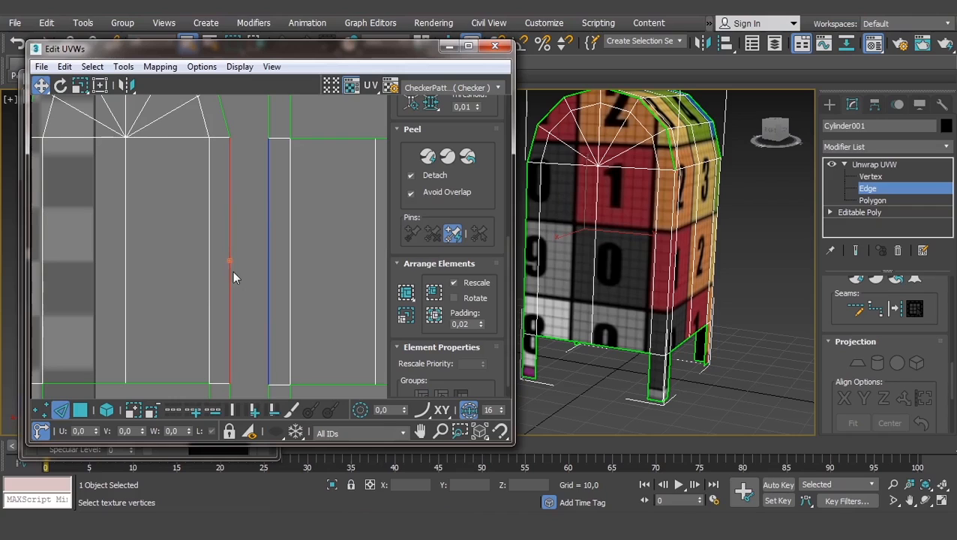
{"action": "scroll", "coordinate": [234, 271], "scroll_direction": "down", "scroll_amount": 3}
{"action": "scroll", "coordinate": [227, 263], "scroll_direction": "up", "scroll_amount": 1}
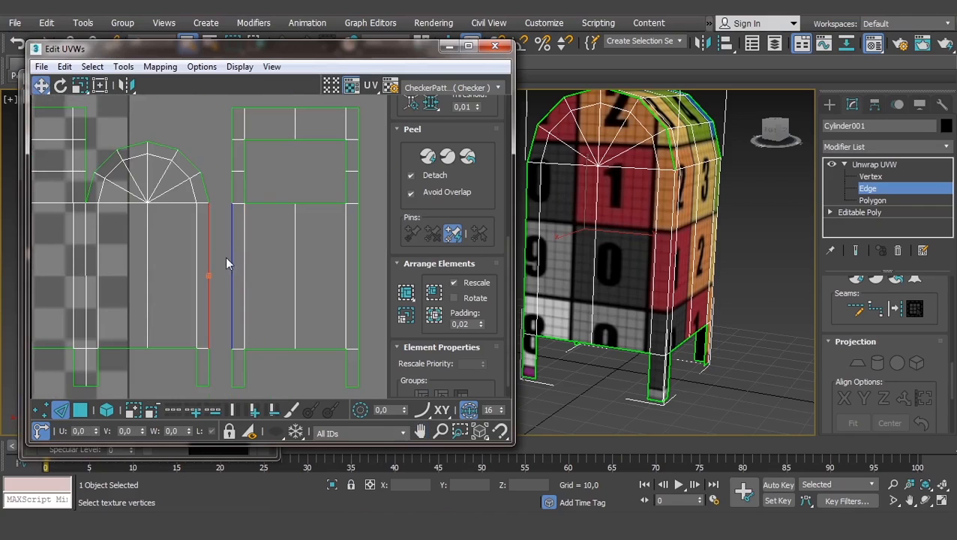
{"action": "scroll", "coordinate": [235, 250], "scroll_direction": "up", "scroll_amount": 2}
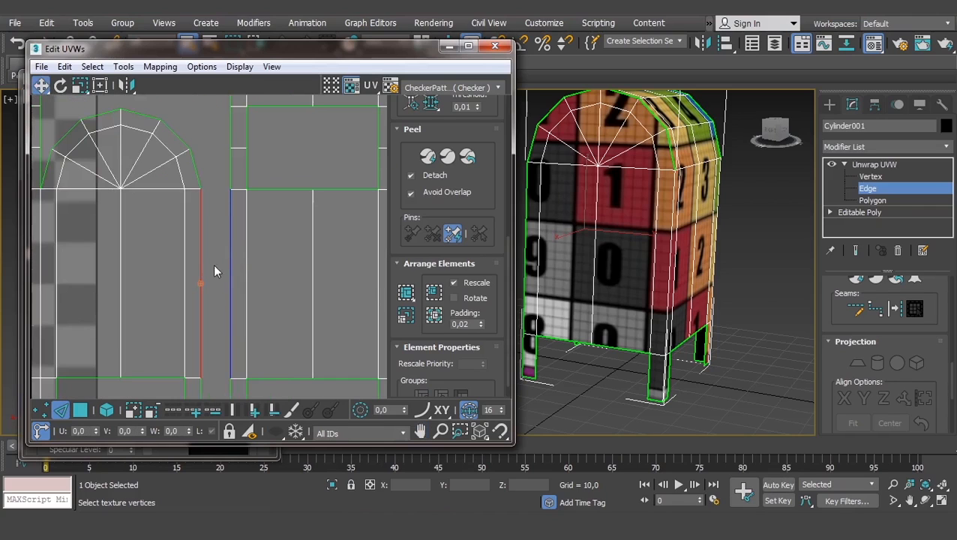
Check on the model that the second arched side shell's straight edge and the front shell's facing edge are the same edge
{"action": "left_click", "coordinate": [216, 272]}
{"action": "left_click", "coordinate": [201, 286]}
{"action": "middle_click_drag", "start_coordinate": [600, 275], "coordinate": [614, 273]}
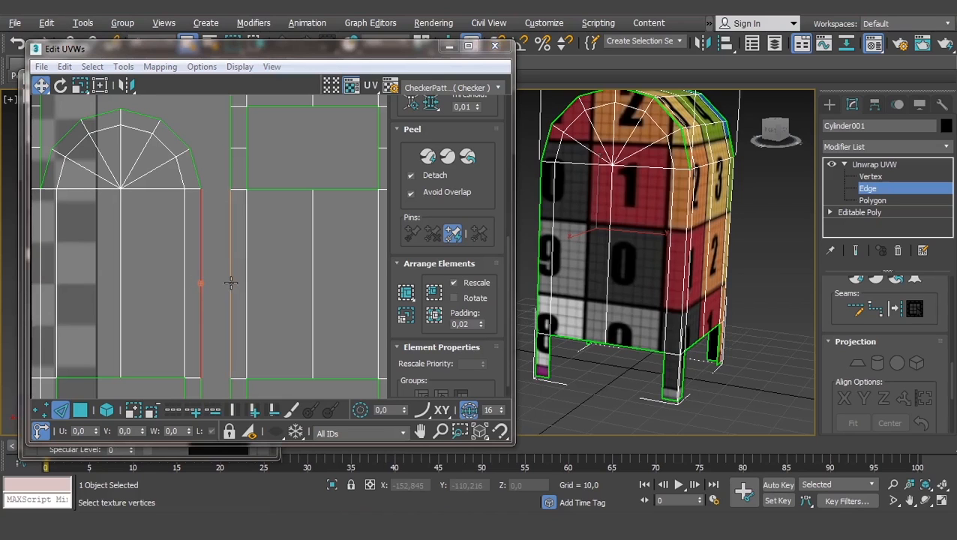
{"action": "middle_click_drag", "start_coordinate": [637, 248], "coordinate": [641, 299], "text": "alt"}
{"action": "scroll", "coordinate": [667, 243], "scroll_direction": "up", "scroll_amount": 8}
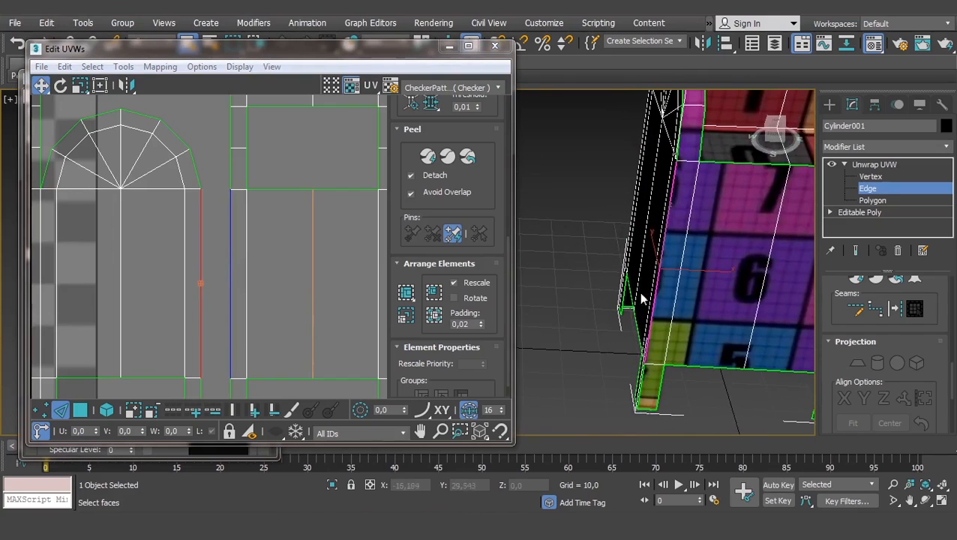
{"action": "left_click", "coordinate": [209, 274]}
{"action": "left_click", "coordinate": [201, 292]}
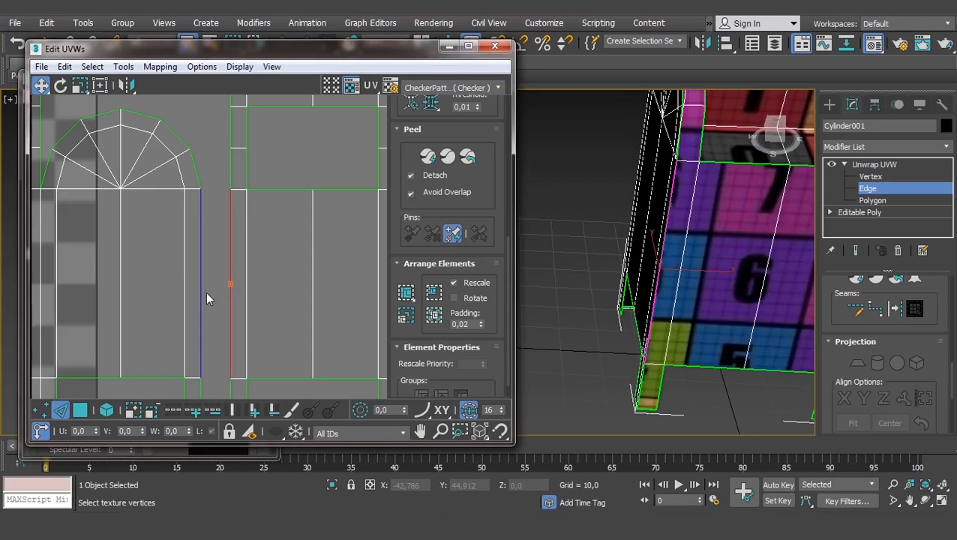
{"action": "middle_click_drag", "start_coordinate": [203, 313], "coordinate": [214, 268]}
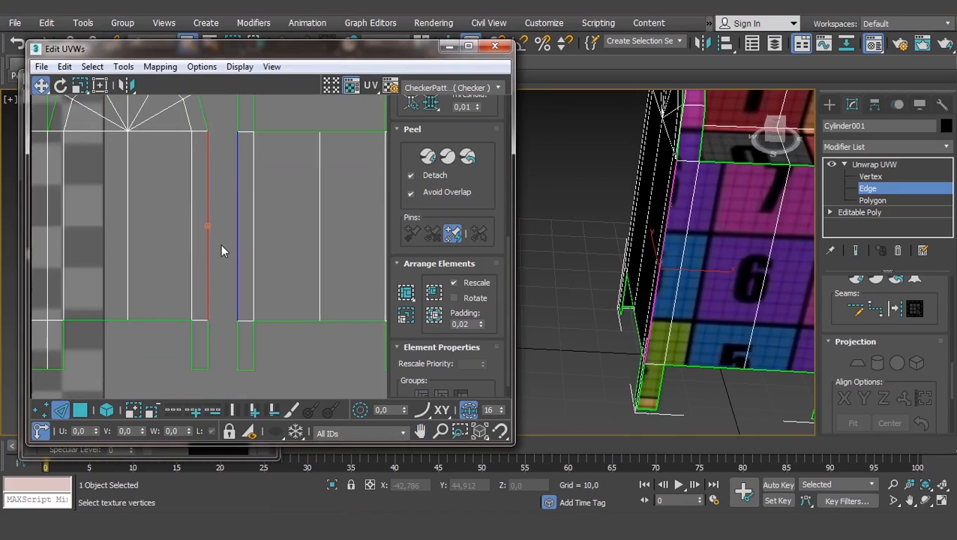
Stitch the second arched side shell to the front shell along their facing straight edges and leg edges
{"action": "left_click", "coordinate": [208, 347], "text": "ctrl"}
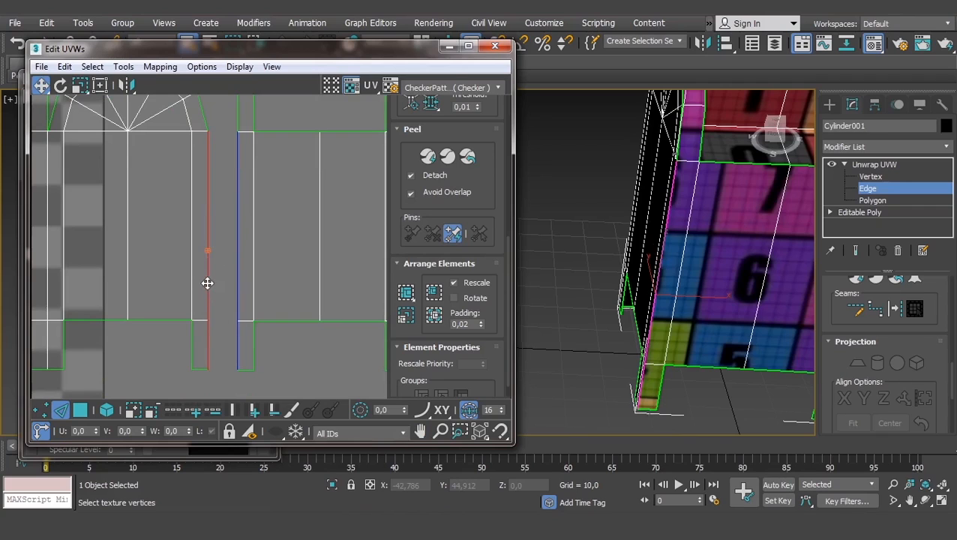
{"action": "middle_click_drag", "start_coordinate": [211, 247], "coordinate": [211, 293]}
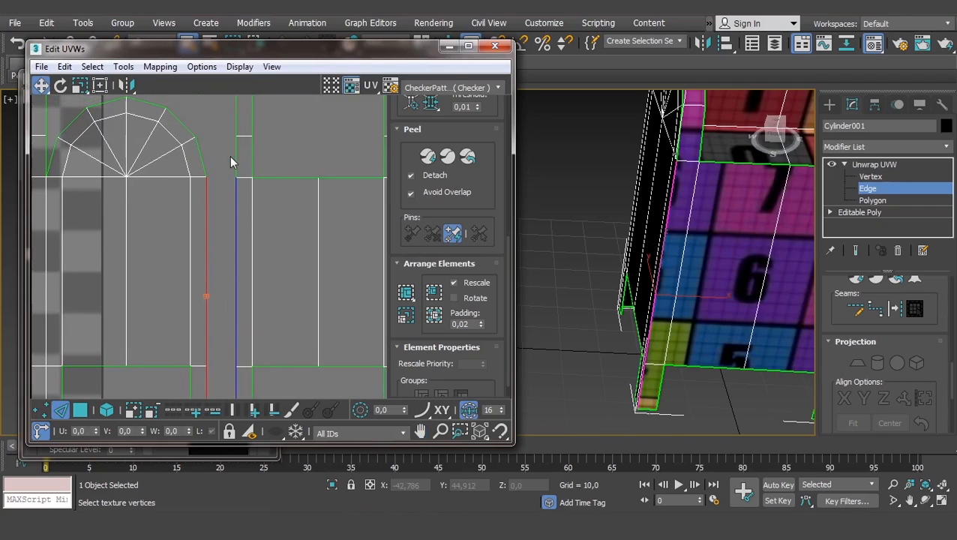
{"action": "middle_click_drag", "start_coordinate": [203, 276], "coordinate": [214, 256]}
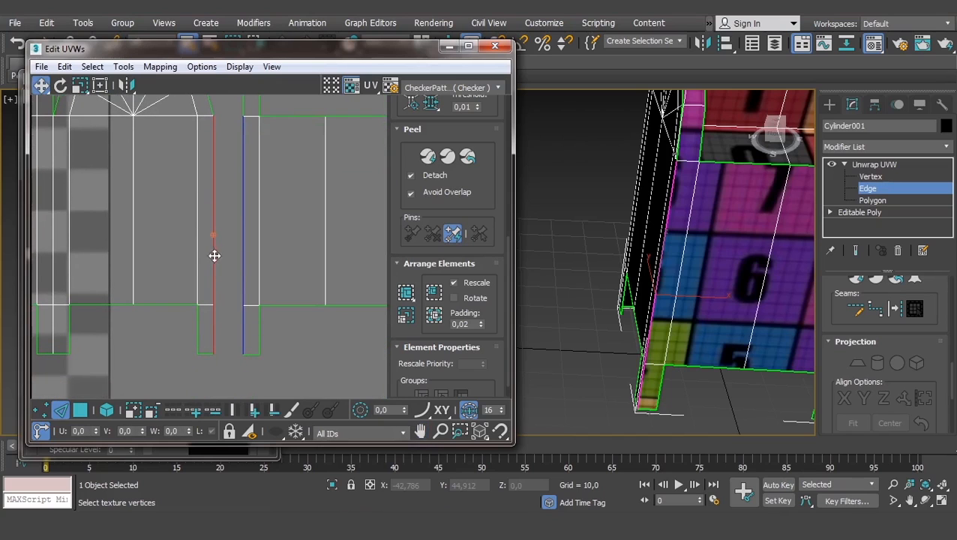
{"action": "right_click", "coordinate": [212, 254]}
{"action": "left_click", "coordinate": [183, 303]}
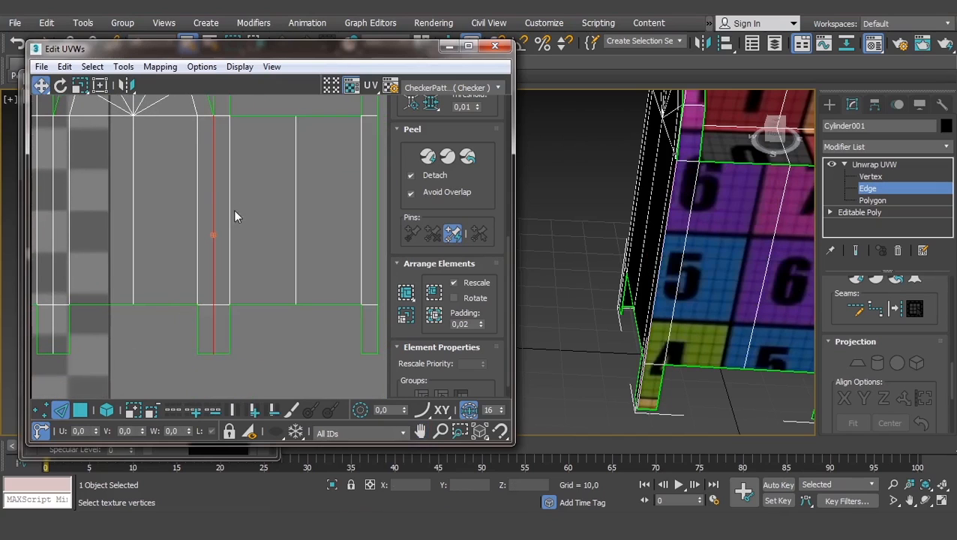
{"action": "middle_click_drag", "start_coordinate": [235, 210], "coordinate": [234, 231]}
{"action": "scroll", "coordinate": [234, 231], "scroll_direction": "down", "scroll_amount": 1}
{"action": "left_click", "coordinate": [253, 316]}
{"action": "scroll", "coordinate": [221, 290], "scroll_direction": "up", "scroll_amount": 1}
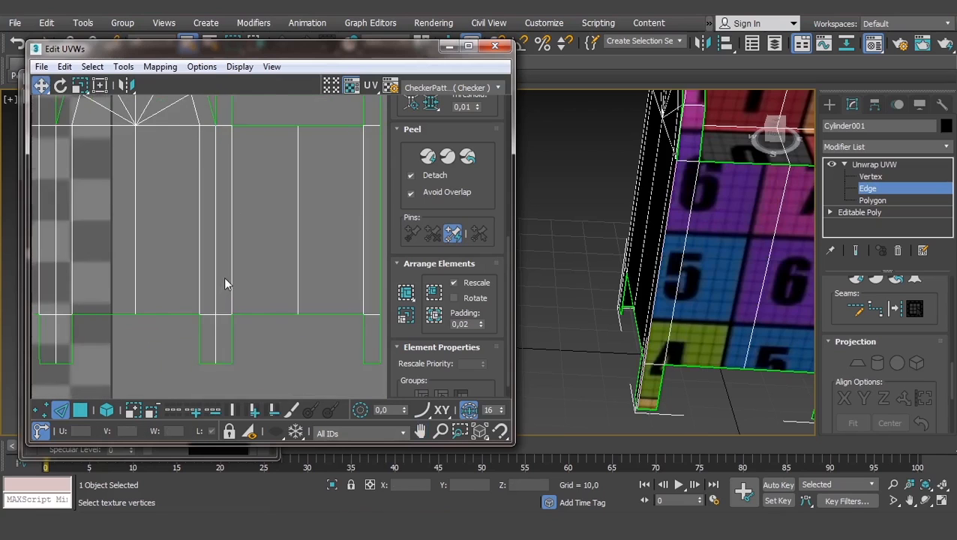
Undo the stitch between the second arched side shell and the front shell
{"action": "scroll", "coordinate": [225, 277], "scroll_direction": "down", "scroll_amount": 1}
{"action": "key", "text": "ctrl+z"}
{"action": "key", "text": "ctrl+z"}
{"action": "scroll", "coordinate": [243, 240], "scroll_direction": "up", "scroll_amount": 2}
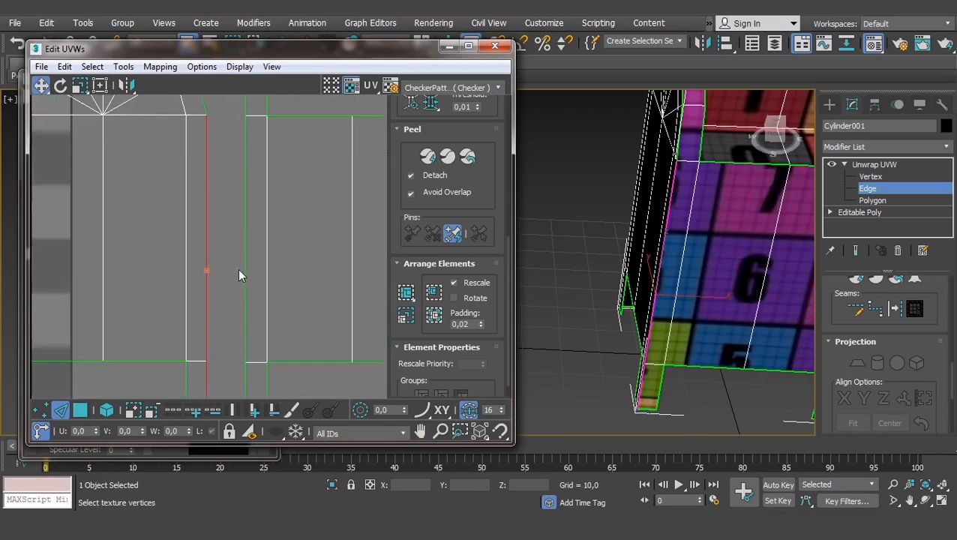
Switch to vertex selection and select the second arched side shell's corner vertex where the arch meets the straight edge
{"action": "middle_click_drag", "start_coordinate": [201, 165], "coordinate": [203, 207]}
{"action": "left_click", "coordinate": [41, 409]}
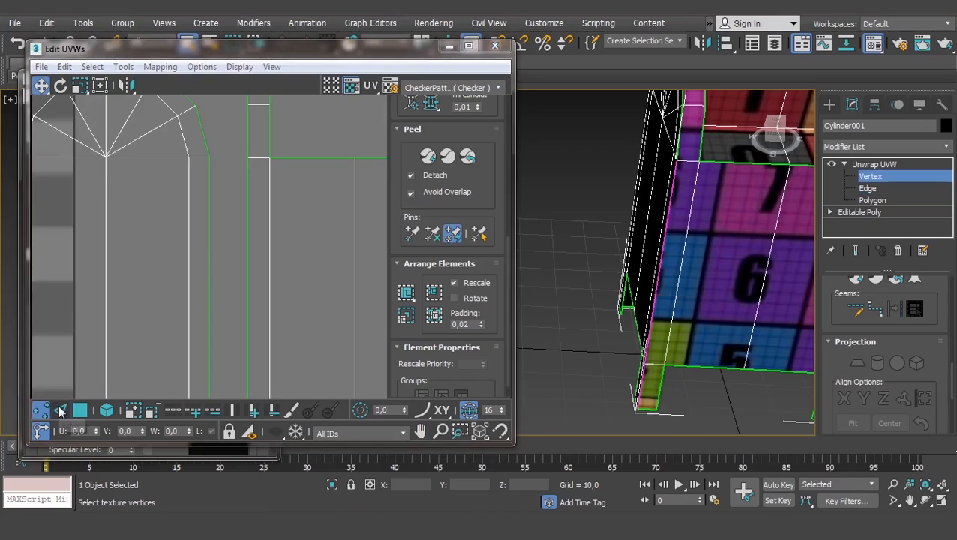
{"action": "left_click", "coordinate": [230, 217]}
{"action": "middle_click_drag", "start_coordinate": [230, 210], "coordinate": [241, 262]}
{"action": "scroll", "coordinate": [240, 262], "scroll_direction": "up", "scroll_amount": 1}
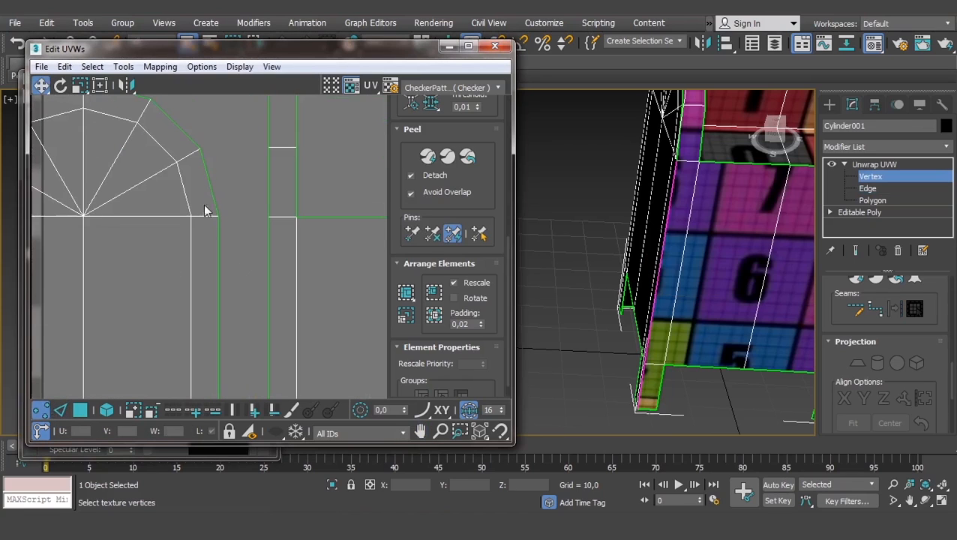
{"action": "left_click_drag", "start_coordinate": [197, 243], "coordinate": [197, 243]}
{"action": "scroll", "coordinate": [219, 230], "scroll_direction": "up", "scroll_amount": 2}
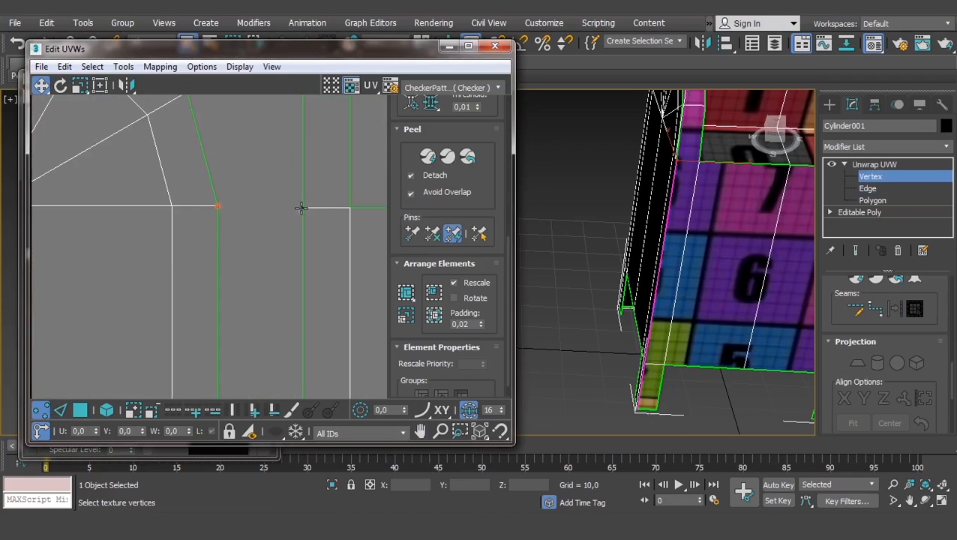
Examine the vertices at the base and leg end of the gap between the second arched side shell and the front shell
{"action": "scroll", "coordinate": [285, 245], "scroll_direction": "down", "scroll_amount": 3}
{"action": "middle_click_drag", "start_coordinate": [259, 377], "coordinate": [246, 210]}
{"action": "middle_click_drag", "start_coordinate": [256, 367], "coordinate": [256, 271]}
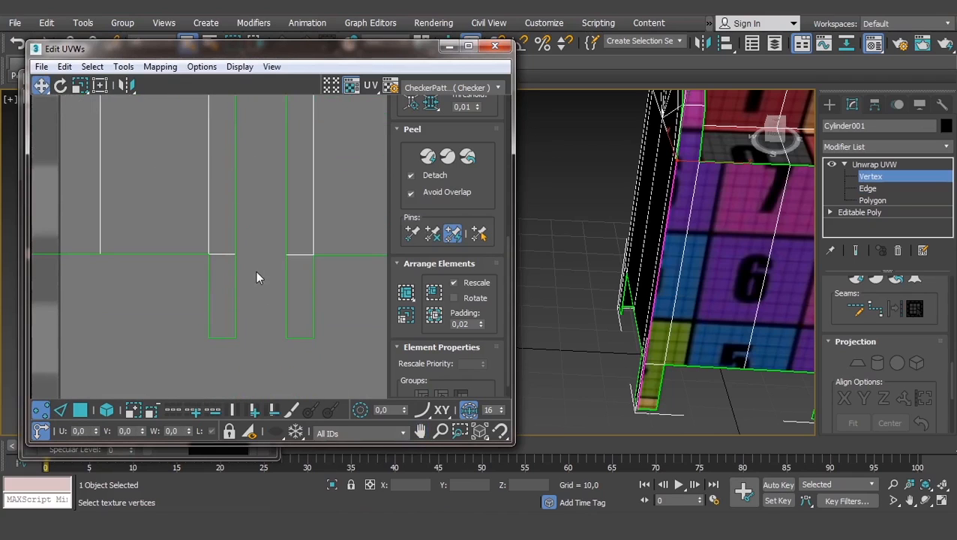
{"action": "left_click", "coordinate": [234, 255]}
{"action": "left_click_drag", "start_coordinate": [244, 321], "coordinate": [272, 355]}
{"action": "middle_click_drag", "start_coordinate": [260, 177], "coordinate": [257, 329]}
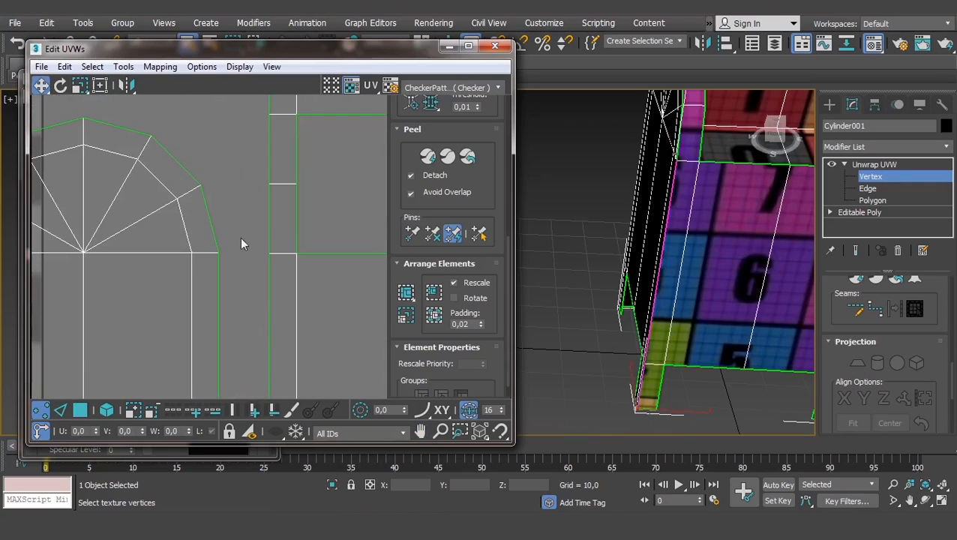
Move the front shell's matching vertex onto the arched side shell's arch-corner vertex and weld the selected vertices
{"action": "left_click", "coordinate": [217, 251]}
{"action": "scroll", "coordinate": [222, 250], "scroll_direction": "up", "scroll_amount": 2}
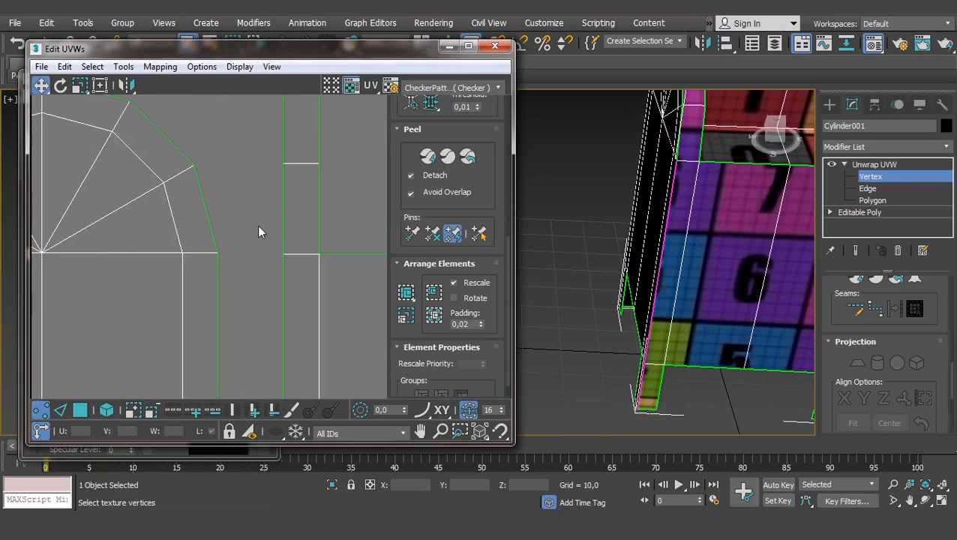
{"action": "left_click_drag", "start_coordinate": [252, 232], "coordinate": [208, 276]}
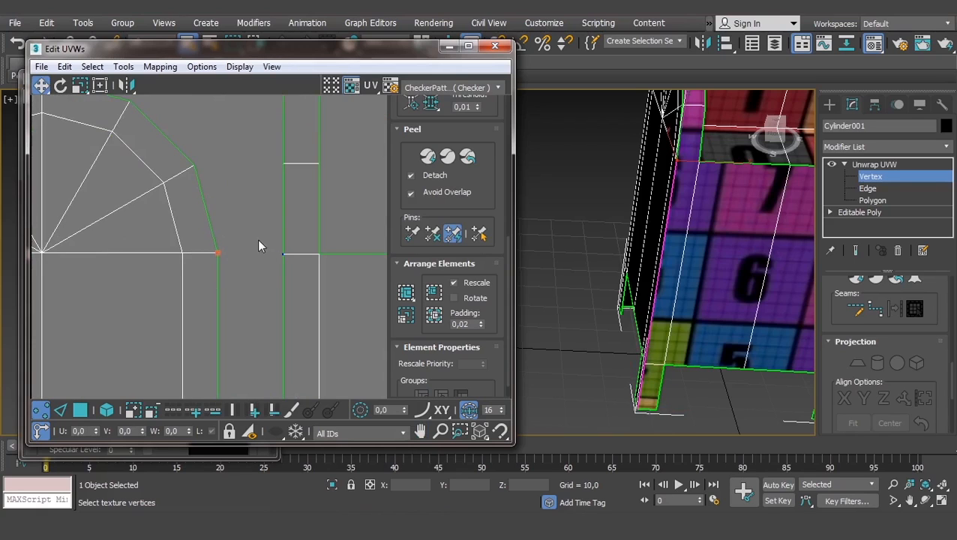
{"action": "right_click", "coordinate": [216, 252]}
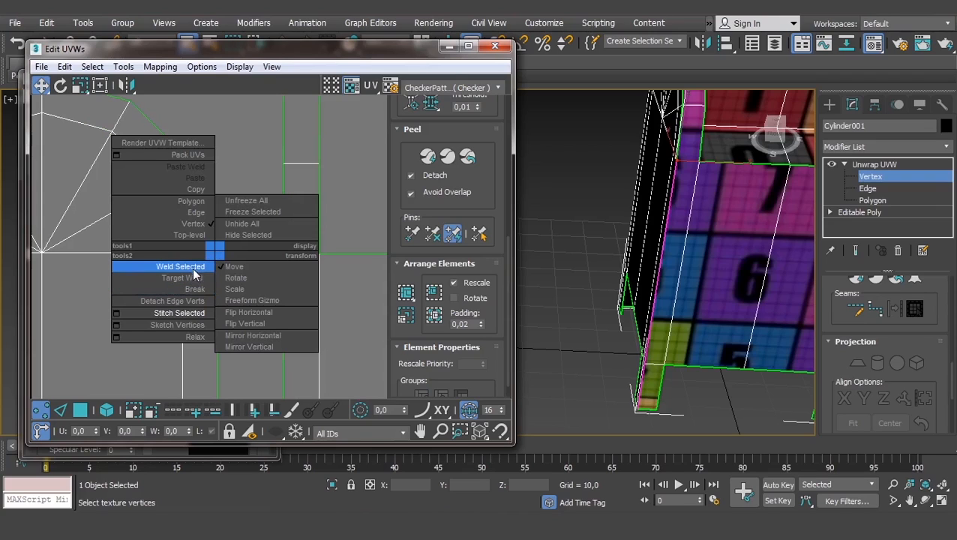
{"action": "left_click", "coordinate": [245, 159]}
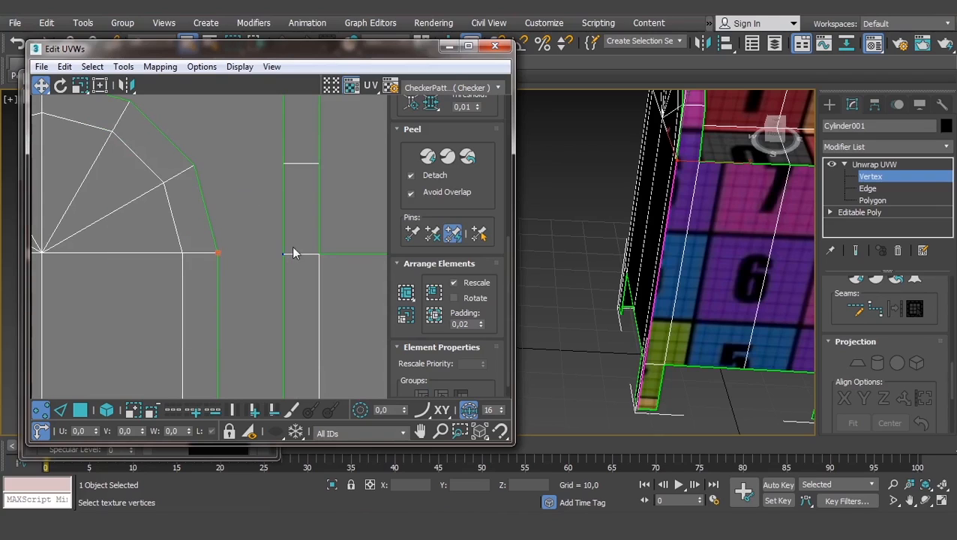
{"action": "left_click_drag", "start_coordinate": [284, 254], "coordinate": [220, 255]}
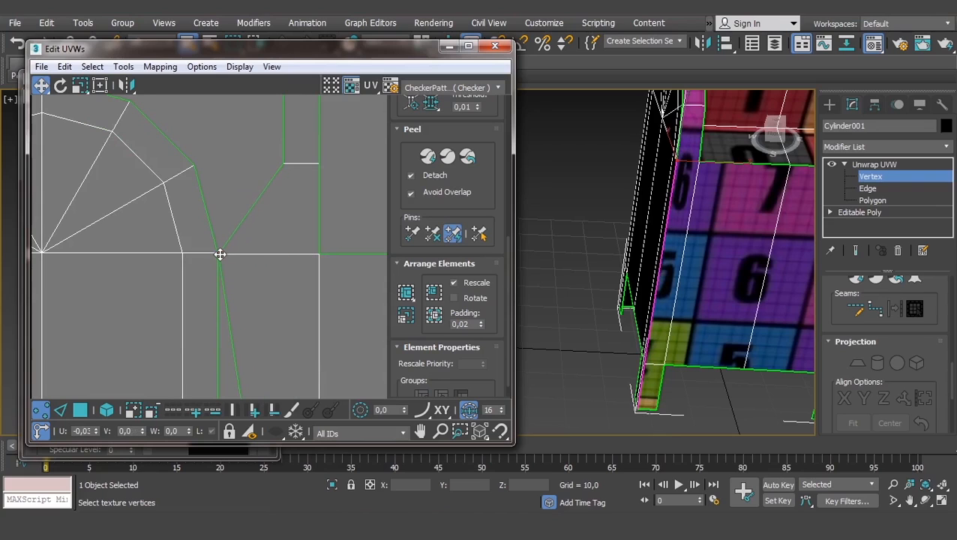
{"action": "scroll", "coordinate": [241, 240], "scroll_direction": "up", "scroll_amount": 4}
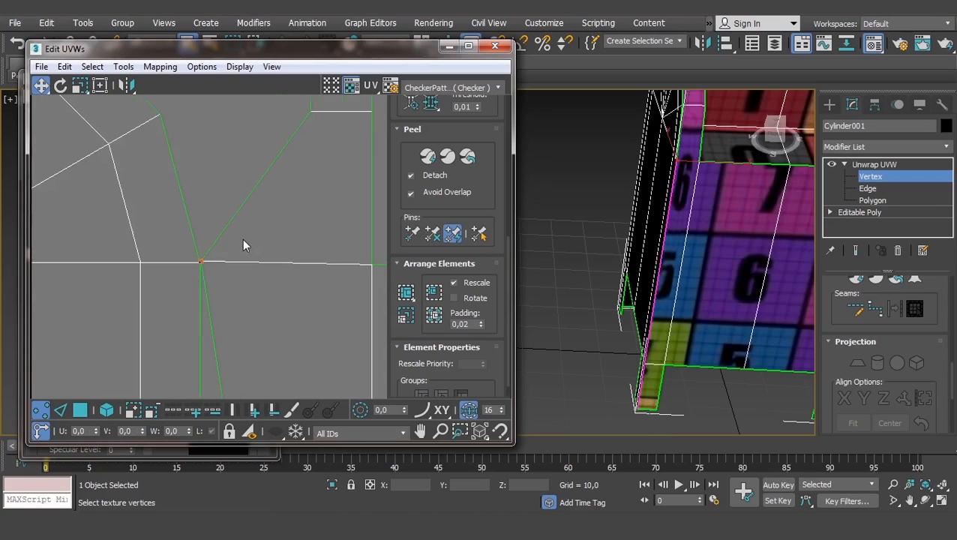
{"action": "scroll", "coordinate": [225, 246], "scroll_direction": "up", "scroll_amount": 2}
{"action": "right_click", "coordinate": [145, 286]}
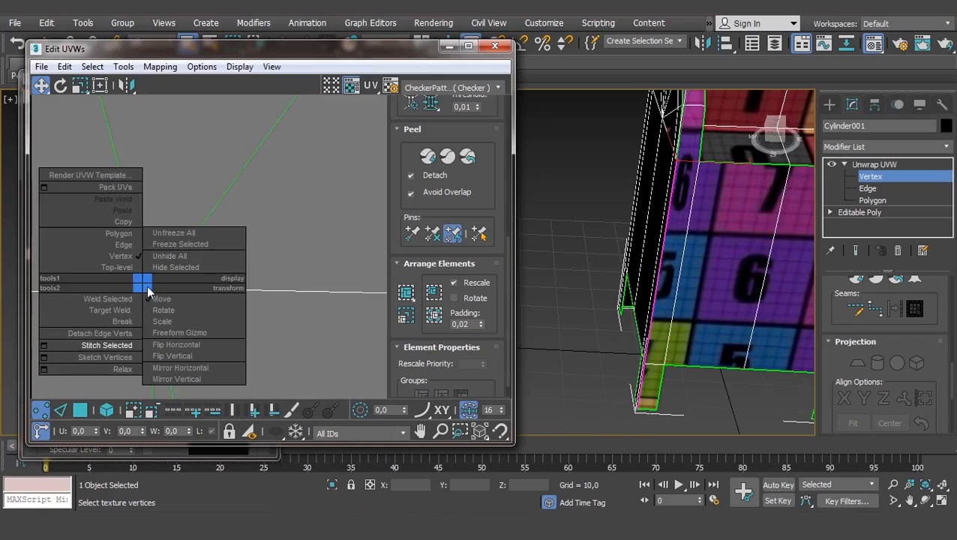
{"action": "left_click", "coordinate": [129, 297]}
{"action": "middle_click_drag", "start_coordinate": [164, 305], "coordinate": [211, 275]}
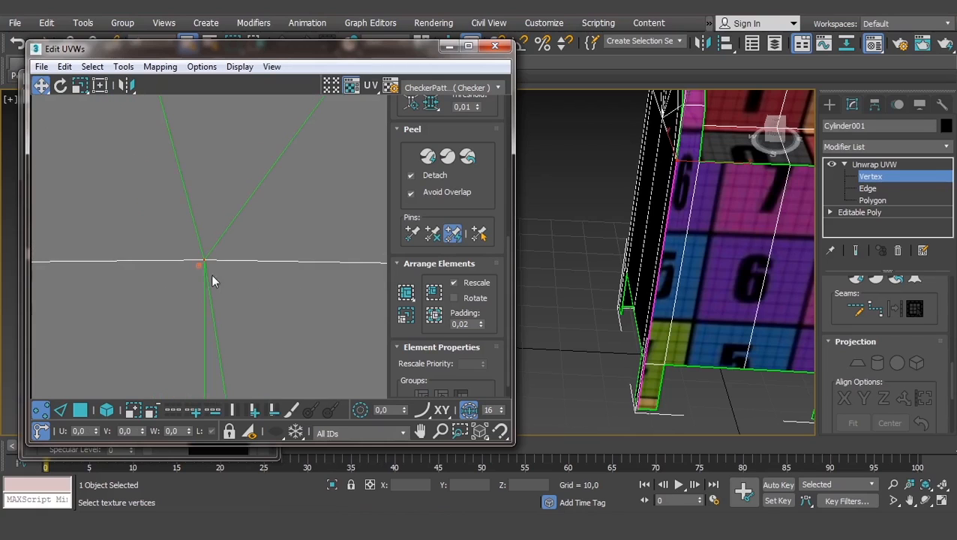
Undo the corner weld, repeat Weld Selected once, and undo both the repeated weld and the vertex move
{"action": "key", "text": "ctrl+z"}
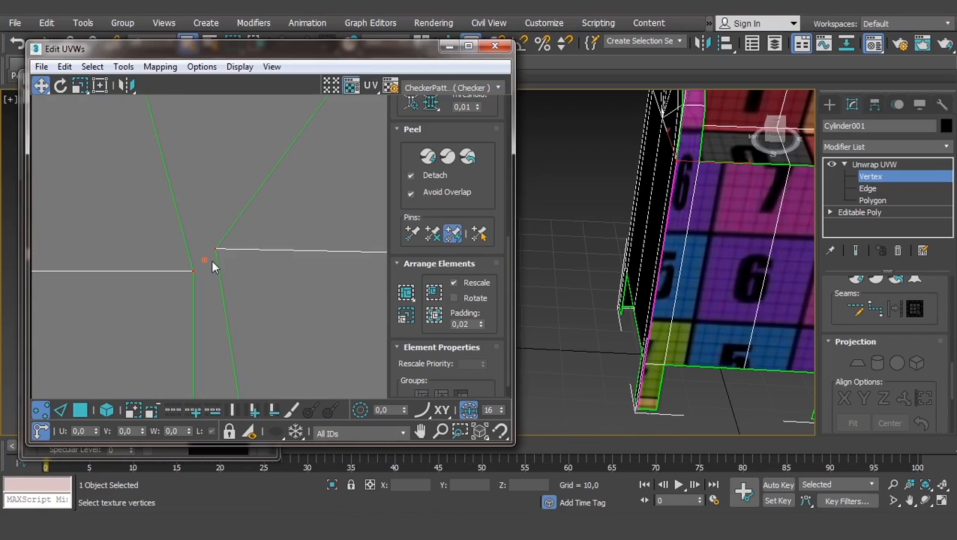
{"action": "key", "text": "ctrl+w"}
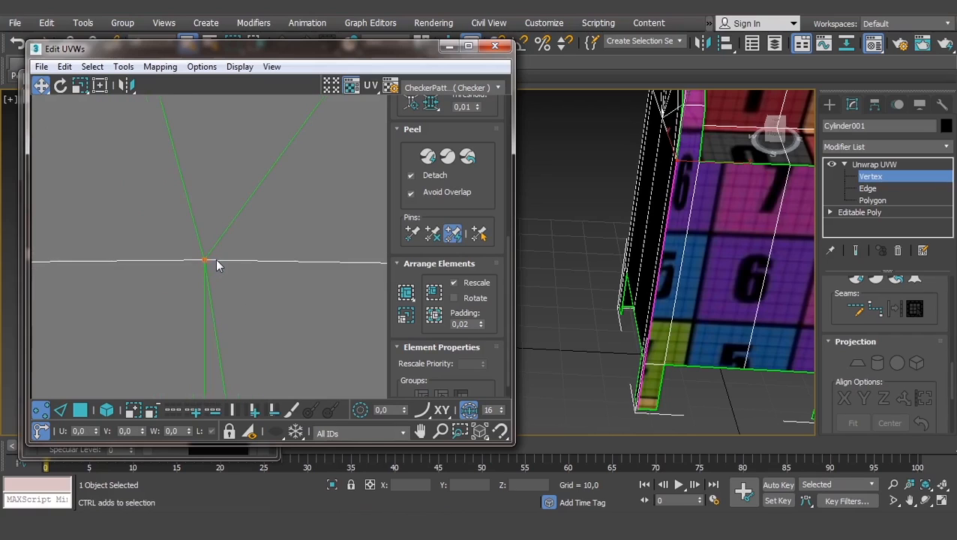
{"action": "key", "text": "ctrl+z"}
{"action": "scroll", "coordinate": [227, 264], "scroll_direction": "down", "scroll_amount": 2}
{"action": "key", "text": "ctrl+z"}
{"action": "scroll", "coordinate": [228, 265], "scroll_direction": "down", "scroll_amount": 5}
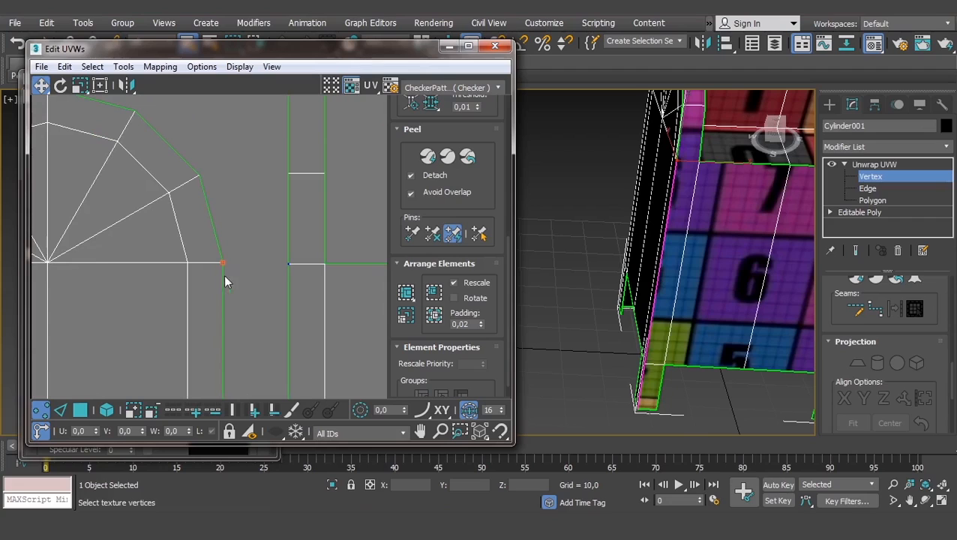
Try Target Weld on the arched side shell's arch-corner vertex, undo the trials, and weld it to the front shell's matching vertex
{"action": "right_click", "coordinate": [237, 256]}
{"action": "left_click", "coordinate": [231, 271]}
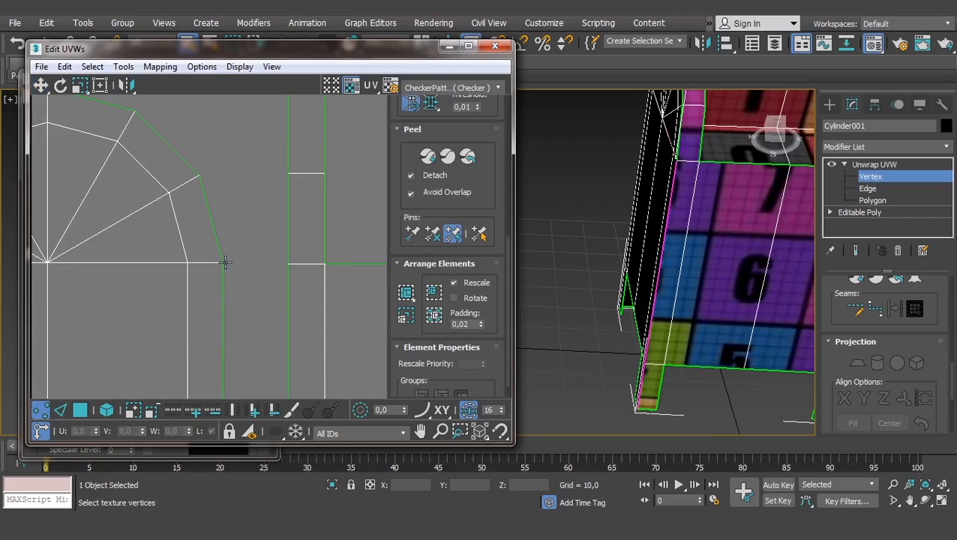
{"action": "left_click_drag", "start_coordinate": [223, 261], "coordinate": [287, 263]}
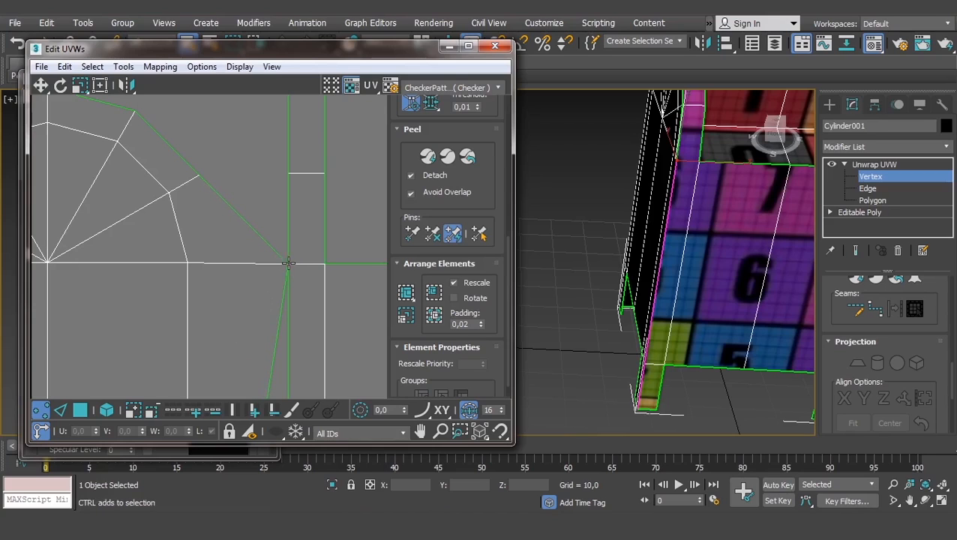
{"action": "key", "text": "ctrl+z"}
{"action": "left_click_drag", "start_coordinate": [223, 264], "coordinate": [295, 176]}
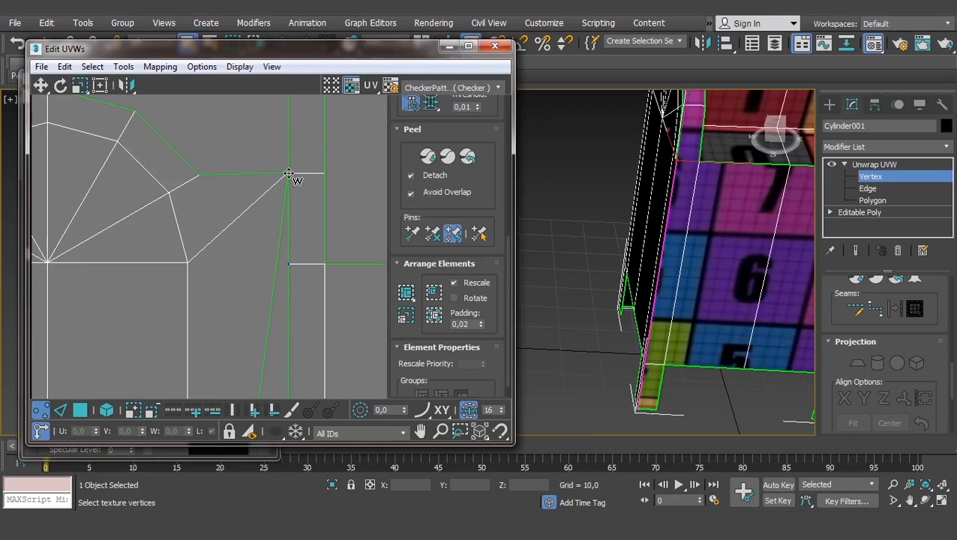
{"action": "key", "text": "ctrl+z"}
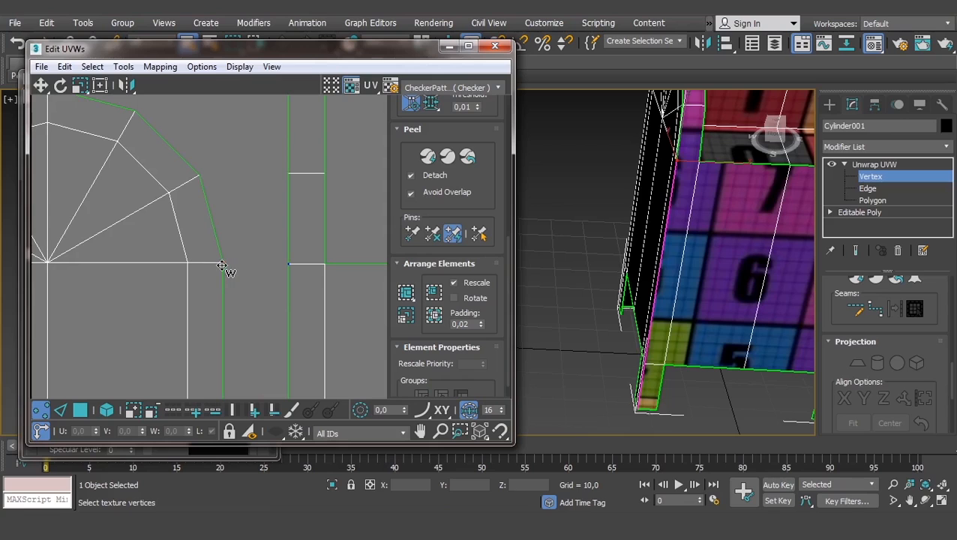
{"action": "left_click_drag", "start_coordinate": [222, 265], "coordinate": [288, 267]}
{"action": "scroll", "coordinate": [247, 368], "scroll_direction": "down", "scroll_amount": 2}
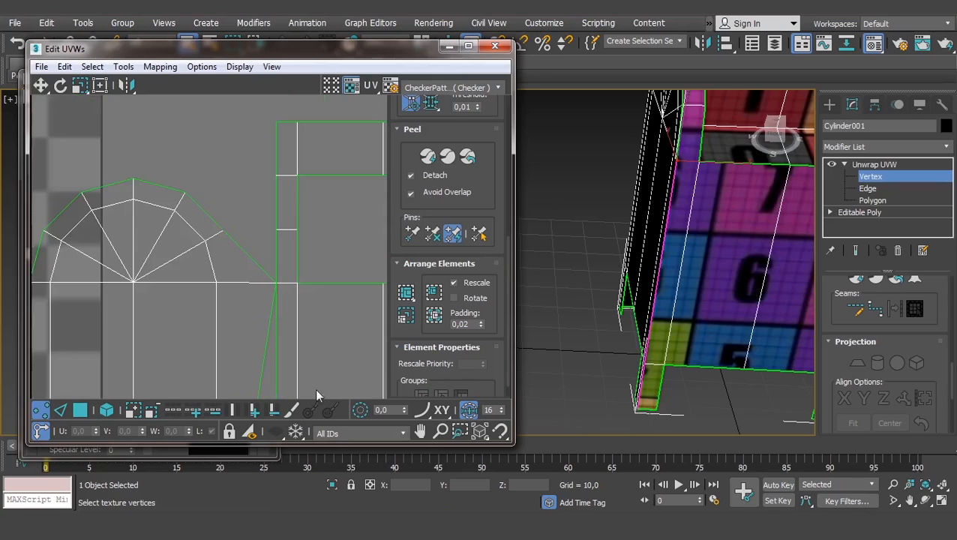
Target weld the arched side shell's base and leg-end vertices to the front shell's matching vertices and review the whole mailbox
{"action": "middle_click_drag", "start_coordinate": [274, 285], "coordinate": [298, 127]}
{"action": "middle_click_drag", "start_coordinate": [275, 374], "coordinate": [269, 311]}
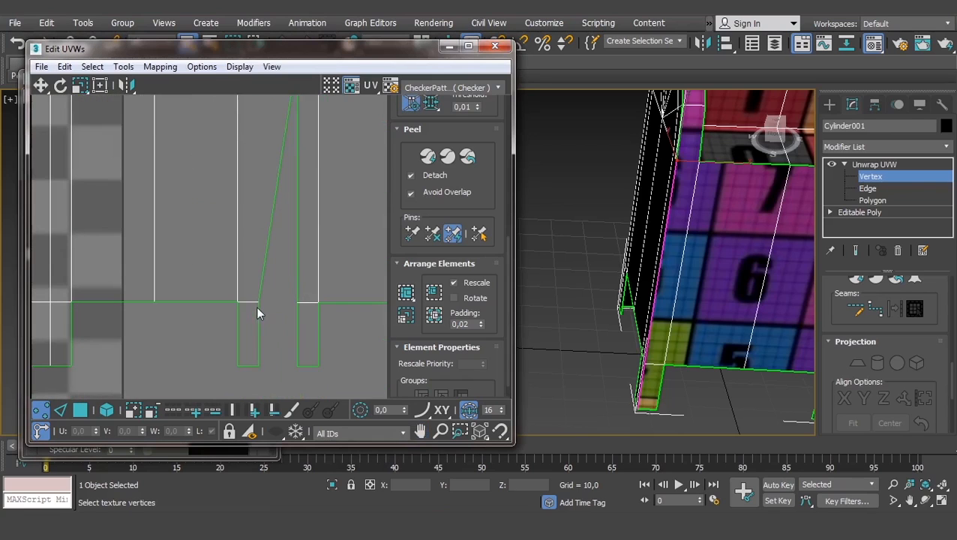
{"action": "left_click_drag", "start_coordinate": [257, 306], "coordinate": [296, 307]}
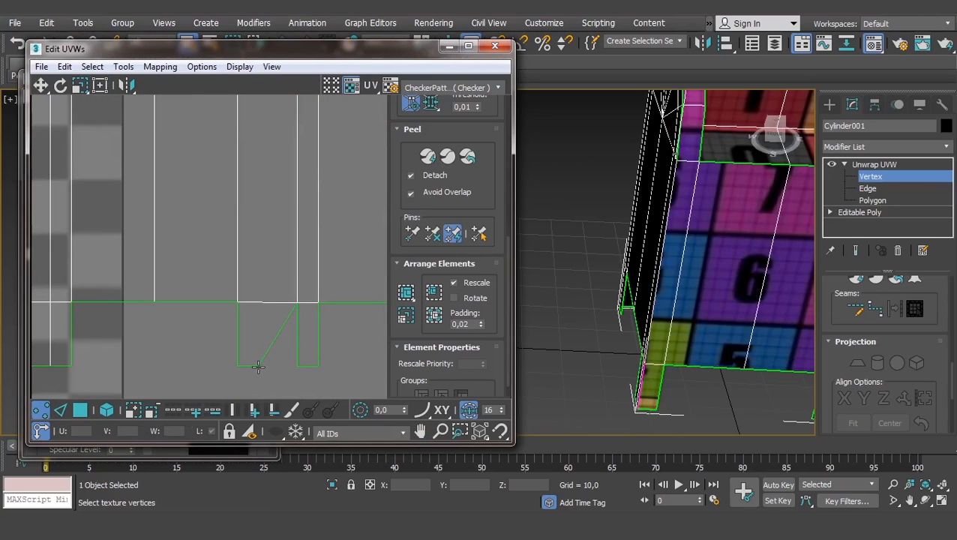
{"action": "left_click_drag", "start_coordinate": [258, 366], "coordinate": [300, 367]}
{"action": "scroll", "coordinate": [303, 353], "scroll_direction": "down", "scroll_amount": 4}
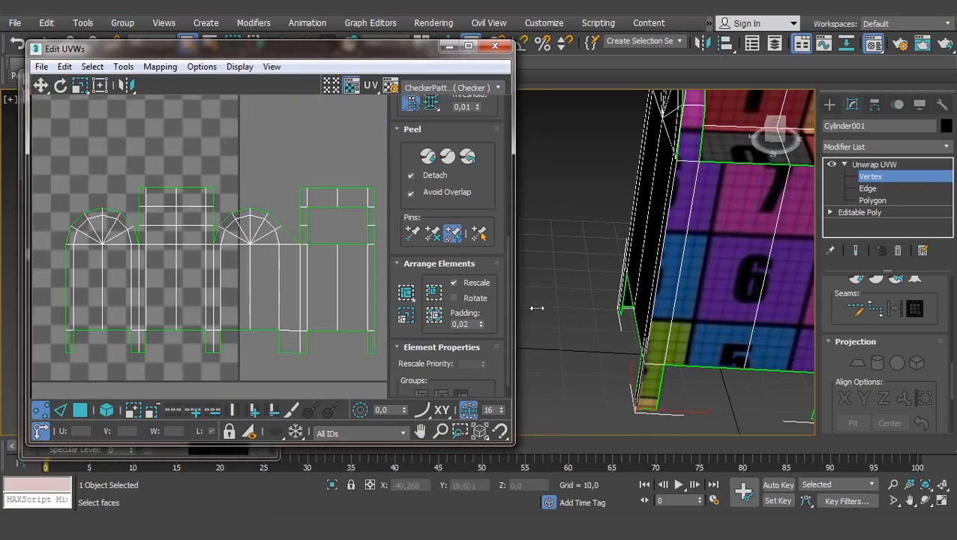
{"action": "scroll", "coordinate": [630, 308], "scroll_direction": "down", "scroll_amount": 2}
{"action": "middle_click_drag", "start_coordinate": [632, 308], "coordinate": [699, 292], "text": "alt"}
{"action": "scroll", "coordinate": [569, 285], "scroll_direction": "down", "scroll_amount": 3}
{"action": "middle_click_drag", "start_coordinate": [569, 285], "coordinate": [859, 289]}
{"action": "middle_click_drag", "start_coordinate": [759, 314], "coordinate": [726, 308]}
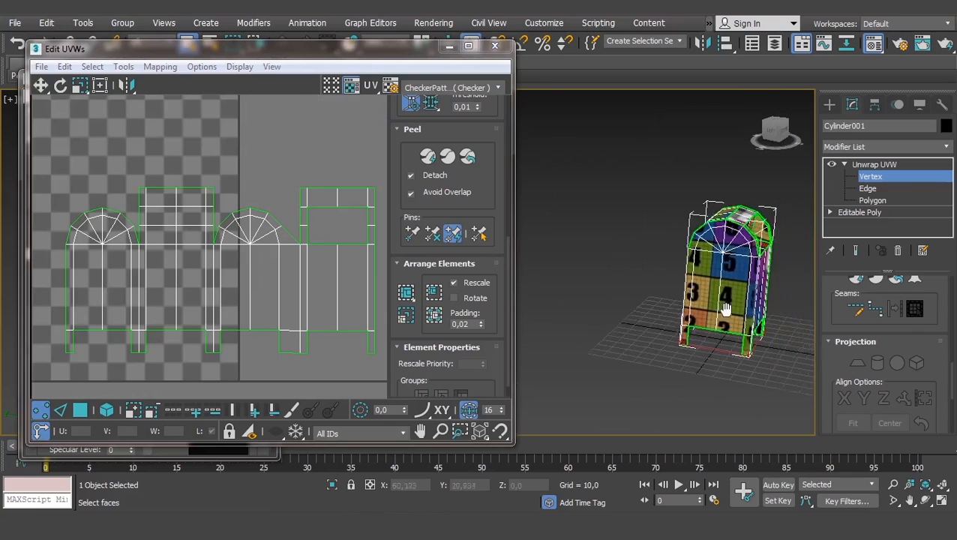
Stitch the front shell to the second arched side shell along their shared vertical edge, down to the leg
{"action": "scroll", "coordinate": [725, 309], "scroll_direction": "up", "scroll_amount": 5}
{"action": "middle_click_drag", "start_coordinate": [343, 303], "coordinate": [287, 313]}
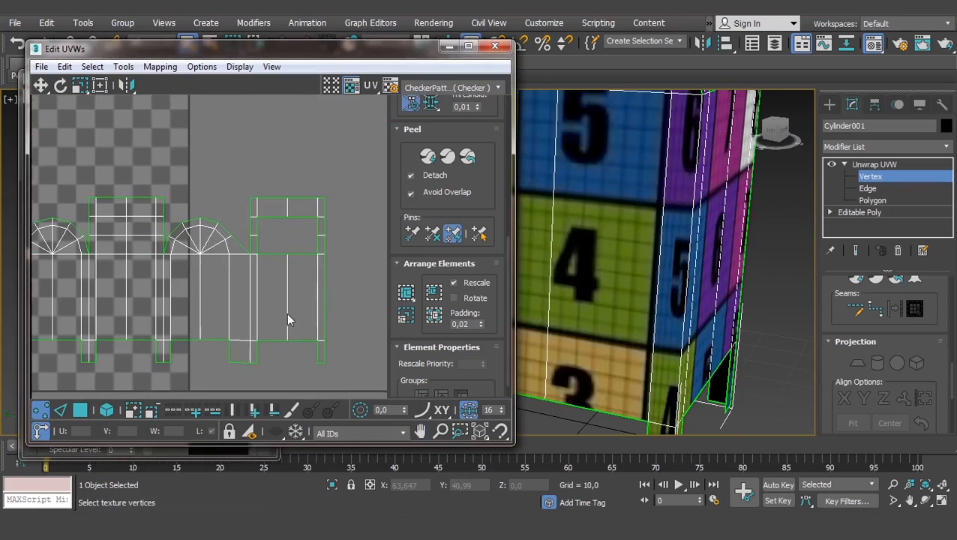
{"action": "scroll", "coordinate": [287, 313], "scroll_direction": "down", "scroll_amount": 1}
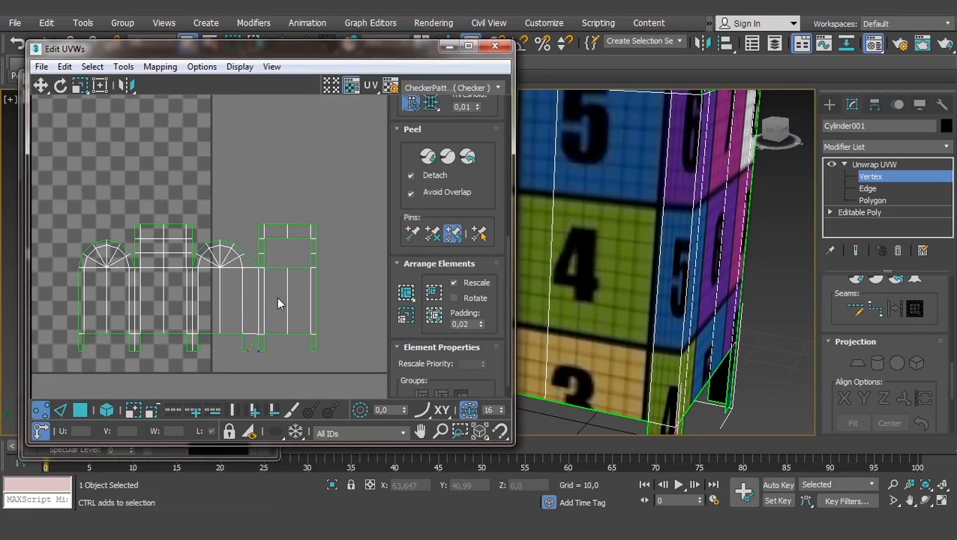
{"action": "scroll", "coordinate": [249, 315], "scroll_direction": "up", "scroll_amount": 3}
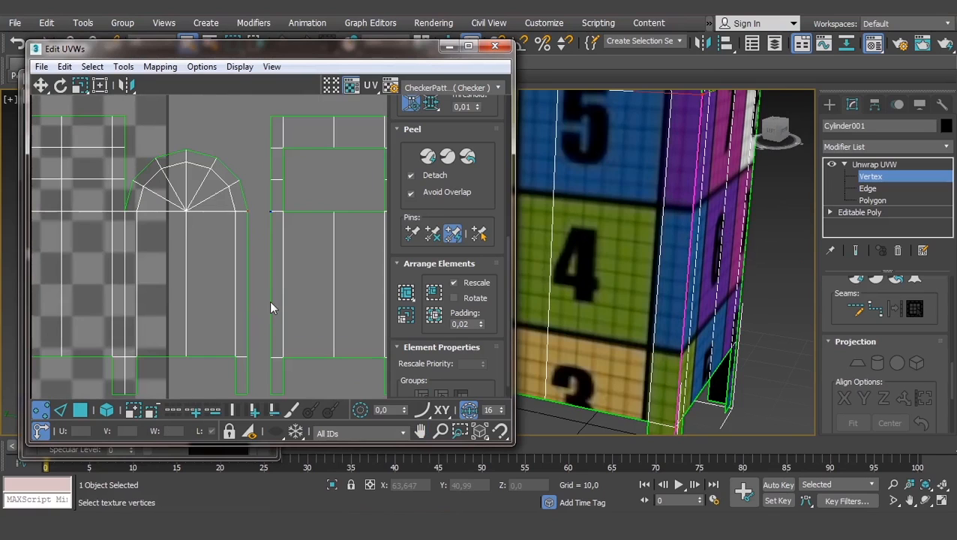
{"action": "left_click", "coordinate": [61, 410]}
{"action": "left_click", "coordinate": [246, 316]}
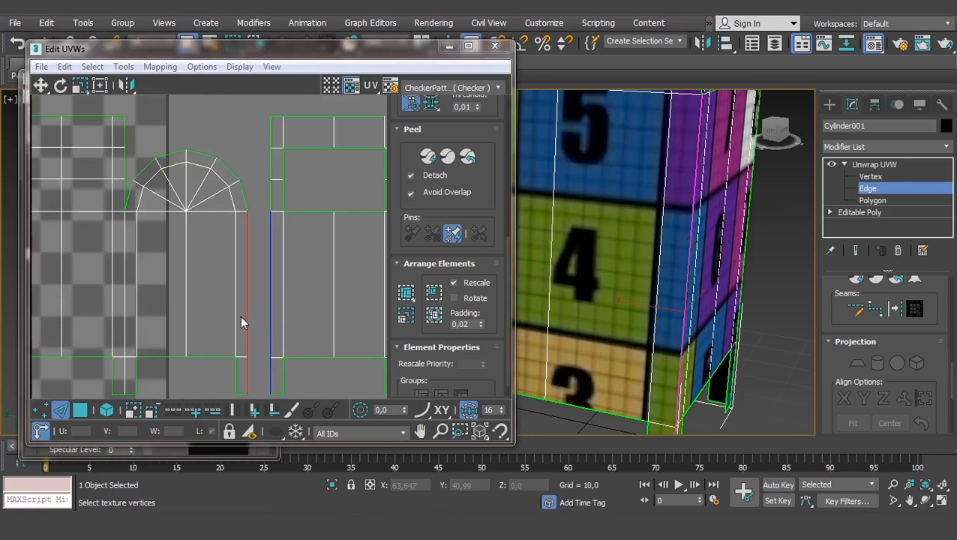
{"action": "key", "text": "w"}
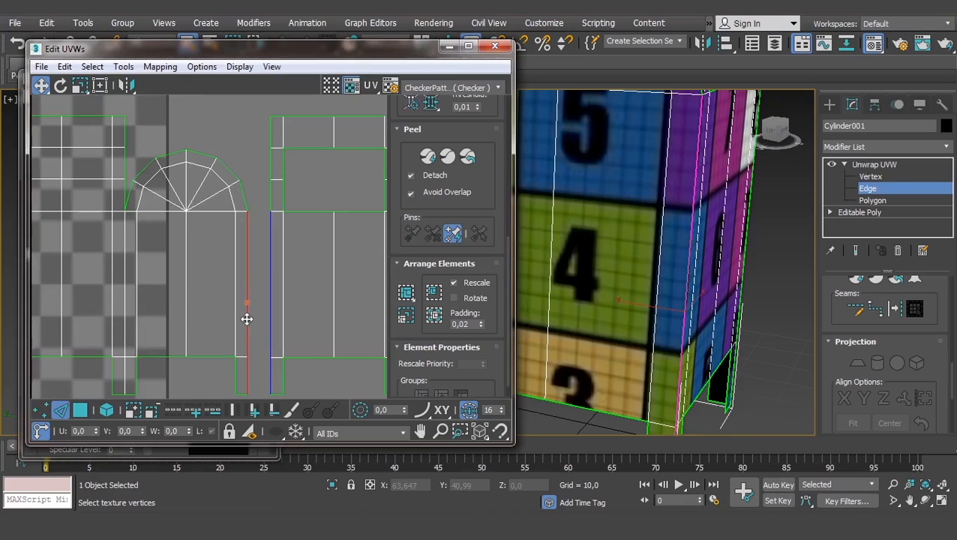
{"action": "right_click", "coordinate": [248, 375]}
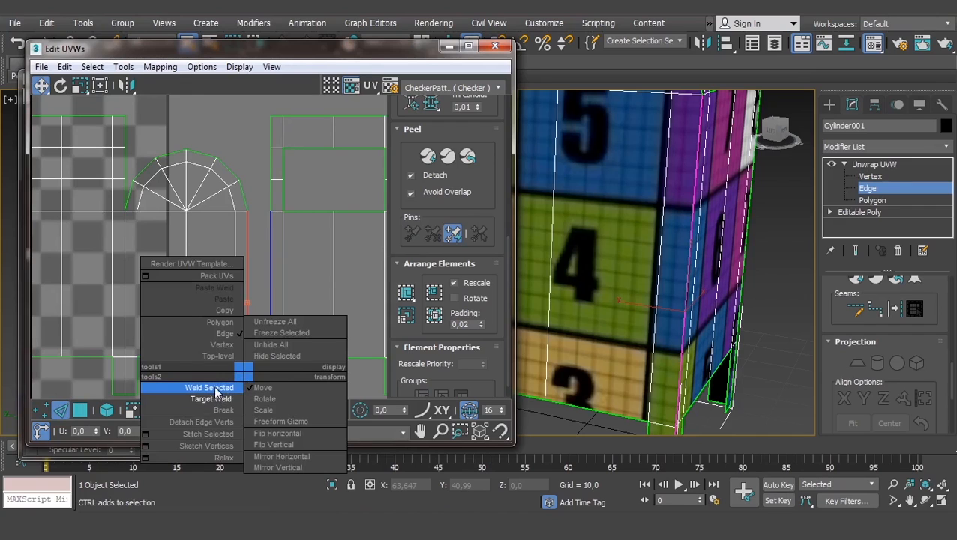
{"action": "left_click", "coordinate": [208, 434]}
{"action": "left_click", "coordinate": [265, 275]}
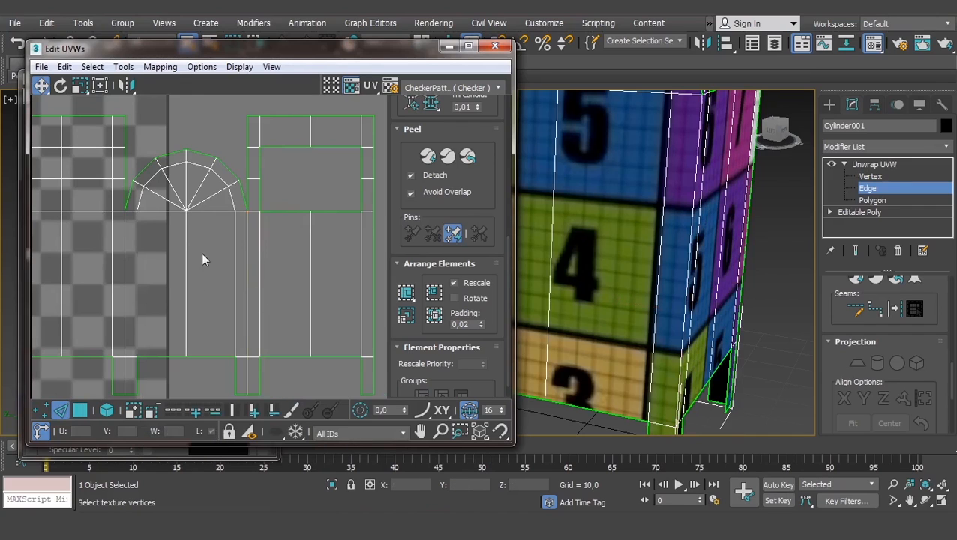
Try stitching the opening recess's rectangular shell to a neighbouring triangular shell using the triangle's edge, and undo the stitch
{"action": "scroll", "coordinate": [234, 320], "scroll_direction": "down", "scroll_amount": 3}
{"action": "middle_click_drag", "start_coordinate": [98, 256], "coordinate": [205, 263]}
{"action": "middle_click_drag", "start_coordinate": [189, 218], "coordinate": [243, 263]}
{"action": "scroll", "coordinate": [179, 219], "scroll_direction": "down", "scroll_amount": 1}
{"action": "middle_click_drag", "start_coordinate": [135, 177], "coordinate": [219, 217]}
{"action": "scroll", "coordinate": [193, 197], "scroll_direction": "up", "scroll_amount": 2}
{"action": "scroll", "coordinate": [302, 294], "scroll_direction": "up", "scroll_amount": 2}
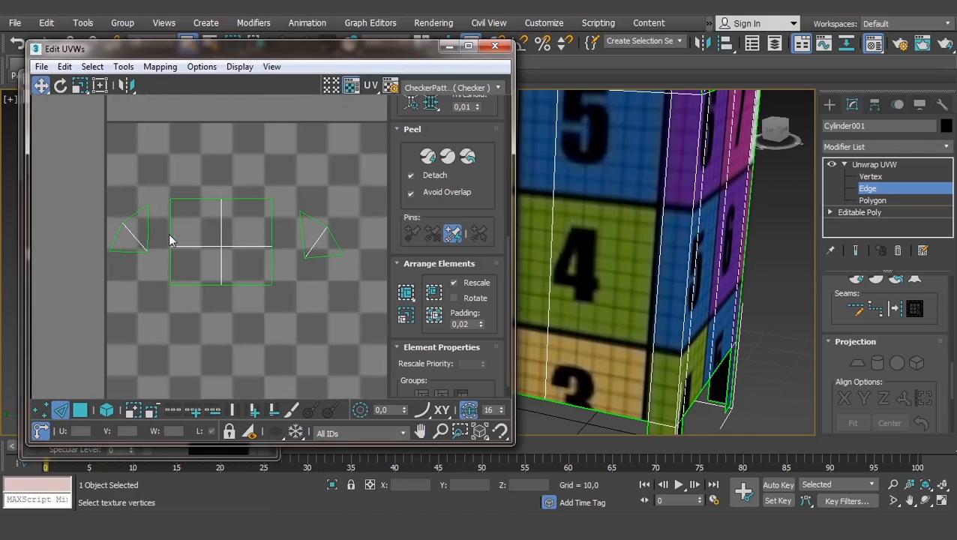
{"action": "middle_click_drag", "start_coordinate": [171, 239], "coordinate": [183, 260]}
{"action": "scroll", "coordinate": [695, 343], "scroll_direction": "down", "scroll_amount": 5}
{"action": "middle_click_drag", "start_coordinate": [661, 254], "coordinate": [709, 270], "text": "alt"}
{"action": "middle_click_drag", "start_coordinate": [709, 270], "coordinate": [437, 243]}
{"action": "scroll", "coordinate": [671, 248], "scroll_direction": "up", "scroll_amount": 4}
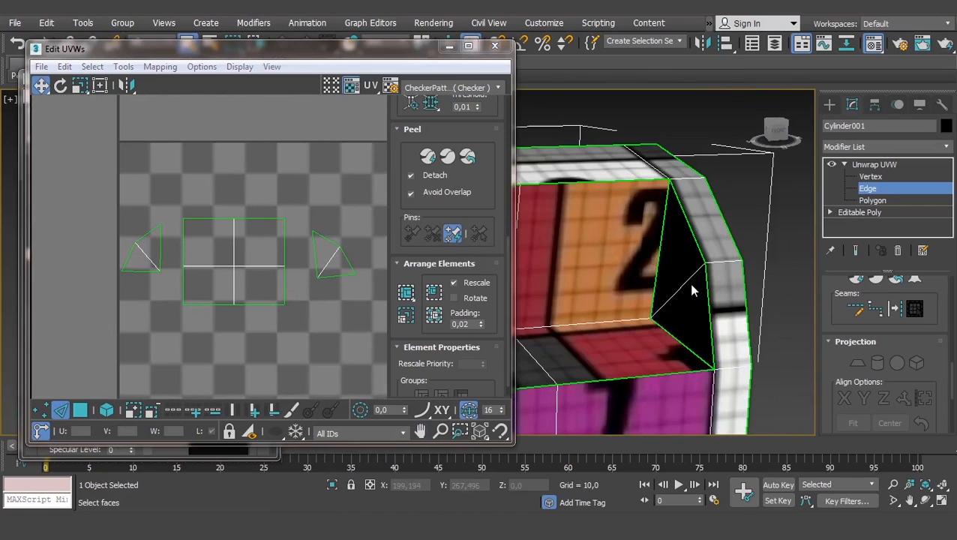
{"action": "left_click", "coordinate": [656, 255]}
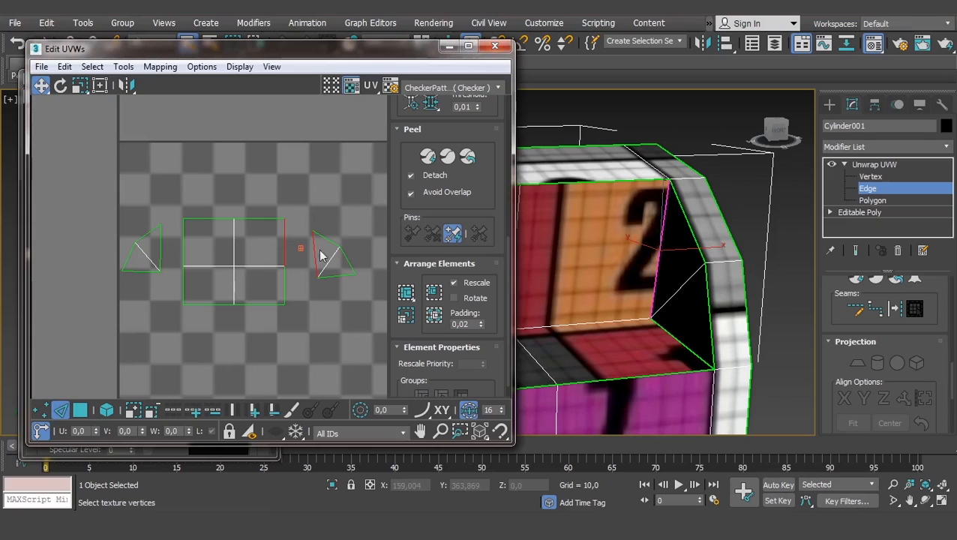
{"action": "right_click", "coordinate": [288, 247]}
{"action": "left_click", "coordinate": [252, 303]}
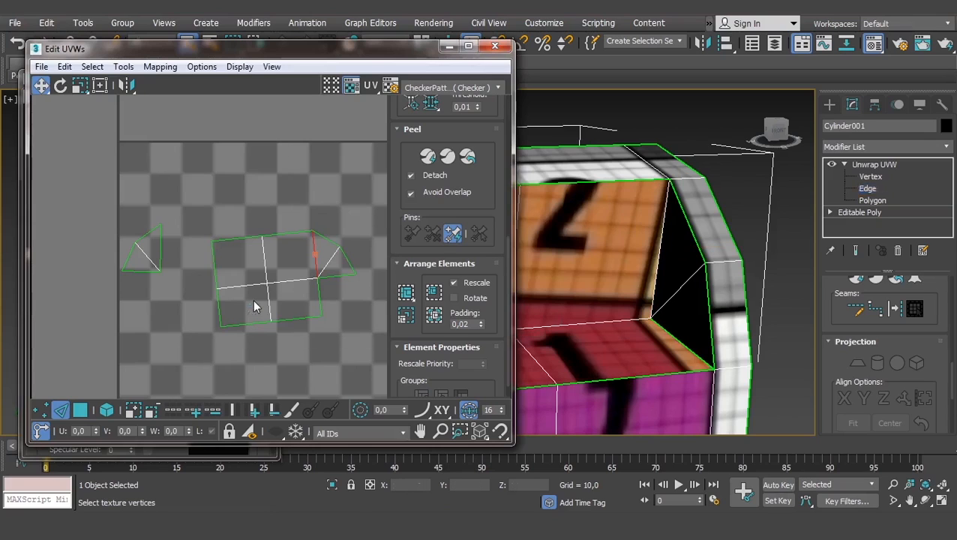
{"action": "key", "text": "ctrl+z"}
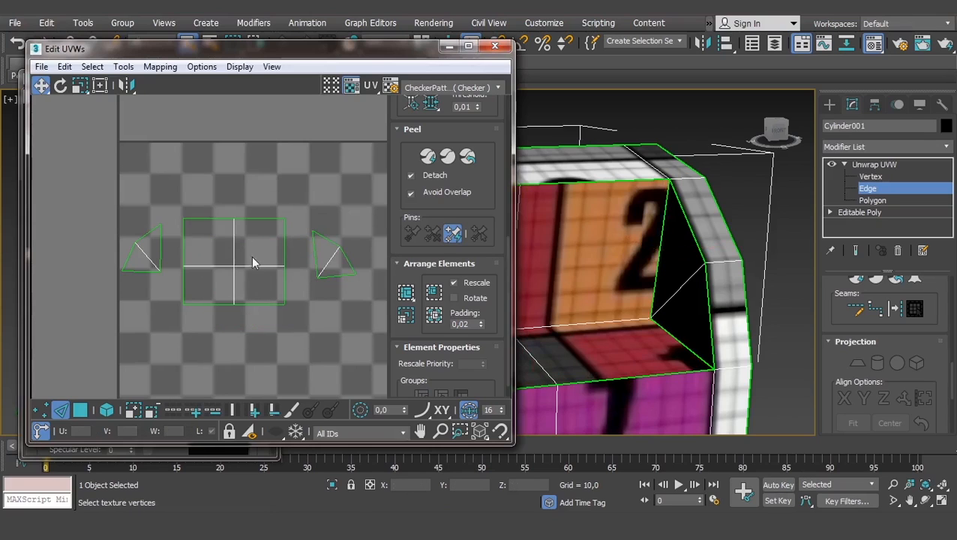
Stitch both small triangular side shells onto the recess's rectangular shell, using the rectangle's upper side edges as the selection
{"action": "left_click", "coordinate": [285, 240]}
{"action": "right_click", "coordinate": [285, 240]}
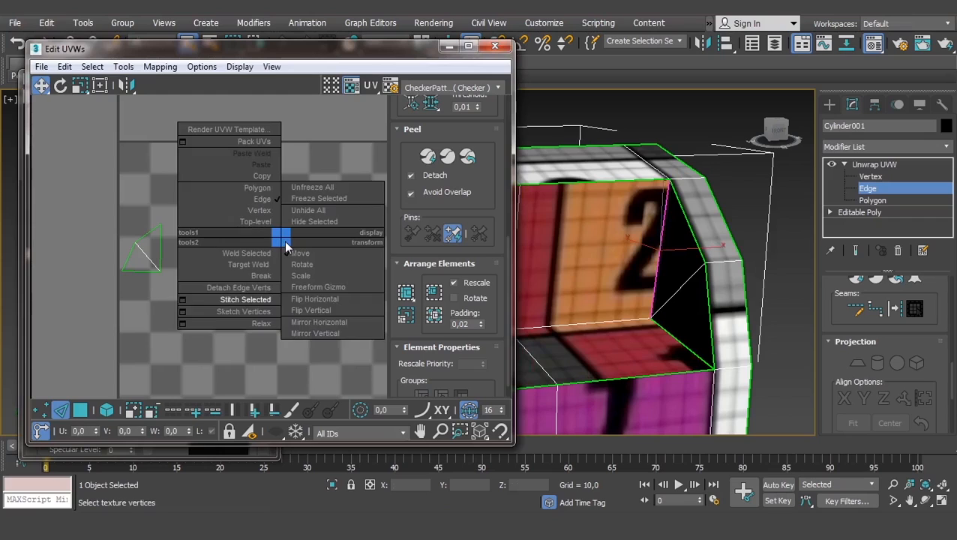
{"action": "left_click", "coordinate": [254, 300]}
{"action": "left_click", "coordinate": [183, 245]}
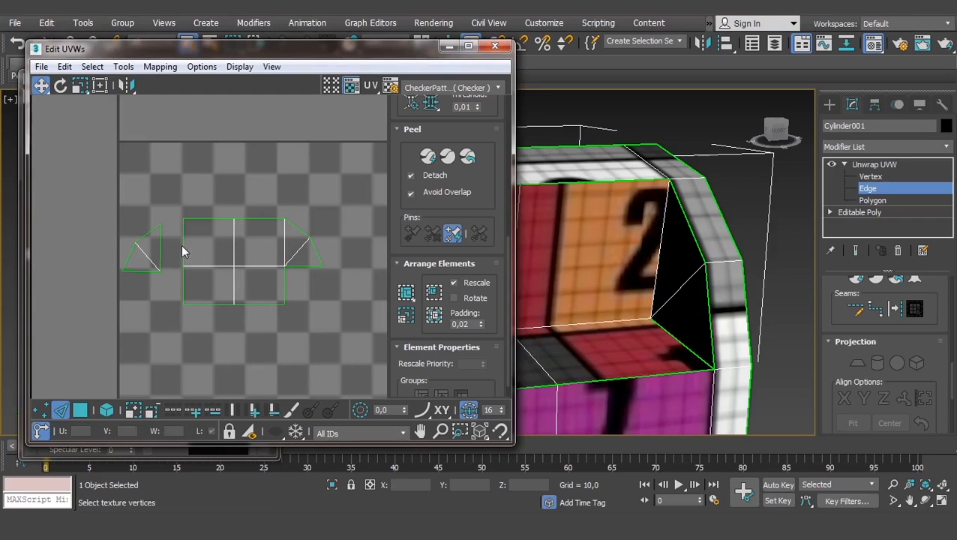
{"action": "right_click", "coordinate": [184, 246]}
{"action": "left_click", "coordinate": [153, 297]}
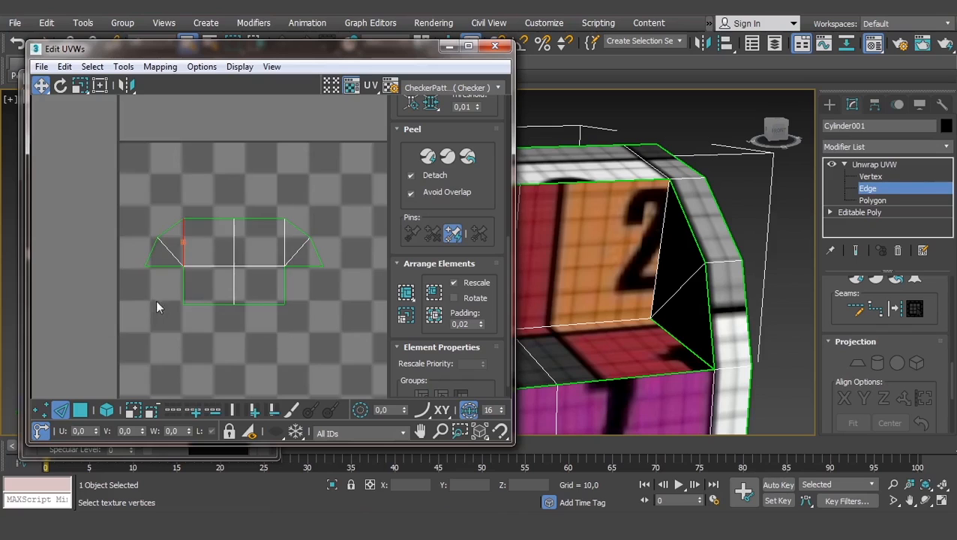
Select the joined body shell as a whole polygon element and move it fully inside the UV tile
{"action": "scroll", "coordinate": [336, 308], "scroll_direction": "down", "scroll_amount": 3}
{"action": "middle_click_drag", "start_coordinate": [336, 307], "coordinate": [142, 223]}
{"action": "scroll", "coordinate": [150, 225], "scroll_direction": "up", "scroll_amount": 2}
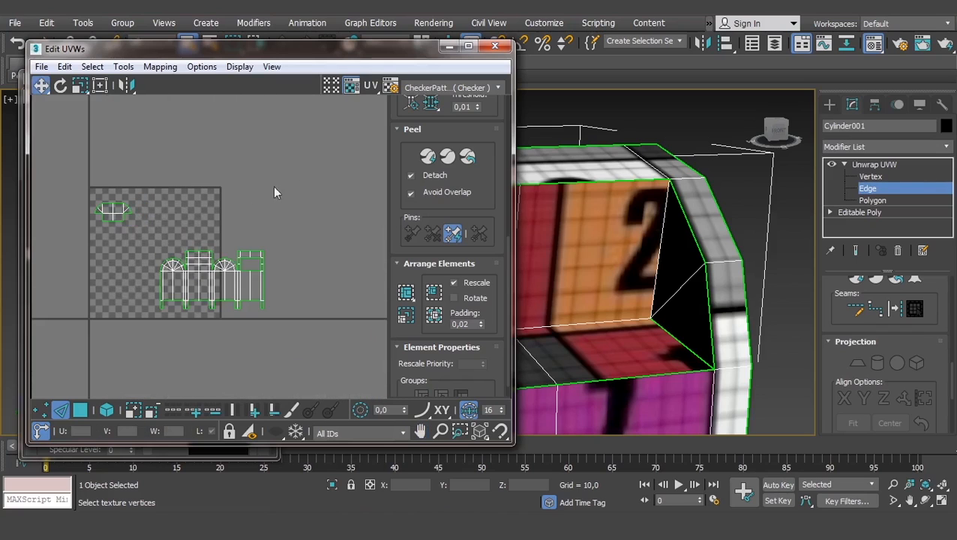
{"action": "key", "text": "ctrl+a"}
{"action": "scroll", "coordinate": [208, 272], "scroll_direction": "up", "scroll_amount": 1}
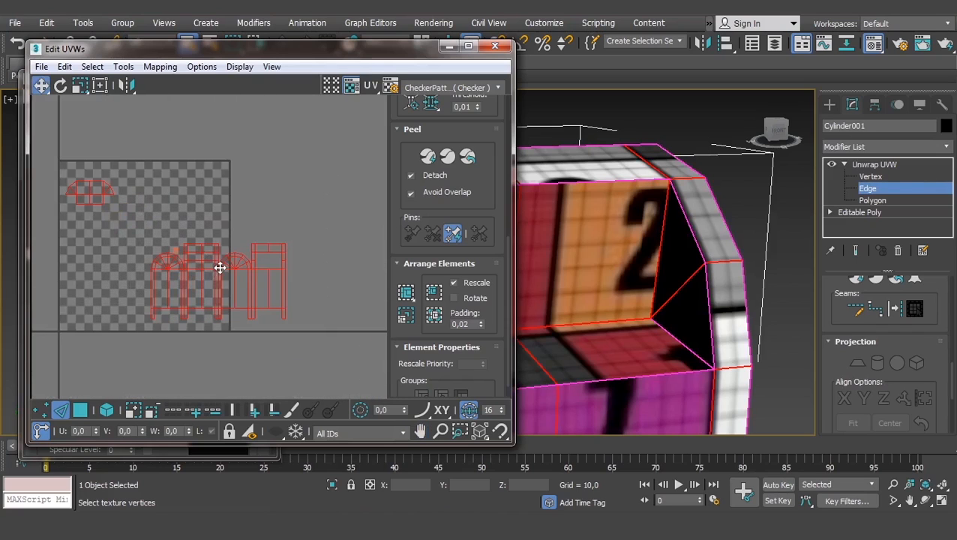
{"action": "left_click", "coordinate": [310, 296]}
{"action": "left_click", "coordinate": [261, 268]}
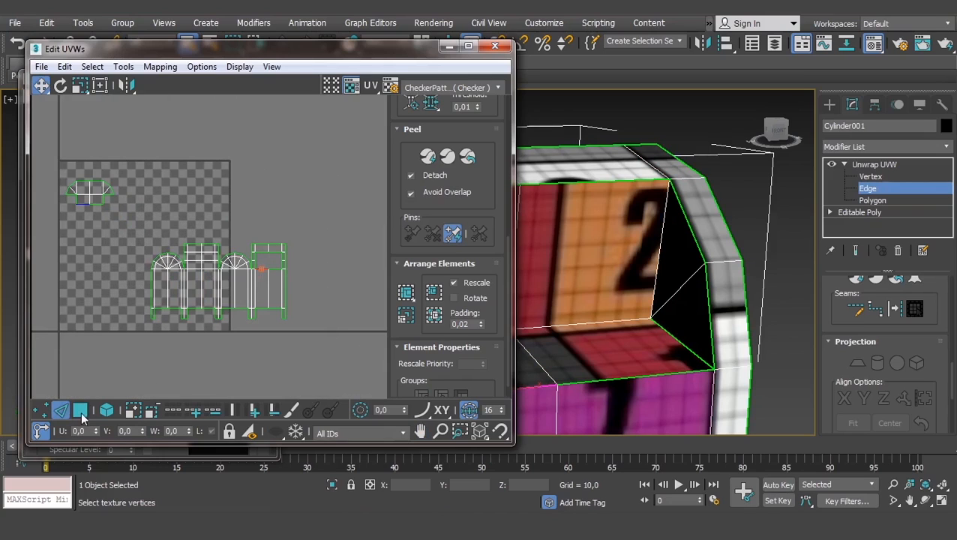
{"action": "left_click", "coordinate": [106, 409]}
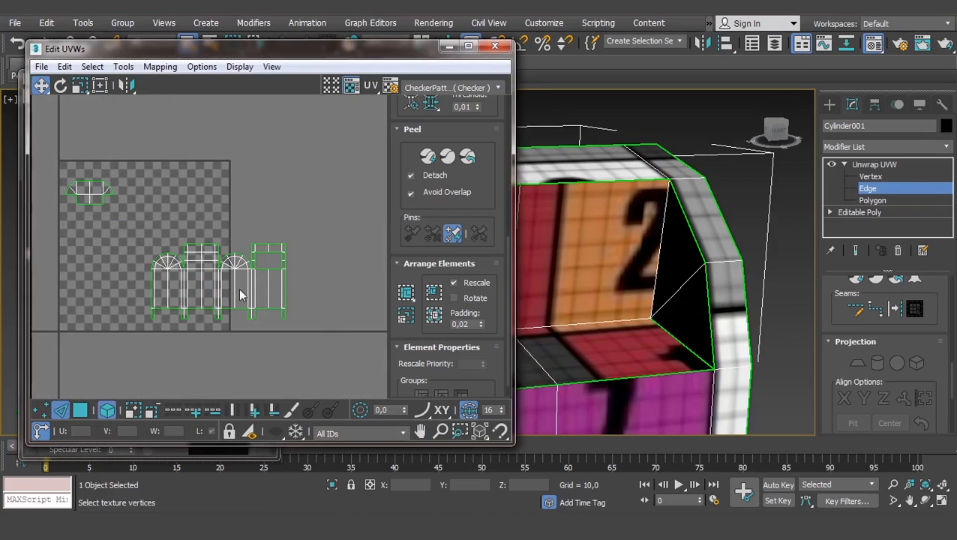
{"action": "left_click", "coordinate": [81, 409]}
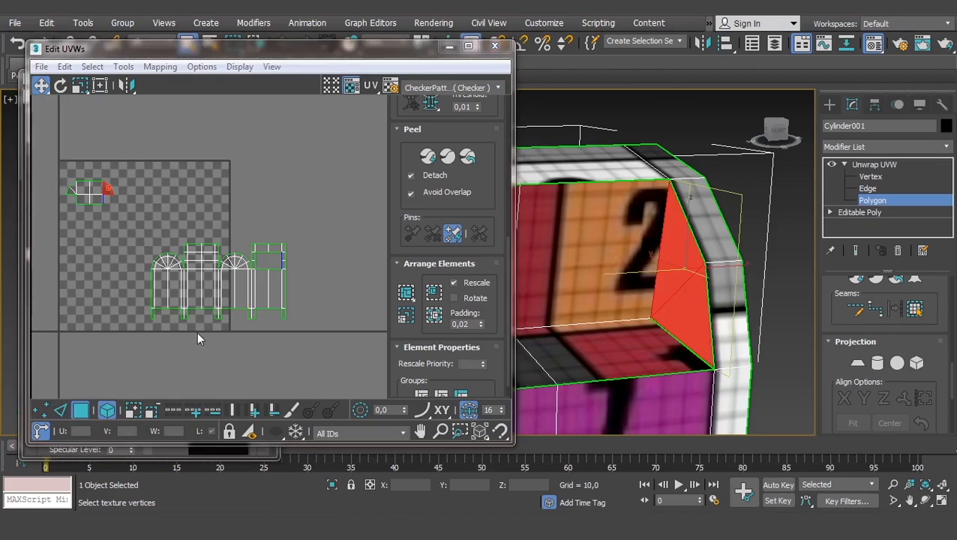
{"action": "key", "text": "ctrl+a"}
{"action": "left_click_drag", "start_coordinate": [267, 284], "coordinate": [194, 292]}
Examine the mailbox from several sides and check how the shells fit inside the UV tile
{"action": "middle_click_drag", "start_coordinate": [614, 306], "coordinate": [732, 223]}
{"action": "scroll", "coordinate": [718, 269], "scroll_direction": "down", "scroll_amount": 7}
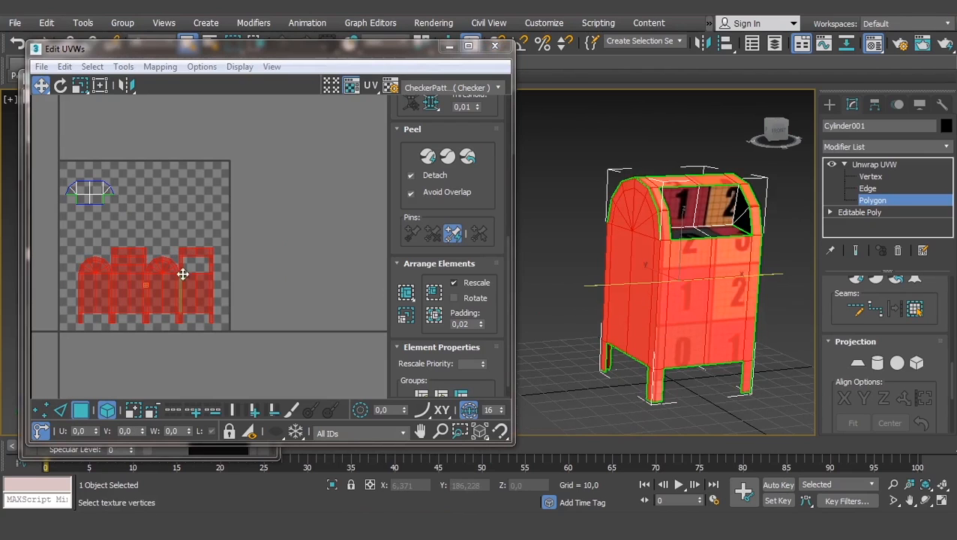
{"action": "middle_click_drag", "start_coordinate": [673, 303], "coordinate": [655, 216], "text": "alt"}
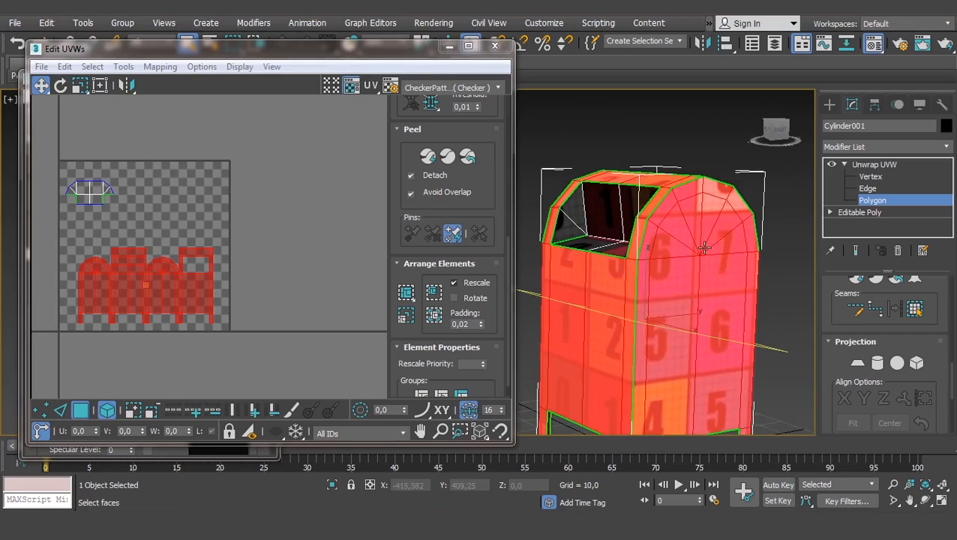
{"action": "middle_click_drag", "start_coordinate": [635, 288], "coordinate": [632, 249], "text": "alt"}
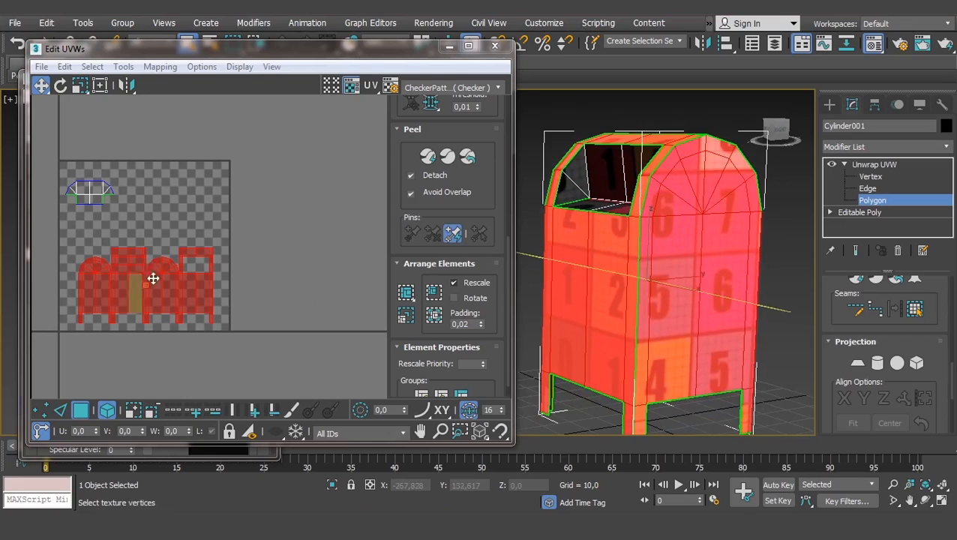
{"action": "middle_click_drag", "start_coordinate": [182, 284], "coordinate": [164, 277]}
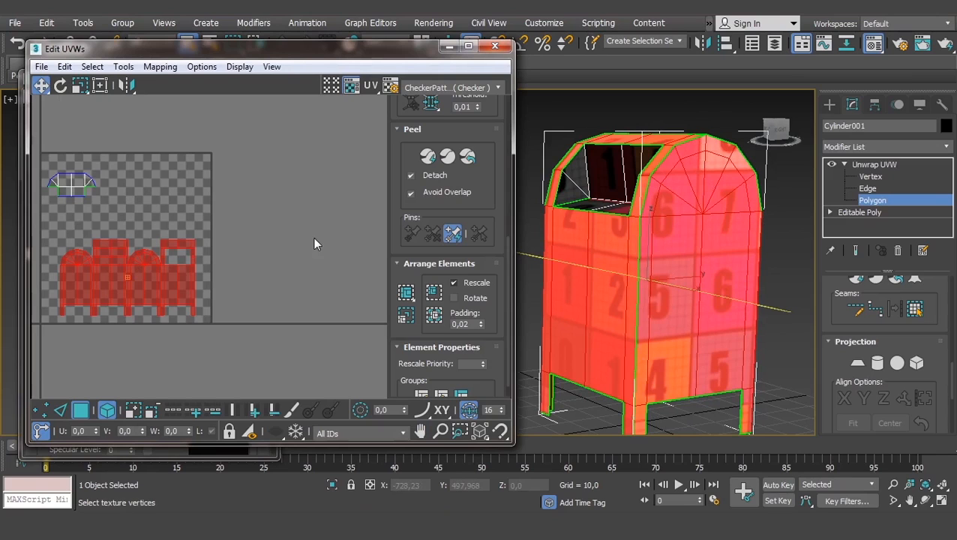
{"action": "middle_click_drag", "start_coordinate": [65, 302], "coordinate": [138, 303]}
{"action": "scroll", "coordinate": [152, 303], "scroll_direction": "up", "scroll_amount": 2}
{"action": "middle_click_drag", "start_coordinate": [215, 295], "coordinate": [212, 318]}
{"action": "scroll", "coordinate": [210, 318], "scroll_direction": "down", "scroll_amount": 2}
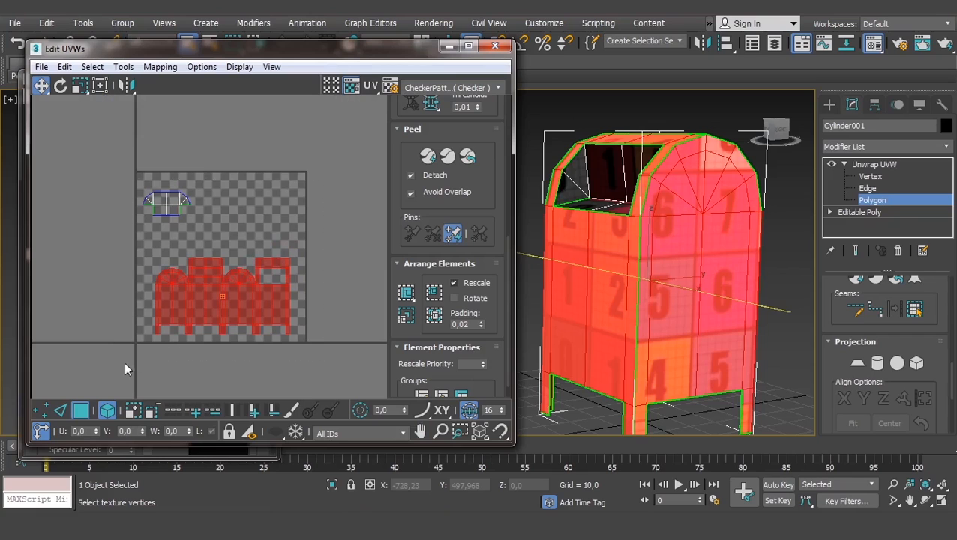
Select all shells and scale them up together until the body strip nearly spans the UV tile's width
{"action": "key", "text": "ctrl+a"}
{"action": "scroll", "coordinate": [200, 300], "scroll_direction": "up", "scroll_amount": 2}
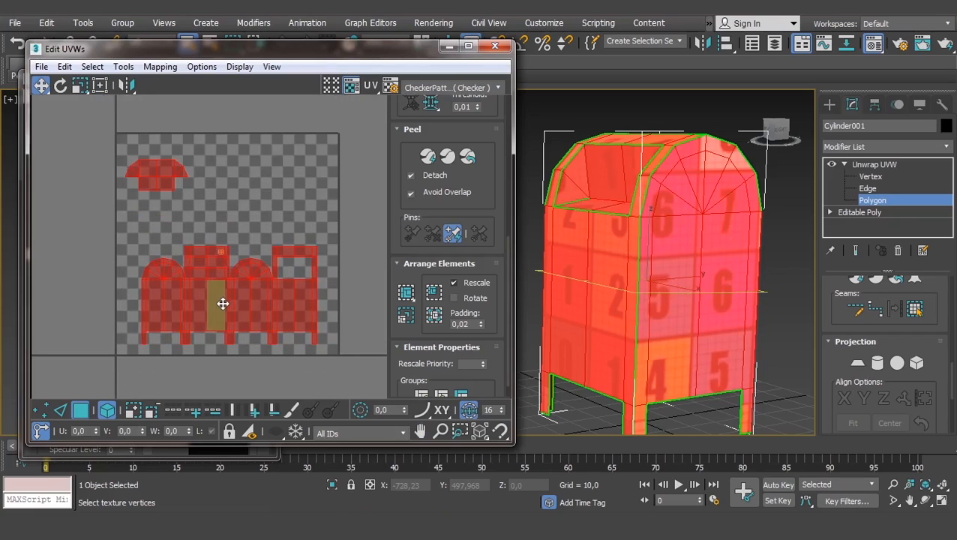
{"action": "key", "text": "r"}
{"action": "left_click_drag", "start_coordinate": [220, 316], "coordinate": [255, 299]}
{"action": "key", "text": "w"}
{"action": "key", "text": "r"}
{"action": "key", "text": "w"}
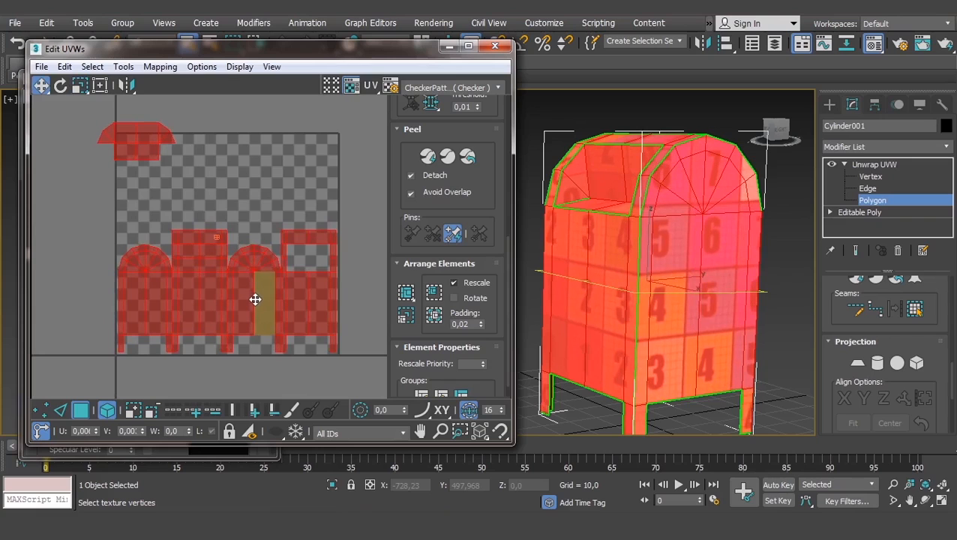
Move the recess shell back inside the UV tile, into the free space above the second arched side
{"action": "left_click", "coordinate": [228, 108]}
{"action": "left_click", "coordinate": [135, 139]}
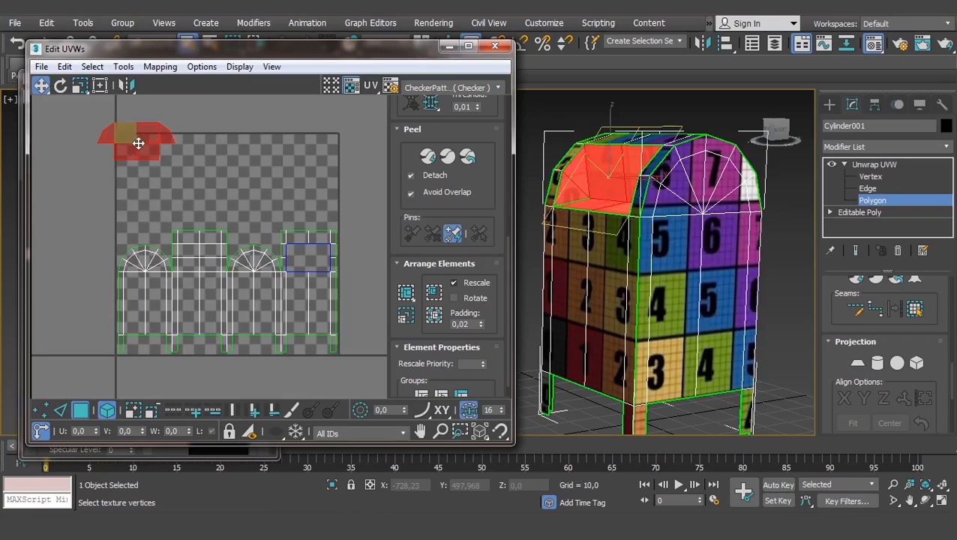
{"action": "left_click_drag", "start_coordinate": [141, 140], "coordinate": [264, 204]}
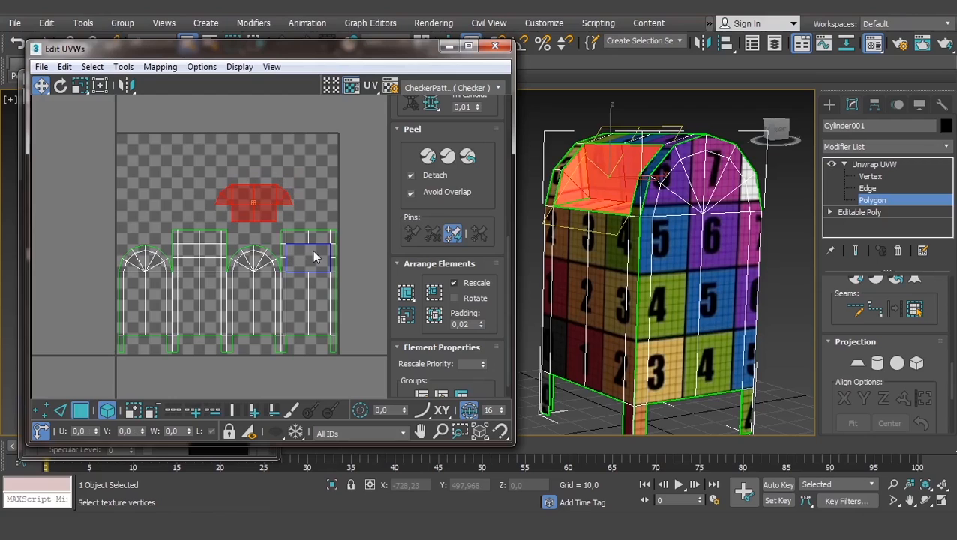
{"action": "middle_click_drag", "start_coordinate": [302, 274], "coordinate": [223, 282]}
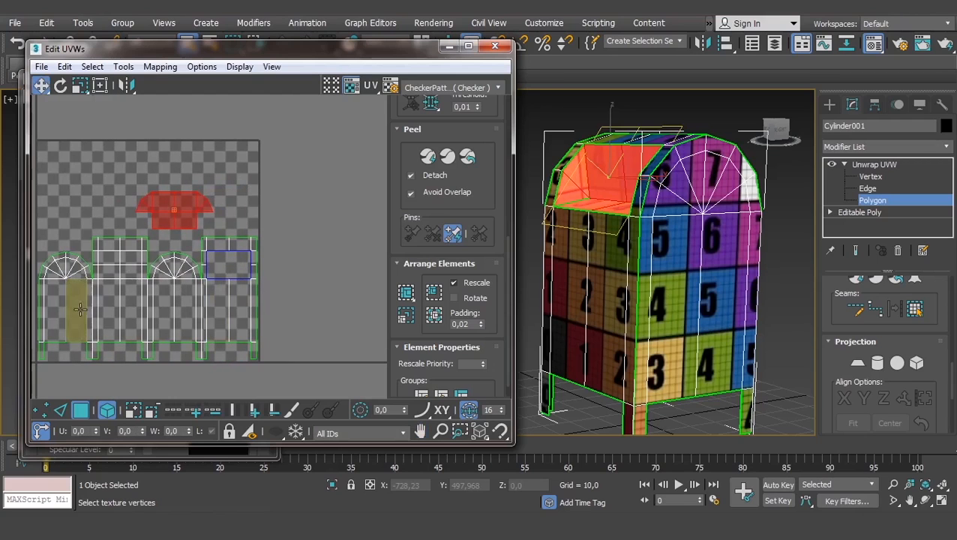
{"action": "middle_click_drag", "start_coordinate": [79, 308], "coordinate": [120, 297]}
Split the first arched side from the back shell along their shared vertical edge, including the leg
{"action": "left_click", "coordinate": [61, 410]}
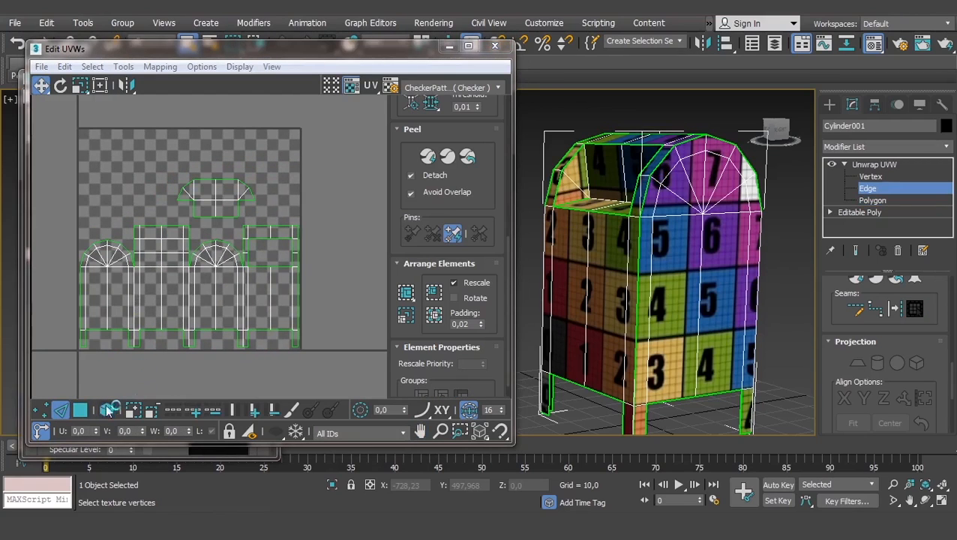
{"action": "scroll", "coordinate": [102, 352], "scroll_direction": "up", "scroll_amount": 3}
{"action": "left_click", "coordinate": [160, 259]}
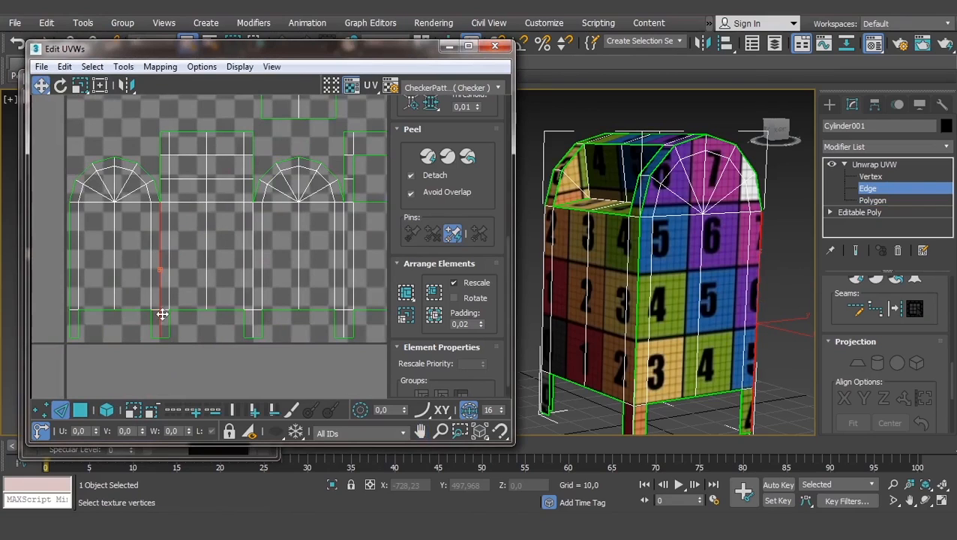
{"action": "right_click", "coordinate": [159, 312]}
{"action": "left_click", "coordinate": [118, 363]}
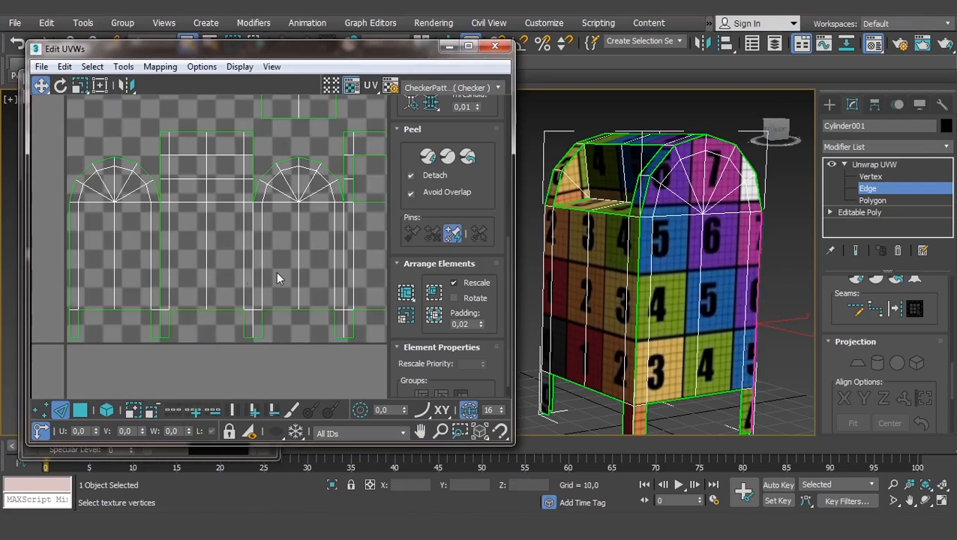
Stitch the split-off arched side onto the free outer vertical edge of the front shell, including the leg edge
{"action": "scroll", "coordinate": [151, 274], "scroll_direction": "down", "scroll_amount": 2}
{"action": "middle_click_drag", "start_coordinate": [242, 271], "coordinate": [297, 277]}
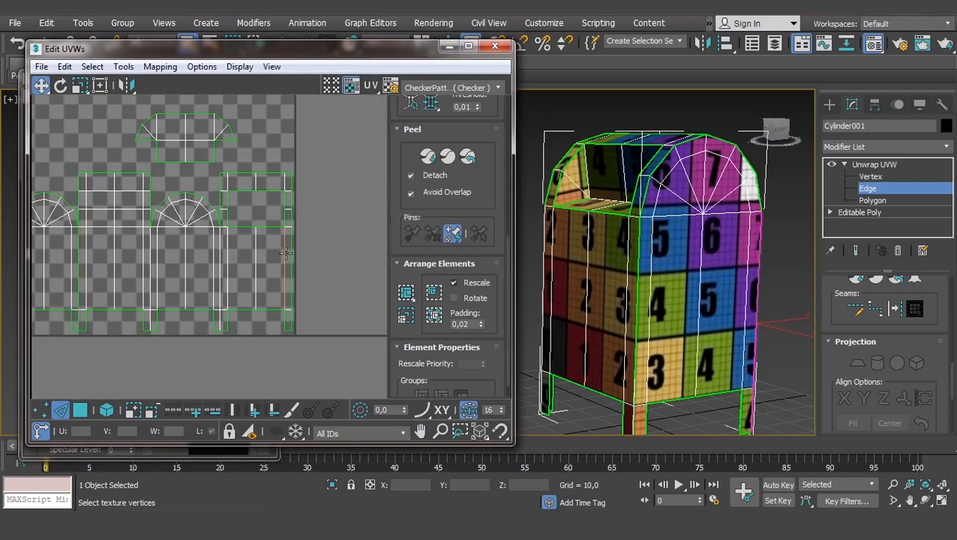
{"action": "left_click_drag", "start_coordinate": [315, 260], "coordinate": [290, 284]}
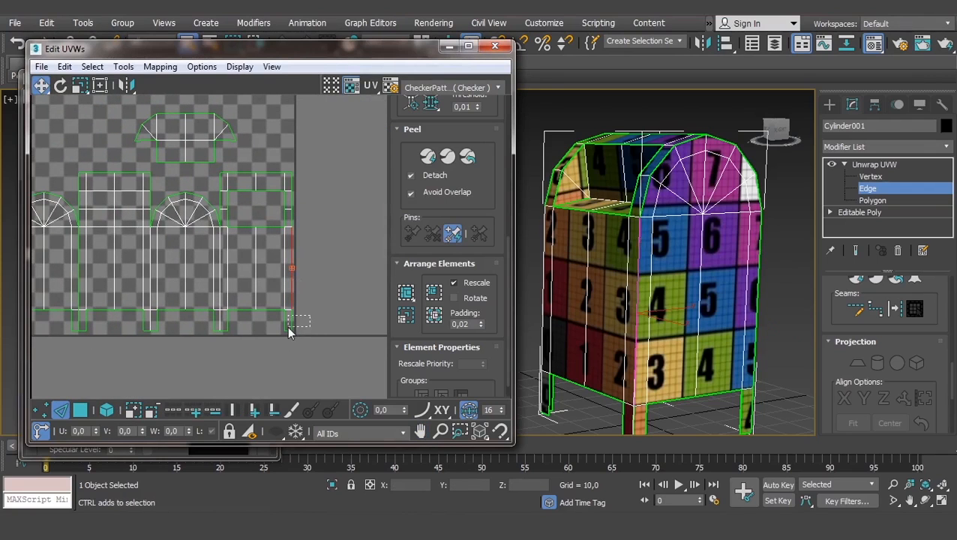
{"action": "left_click_drag", "start_coordinate": [288, 328], "coordinate": [290, 328]}
{"action": "right_click", "coordinate": [289, 291]}
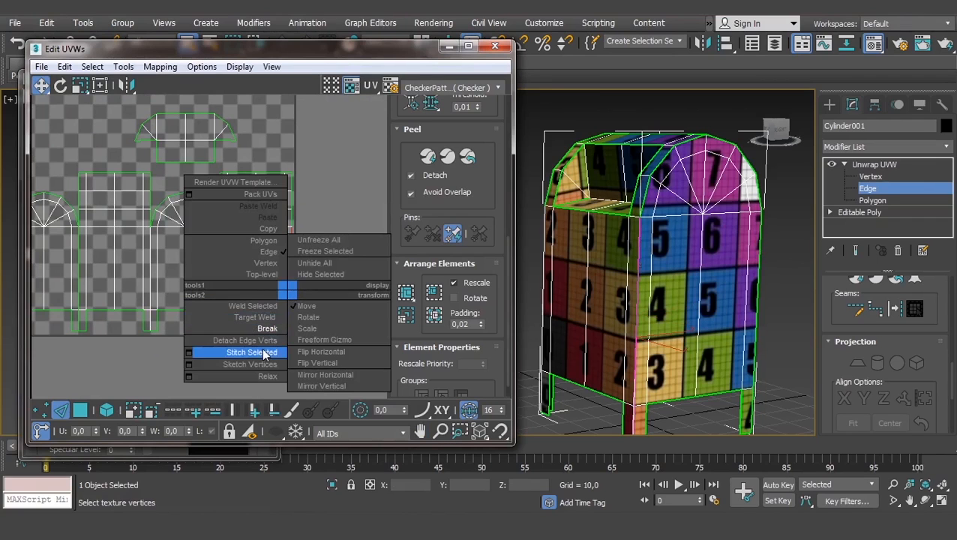
{"action": "left_click", "coordinate": [264, 354]}
Select all UV shells and move them together so the rearranged body strip lies within the UV tile's width
{"action": "scroll", "coordinate": [225, 240], "scroll_direction": "down", "scroll_amount": 3}
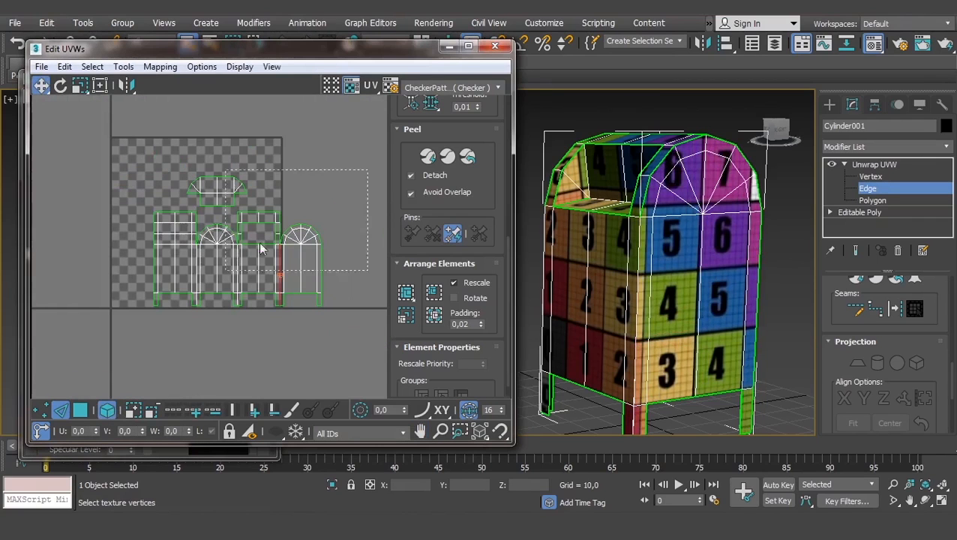
{"action": "key", "text": "ctrl+a"}
{"action": "left_click_drag", "start_coordinate": [255, 265], "coordinate": [216, 263]}
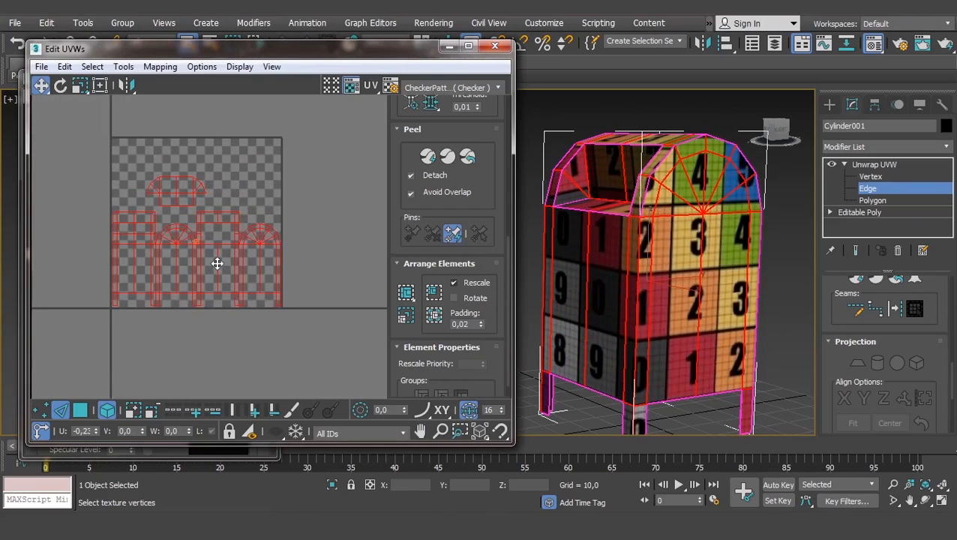
{"action": "scroll", "coordinate": [177, 270], "scroll_direction": "up", "scroll_amount": 2}
{"action": "middle_click_drag", "start_coordinate": [212, 275], "coordinate": [214, 273]}
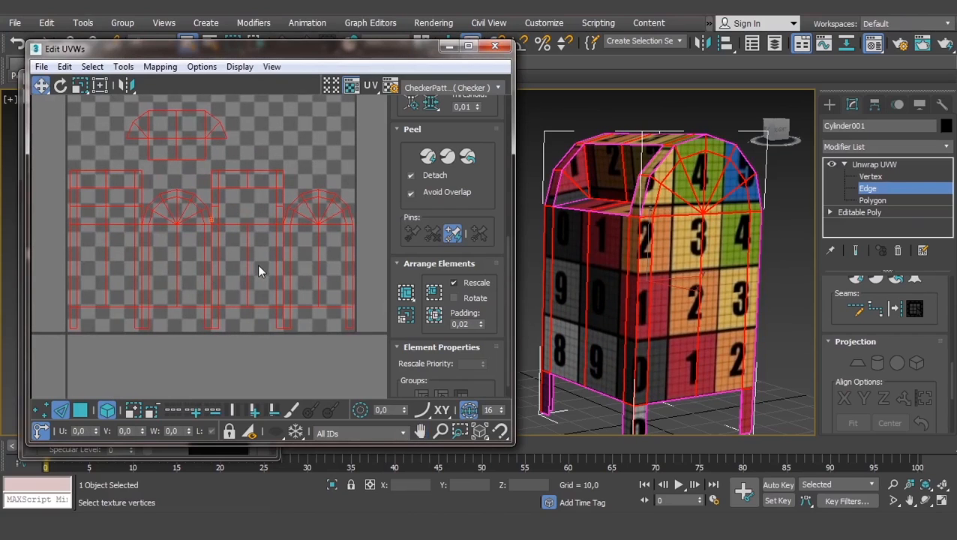
{"action": "mouse_move", "coordinate": [248, 269]}
{"action": "left_mouse_down"}
{"action": "mouse_move", "coordinate": [257, 284]}
{"action": "mouse_move", "coordinate": [248, 267]}
{"action": "left_mouse_up"}
Move the recess shell sideways so it sits directly above the front shell with the opening, and clear the selection
{"action": "middle_click_drag", "start_coordinate": [252, 186], "coordinate": [253, 247]}
{"action": "left_click", "coordinate": [262, 140]}
{"action": "left_click", "coordinate": [178, 192]}
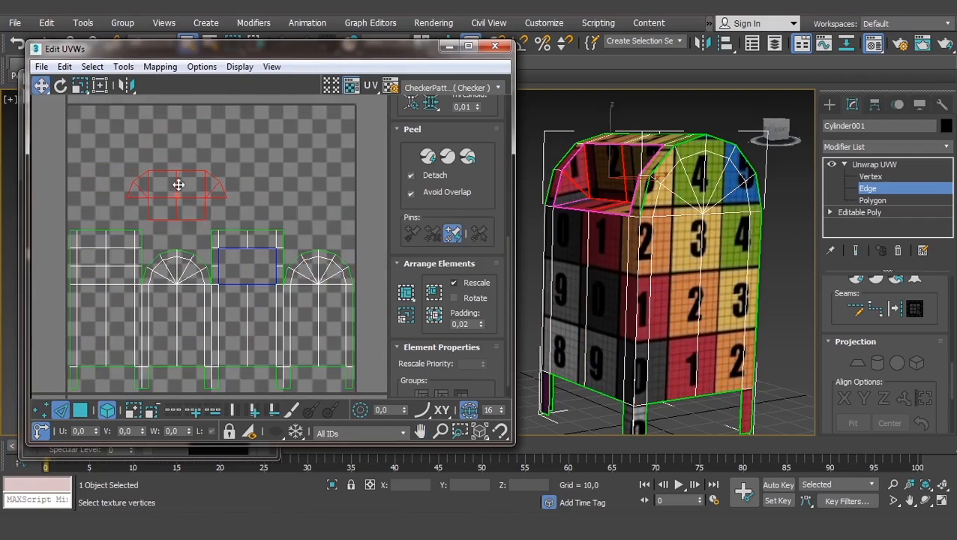
{"action": "left_click_drag", "start_coordinate": [177, 186], "coordinate": [249, 188]}
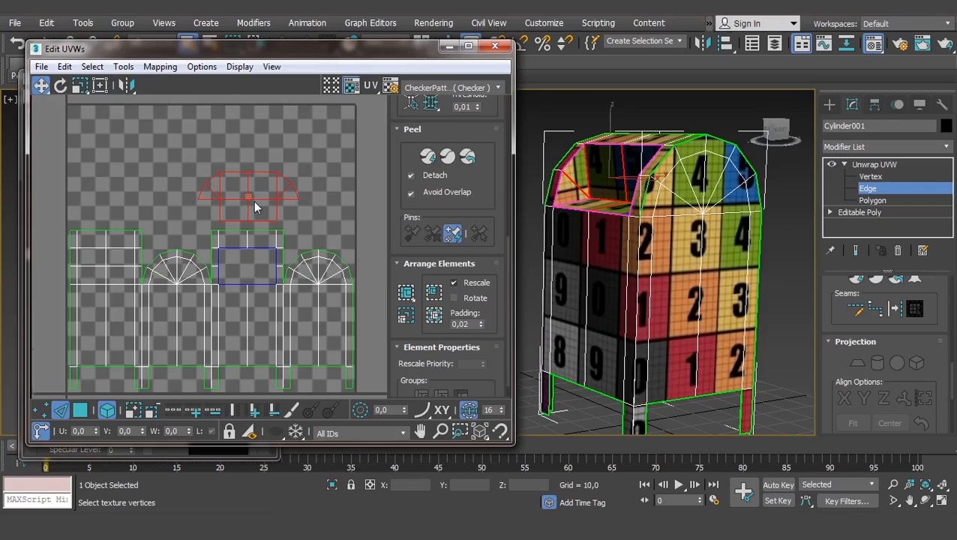
{"action": "scroll", "coordinate": [253, 200], "scroll_direction": "down", "scroll_amount": 1}
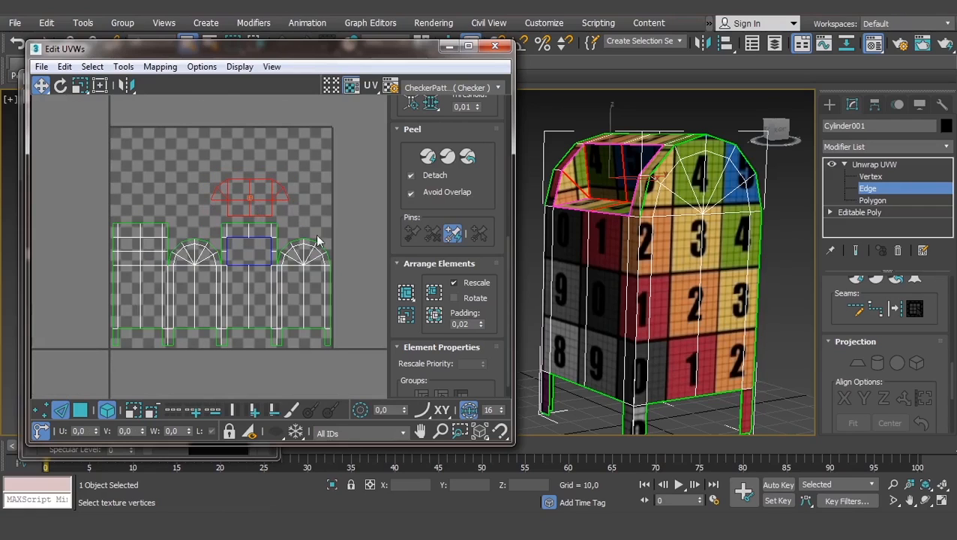
{"action": "left_click", "coordinate": [345, 212]}
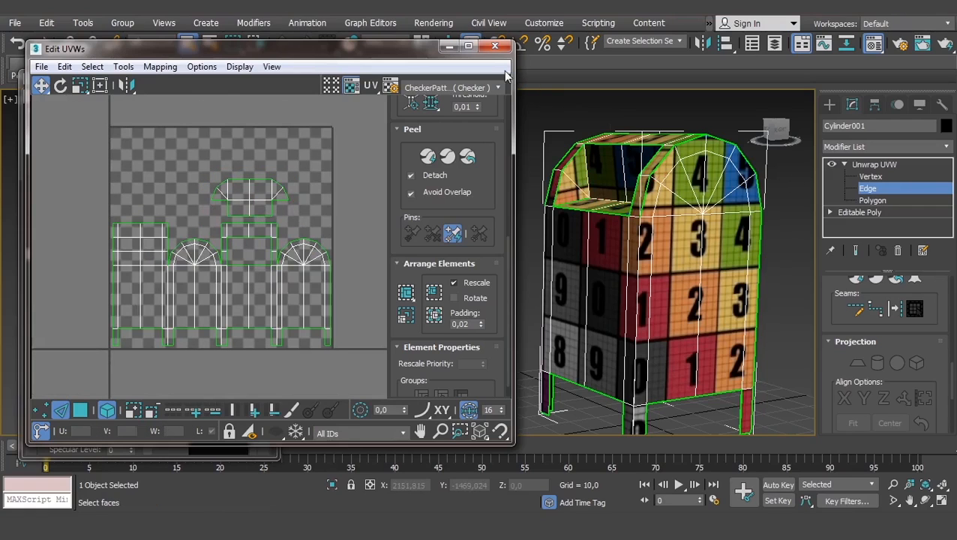
Examine the mailbox from the front and check the whole shell layout inside the UV tile
{"action": "middle_click_drag", "start_coordinate": [551, 197], "coordinate": [655, 240], "text": "alt"}
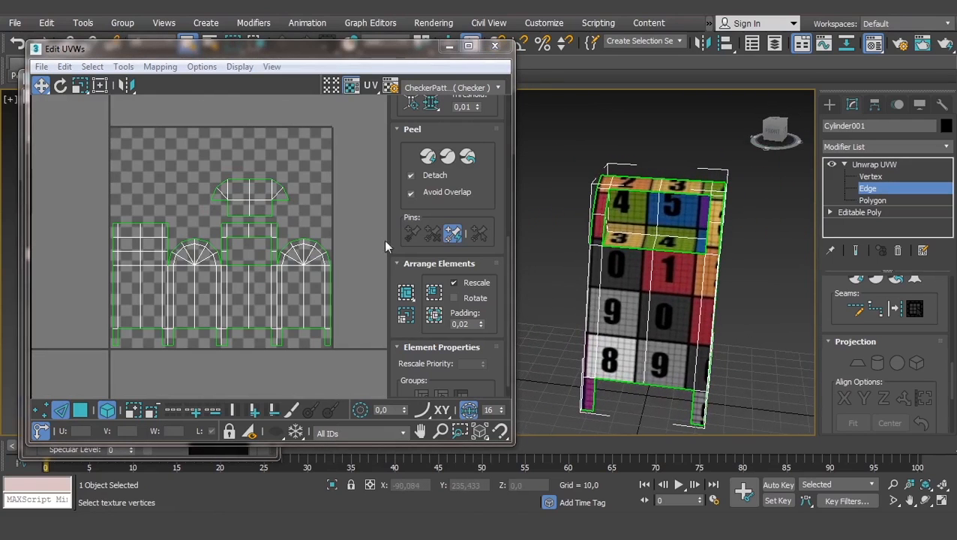
{"action": "middle_click_drag", "start_coordinate": [335, 244], "coordinate": [328, 223]}
{"action": "scroll", "coordinate": [328, 223], "scroll_direction": "down", "scroll_amount": 1}
{"action": "scroll", "coordinate": [328, 222], "scroll_direction": "up", "scroll_amount": 1}
{"action": "middle_click_drag", "start_coordinate": [333, 180], "coordinate": [321, 218]}
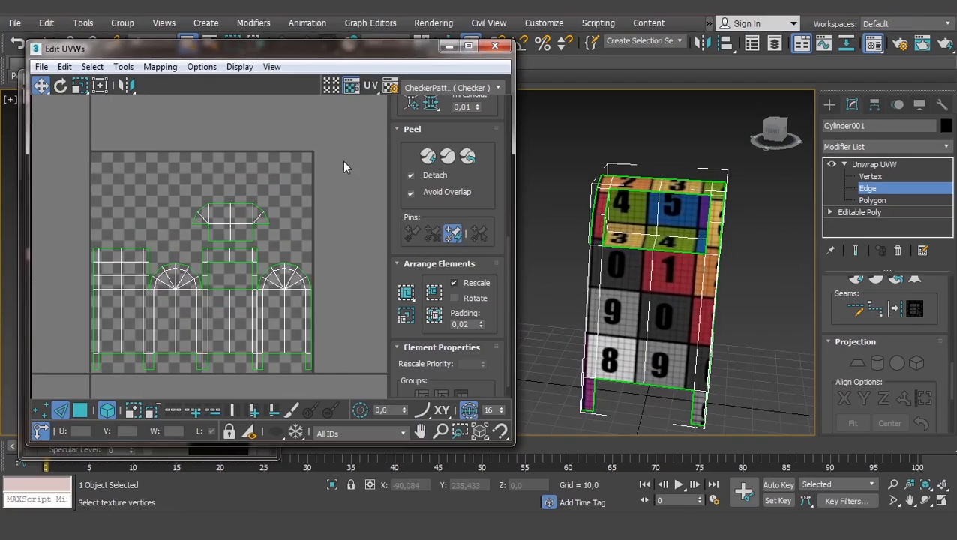
{"action": "left_click_drag", "start_coordinate": [73, 379], "coordinate": [59, 390]}
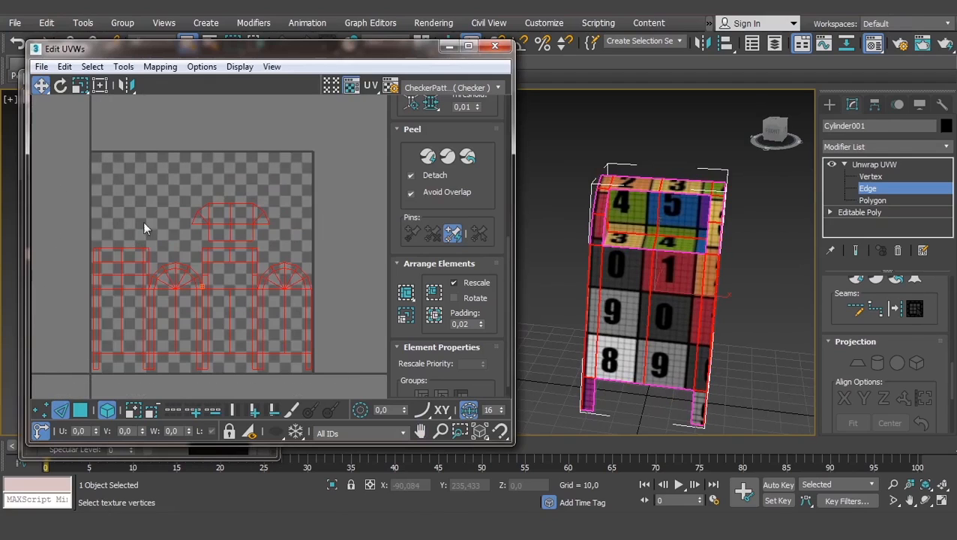
{"action": "left_click", "coordinate": [337, 210]}
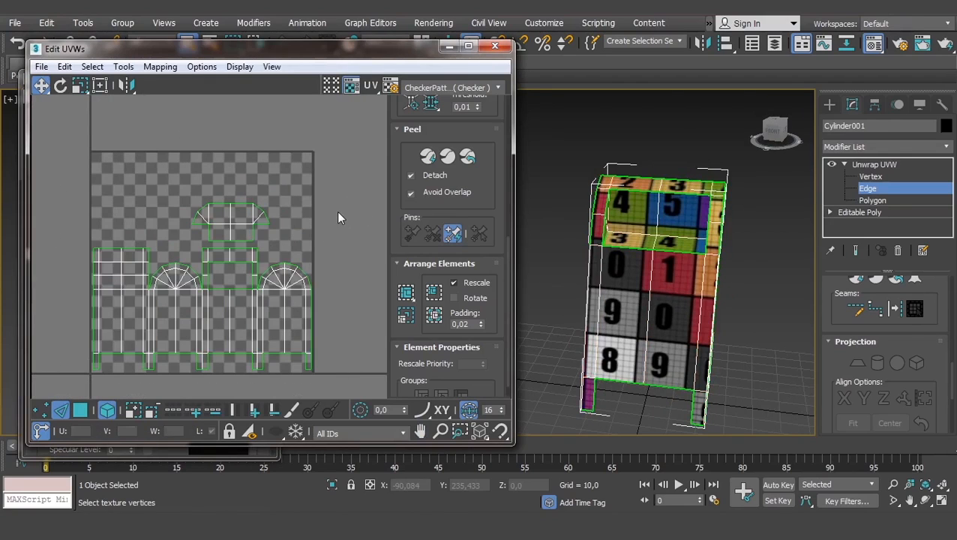
Render the UVW template at 1024 × 1024 with visible and seam edges, and inspect the rendered map
{"action": "left_click", "coordinate": [123, 67]}
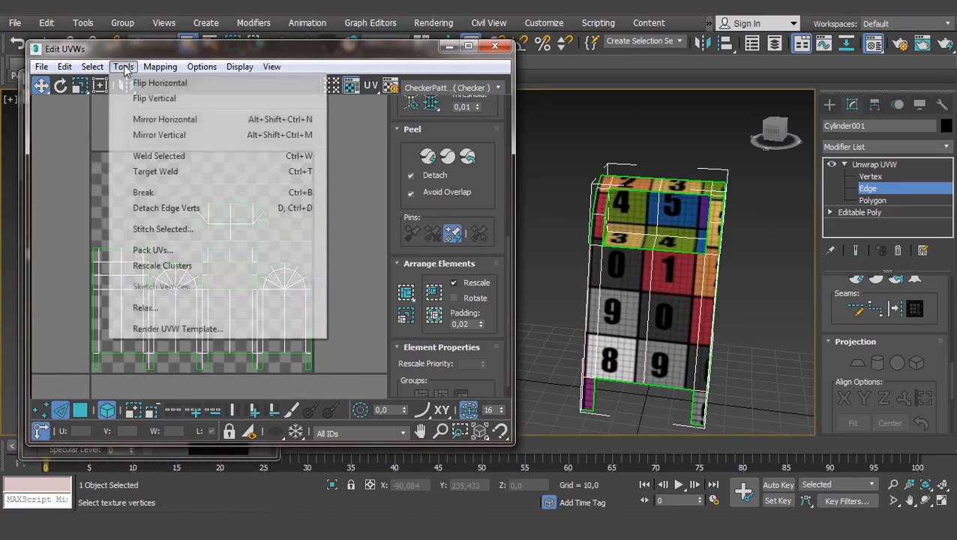
{"action": "left_click", "coordinate": [169, 328]}
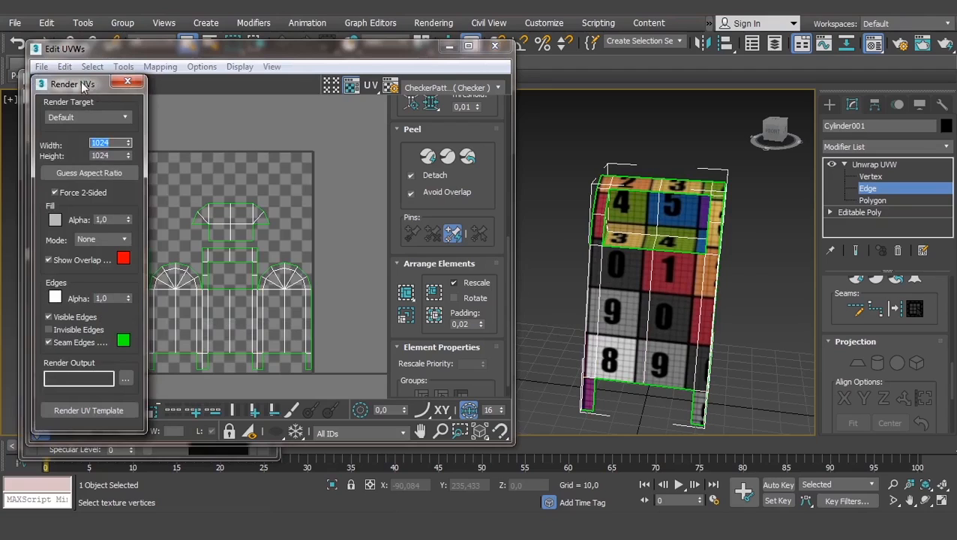
{"action": "left_click_drag", "start_coordinate": [84, 85], "coordinate": [93, 83]}
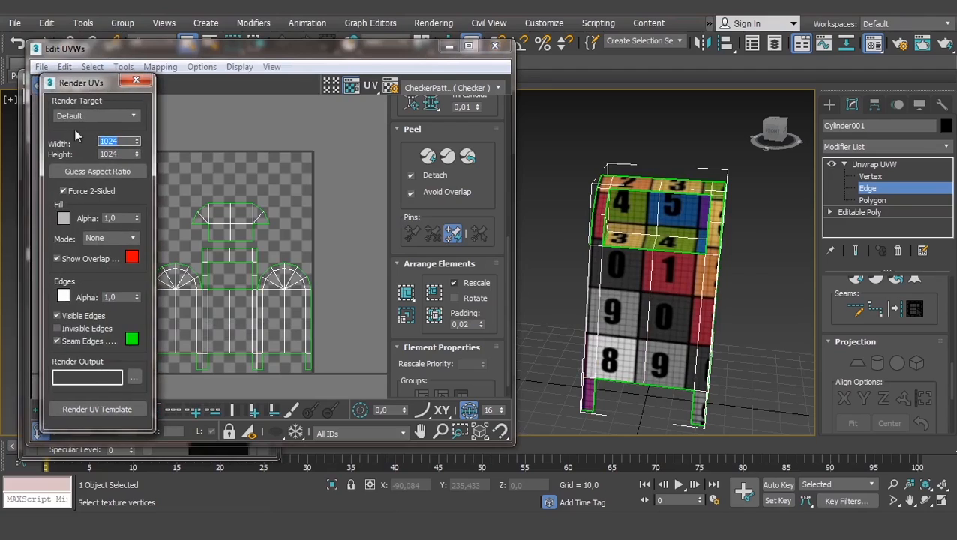
{"action": "left_click", "coordinate": [121, 154]}
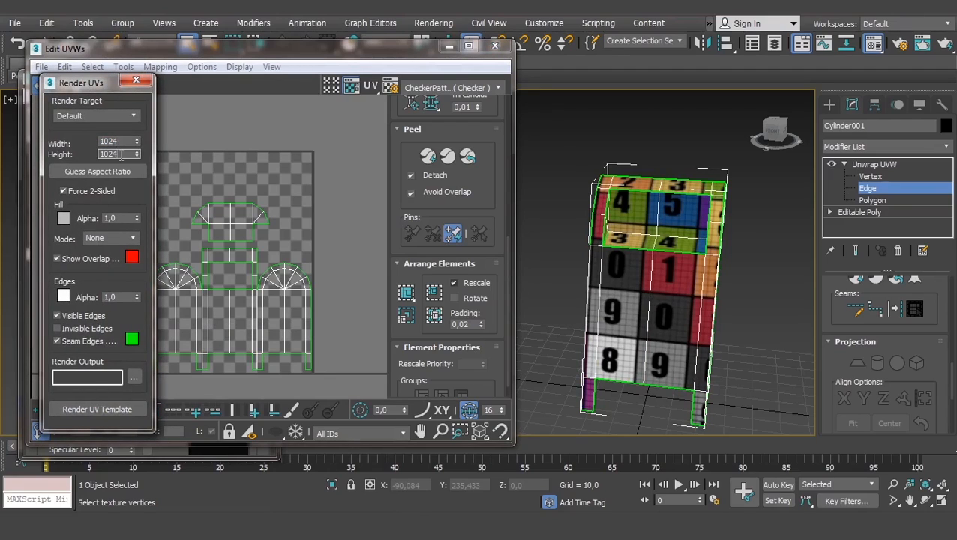
{"action": "left_click", "coordinate": [123, 154]}
{"action": "left_click", "coordinate": [121, 143]}
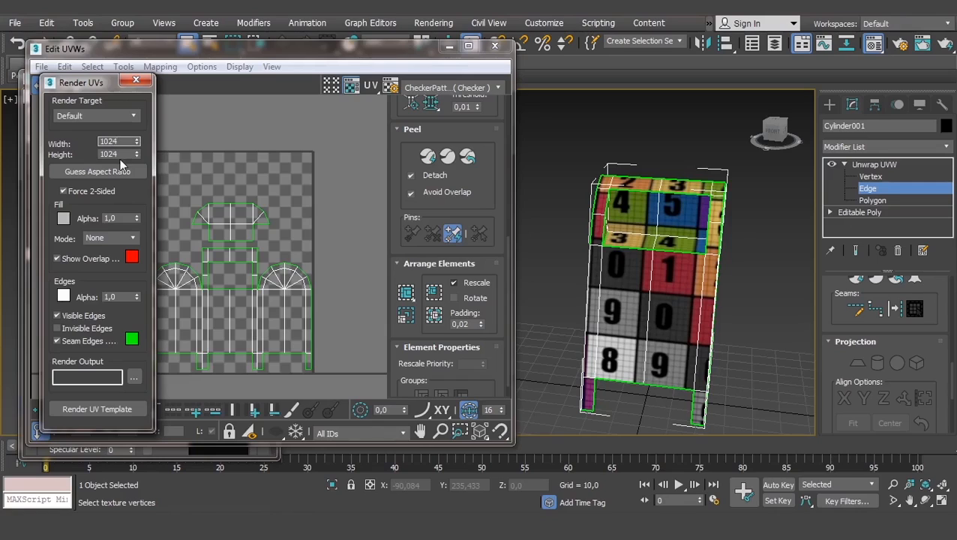
{"action": "left_click", "coordinate": [122, 155]}
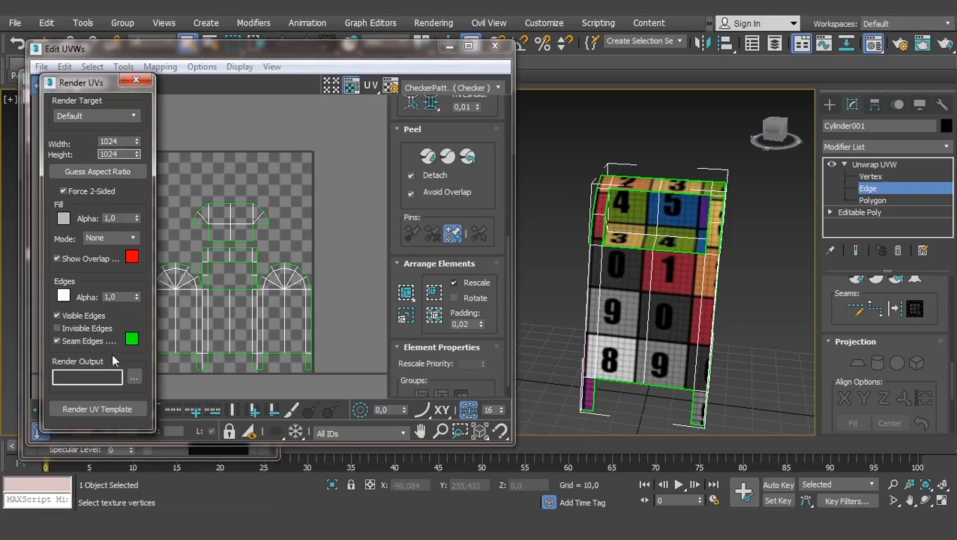
{"action": "left_click", "coordinate": [94, 409]}
{"action": "scroll", "coordinate": [445, 259], "scroll_direction": "up", "scroll_amount": 2}
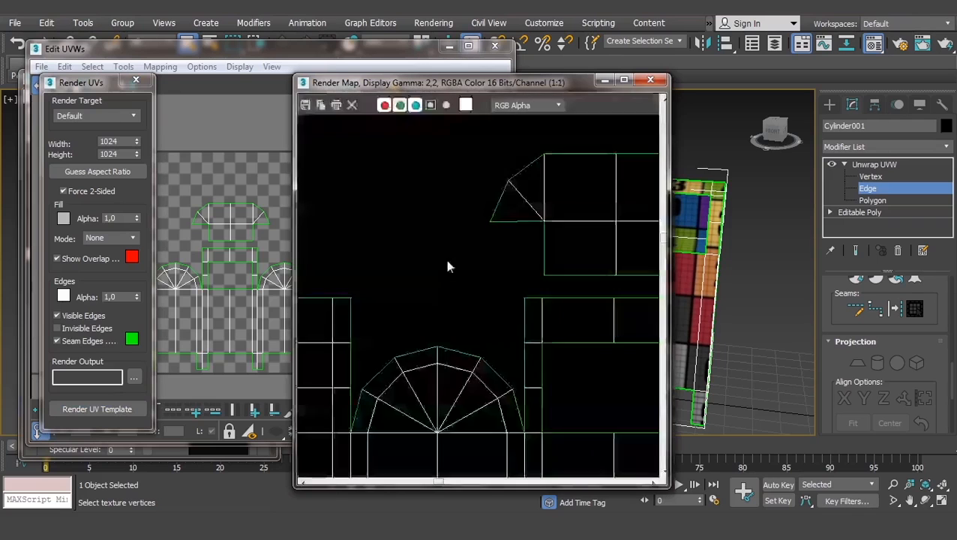
{"action": "scroll", "coordinate": [497, 321], "scroll_direction": "down", "scroll_amount": 2}
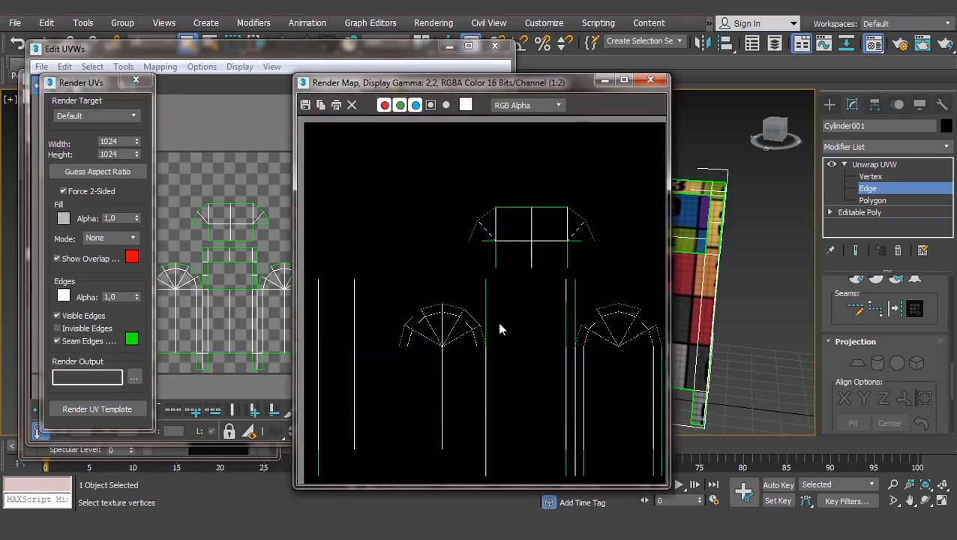
Save the rendered template as the JPEG image mailbox_unwrap in the KOMGRAF1 folder and close the render
{"action": "left_click", "coordinate": [305, 106]}
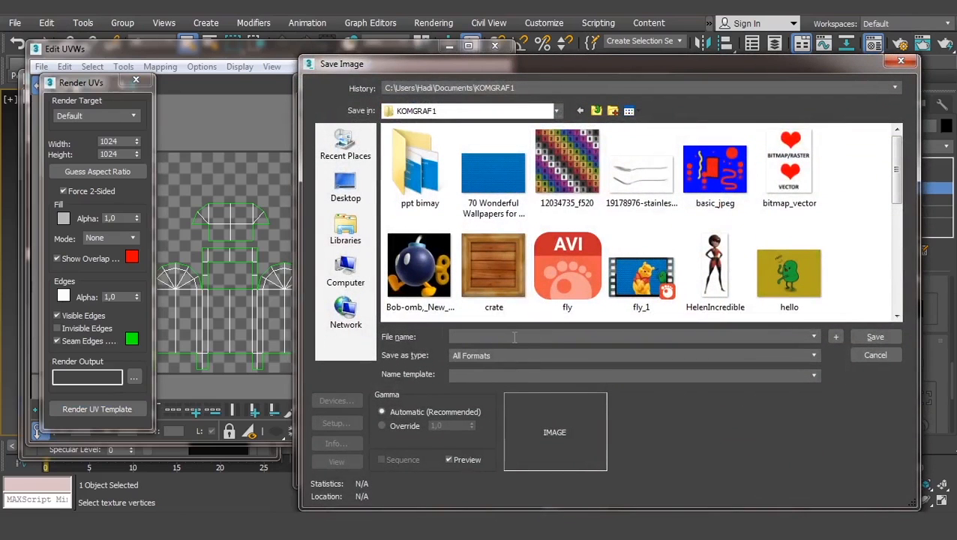
{"action": "type", "text": "ma"}
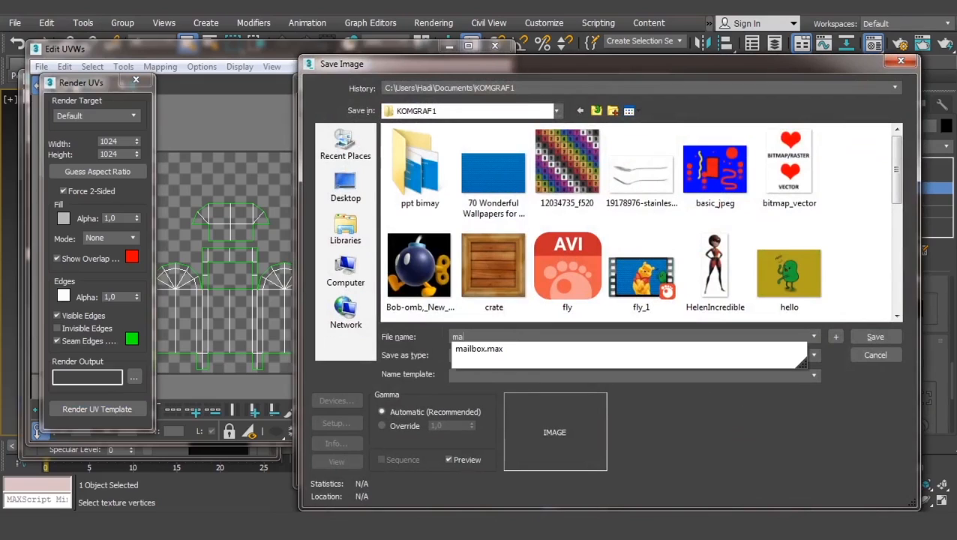
{"action": "type", "text": "ilbox_unwrap"}
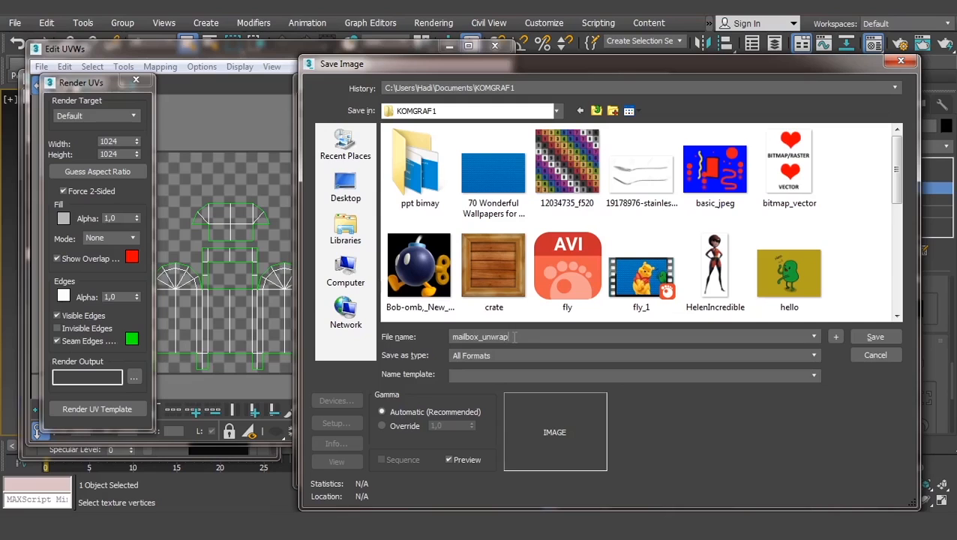
{"action": "left_click", "coordinate": [486, 357]}
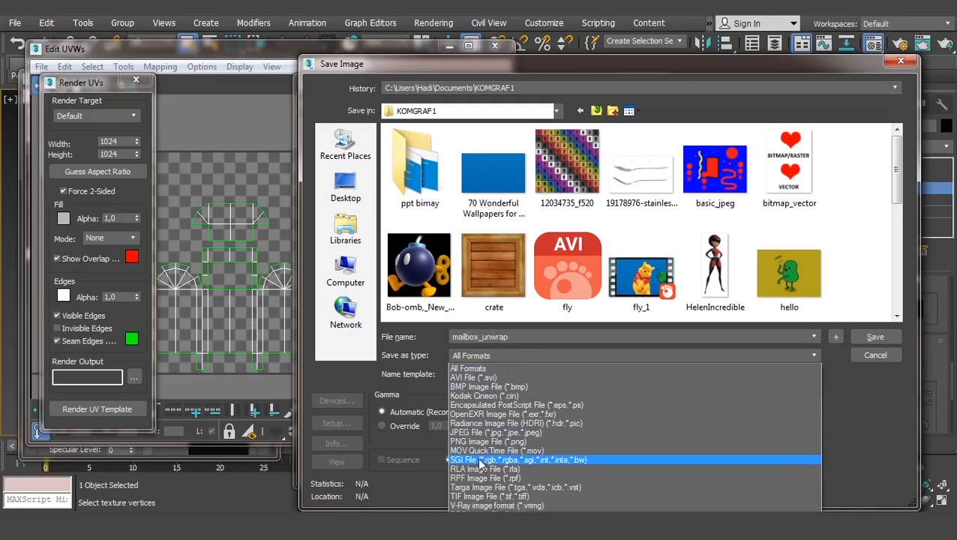
{"action": "left_click", "coordinate": [486, 433]}
{"action": "left_click", "coordinate": [874, 337]}
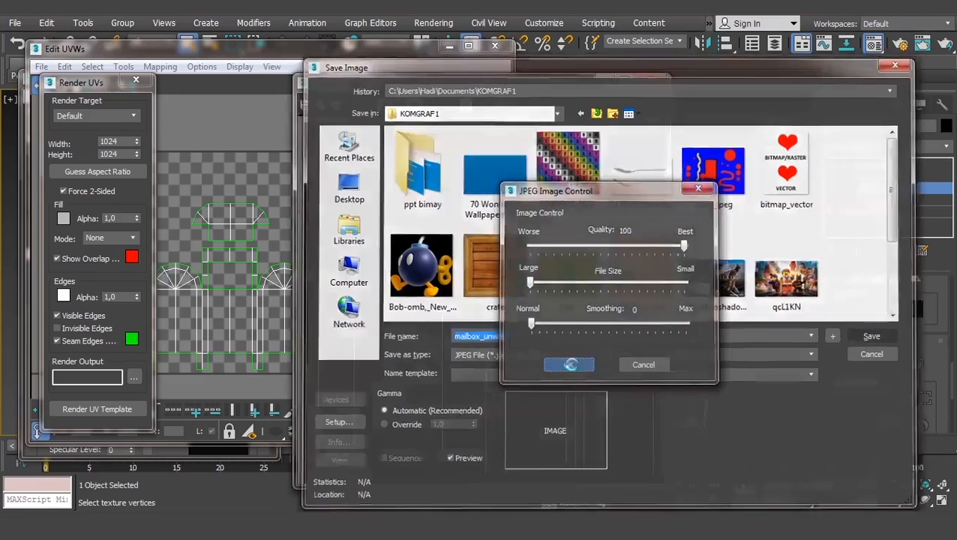
{"action": "left_click", "coordinate": [569, 365]}
{"action": "left_click", "coordinate": [650, 80]}
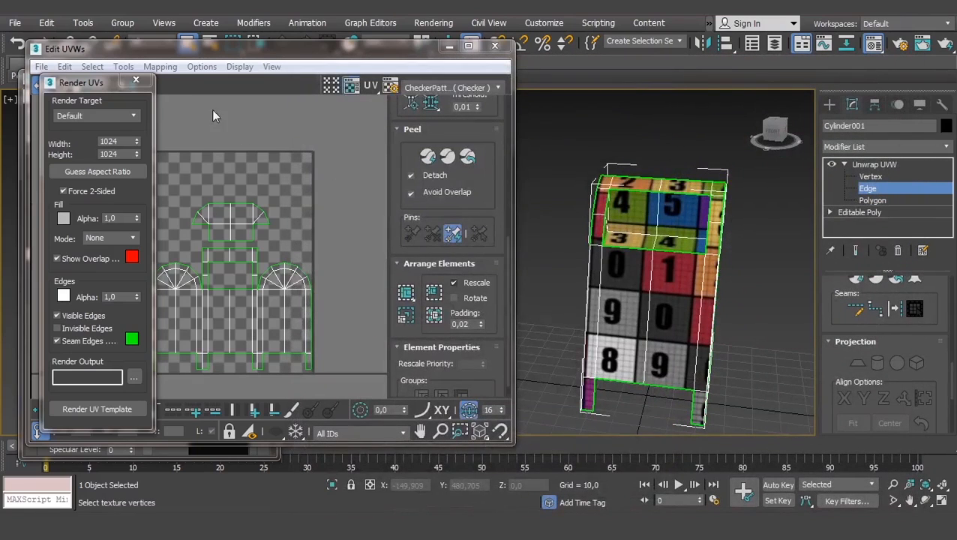
Close the UV editing windows and collapse the mailbox's whole modifier stack into the Editable Poly
{"action": "left_click", "coordinate": [137, 81]}
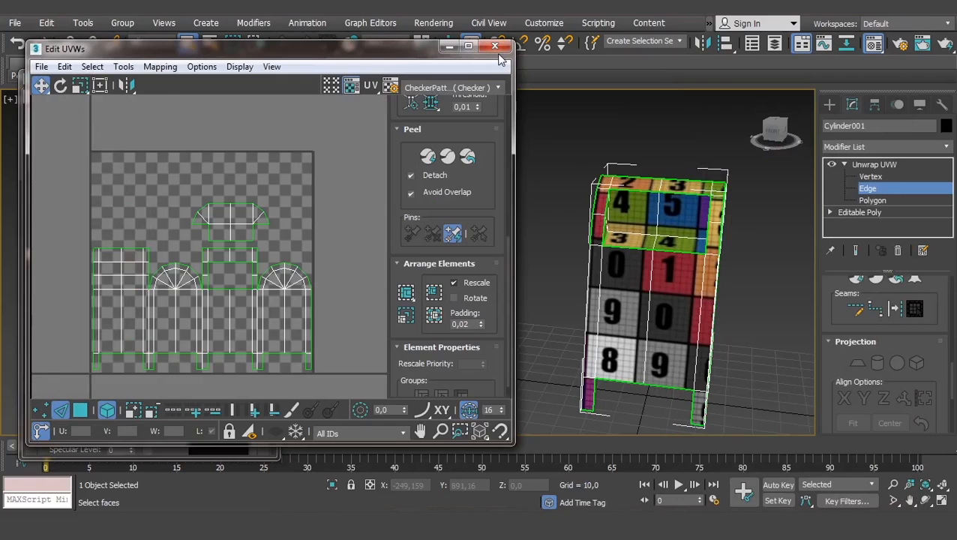
{"action": "left_click", "coordinate": [495, 47]}
{"action": "left_click", "coordinate": [860, 164]}
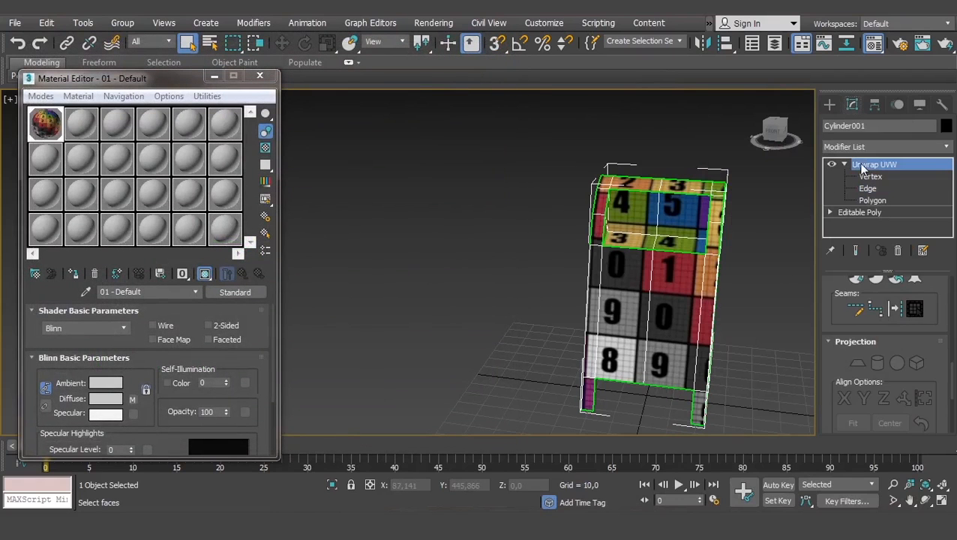
{"action": "middle_click_drag", "start_coordinate": [672, 343], "coordinate": [584, 333]}
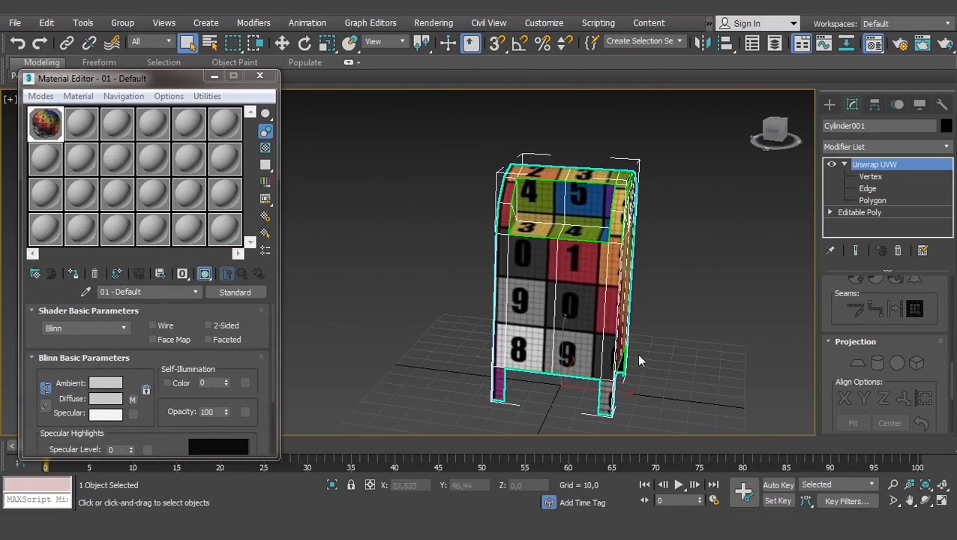
{"action": "right_click", "coordinate": [872, 171]}
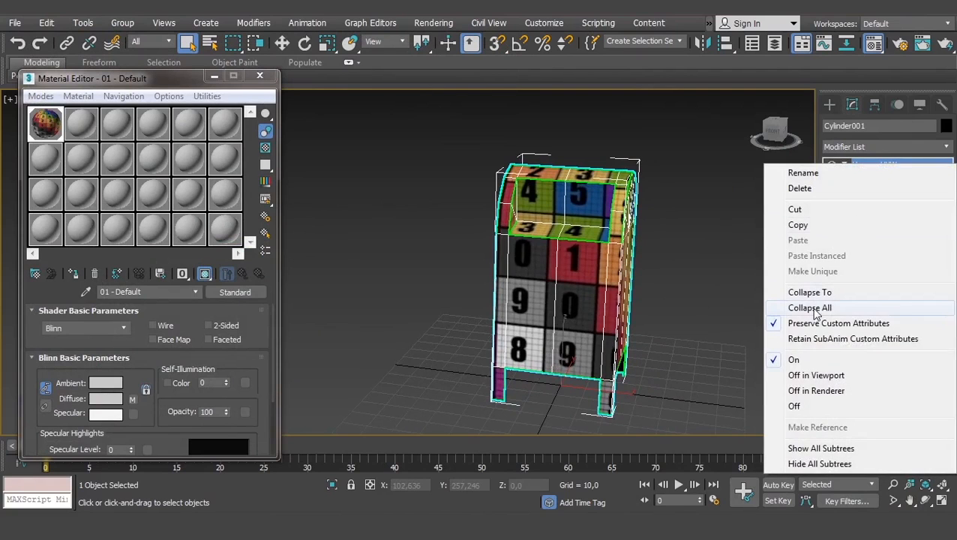
{"action": "left_click", "coordinate": [813, 309]}
Confirm collapsing the mailbox's modifier stack and apply a fresh Unwrap UVW modifier to it
{"action": "left_click", "coordinate": [547, 306]}
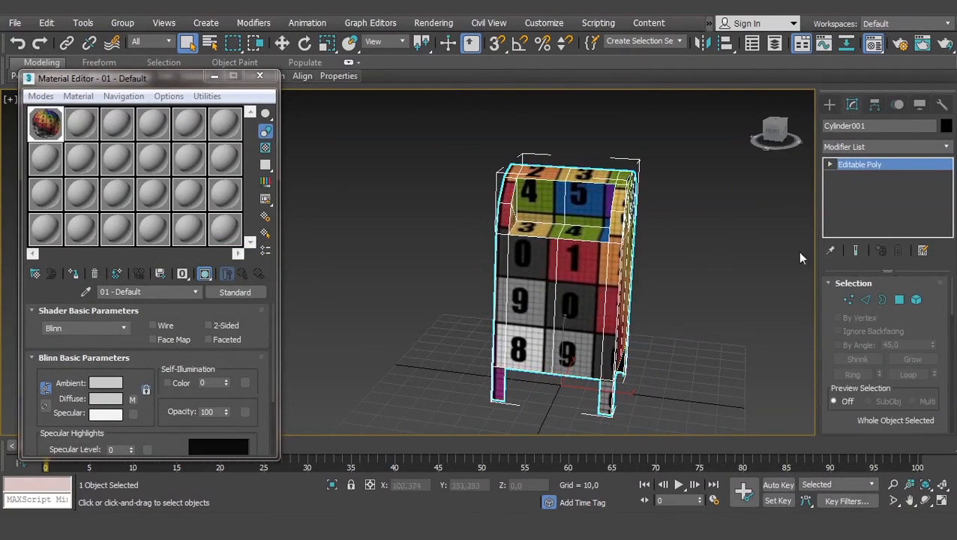
{"action": "middle_click_drag", "start_coordinate": [642, 302], "coordinate": [697, 296], "text": "alt"}
{"action": "left_click", "coordinate": [882, 147]}
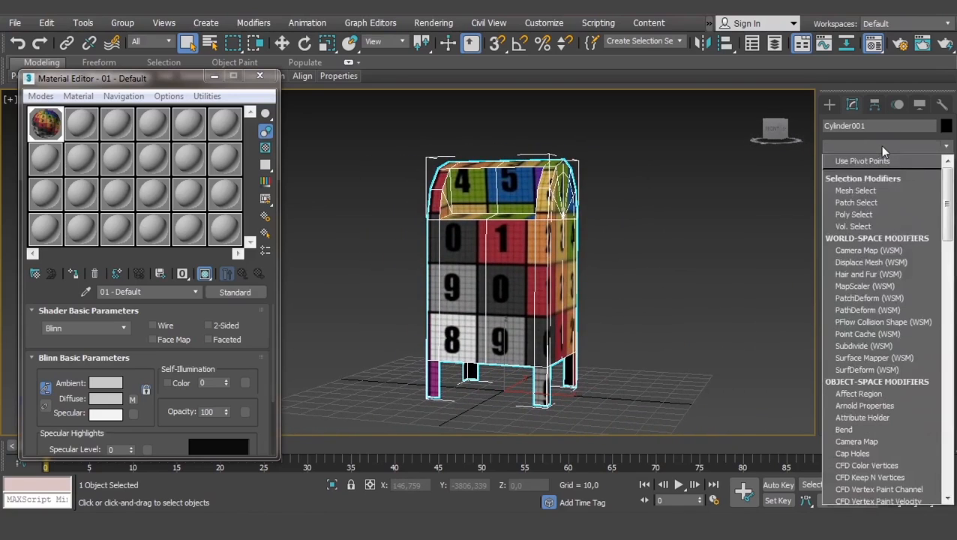
{"action": "key", "text": "u"}
{"action": "key", "text": "Return"}
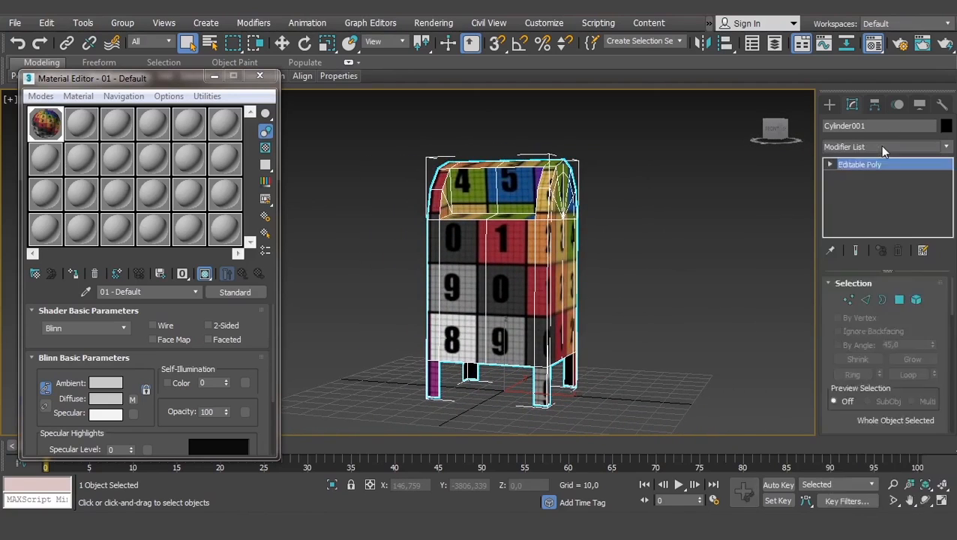
Check the mailbox's shell layout in the UV editor and close the editor
{"action": "scroll", "coordinate": [876, 320], "scroll_direction": "up", "scroll_amount": 4}
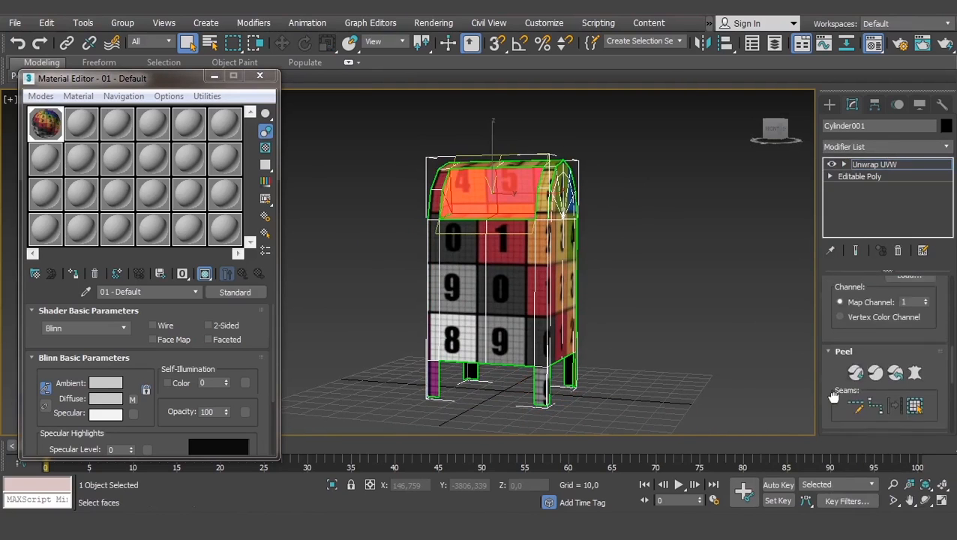
{"action": "scroll", "coordinate": [877, 320], "scroll_direction": "up", "scroll_amount": 2}
{"action": "left_click", "coordinate": [879, 285]}
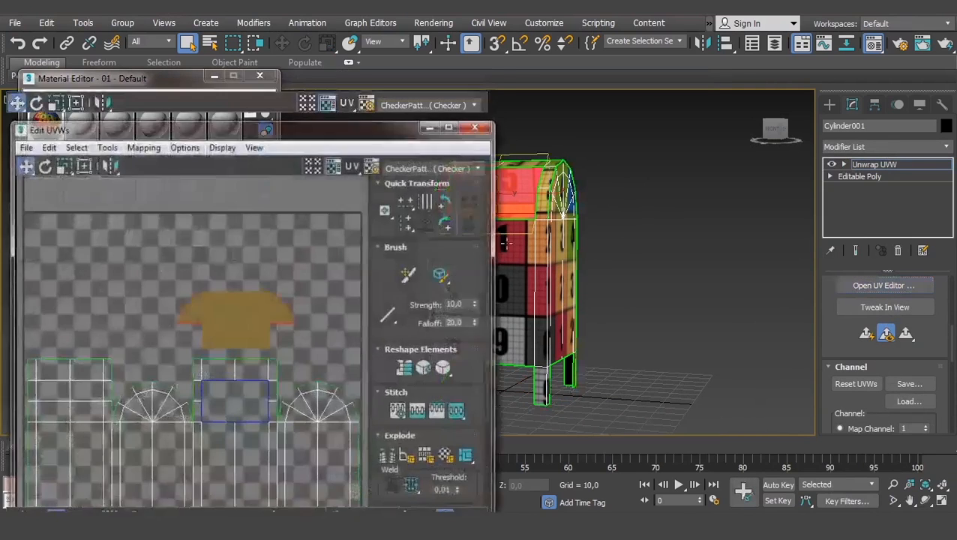
{"action": "left_click", "coordinate": [471, 63]}
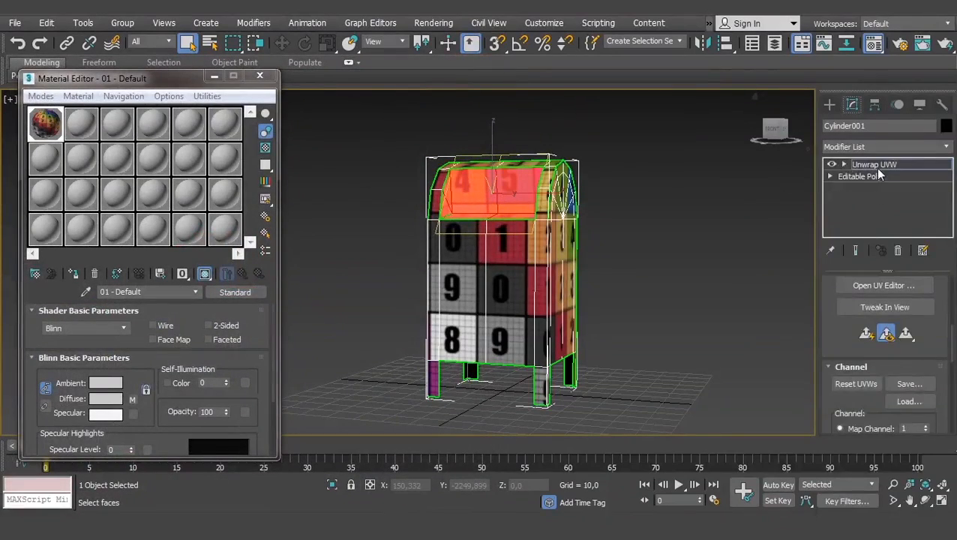
Collapse the mailbox's whole modifier stack, including the new Unwrap UVW, into the Editable Poly
{"action": "right_click", "coordinate": [875, 165]}
{"action": "left_click", "coordinate": [809, 307]}
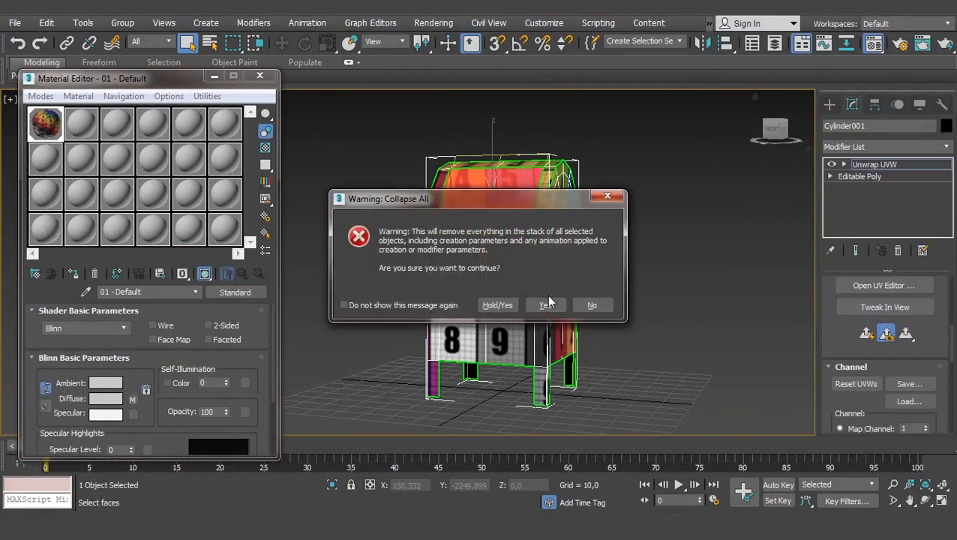
{"action": "left_click", "coordinate": [546, 299]}
{"action": "left_click", "coordinate": [636, 268]}
{"action": "middle_click_drag", "start_coordinate": [610, 271], "coordinate": [570, 276], "text": "alt"}
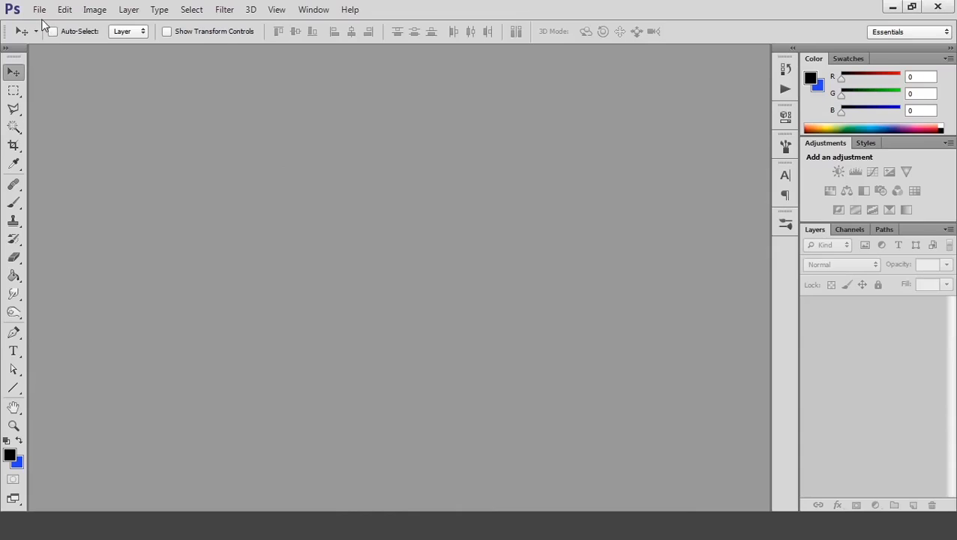
Switch to Photoshop and open the mailbox_unwrap image from the KOMGRAF1 folder
{"action": "left_click", "coordinate": [39, 10]}
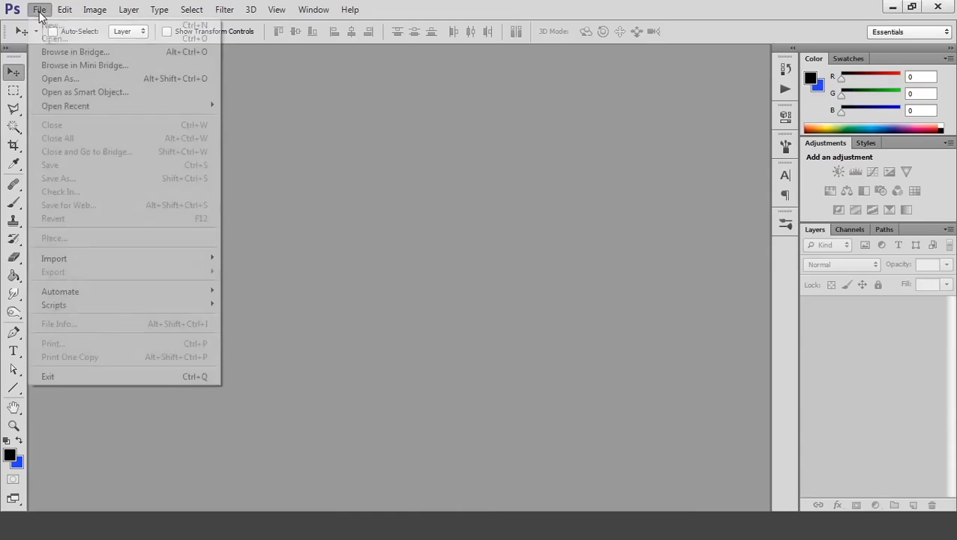
{"action": "left_click", "coordinate": [73, 42]}
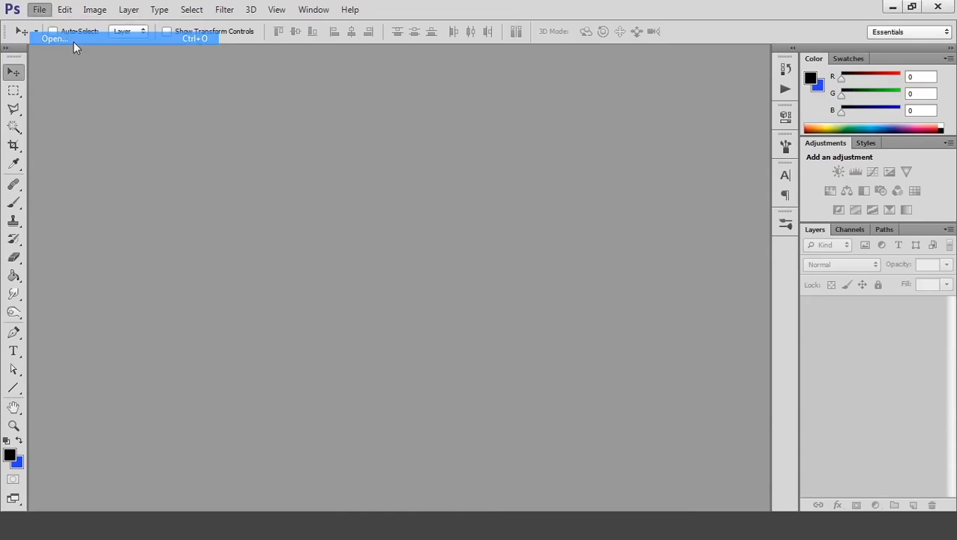
{"action": "left_click", "coordinate": [483, 274]}
{"action": "scroll", "coordinate": [488, 278], "scroll_direction": "down", "scroll_amount": 5}
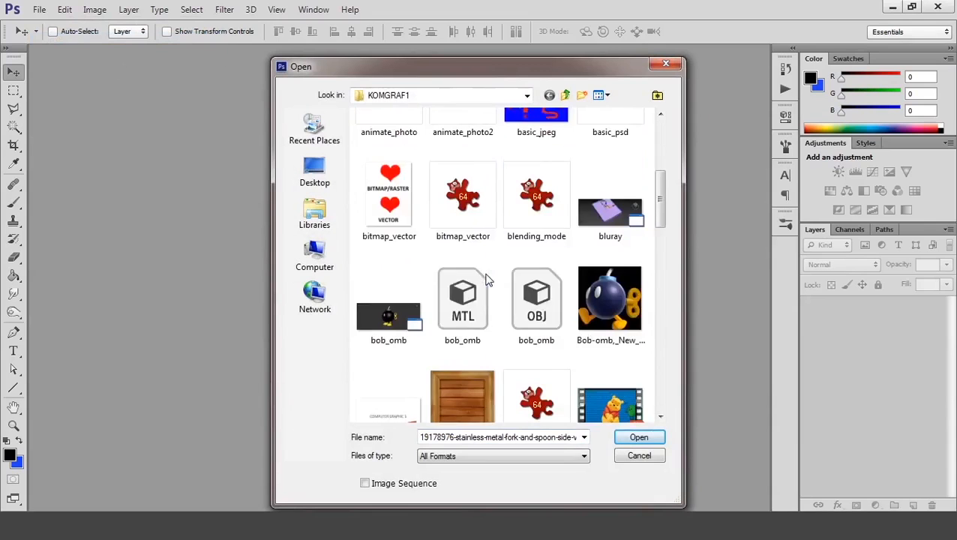
{"action": "scroll", "coordinate": [487, 284], "scroll_direction": "down", "scroll_amount": 8}
{"action": "left_click", "coordinate": [462, 349]}
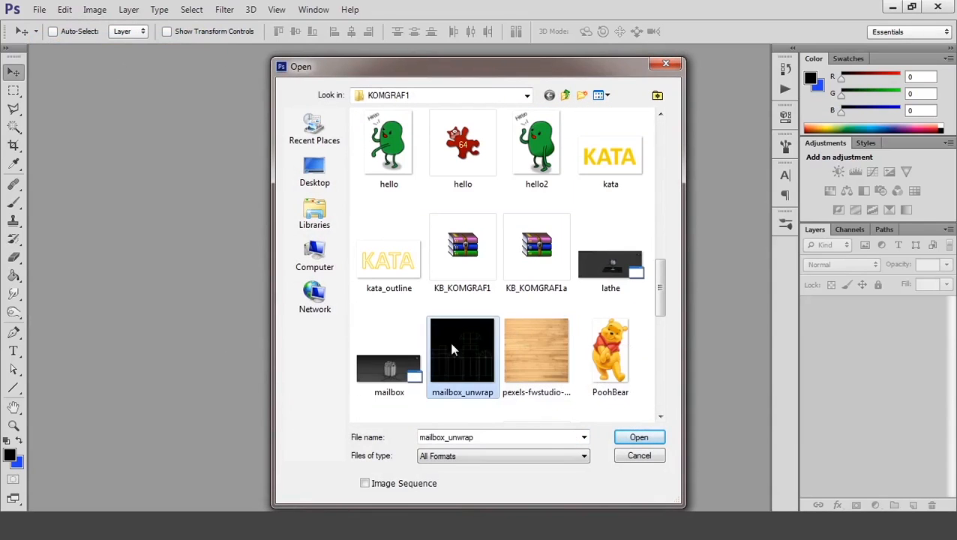
{"action": "left_click", "coordinate": [639, 437]}
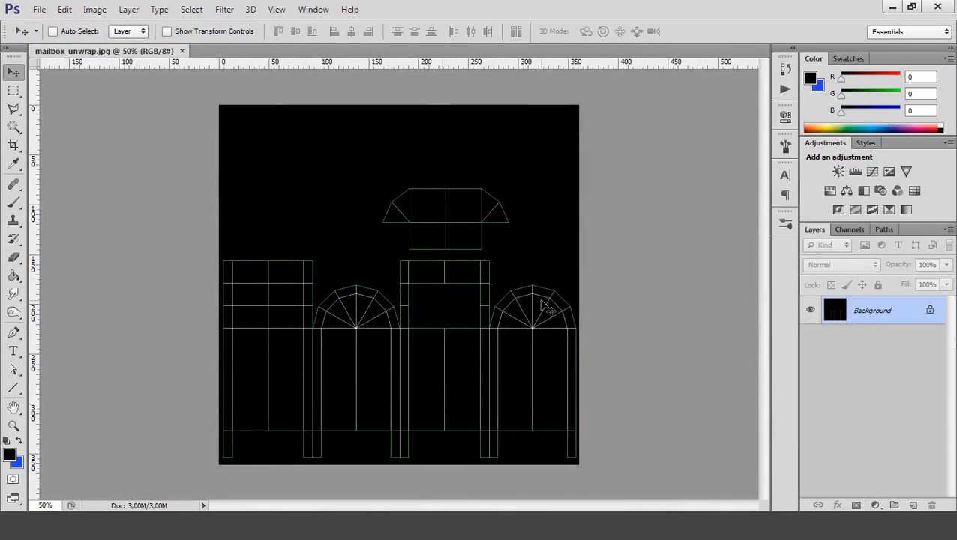
Convert the locked background into the regular layer Layer 0 and add an empty layer beneath it
{"action": "double_click", "coordinate": [896, 318]}
{"action": "left_click", "coordinate": [598, 164]}
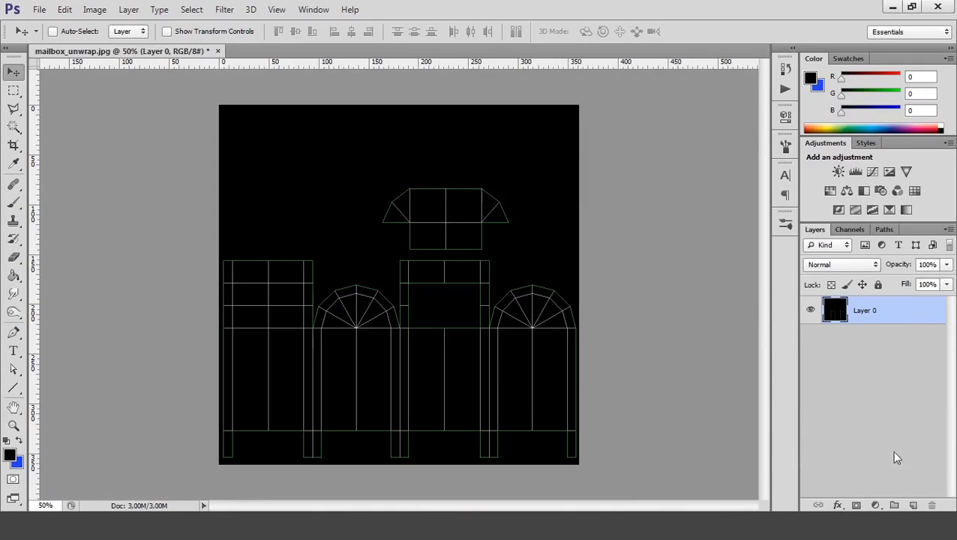
{"action": "left_click", "coordinate": [913, 505]}
{"action": "left_click_drag", "start_coordinate": [875, 309], "coordinate": [883, 365]}
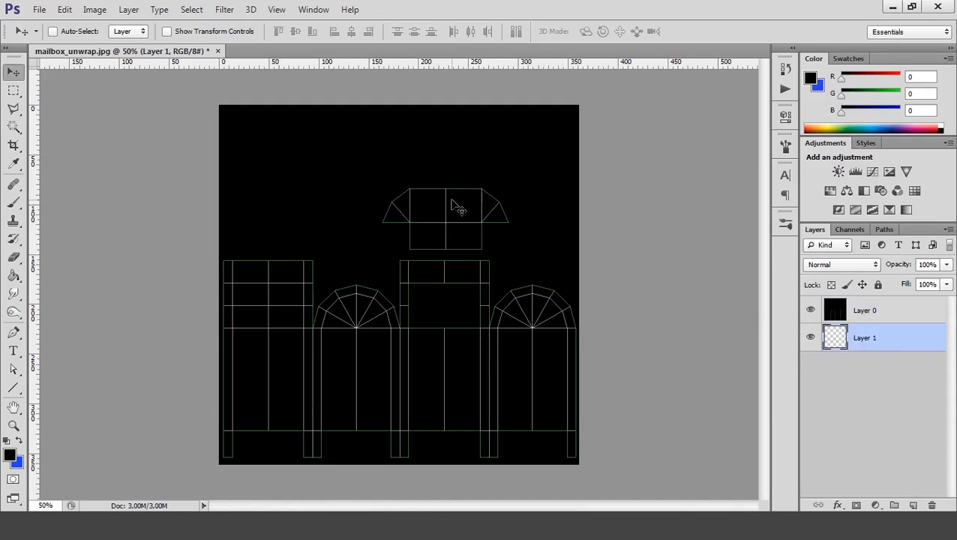
Fill the empty lower layer with blue, RGB 31, 67, 249
{"action": "left_click", "coordinate": [20, 442]}
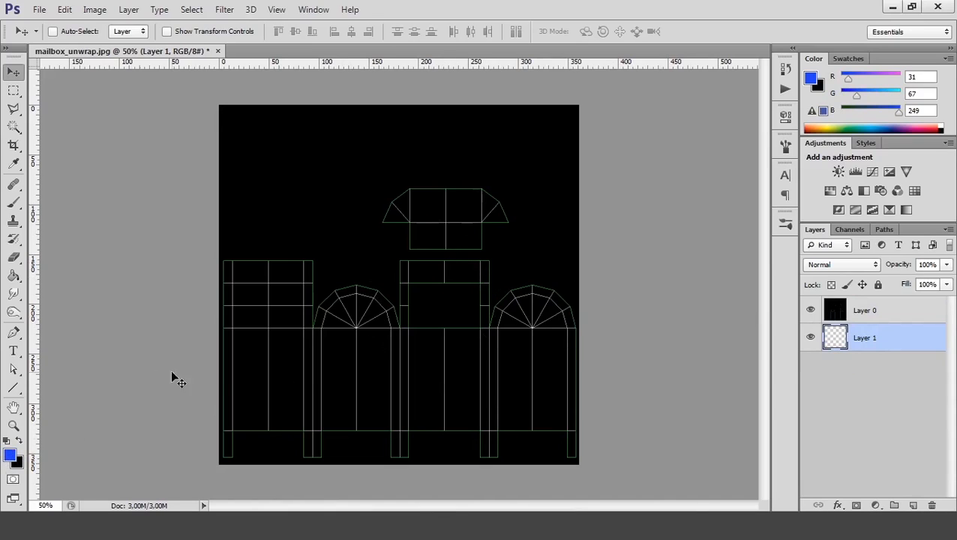
{"action": "key", "text": "g"}
{"action": "left_click", "coordinate": [460, 258]}
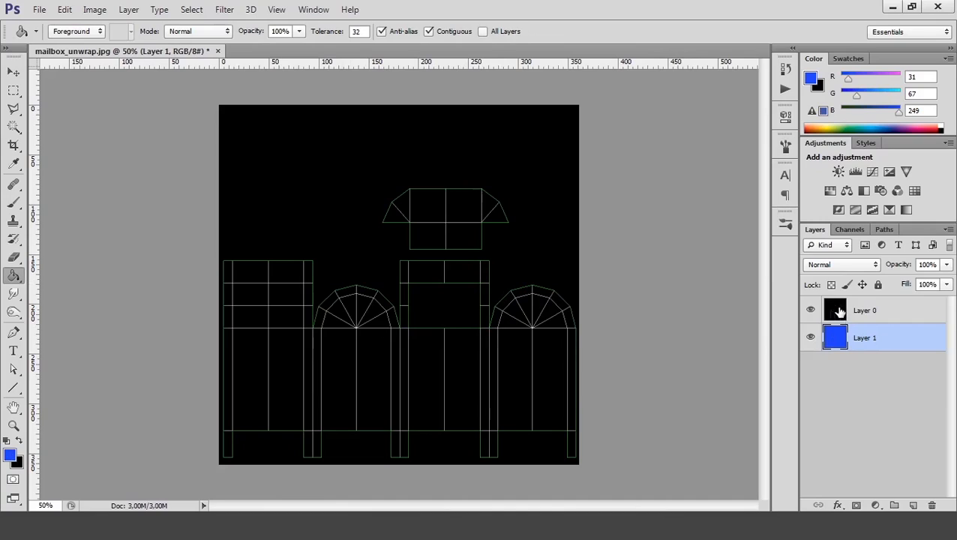
Set the blend mode of the UV template layer, Layer 0, to Screen
{"action": "left_click", "coordinate": [838, 313]}
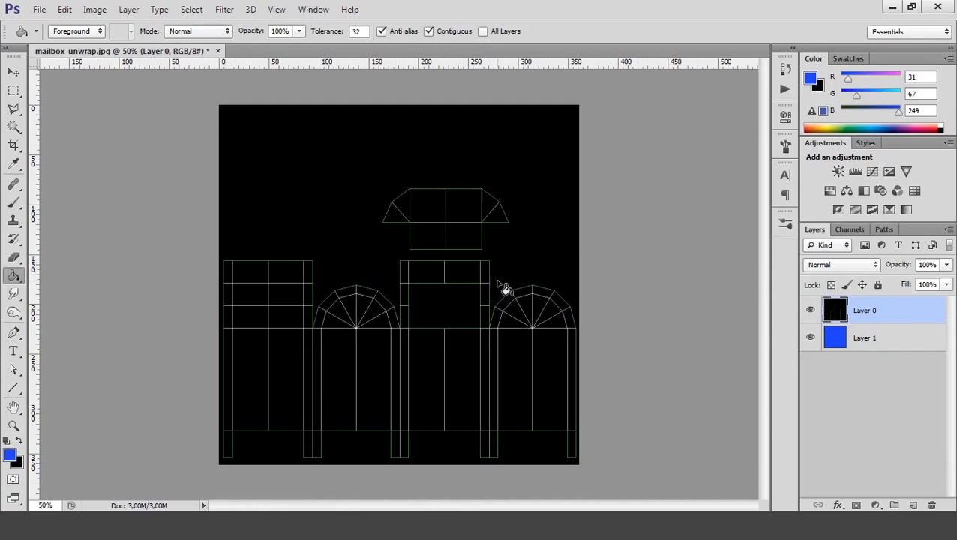
{"action": "left_click", "coordinate": [850, 265]}
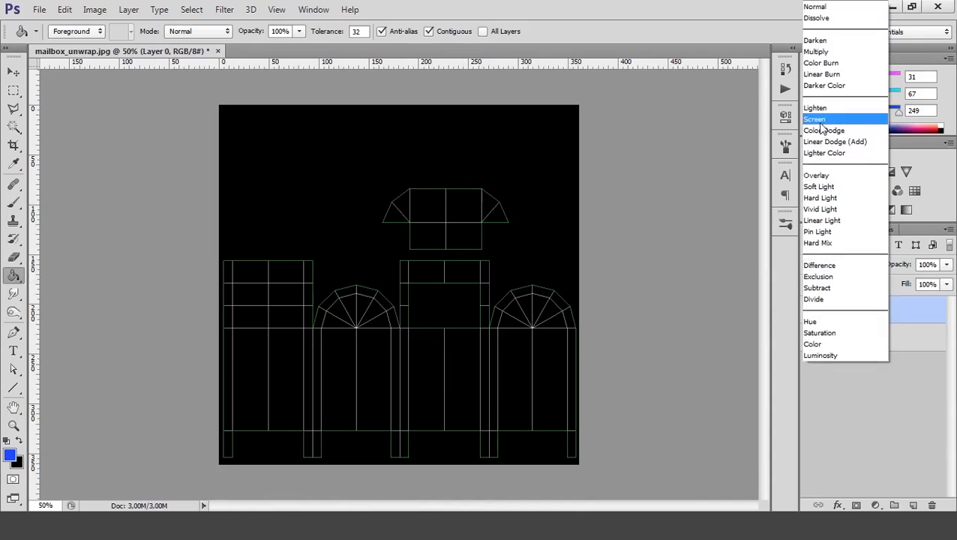
{"action": "left_click", "coordinate": [815, 119]}
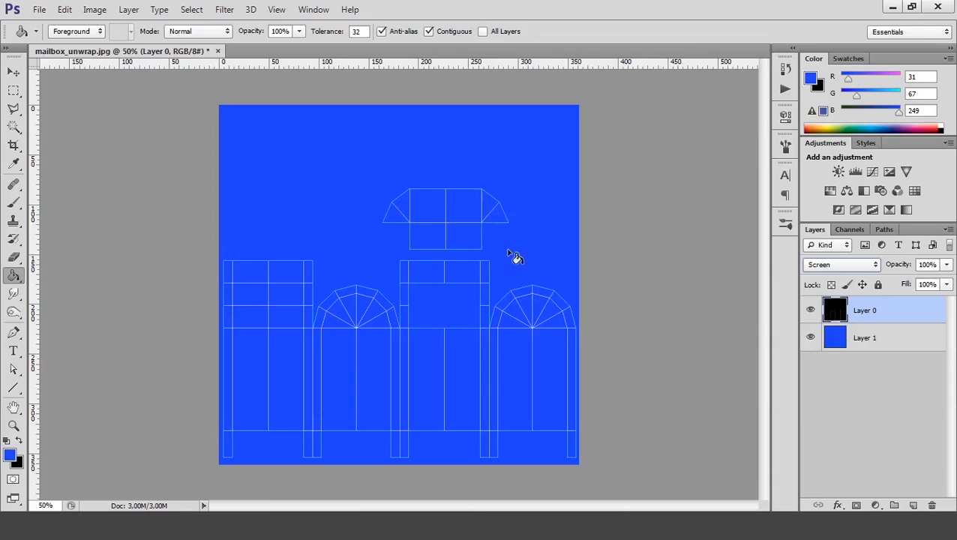
{"action": "left_click", "coordinate": [826, 339]}
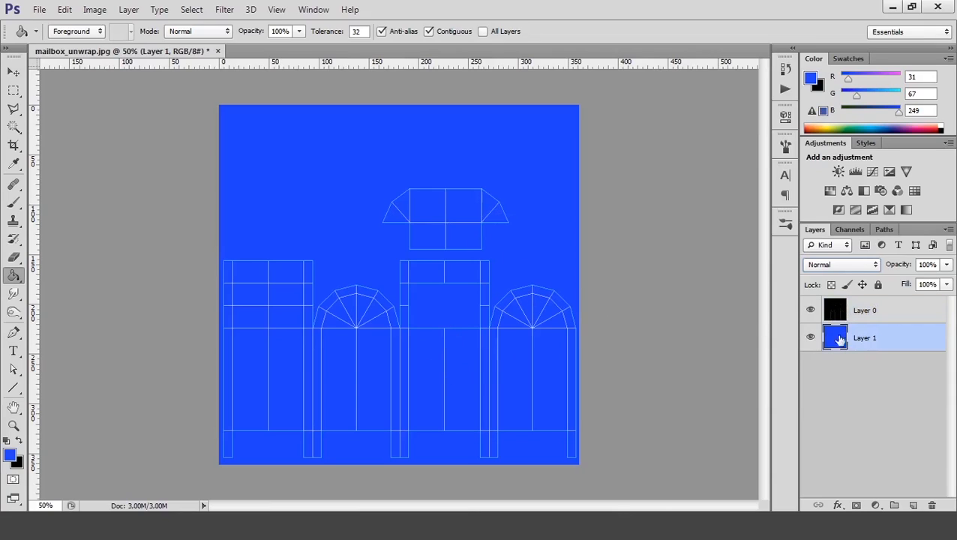
{"action": "left_click", "coordinate": [836, 318]}
{"action": "left_click", "coordinate": [831, 338]}
{"action": "left_click", "coordinate": [840, 318]}
Add the black text MAIL above the blue layer and centre it on the front panel below the letter opening
{"action": "left_click", "coordinate": [839, 342]}
{"action": "left_click", "coordinate": [13, 72]}
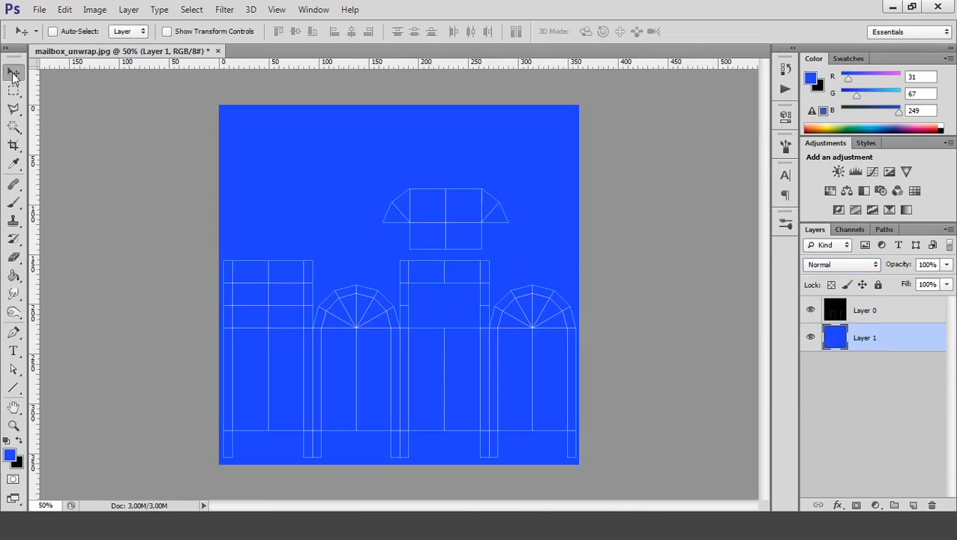
{"action": "left_click", "coordinate": [13, 350]}
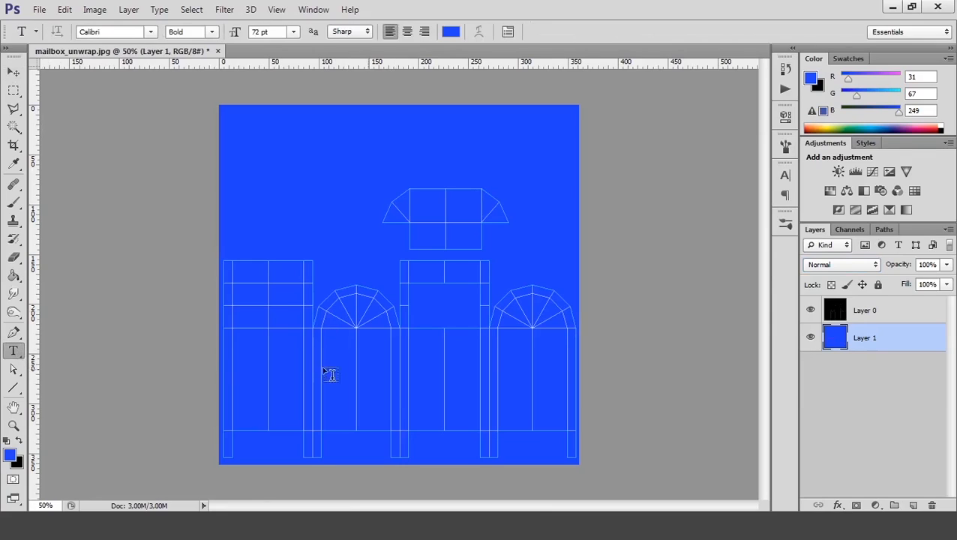
{"action": "left_click", "coordinate": [19, 448]}
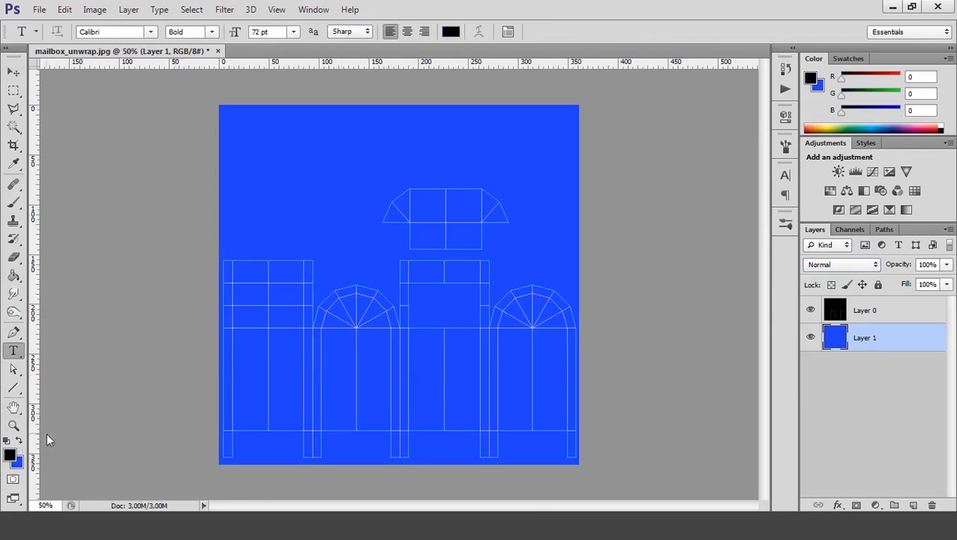
{"action": "left_click", "coordinate": [417, 390]}
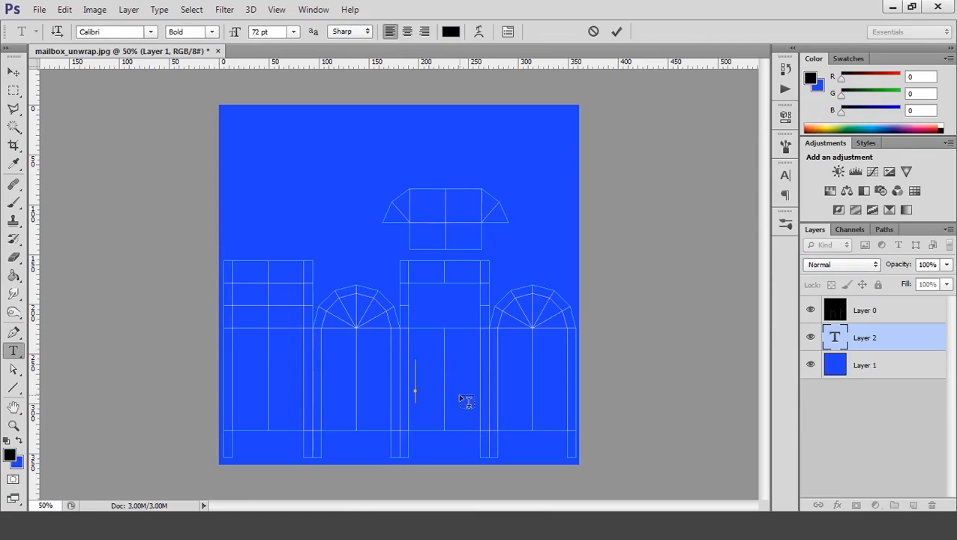
{"action": "type", "text": "MAIL"}
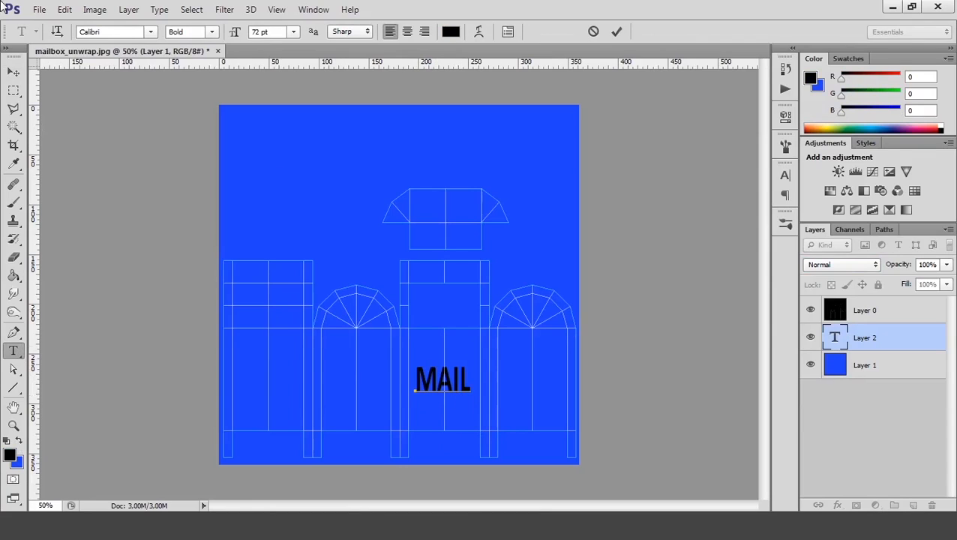
{"action": "key", "text": "ctrl+Return"}
{"action": "key", "text": "v"}
{"action": "mouse_move", "coordinate": [432, 386]}
{"action": "left_mouse_down"}
{"action": "mouse_move", "coordinate": [435, 395]}
{"action": "mouse_move", "coordinate": [366, 293]}
{"action": "mouse_move", "coordinate": [450, 225]}
{"action": "mouse_move", "coordinate": [444, 396]}
{"action": "left_mouse_up"}
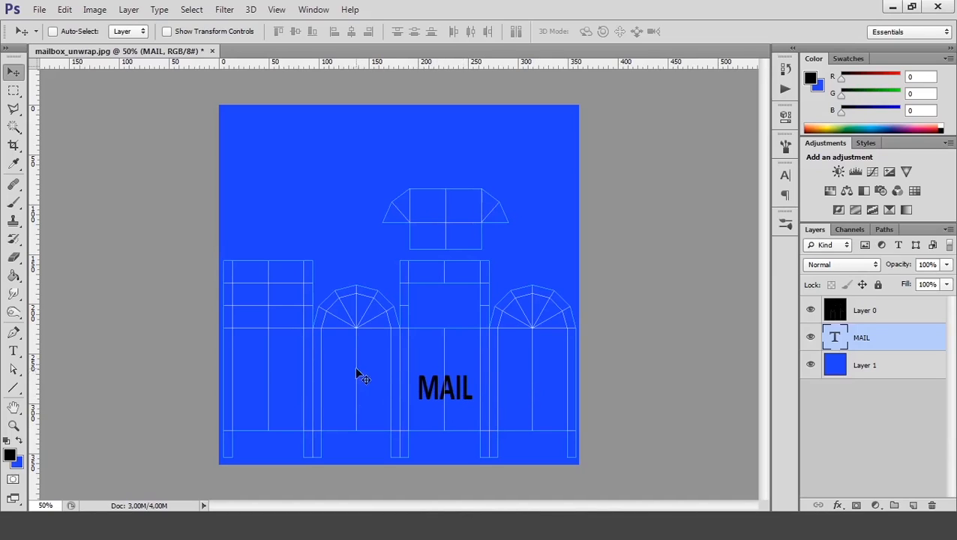
Duplicate the MAIL text layer, change the copy to KANAN, and move it onto the side panel left of MAIL
{"action": "left_click_drag", "start_coordinate": [835, 337], "coordinate": [912, 503]}
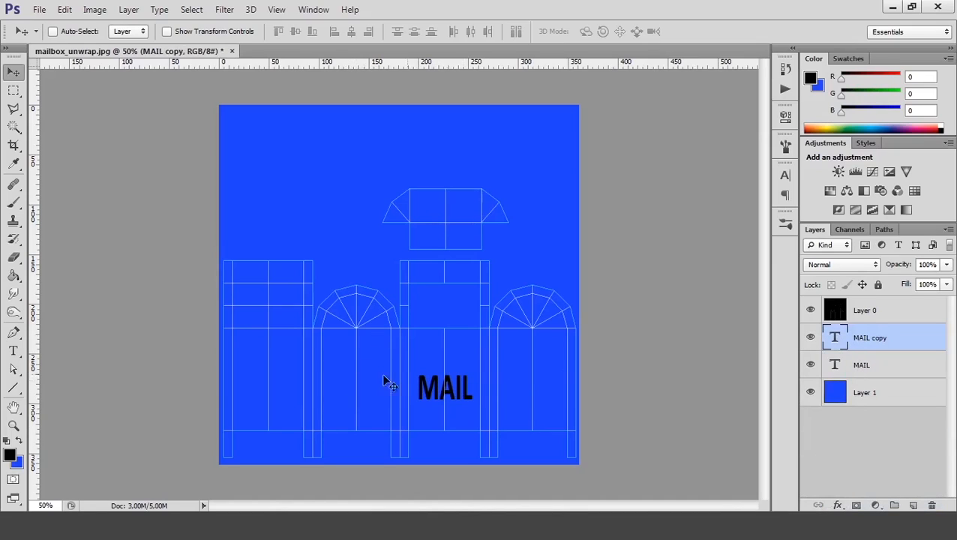
{"action": "double_click", "coordinate": [836, 338]}
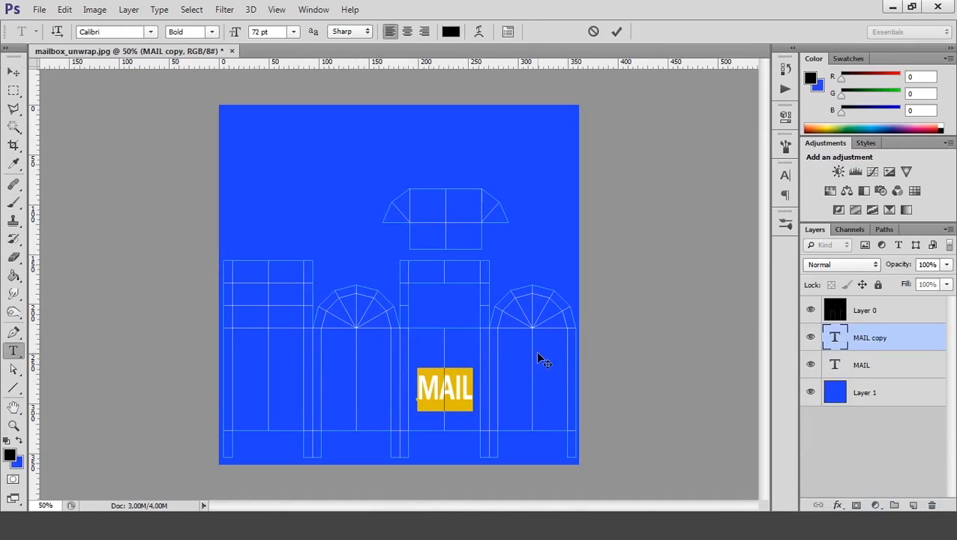
{"action": "type", "text": "KANAN"}
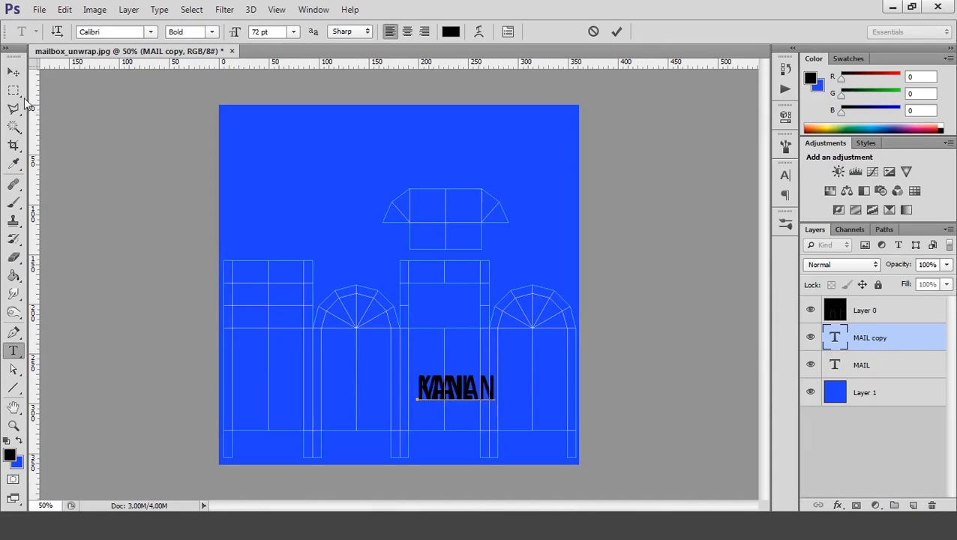
{"action": "left_click", "coordinate": [13, 72]}
{"action": "left_click_drag", "start_coordinate": [467, 399], "coordinate": [368, 395]}
Duplicate the KANAN text layer, change the copy to KIRI, and move it onto the side panel right of MAIL
{"action": "left_click_drag", "start_coordinate": [883, 341], "coordinate": [912, 505]}
{"action": "double_click", "coordinate": [837, 341]}
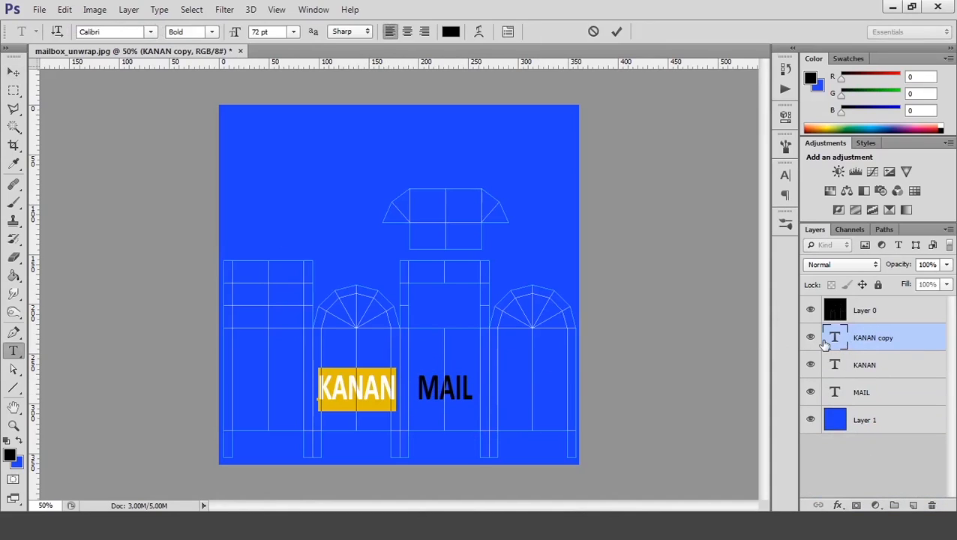
{"action": "type", "text": "KIRI"}
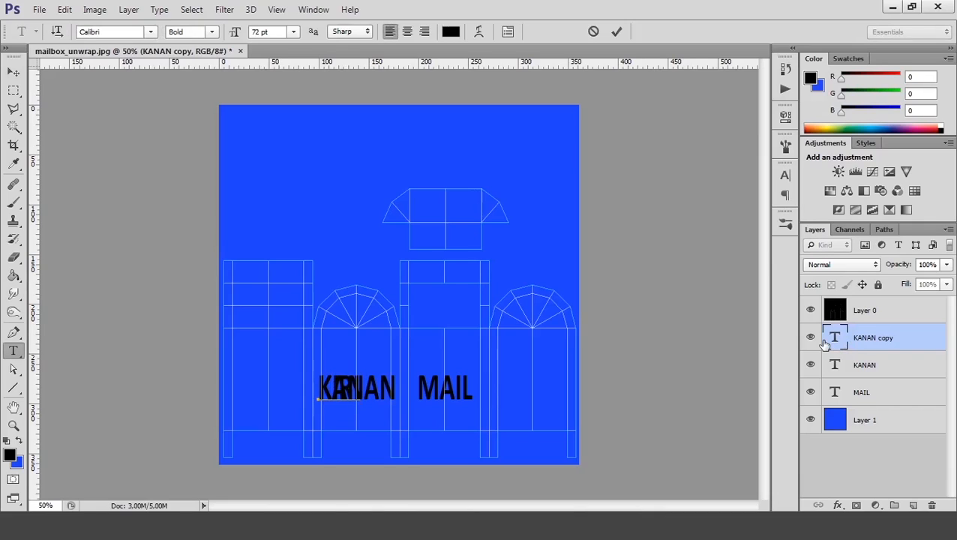
{"action": "left_click", "coordinate": [14, 71]}
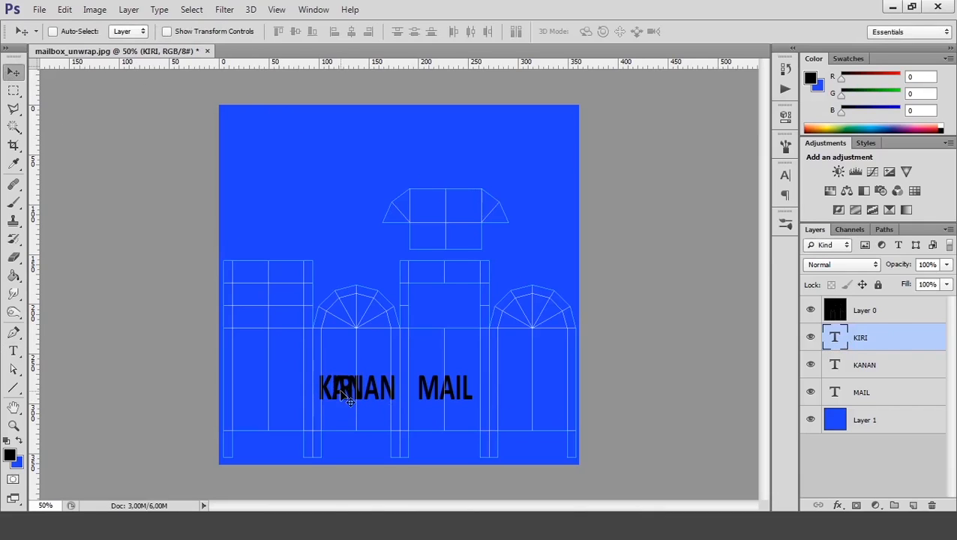
{"action": "left_click_drag", "start_coordinate": [341, 391], "coordinate": [531, 399]}
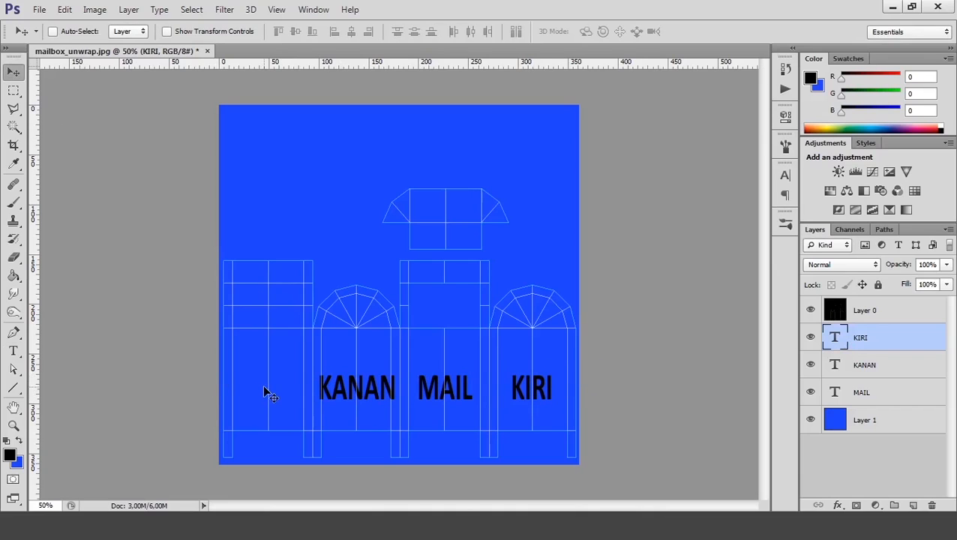
Open the hello2 image from the KOMGRAF1 folder, copy the whole picture and paste it into the mailbox_unwrap document above the text layers
{"action": "left_click", "coordinate": [39, 9]}
{"action": "left_click", "coordinate": [58, 37]}
{"action": "left_click", "coordinate": [474, 300]}
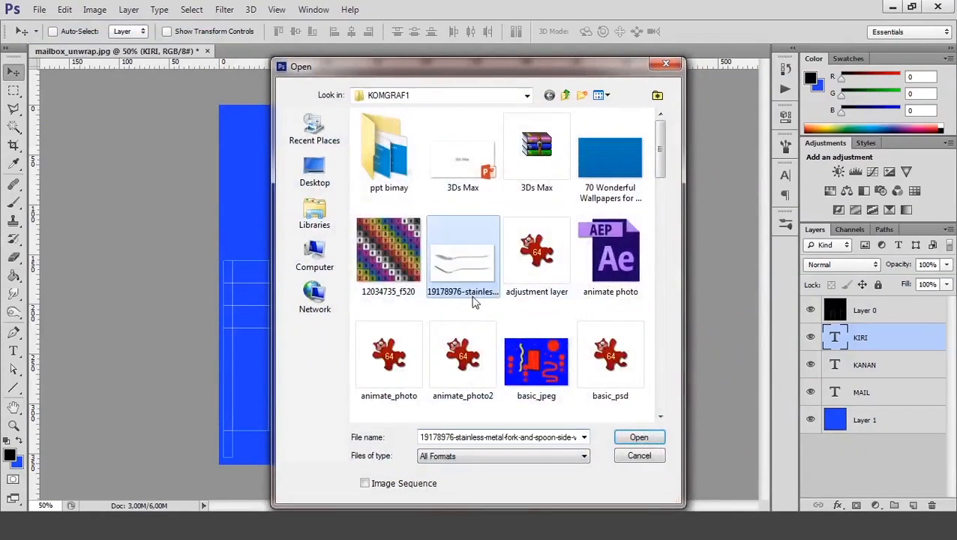
{"action": "scroll", "coordinate": [474, 300], "scroll_direction": "down", "scroll_amount": 8}
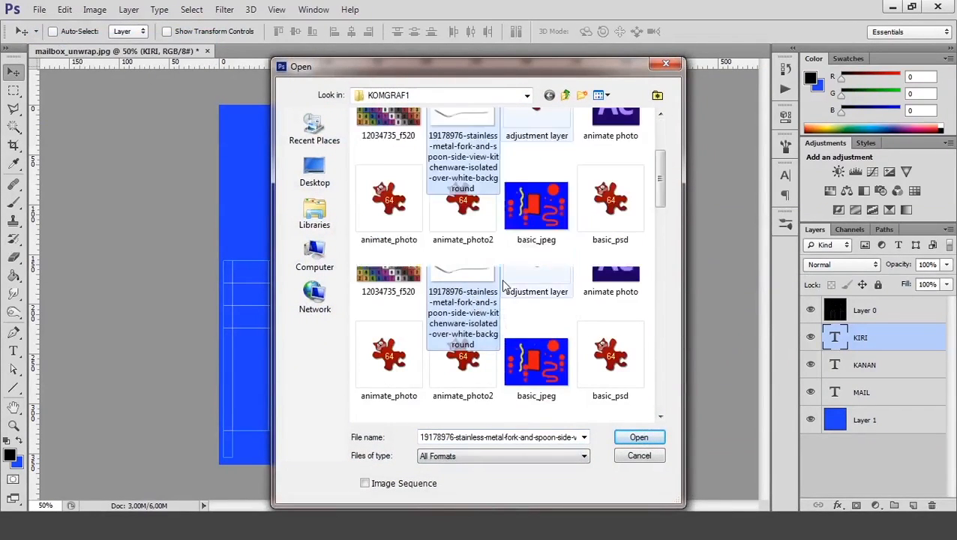
{"action": "double_click", "coordinate": [535, 252]}
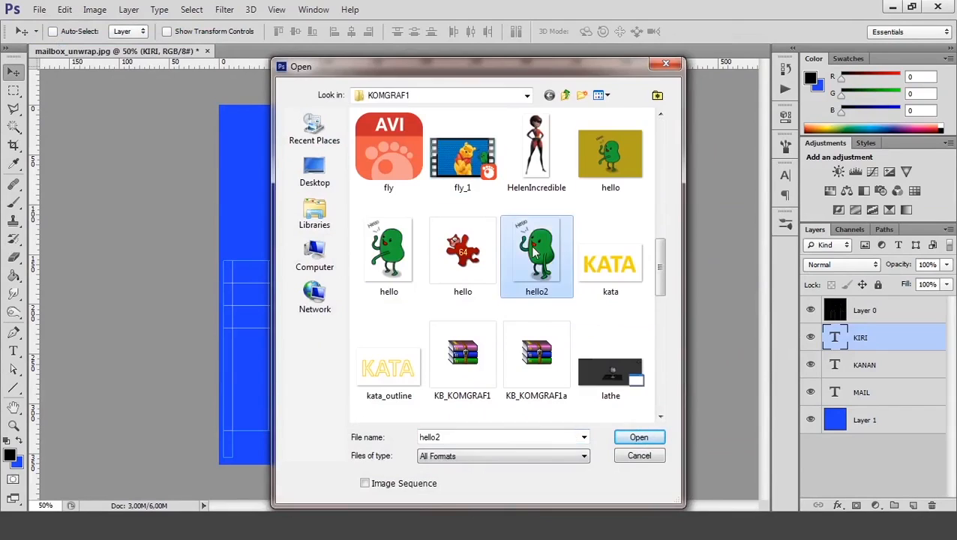
{"action": "key", "text": "ctrl+a"}
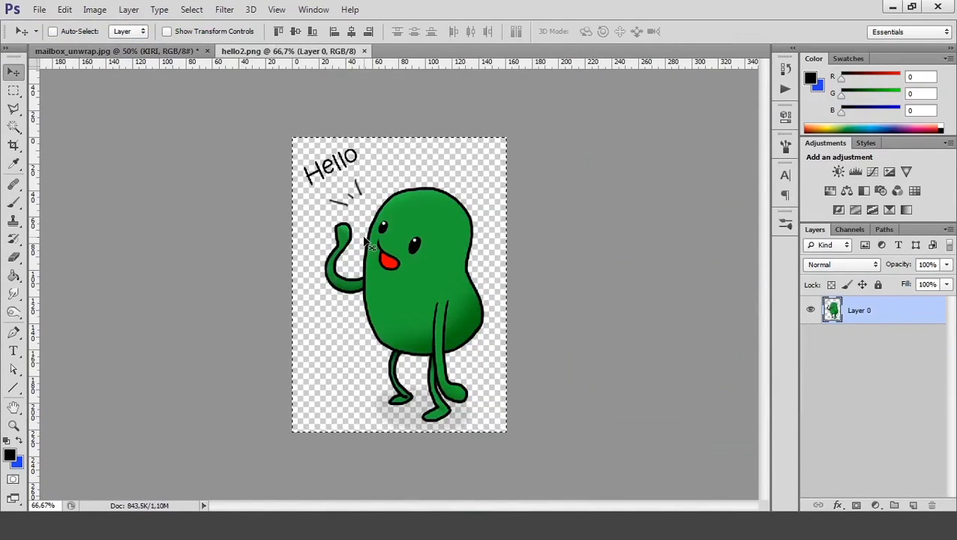
{"action": "left_click", "coordinate": [117, 51]}
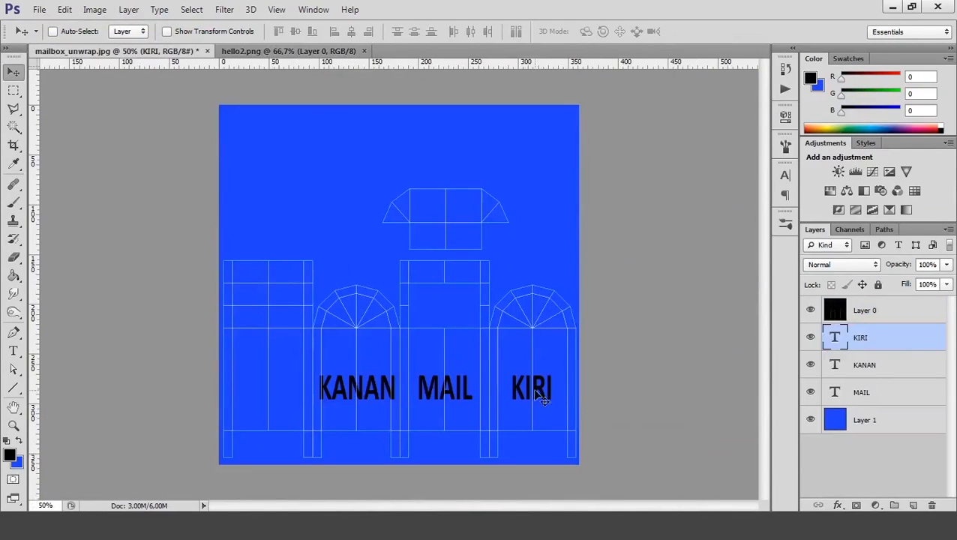
{"action": "key", "text": "ctrl+v"}
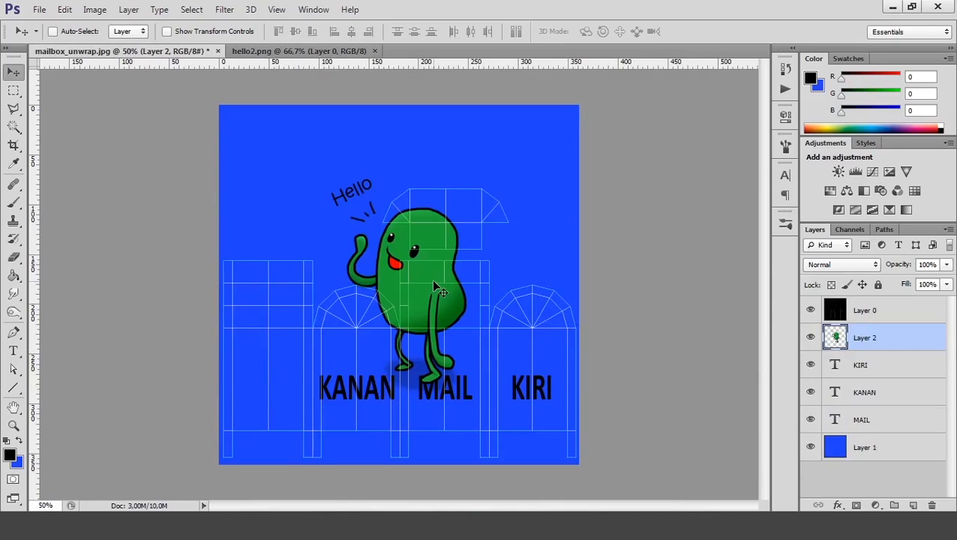
Scale the pasted green character to about 42.6% and move it onto the empty panel left of KANAN
{"action": "key", "text": "ctrl+t"}
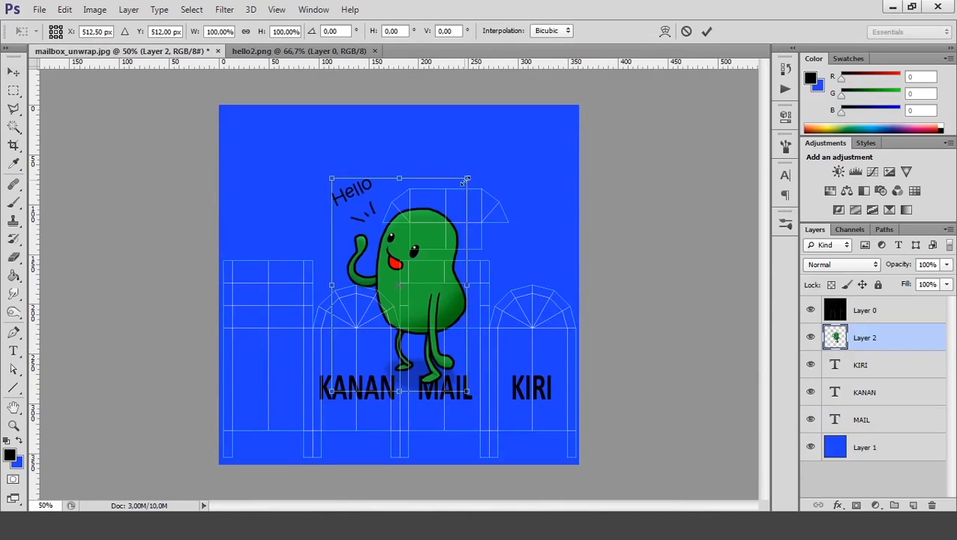
{"action": "left_click_drag", "start_coordinate": [466, 180], "coordinate": [402, 279]}
{"action": "left_click_drag", "start_coordinate": [383, 330], "coordinate": [275, 371]}
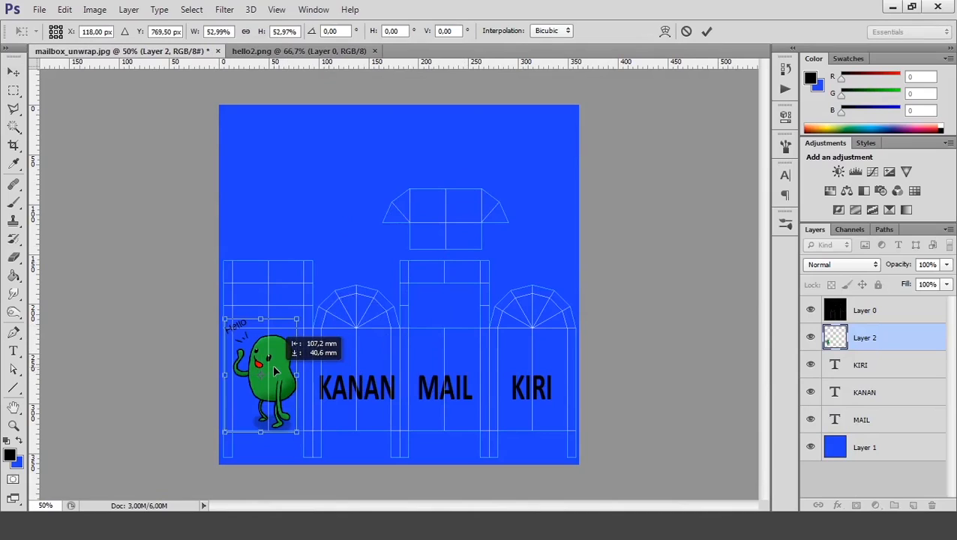
{"action": "left_click_drag", "start_coordinate": [298, 320], "coordinate": [282, 341]}
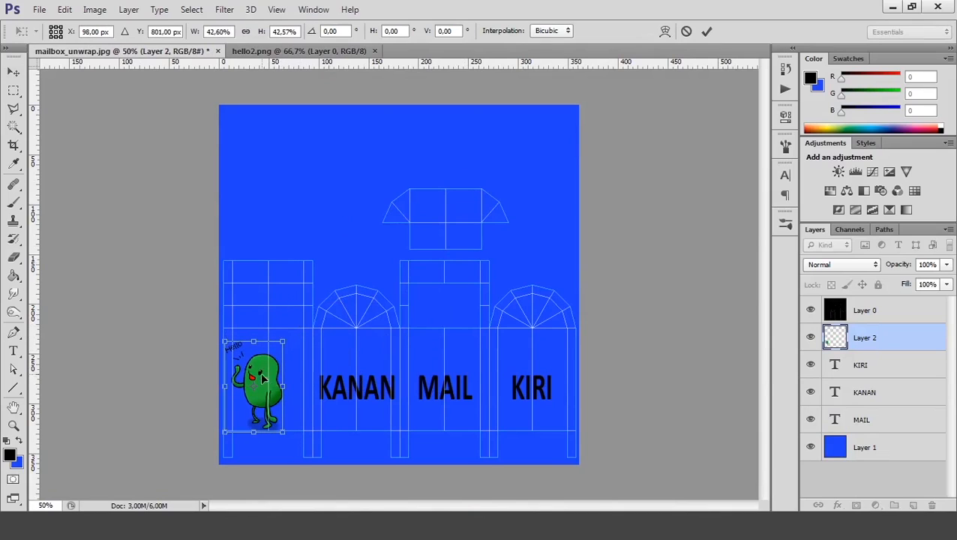
{"action": "left_click_drag", "start_coordinate": [265, 378], "coordinate": [279, 369]}
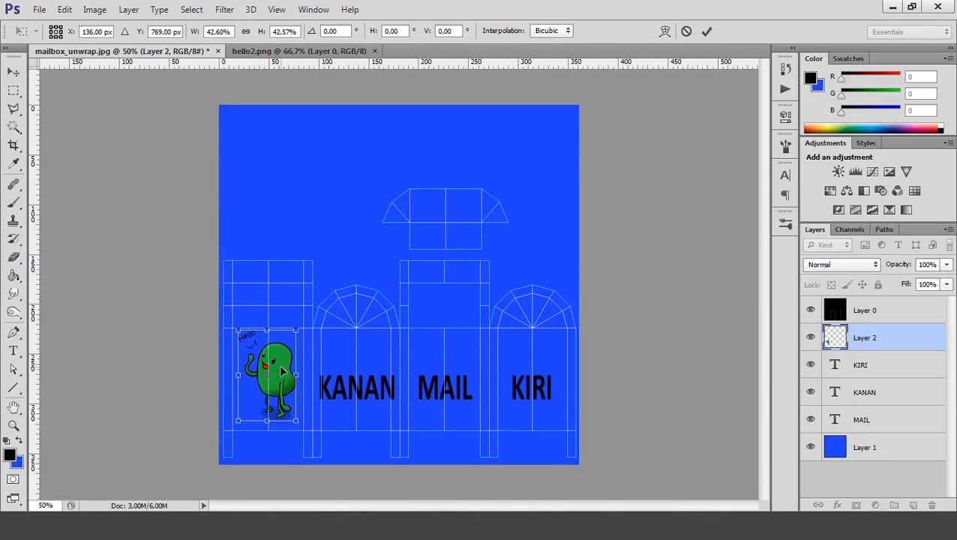
Nudge the green character down within its panel to about Y 775 px and apply the transformation
{"action": "key", "text": "Down"}
{"action": "key", "text": "Down"}
{"action": "key", "text": "Down"}
{"action": "key", "text": "Down"}
{"action": "key", "text": "Down"}
{"action": "key", "text": "Down"}
{"action": "key", "text": "Down"}
{"action": "key", "text": "Down"}
{"action": "key", "text": "Down"}
{"action": "key", "text": "Down"}
{"action": "key", "text": "Down"}
{"action": "key", "text": "Down"}
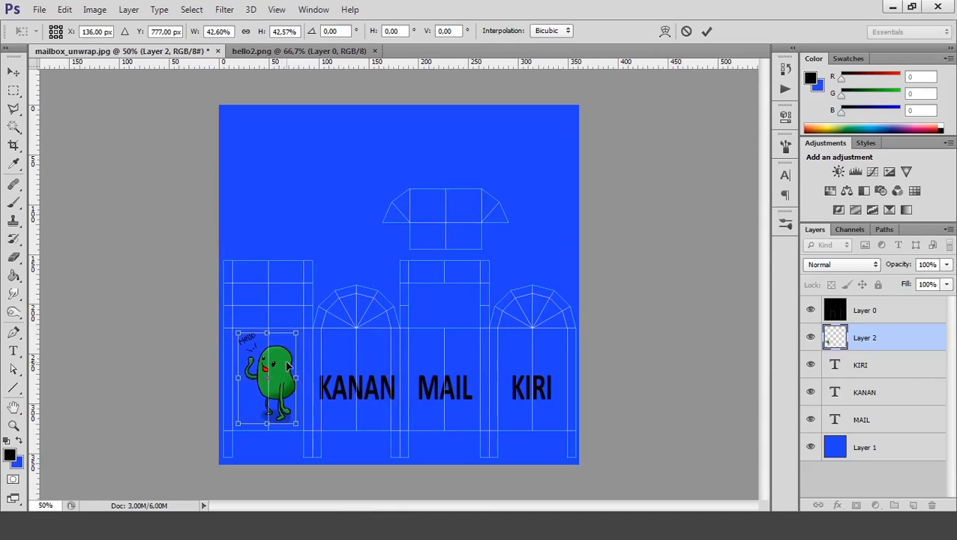
{"action": "key", "text": "Down"}
{"action": "key", "text": "Down"}
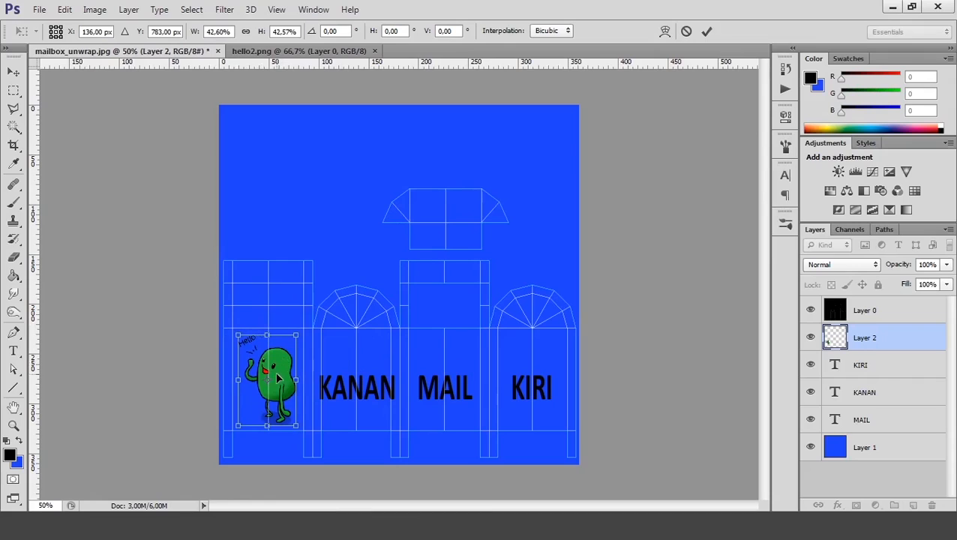
{"action": "mouse_move", "coordinate": [279, 379]}
{"action": "left_mouse_down"}
{"action": "mouse_move", "coordinate": [274, 318]}
{"action": "mouse_move", "coordinate": [271, 359]}
{"action": "mouse_move", "coordinate": [282, 384]}
{"action": "left_mouse_up"}
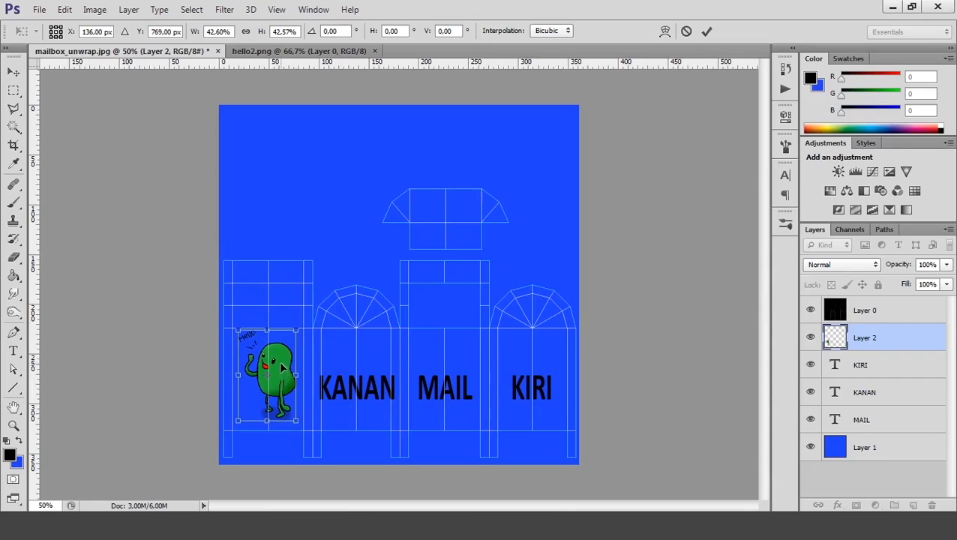
{"action": "key", "text": "Down"}
{"action": "key", "text": "Down"}
{"action": "key", "text": "Down"}
{"action": "key", "text": "Down"}
{"action": "key", "text": "Down"}
{"action": "key", "text": "Down"}
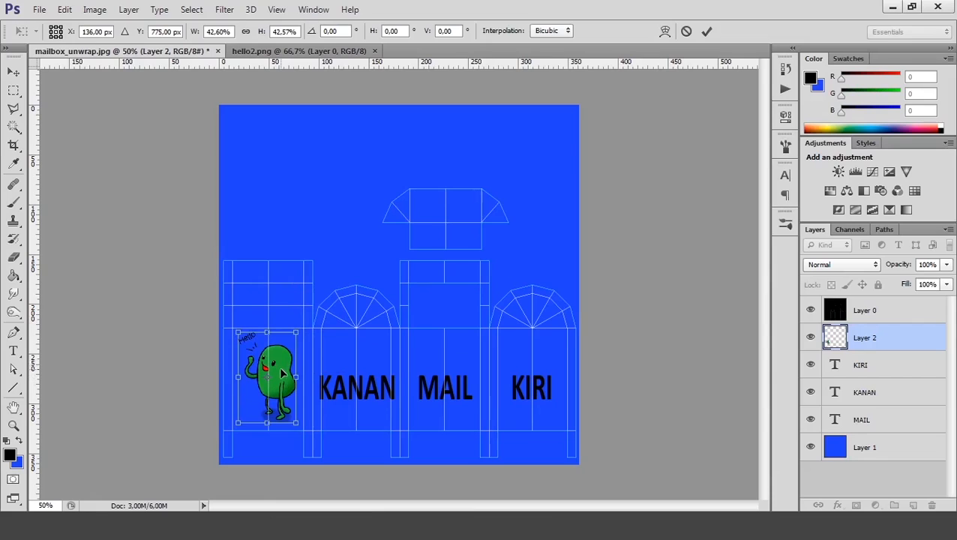
{"action": "key", "text": "Return"}
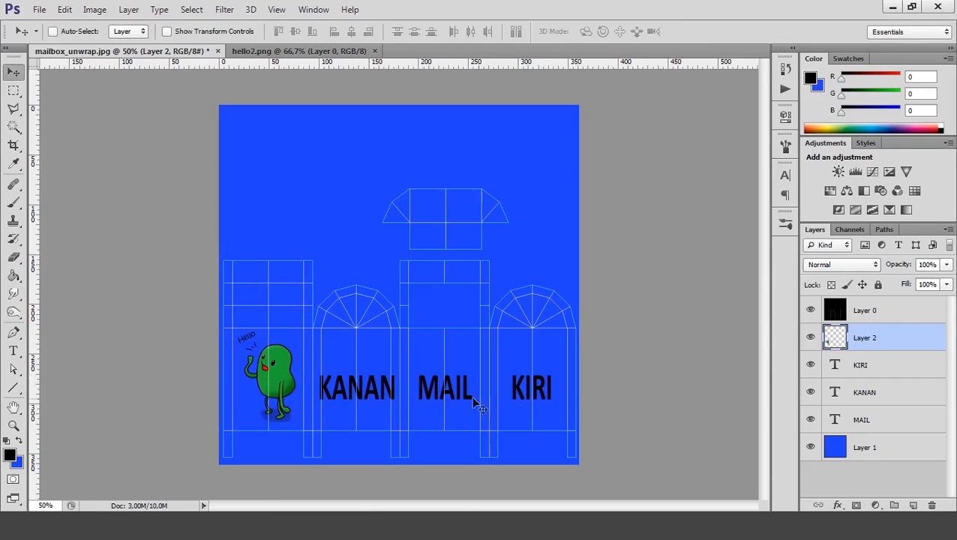
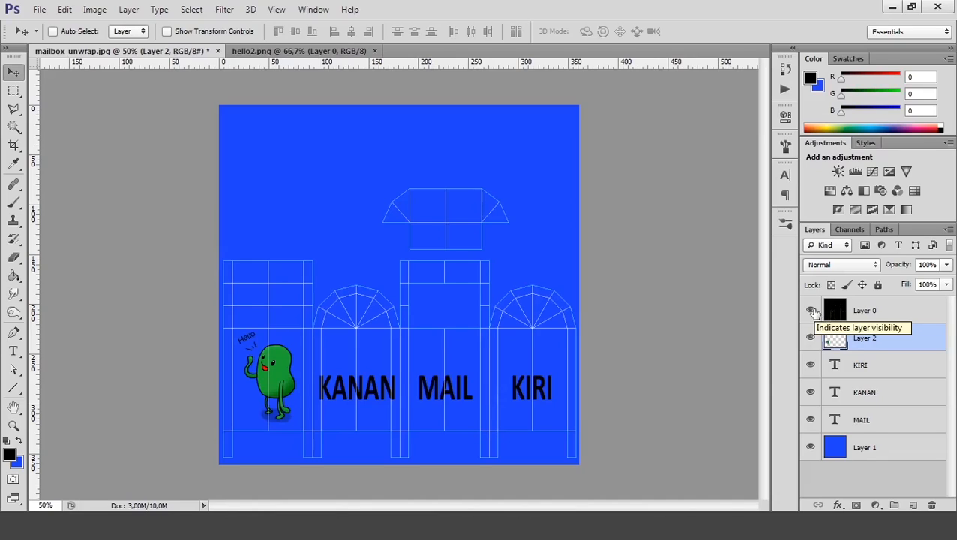
Compare the artwork with and without the UV template layer, Layer 0, and leave that layer hidden
{"action": "left_click", "coordinate": [810, 310]}
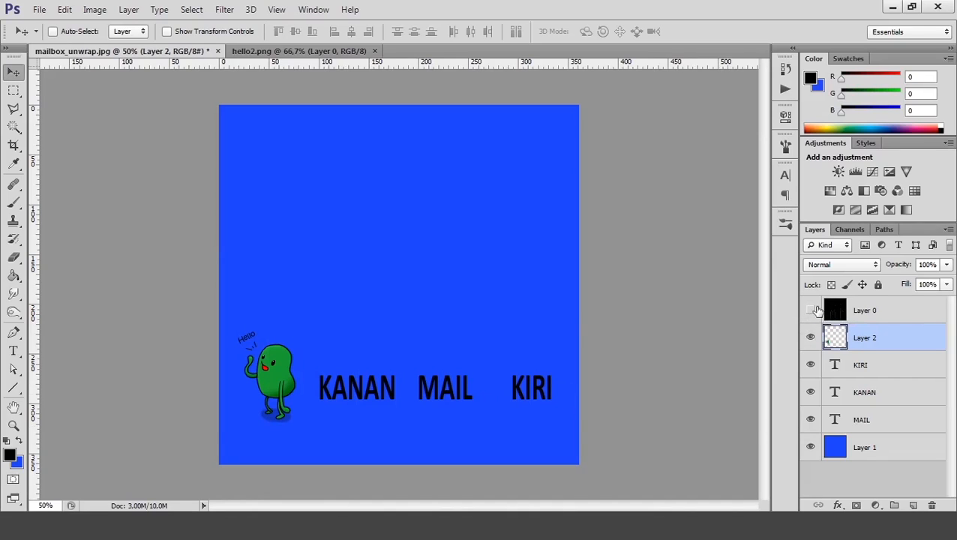
{"action": "left_click", "coordinate": [811, 310]}
{"action": "left_click", "coordinate": [811, 310]}
{"action": "left_click", "coordinate": [811, 311]}
{"action": "left_click", "coordinate": [810, 311]}
{"action": "left_click", "coordinate": [811, 311]}
{"action": "left_click", "coordinate": [810, 310]}
{"action": "left_click", "coordinate": [810, 310]}
{"action": "left_click", "coordinate": [809, 311]}
Save a JPEG copy of the texture as mailbox_diffuse in the KOMGRAF1 folder at maximum quality, 12
{"action": "left_click", "coordinate": [35, 15]}
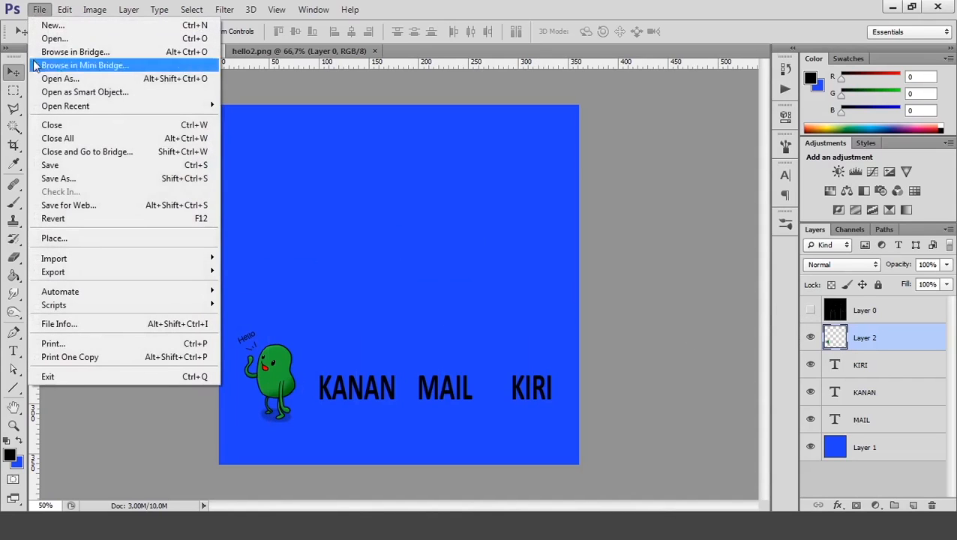
{"action": "left_click", "coordinate": [86, 178]}
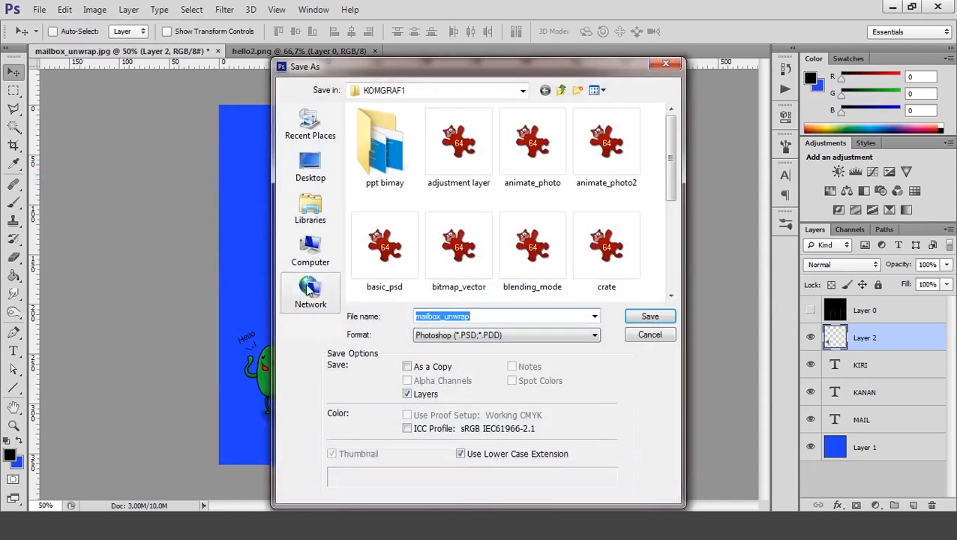
{"action": "left_click", "coordinate": [454, 337]}
{"action": "left_click", "coordinate": [443, 214]}
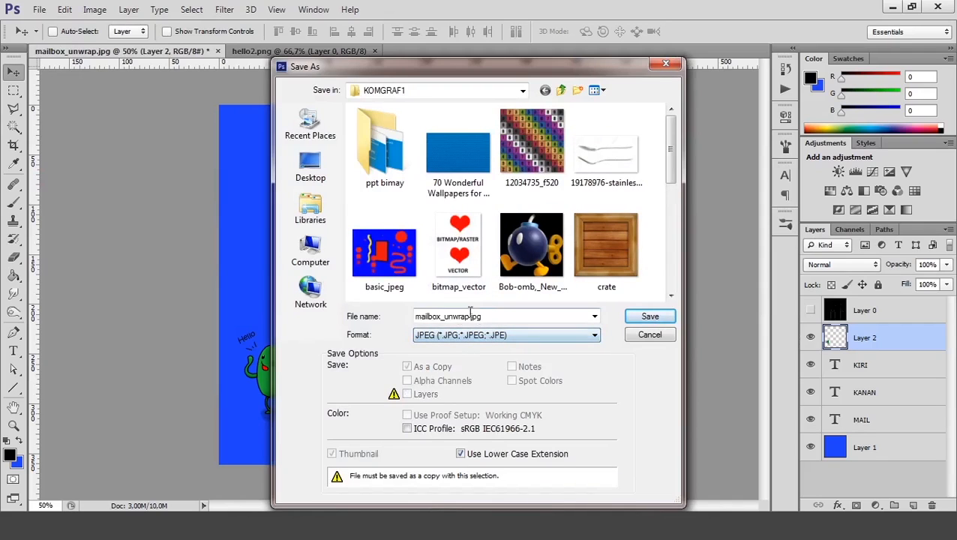
{"action": "double_click", "coordinate": [450, 317]}
{"action": "left_click_drag", "start_coordinate": [445, 318], "coordinate": [451, 317]}
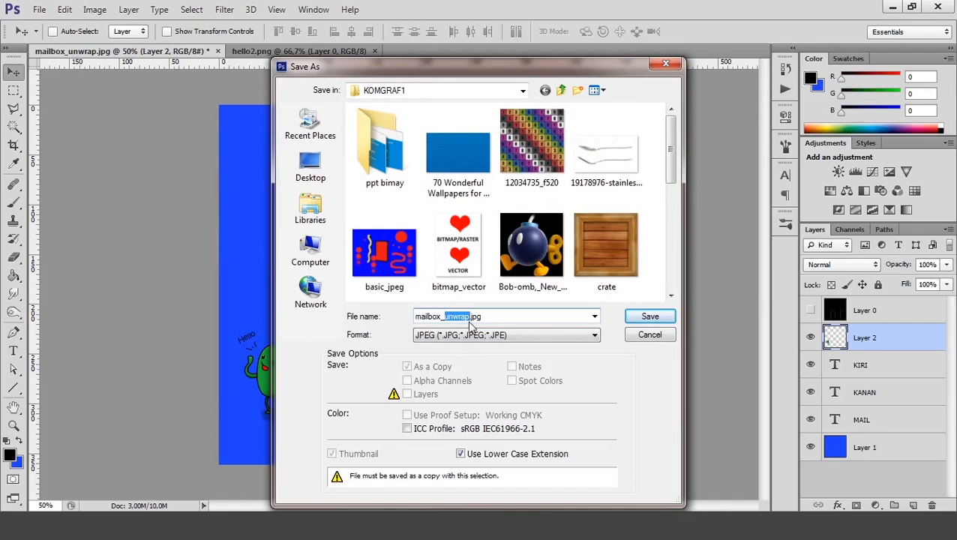
{"action": "type", "text": "diffuse"}
{"action": "left_click", "coordinate": [646, 315]}
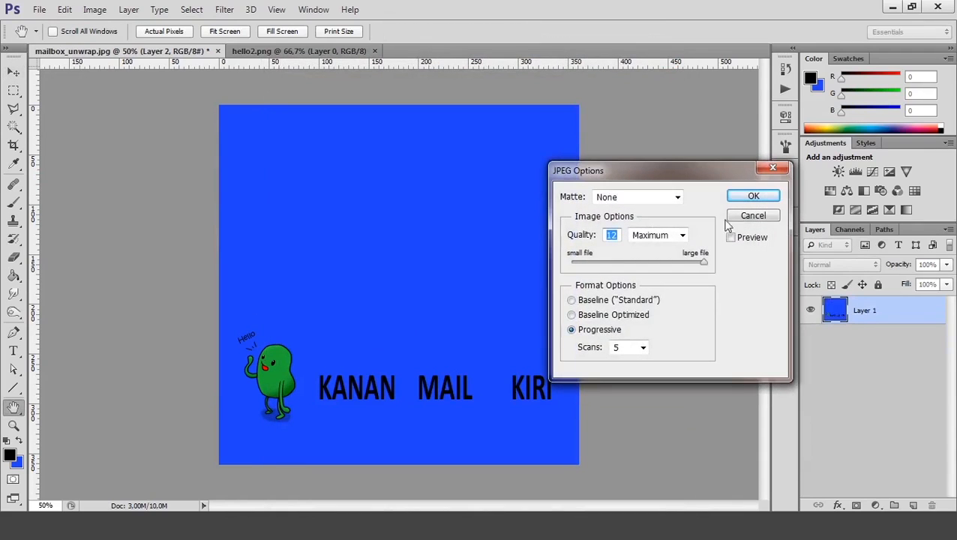
{"action": "left_click", "coordinate": [752, 196]}
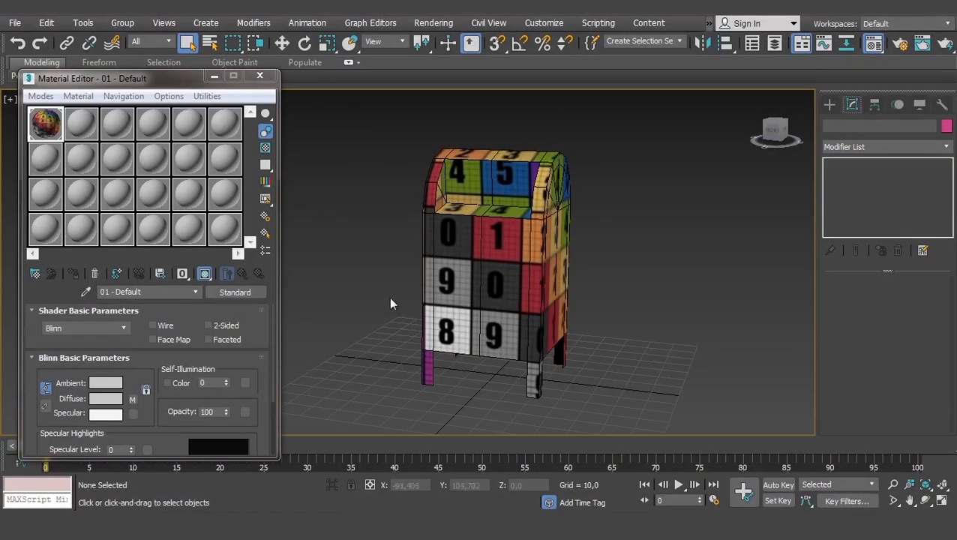
In 3ds Max, replace the bitmap in the 01 - Default material's diffuse map with mailbox_diffuse.jpg
{"action": "left_click", "coordinate": [132, 399]}
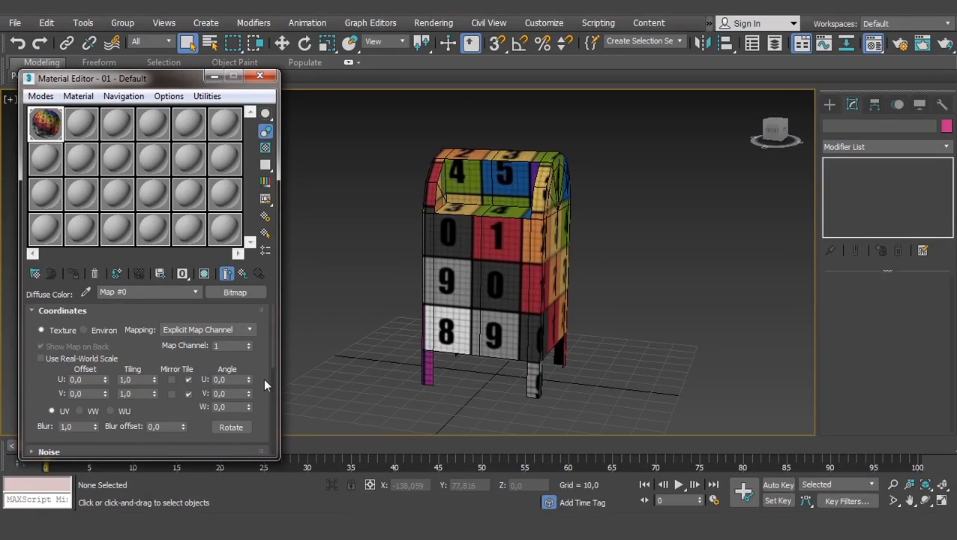
{"action": "scroll", "coordinate": [259, 375], "scroll_direction": "down", "scroll_amount": 5}
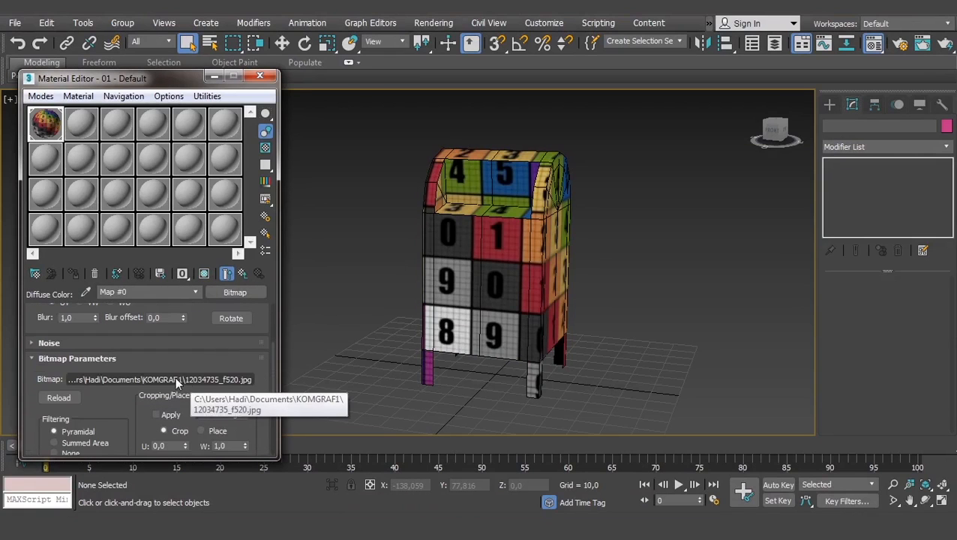
{"action": "left_click", "coordinate": [174, 379]}
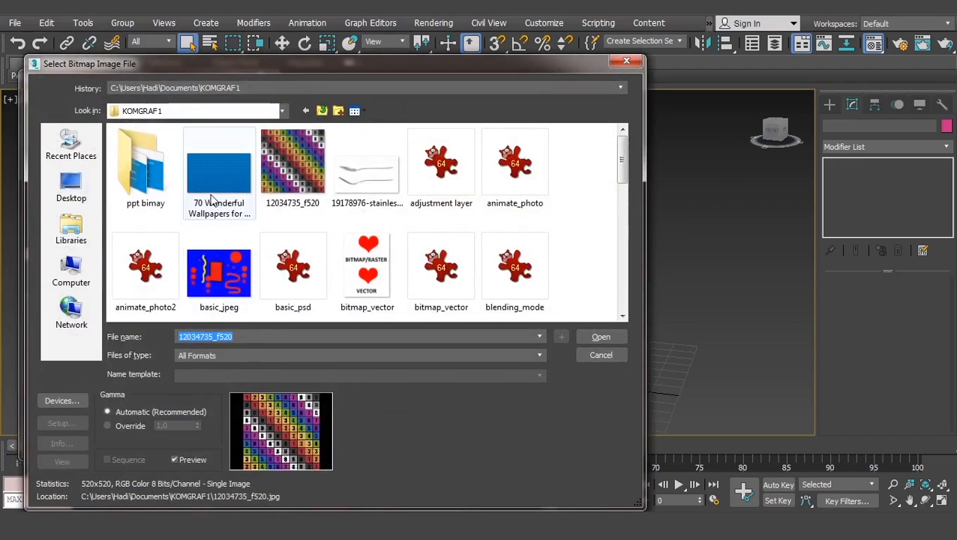
{"action": "left_click_drag", "start_coordinate": [622, 157], "coordinate": [628, 276]}
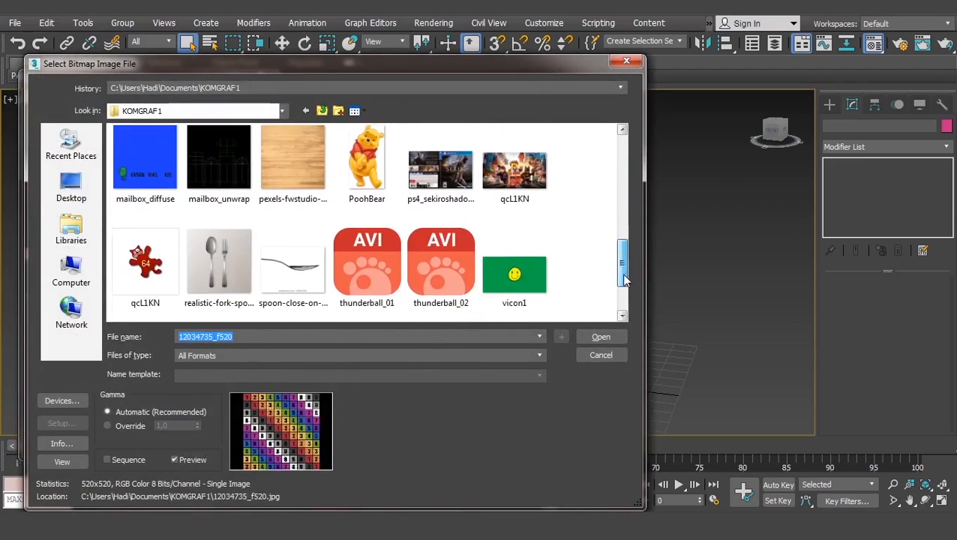
{"action": "left_click", "coordinate": [147, 188]}
{"action": "double_click", "coordinate": [148, 189]}
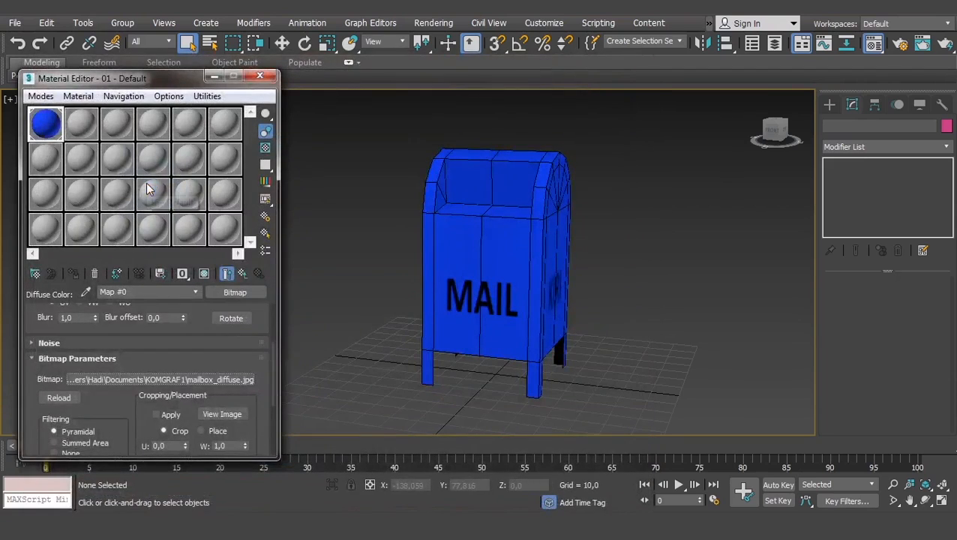
Examine the textured mailbox from the front and sides to check the placement of the panel labels
{"action": "middle_click_drag", "start_coordinate": [581, 284], "coordinate": [605, 263], "text": "alt"}
{"action": "scroll", "coordinate": [605, 270], "scroll_direction": "up", "scroll_amount": 5}
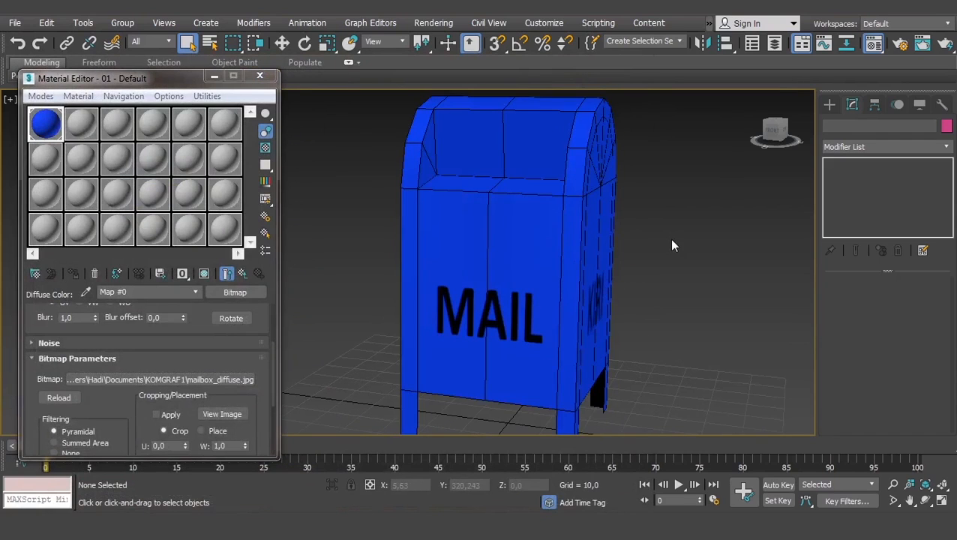
{"action": "middle_click_drag", "start_coordinate": [671, 242], "coordinate": [654, 279], "text": "alt"}
{"action": "scroll", "coordinate": [613, 248], "scroll_direction": "down", "scroll_amount": 3}
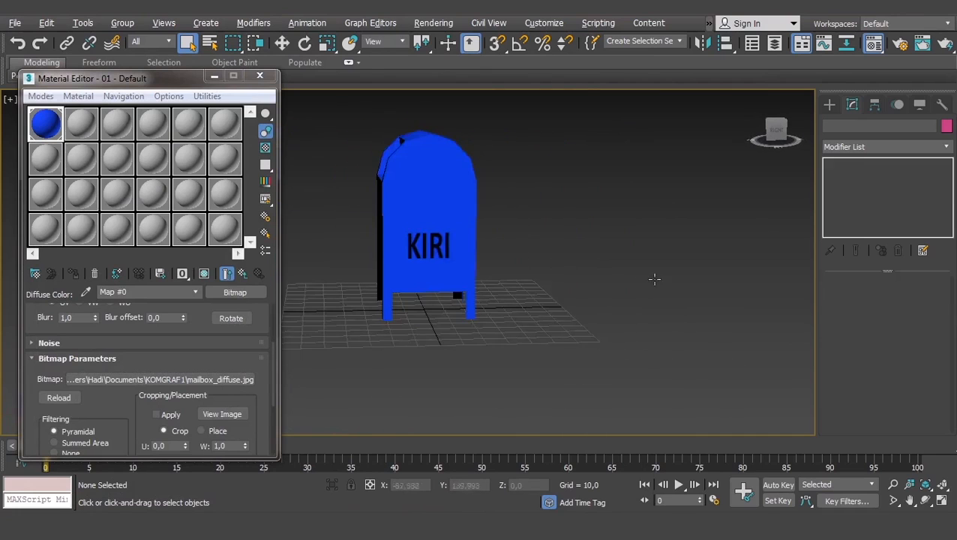
{"action": "scroll", "coordinate": [469, 218], "scroll_direction": "up", "scroll_amount": 4}
{"action": "middle_click_drag", "start_coordinate": [408, 207], "coordinate": [529, 249]}
{"action": "middle_click_drag", "start_coordinate": [462, 242], "coordinate": [539, 256], "text": "alt"}
{"action": "middle_click_drag", "start_coordinate": [342, 180], "coordinate": [516, 181]}
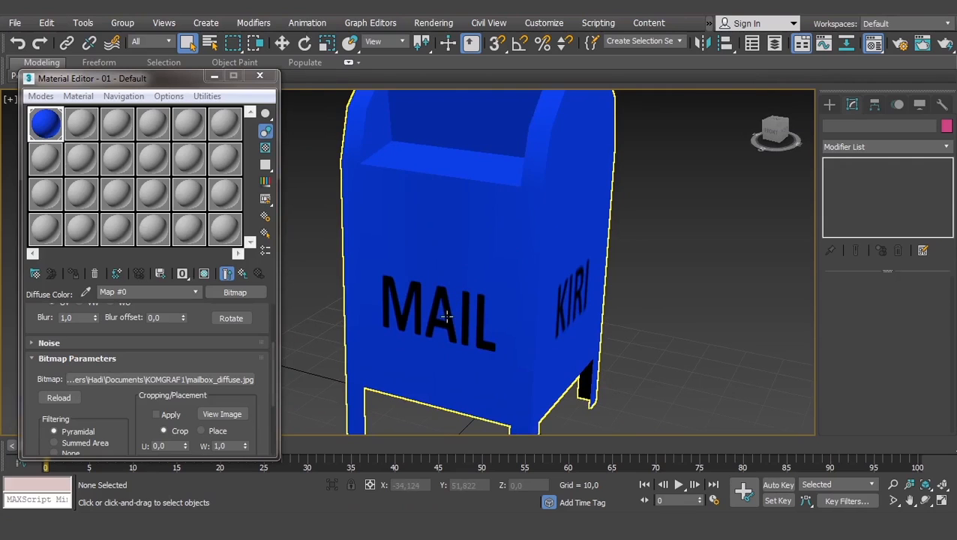
{"action": "scroll", "coordinate": [436, 317], "scroll_direction": "down", "scroll_amount": 3}
{"action": "middle_click_drag", "start_coordinate": [436, 316], "coordinate": [483, 301], "text": "alt"}
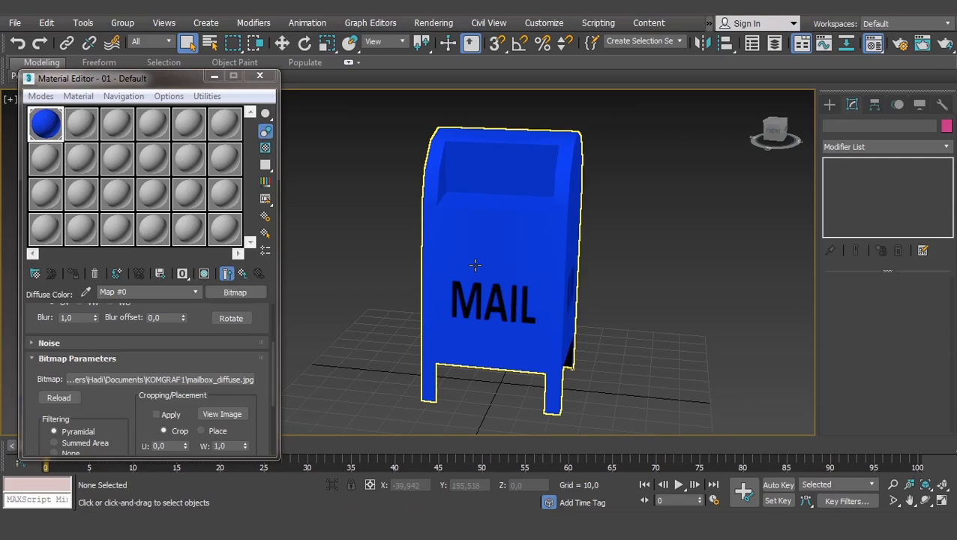
Add an Unwrap UVW modifier to the mailbox and open its UV editor beside the model
{"action": "left_click", "coordinate": [534, 246]}
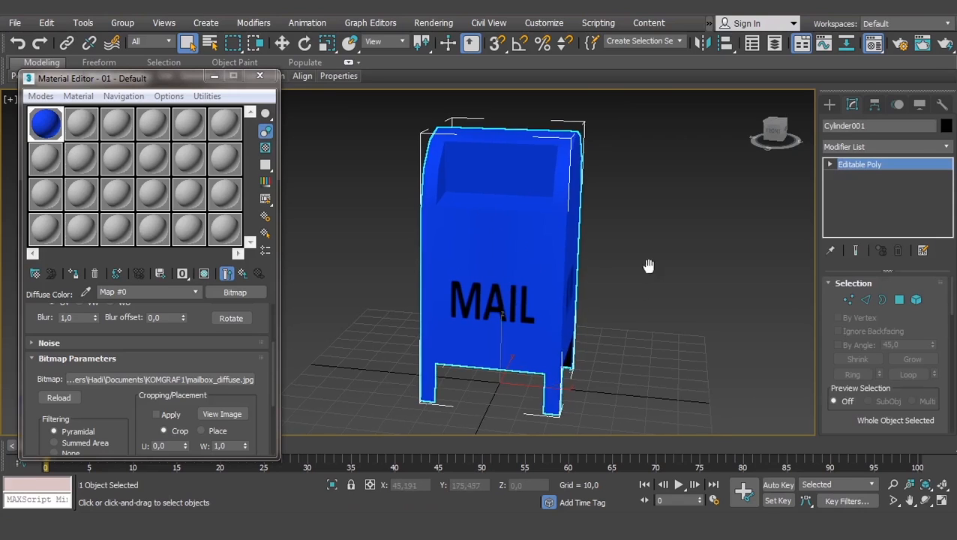
{"action": "scroll", "coordinate": [643, 271], "scroll_direction": "down", "scroll_amount": 3}
{"action": "mouse_move", "coordinate": [632, 281]}
{"action": "middle_mouse_down", "text": "alt"}
{"action": "mouse_move", "coordinate": [608, 276]}
{"action": "mouse_move", "coordinate": [628, 283]}
{"action": "middle_mouse_up", "text": "alt"}
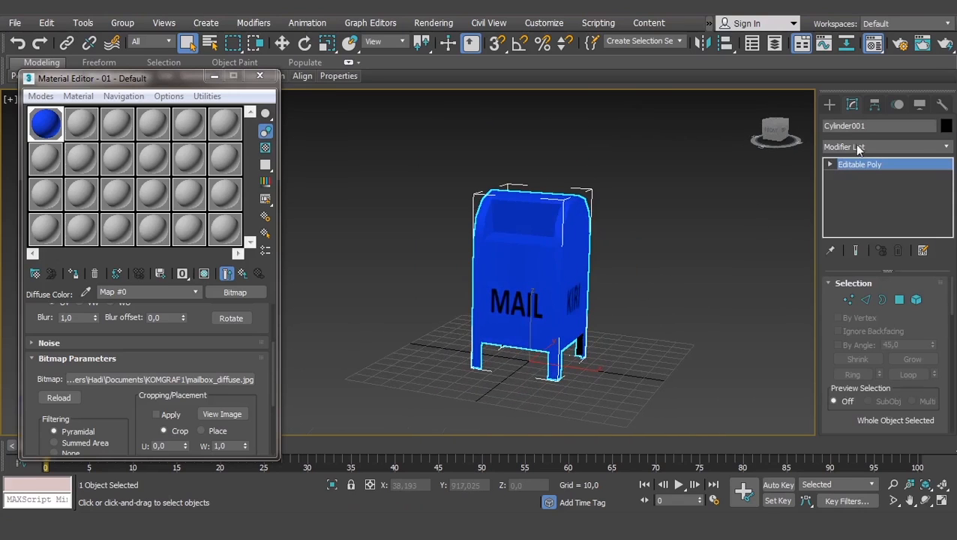
{"action": "left_click", "coordinate": [881, 146]}
{"action": "key", "text": "u"}
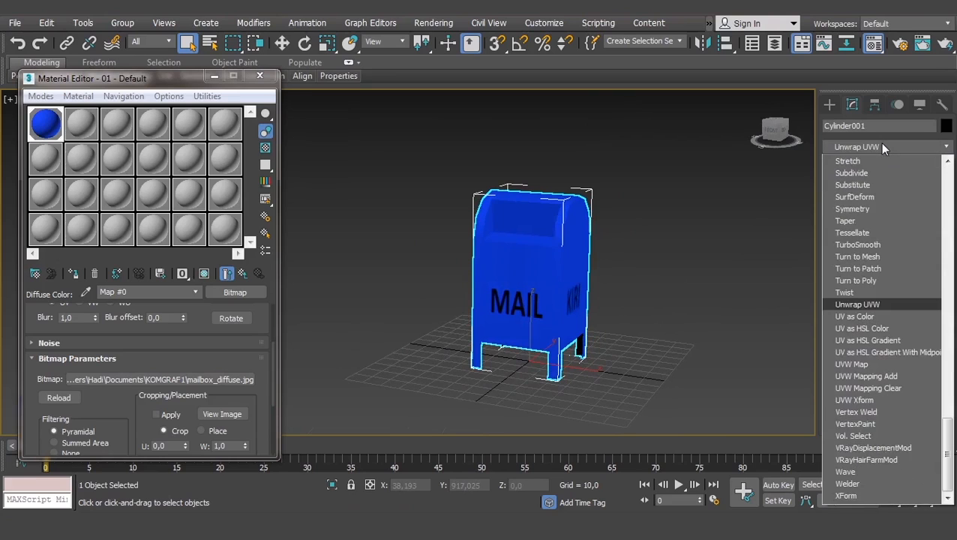
{"action": "key", "text": "Return"}
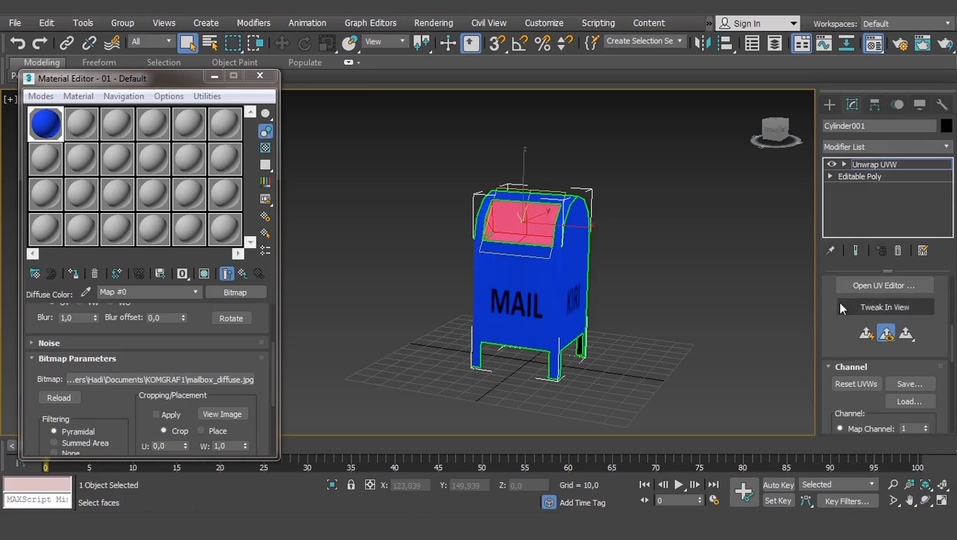
{"action": "left_click", "coordinate": [854, 287]}
{"action": "middle_click_drag", "start_coordinate": [615, 319], "coordinate": [551, 284], "text": "alt"}
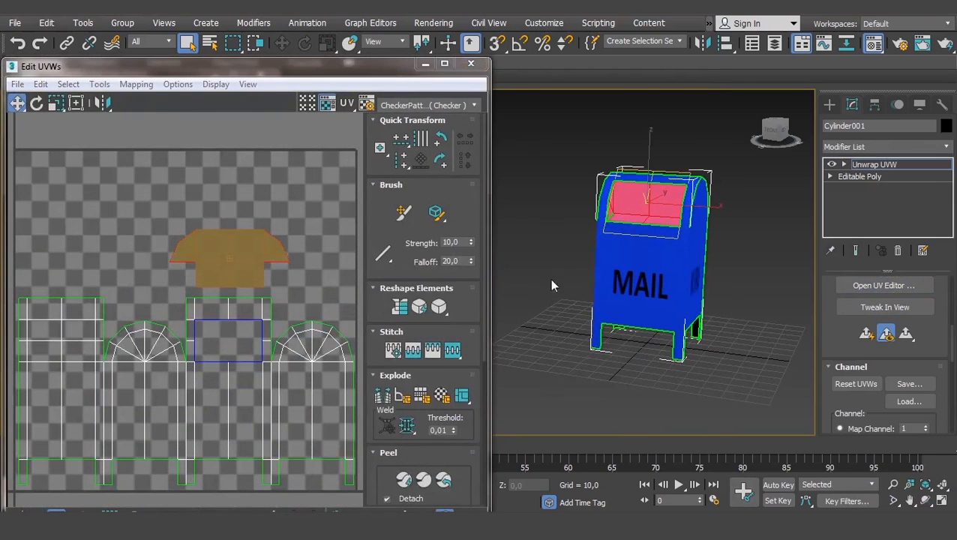
Try shifting the mailbox body's whole UV shell upward to test the texture placement, and undo the move
{"action": "left_click", "coordinate": [246, 405]}
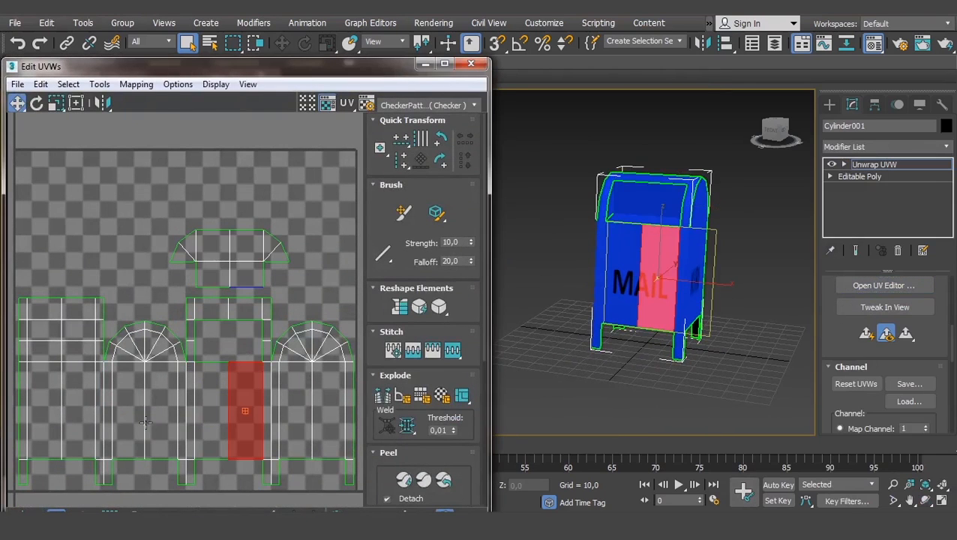
{"action": "left_click_drag", "start_coordinate": [242, 72], "coordinate": [268, 18]}
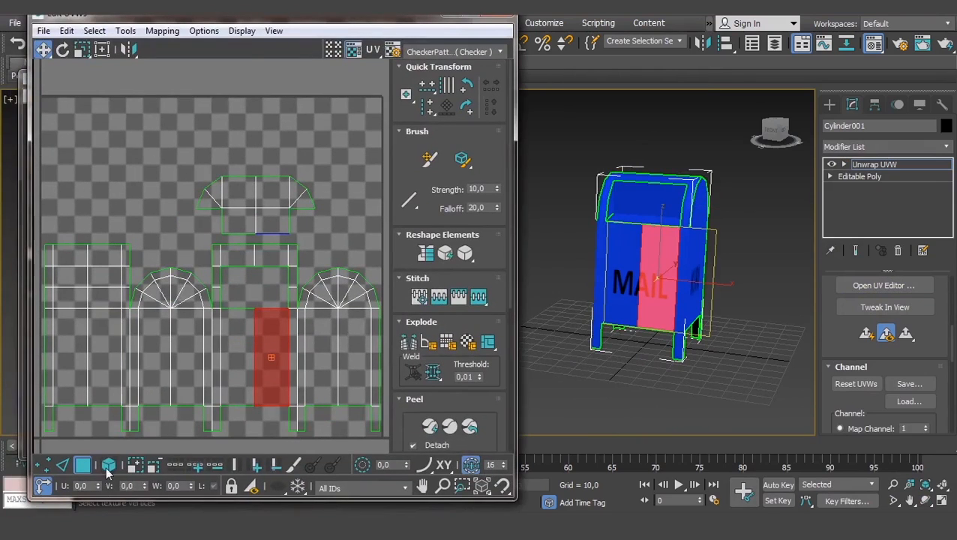
{"action": "double_click", "coordinate": [234, 368]}
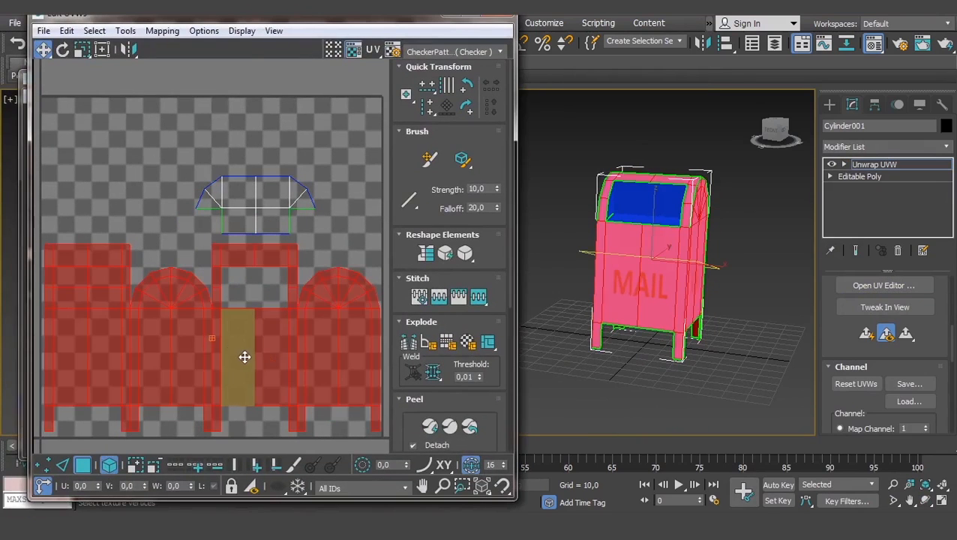
{"action": "mouse_move", "coordinate": [243, 357]}
{"action": "left_mouse_down"}
{"action": "mouse_move", "coordinate": [248, 320]}
{"action": "mouse_move", "coordinate": [247, 364]}
{"action": "mouse_move", "coordinate": [244, 352]}
{"action": "left_mouse_up"}
{"action": "middle_click_drag", "start_coordinate": [684, 335], "coordinate": [713, 310], "text": "alt"}
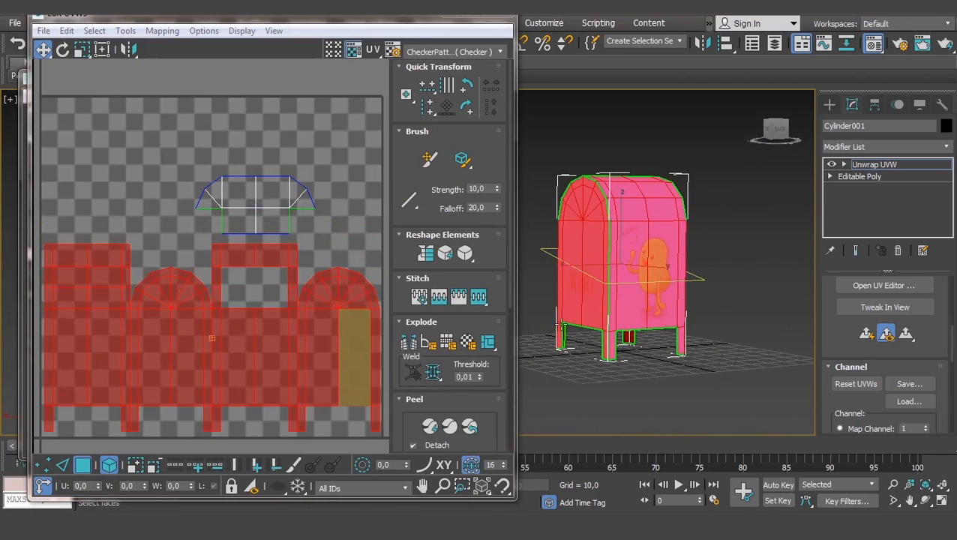
{"action": "left_click_drag", "start_coordinate": [286, 354], "coordinate": [302, 297]}
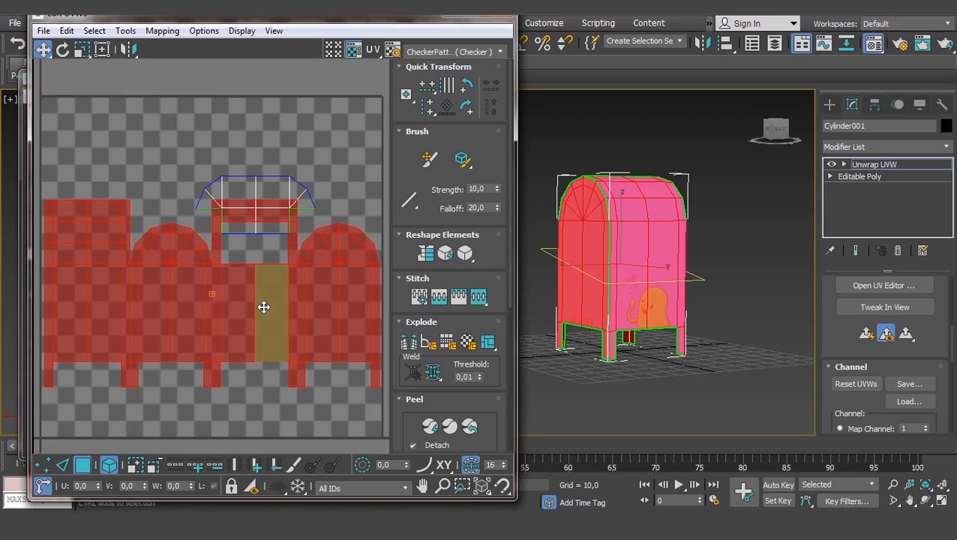
{"action": "key", "text": "ctrl+z"}
Close the UV editor, collapse the mailbox's modifier stack to Editable Poly and check its MAIL and KIRI sides
{"action": "left_click", "coordinate": [501, 15]}
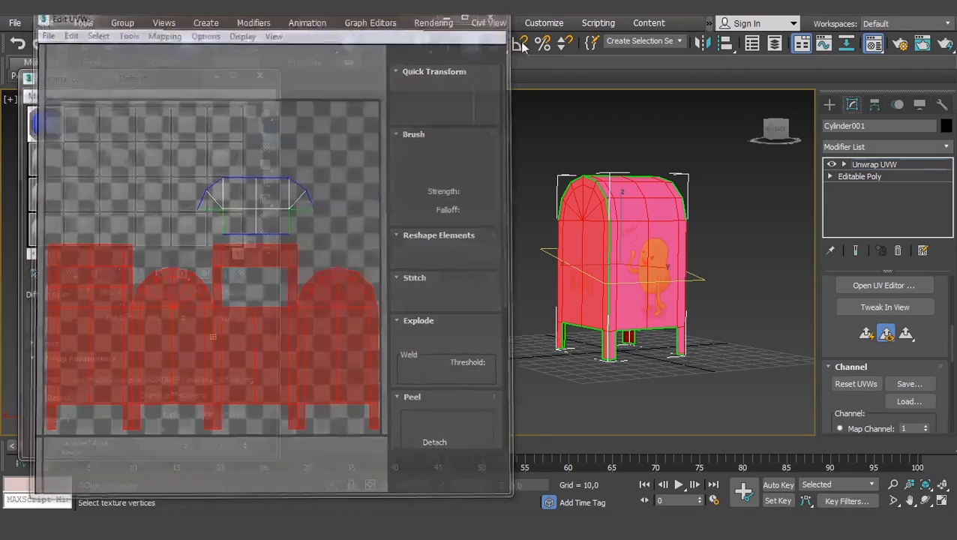
{"action": "left_click", "coordinate": [887, 165]}
{"action": "right_click", "coordinate": [885, 164]}
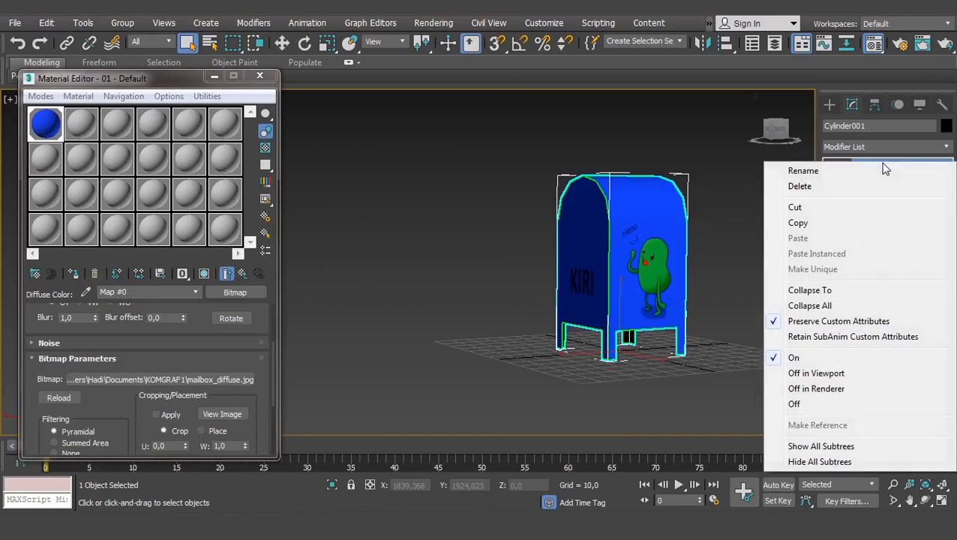
{"action": "left_click", "coordinate": [833, 307]}
{"action": "left_click", "coordinate": [548, 307]}
{"action": "middle_click_drag", "start_coordinate": [484, 268], "coordinate": [679, 275], "text": "alt"}
{"action": "scroll", "coordinate": [527, 236], "scroll_direction": "up", "scroll_amount": 5}
{"action": "middle_click_drag", "start_coordinate": [472, 252], "coordinate": [550, 285]}
{"action": "scroll", "coordinate": [524, 282], "scroll_direction": "down", "scroll_amount": 3}
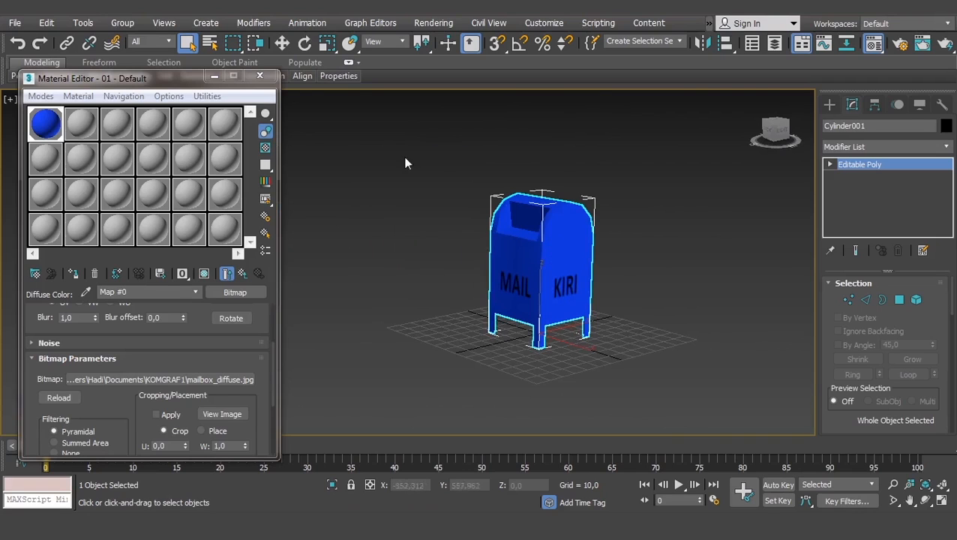
{"action": "middle_click_drag", "start_coordinate": [568, 263], "coordinate": [534, 263]}
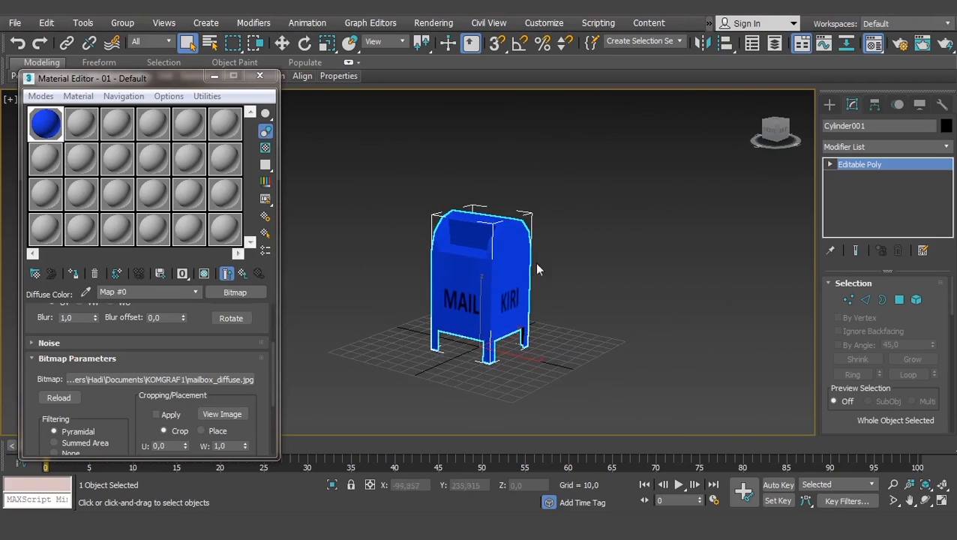
Apply a new Unwrap UVW modifier to the mailbox and open a smaller UV editor window that leaves the model visible
{"action": "left_click", "coordinate": [856, 148]}
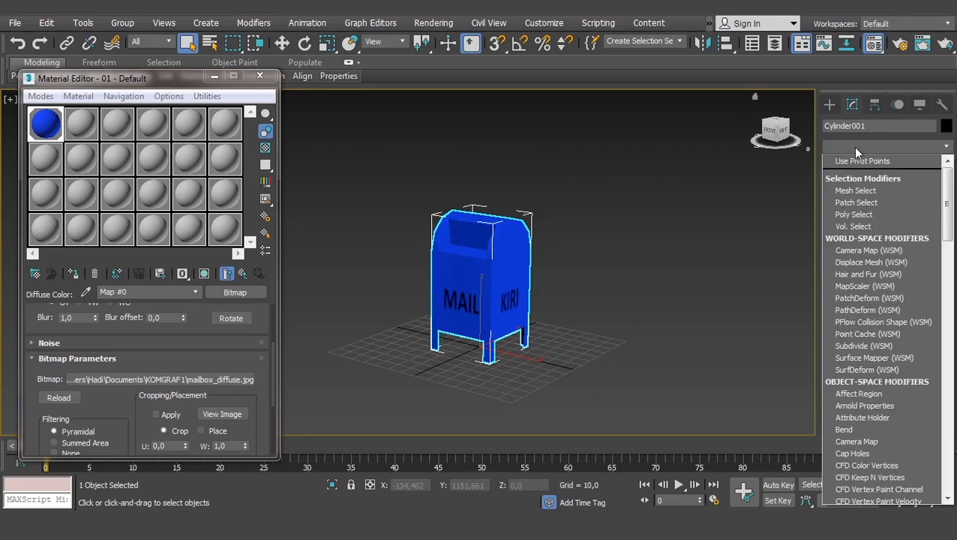
{"action": "key", "text": "u"}
{"action": "left_click", "coordinate": [873, 306]}
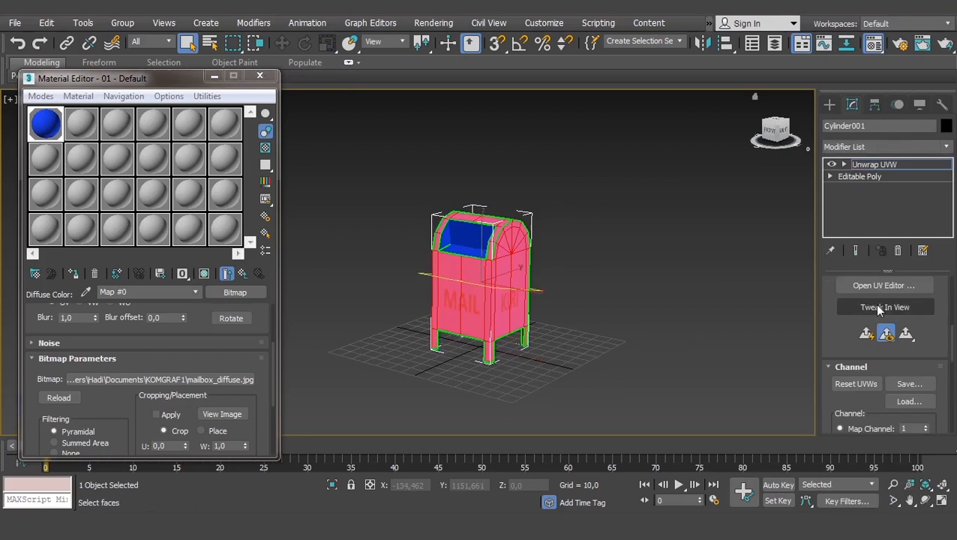
{"action": "left_click", "coordinate": [859, 284]}
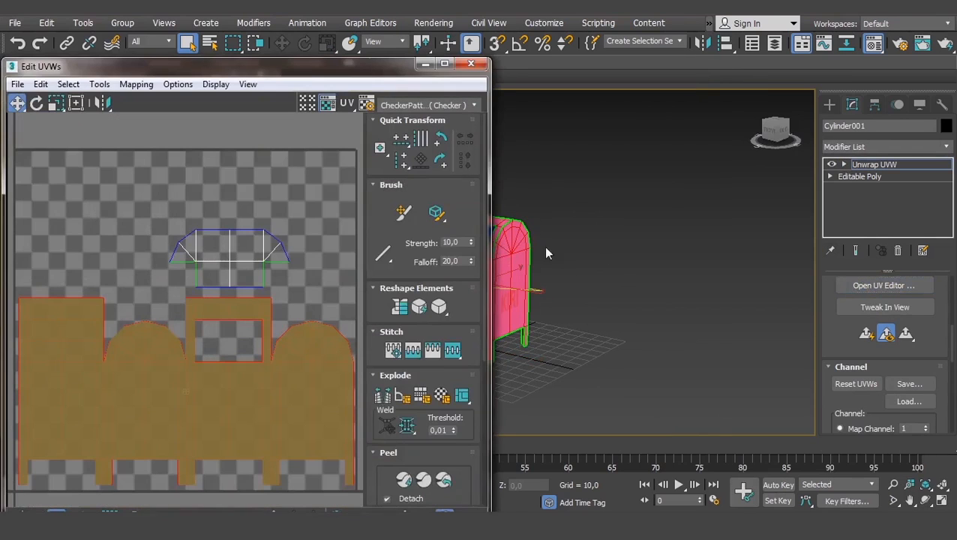
{"action": "left_click_drag", "start_coordinate": [489, 60], "coordinate": [411, 144]}
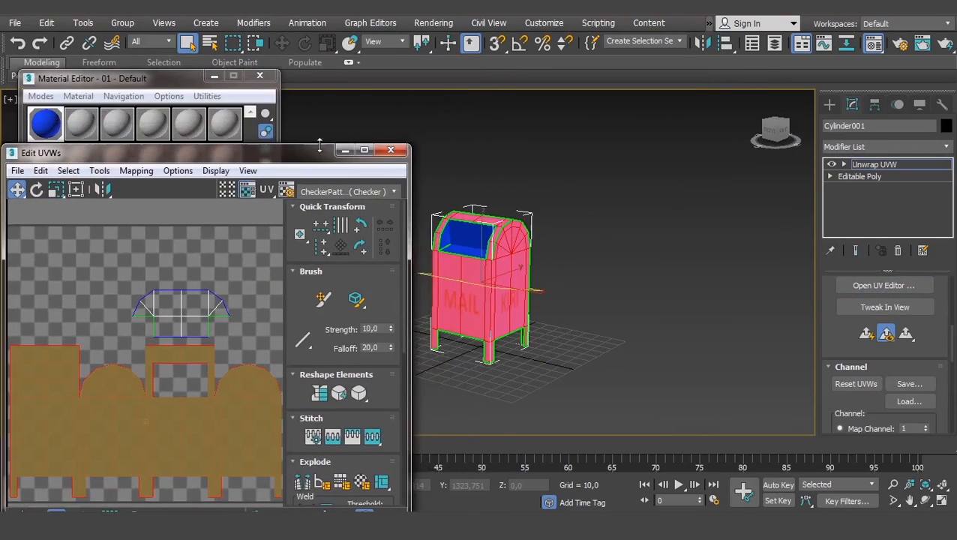
{"action": "left_click_drag", "start_coordinate": [283, 155], "coordinate": [306, 53]}
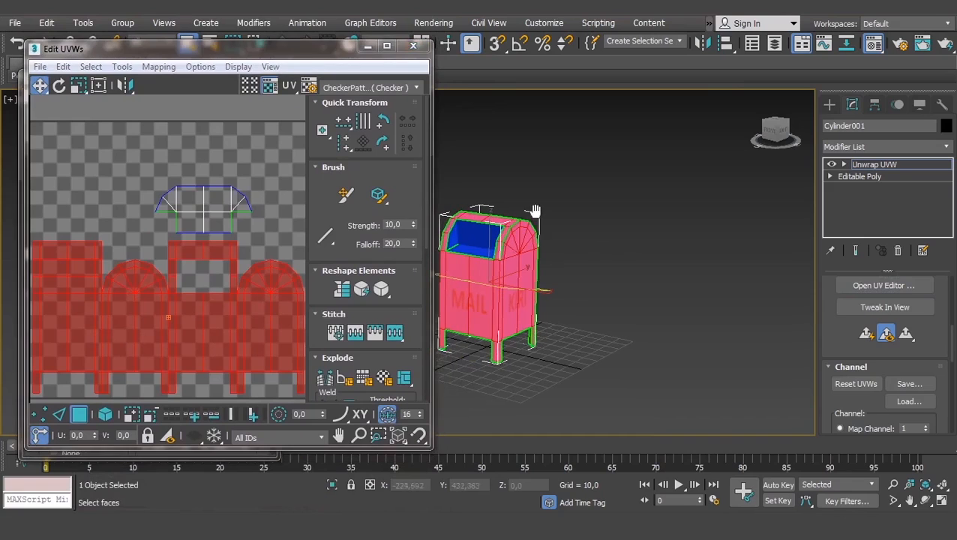
Review the unwrap's Channel, Peel and Projection settings and the Relax tool's options without applying a relax
{"action": "scroll", "coordinate": [829, 337], "scroll_direction": "down", "scroll_amount": 3}
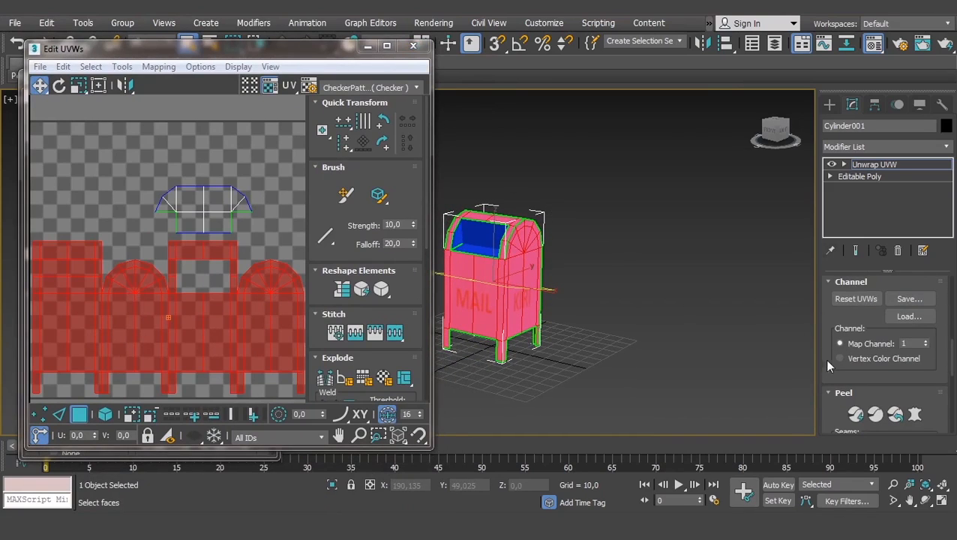
{"action": "scroll", "coordinate": [824, 358], "scroll_direction": "down", "scroll_amount": 4}
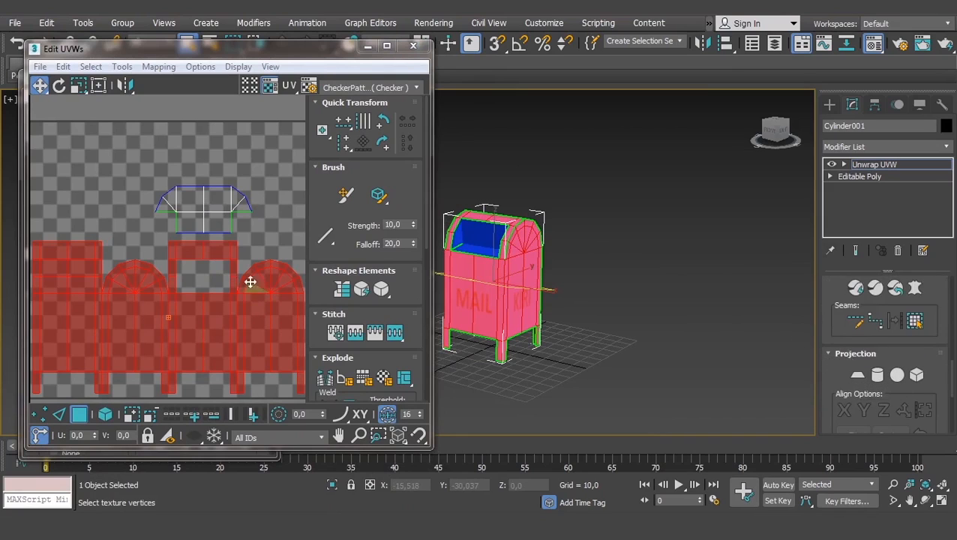
{"action": "scroll", "coordinate": [528, 372], "scroll_direction": "up", "scroll_amount": 2}
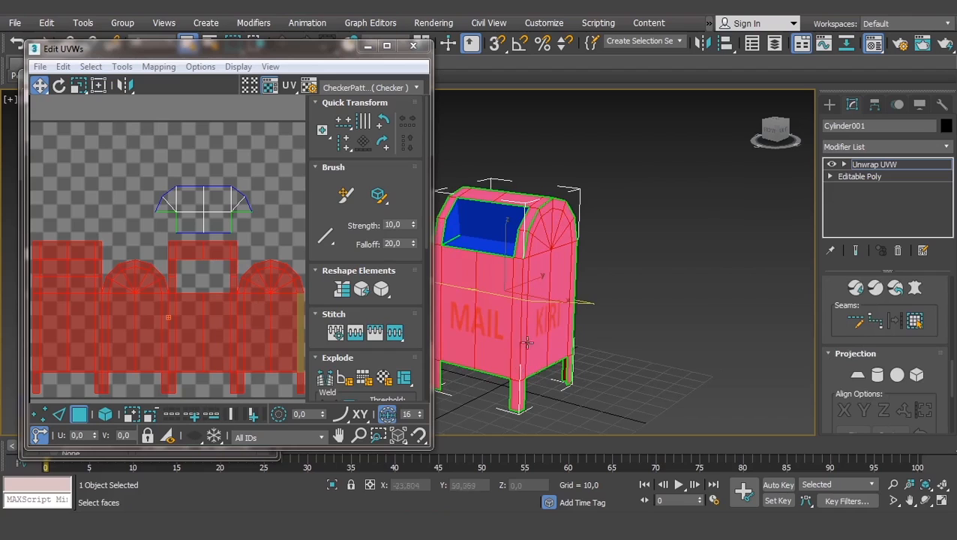
{"action": "middle_click_drag", "start_coordinate": [499, 271], "coordinate": [561, 272]}
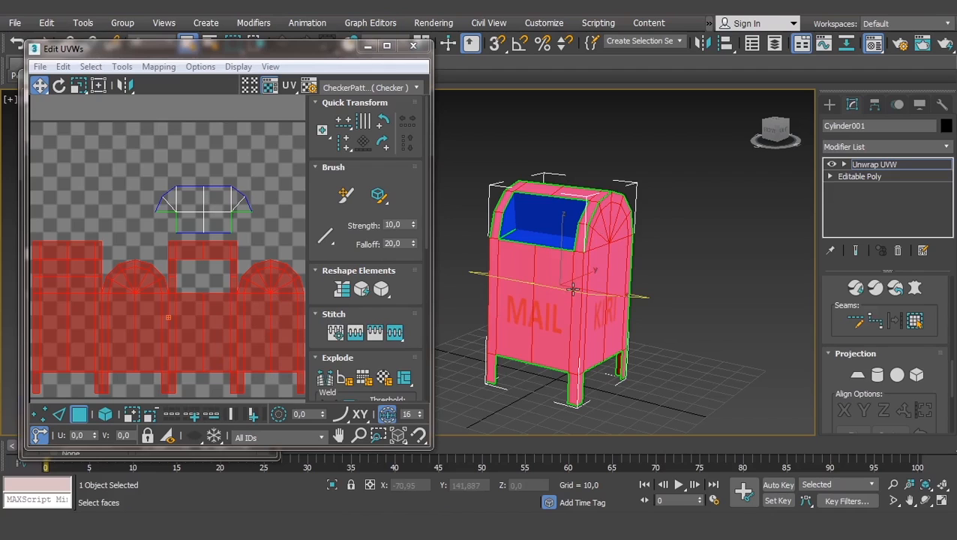
{"action": "left_click", "coordinate": [122, 66]}
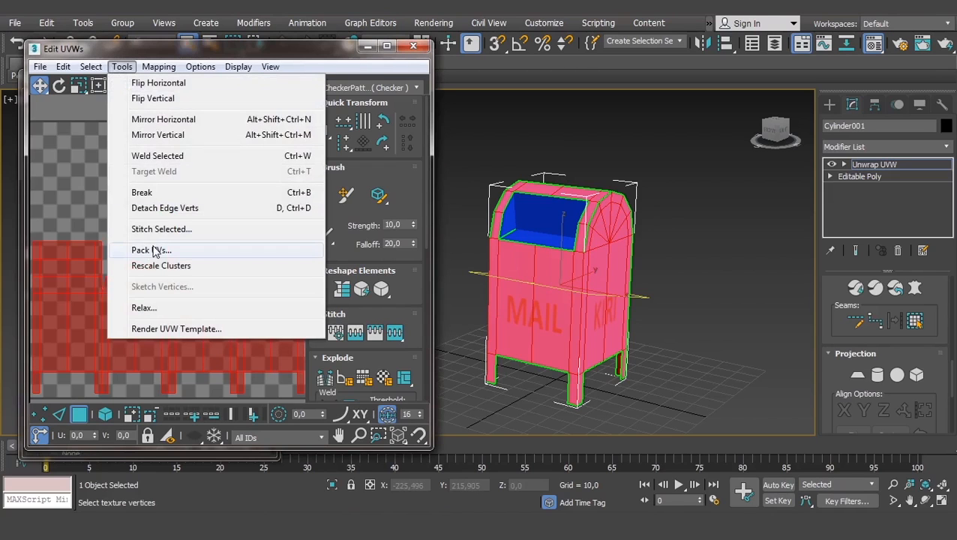
{"action": "left_click", "coordinate": [144, 307]}
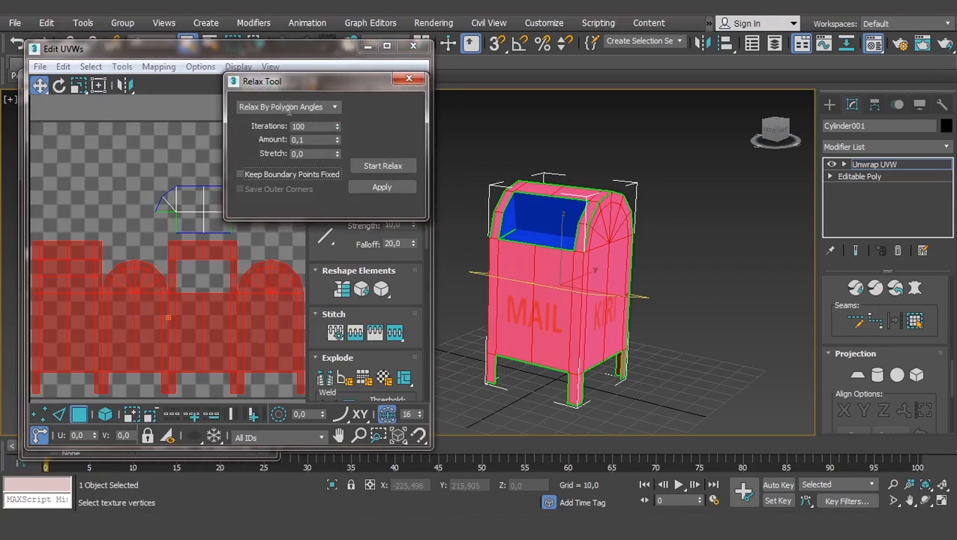
{"action": "left_click", "coordinate": [409, 78]}
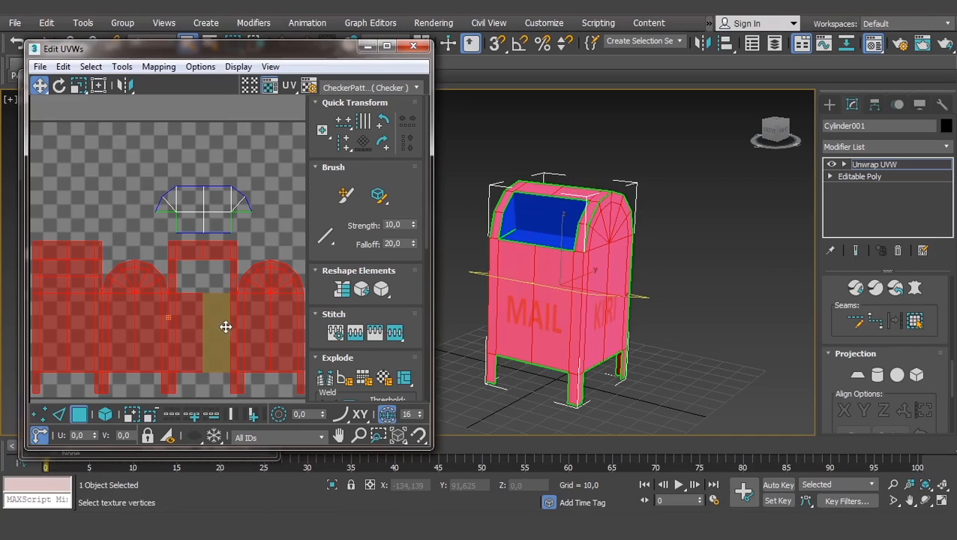
Inspect the mailbox's UV shells within the UV square and view the Render UVW Template settings without rendering
{"action": "scroll", "coordinate": [216, 318], "scroll_direction": "down", "scroll_amount": 3}
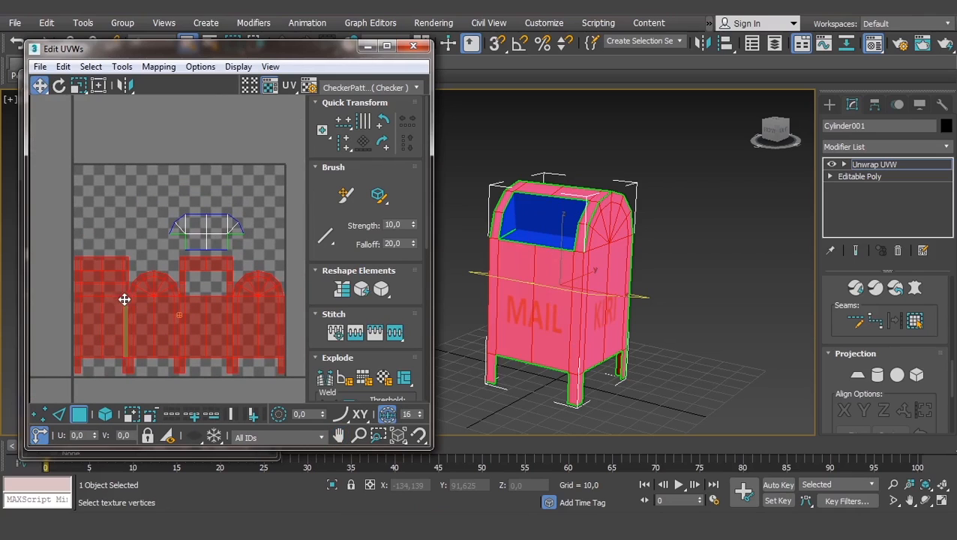
{"action": "left_click", "coordinate": [217, 224]}
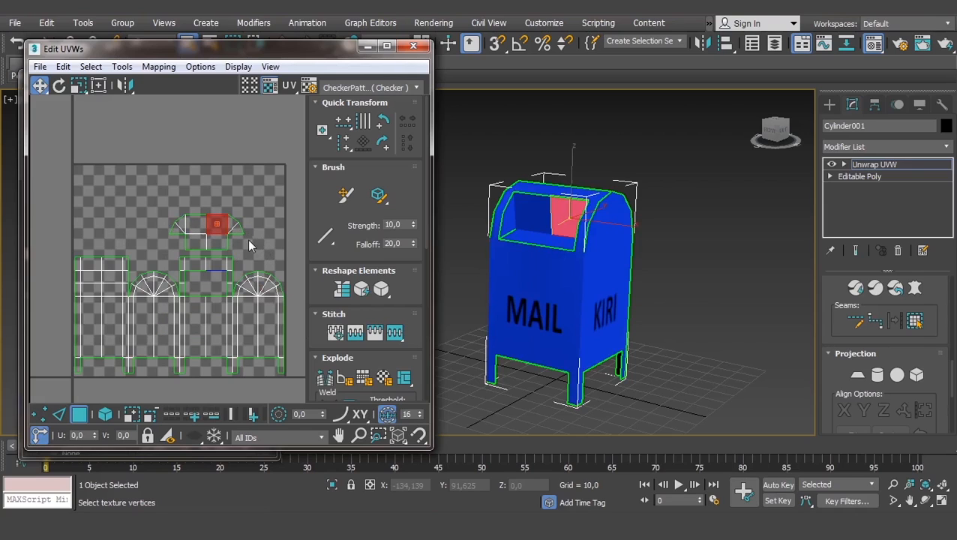
{"action": "middle_click_drag", "start_coordinate": [231, 258], "coordinate": [217, 242]}
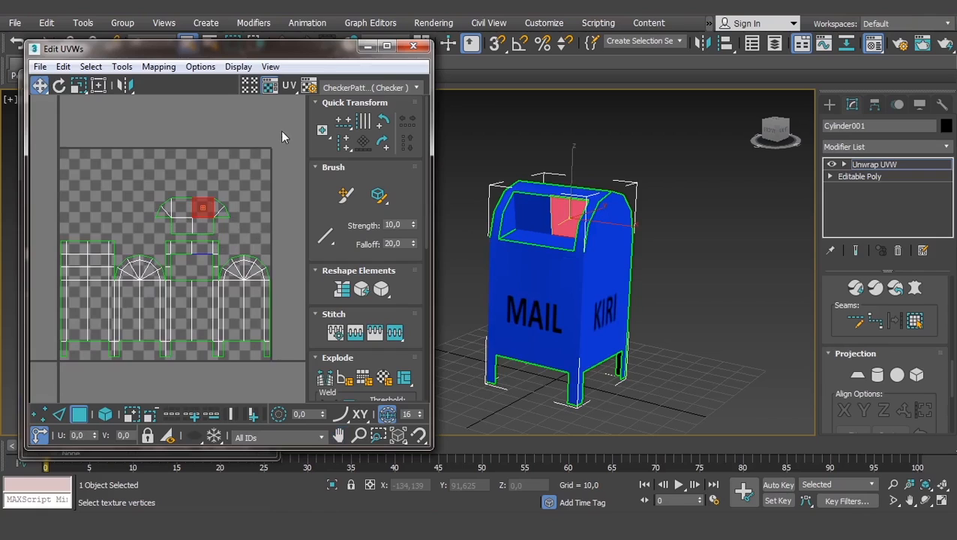
{"action": "left_click_drag", "start_coordinate": [52, 390], "coordinate": [51, 390]}
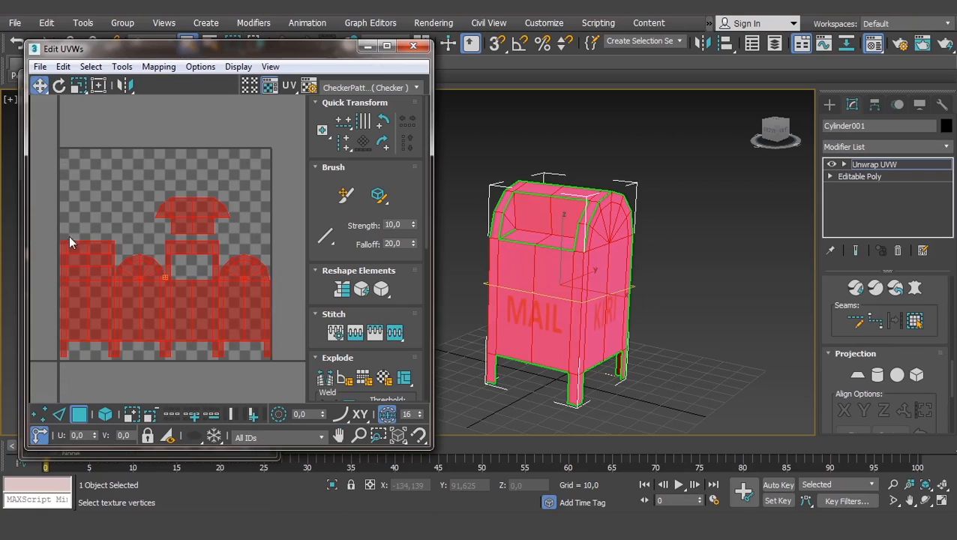
{"action": "left_click", "coordinate": [127, 115]}
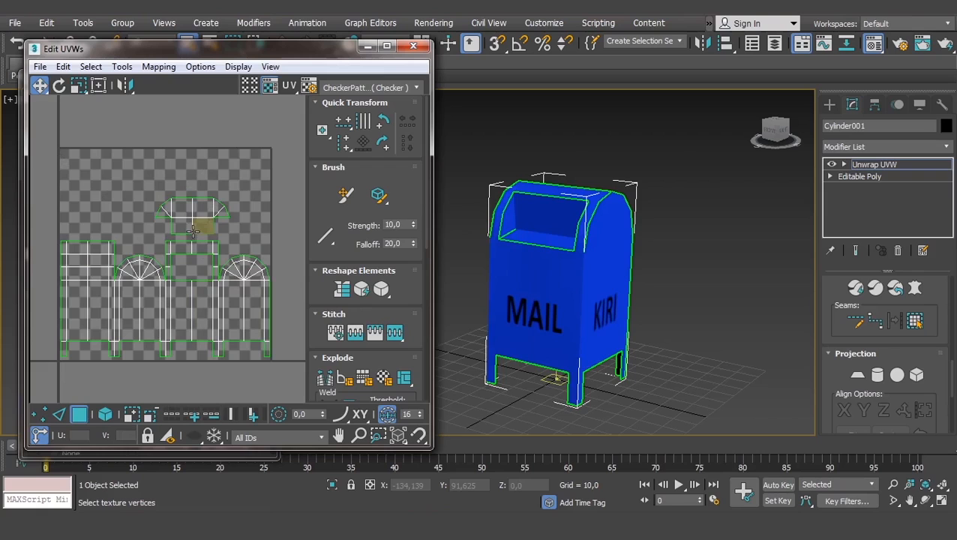
{"action": "left_click", "coordinate": [122, 67]}
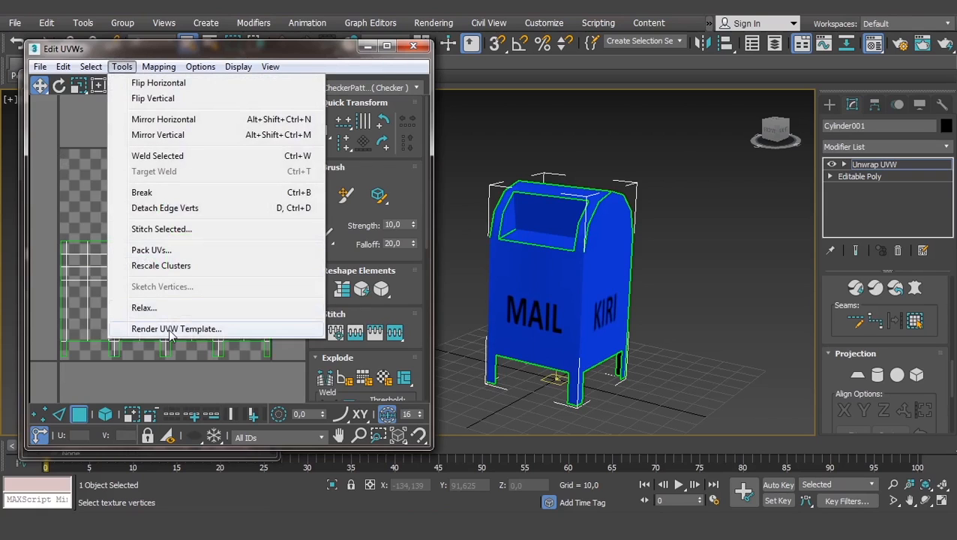
{"action": "left_click", "coordinate": [157, 329]}
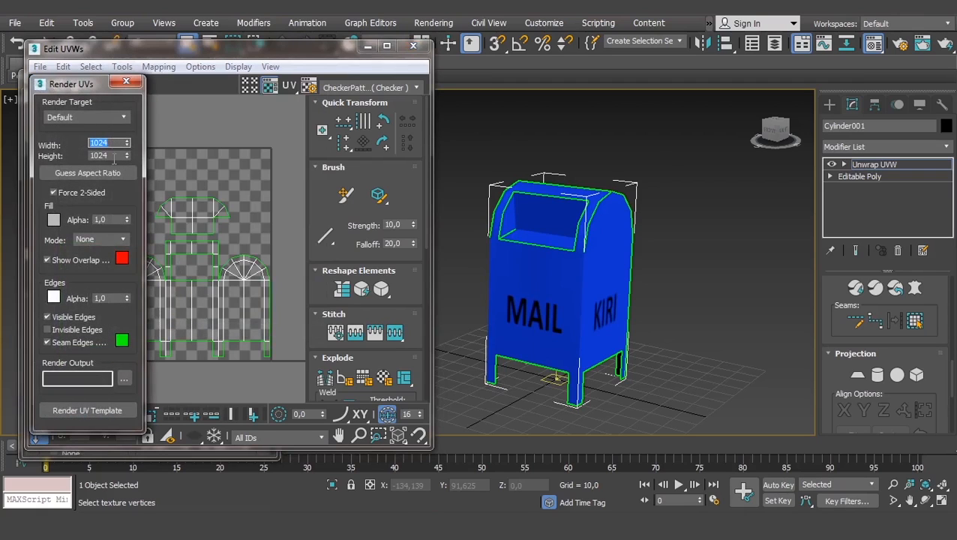
{"action": "left_click", "coordinate": [129, 83]}
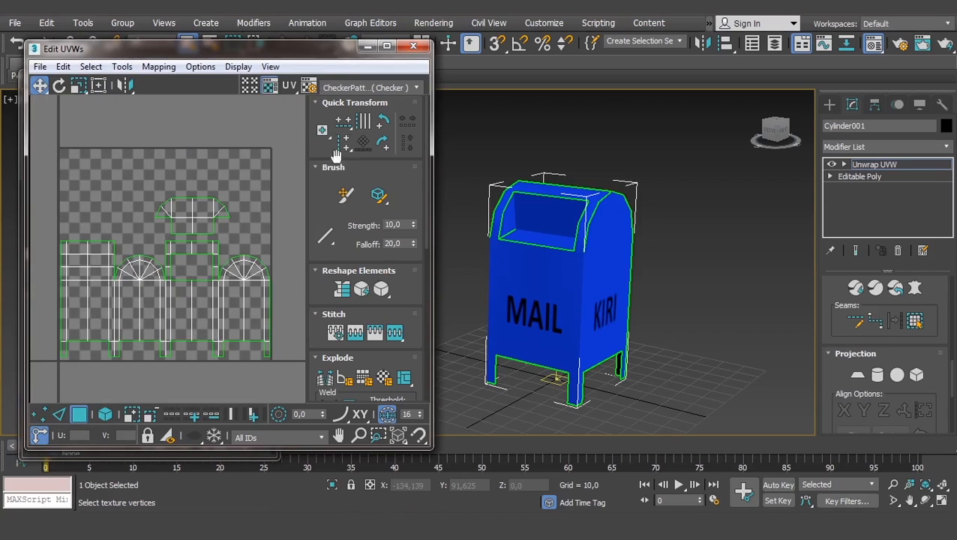
Close the UV editor, collapse the Unwrap UVW modifier into the Editable Poly and leave the mailbox selected
{"action": "left_click", "coordinate": [413, 47]}
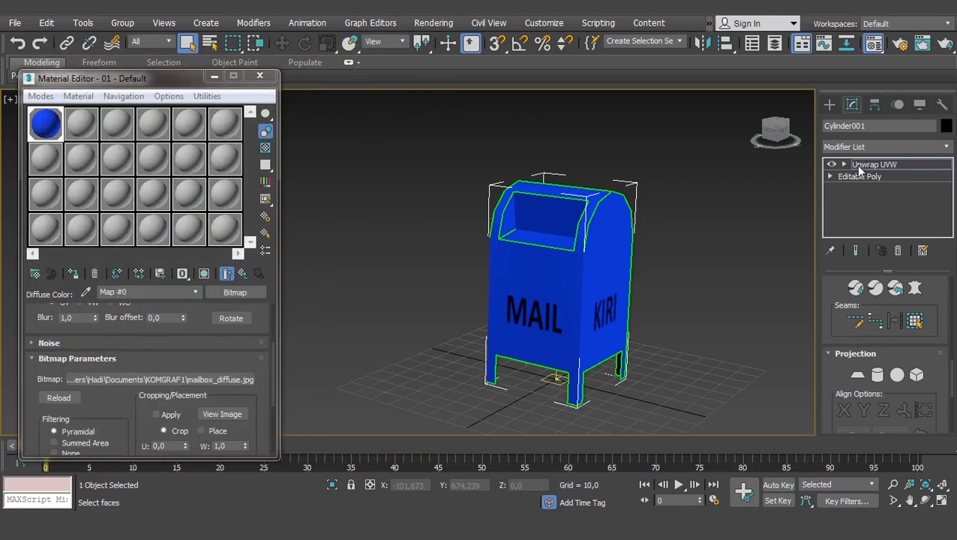
{"action": "left_click", "coordinate": [869, 164]}
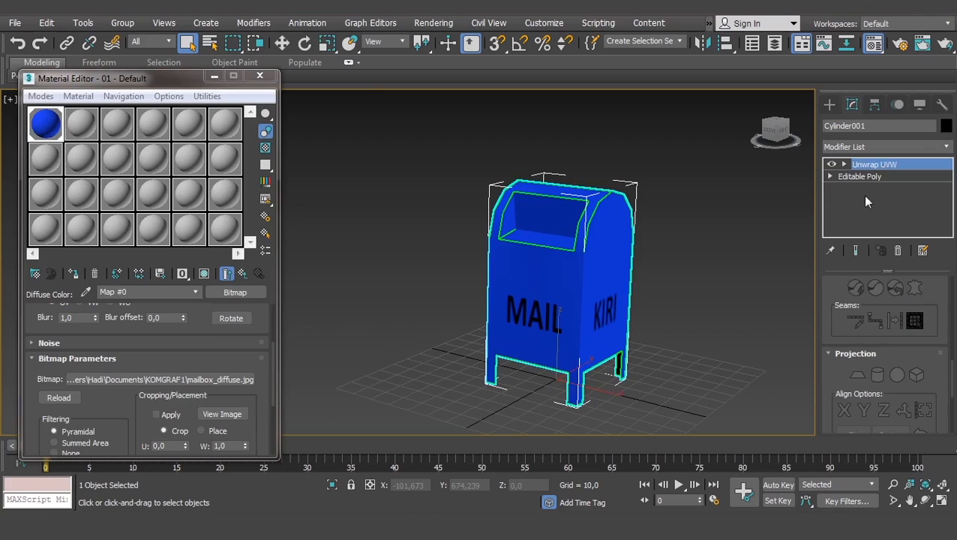
{"action": "right_click", "coordinate": [870, 166]}
{"action": "left_click", "coordinate": [806, 306]}
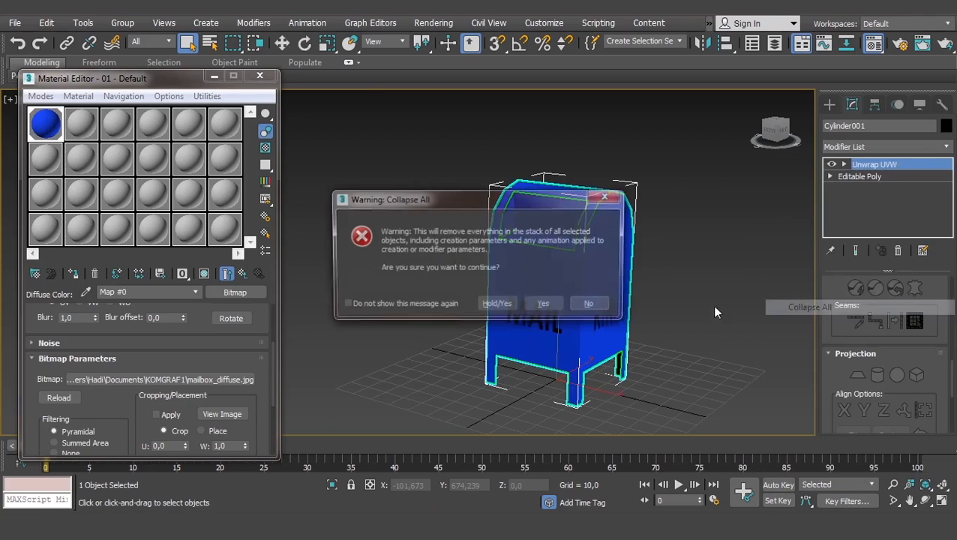
{"action": "left_click", "coordinate": [547, 305]}
{"action": "middle_click_drag", "start_coordinate": [659, 263], "coordinate": [561, 271]}
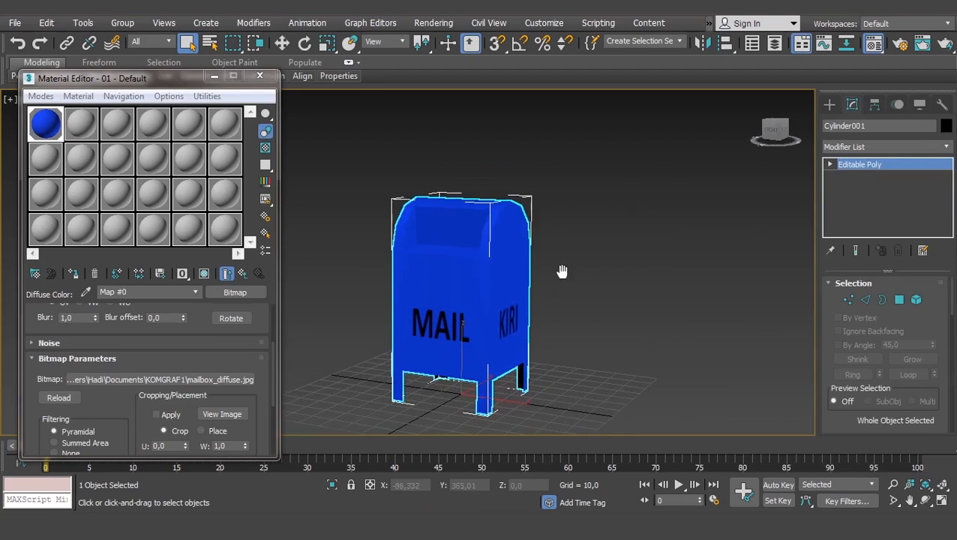
{"action": "left_click", "coordinate": [599, 294]}
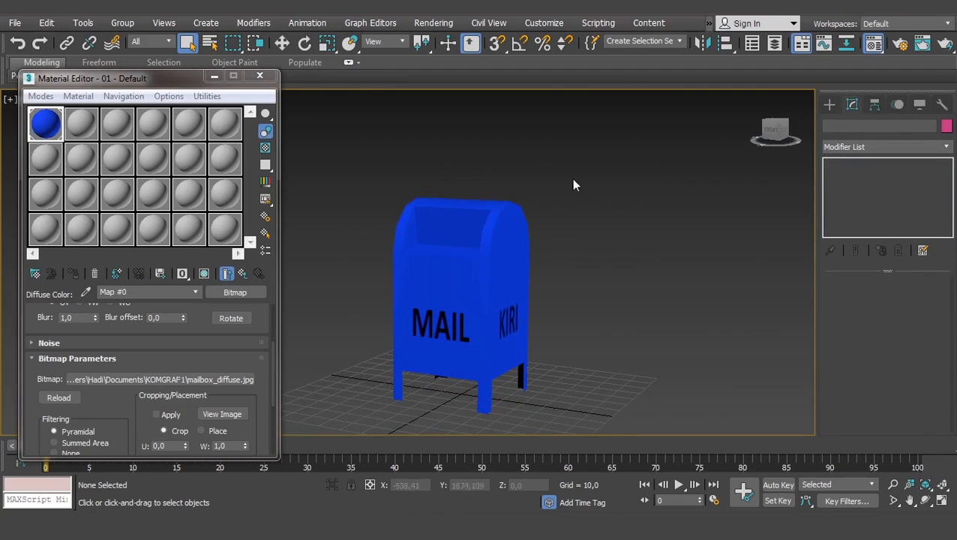
{"action": "left_click", "coordinate": [515, 252]}
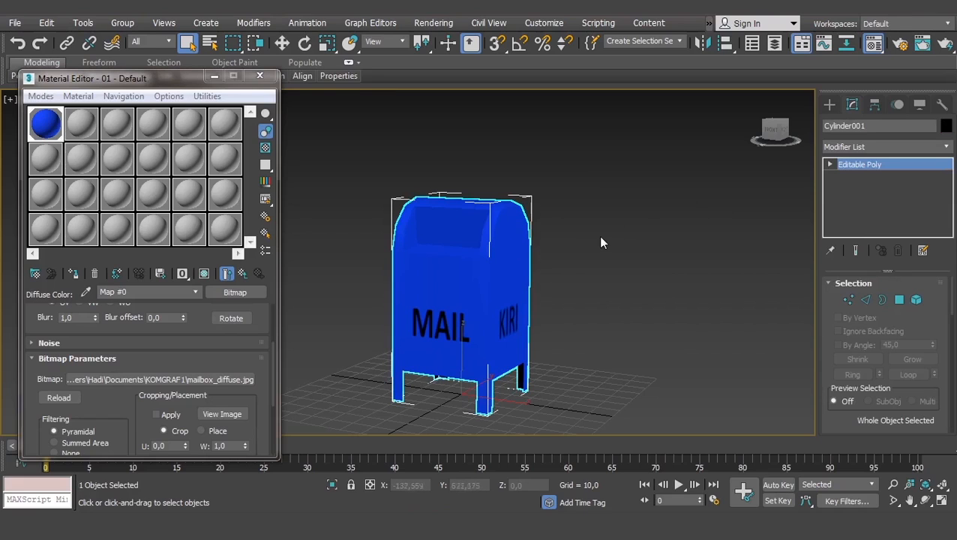